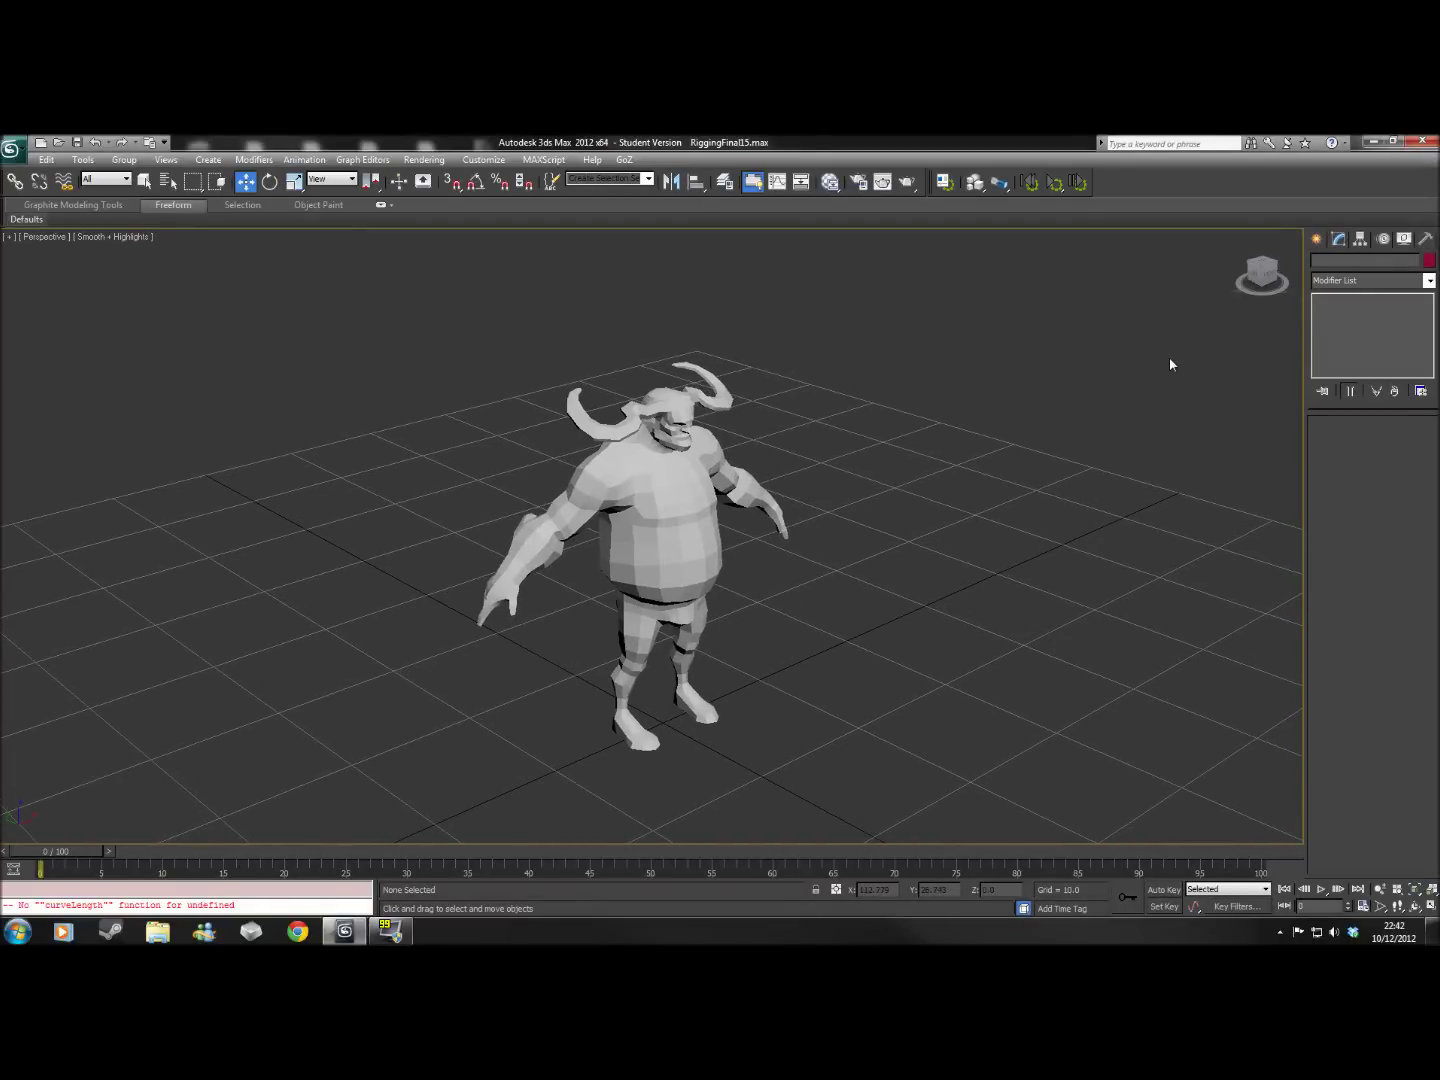
Examine the horned character model from several angles
middle_click_drag(890, 518, 766, 502, "alt")
left_click_drag(1267, 274, 1302, 275)
middle_click_drag(949, 553, 995, 538)
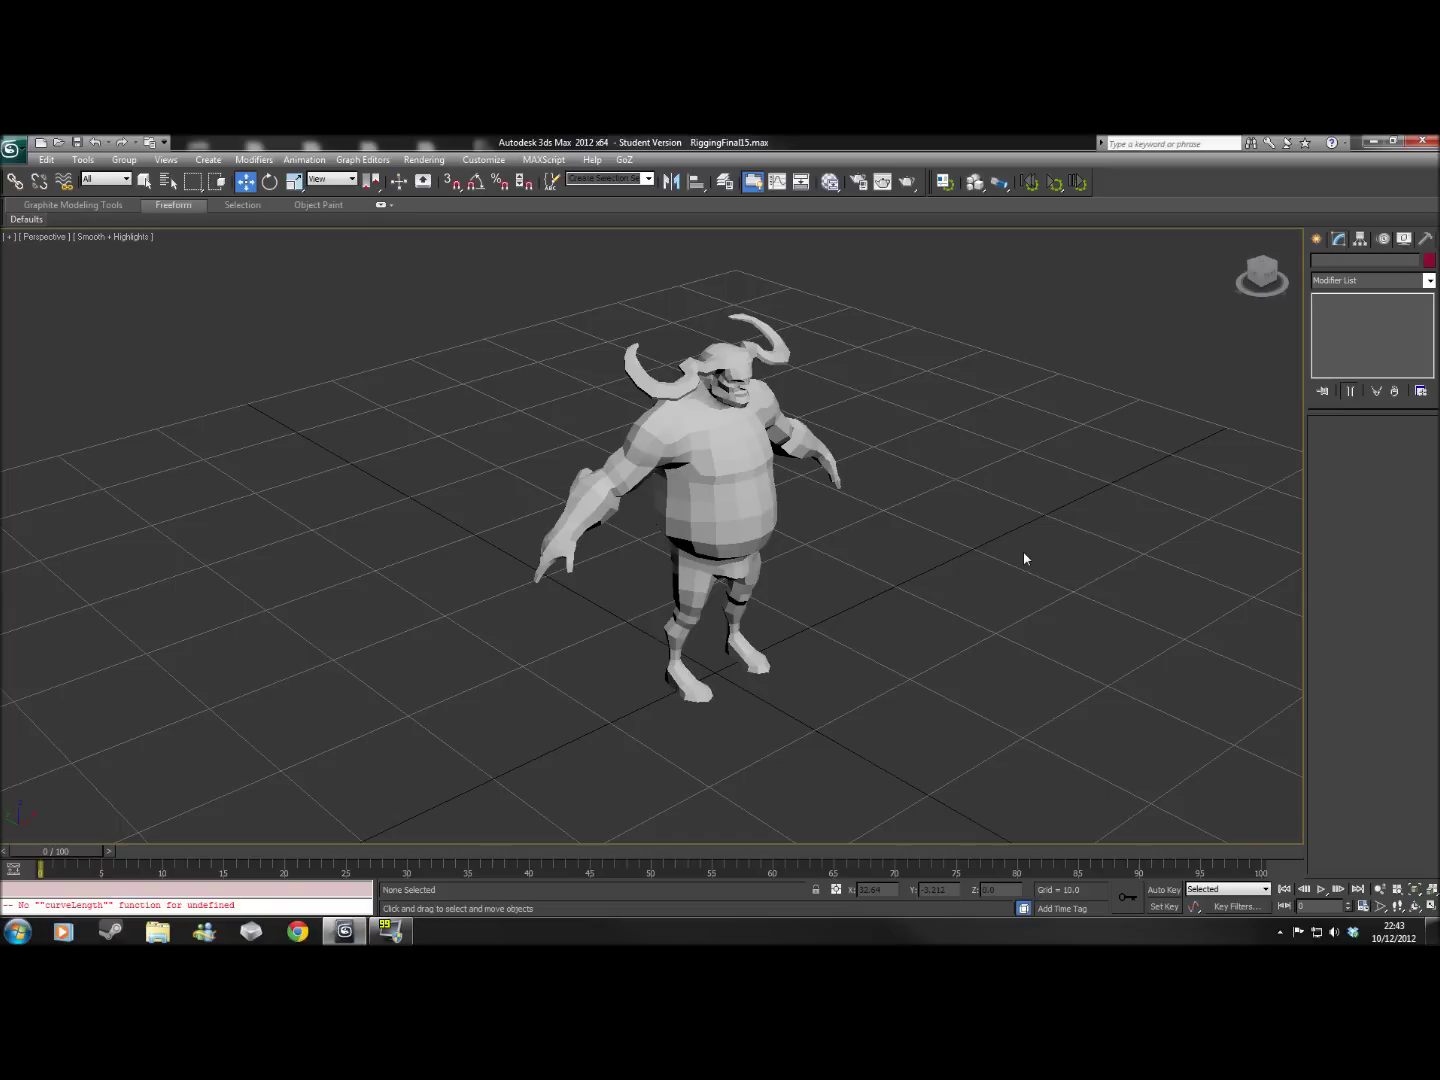
middle_click_drag(996, 581, 881, 571)
scroll(928, 578, "up", 3)
scroll(937, 576, "down", 3)
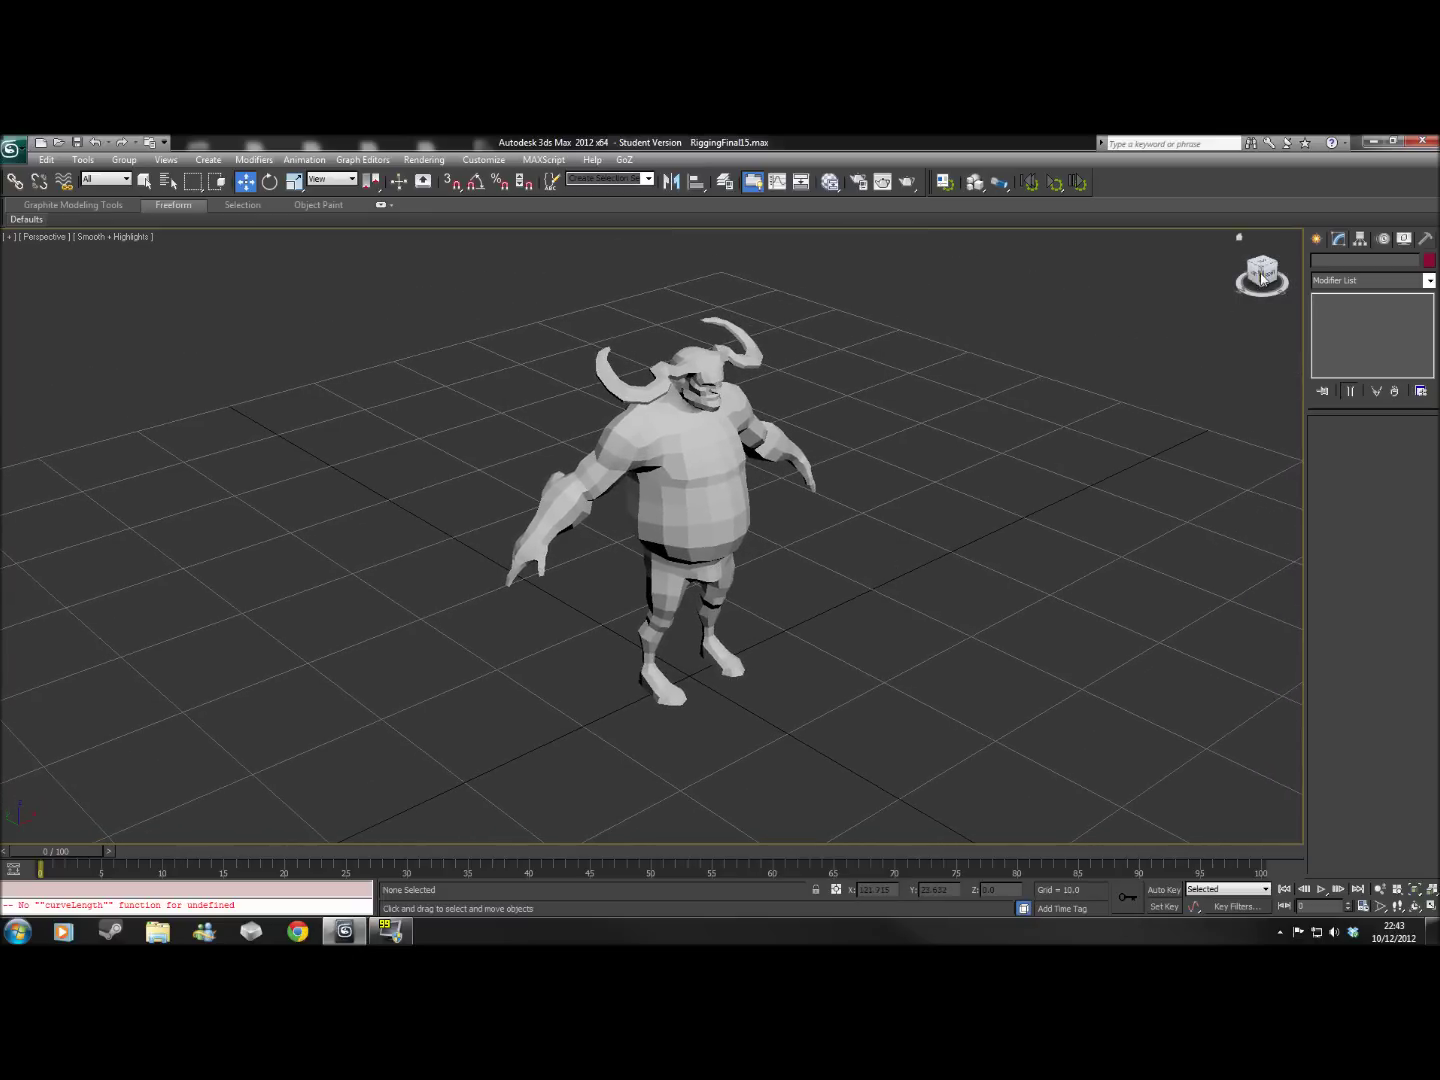
mouse_move(1261, 280)
left_mouse_down()
mouse_move(1201, 268)
mouse_move(1260, 273)
left_mouse_up()
middle_click_drag(1146, 403, 1158, 373)
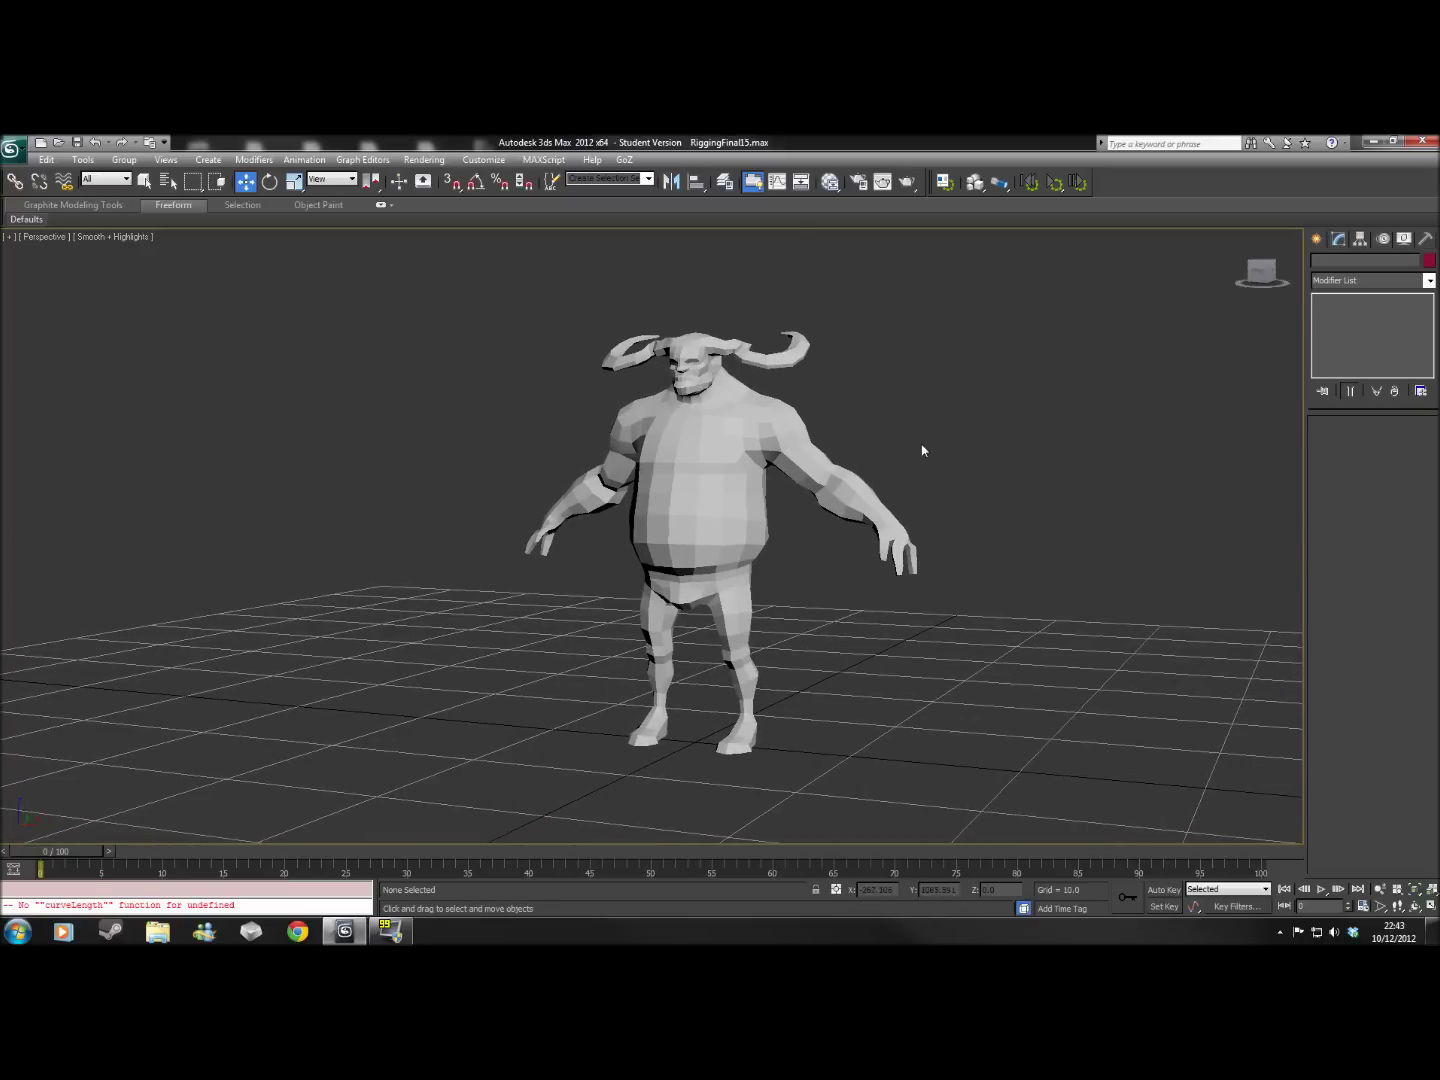
left_click_drag(1260, 266, 1256, 270)
left_click(1257, 270)
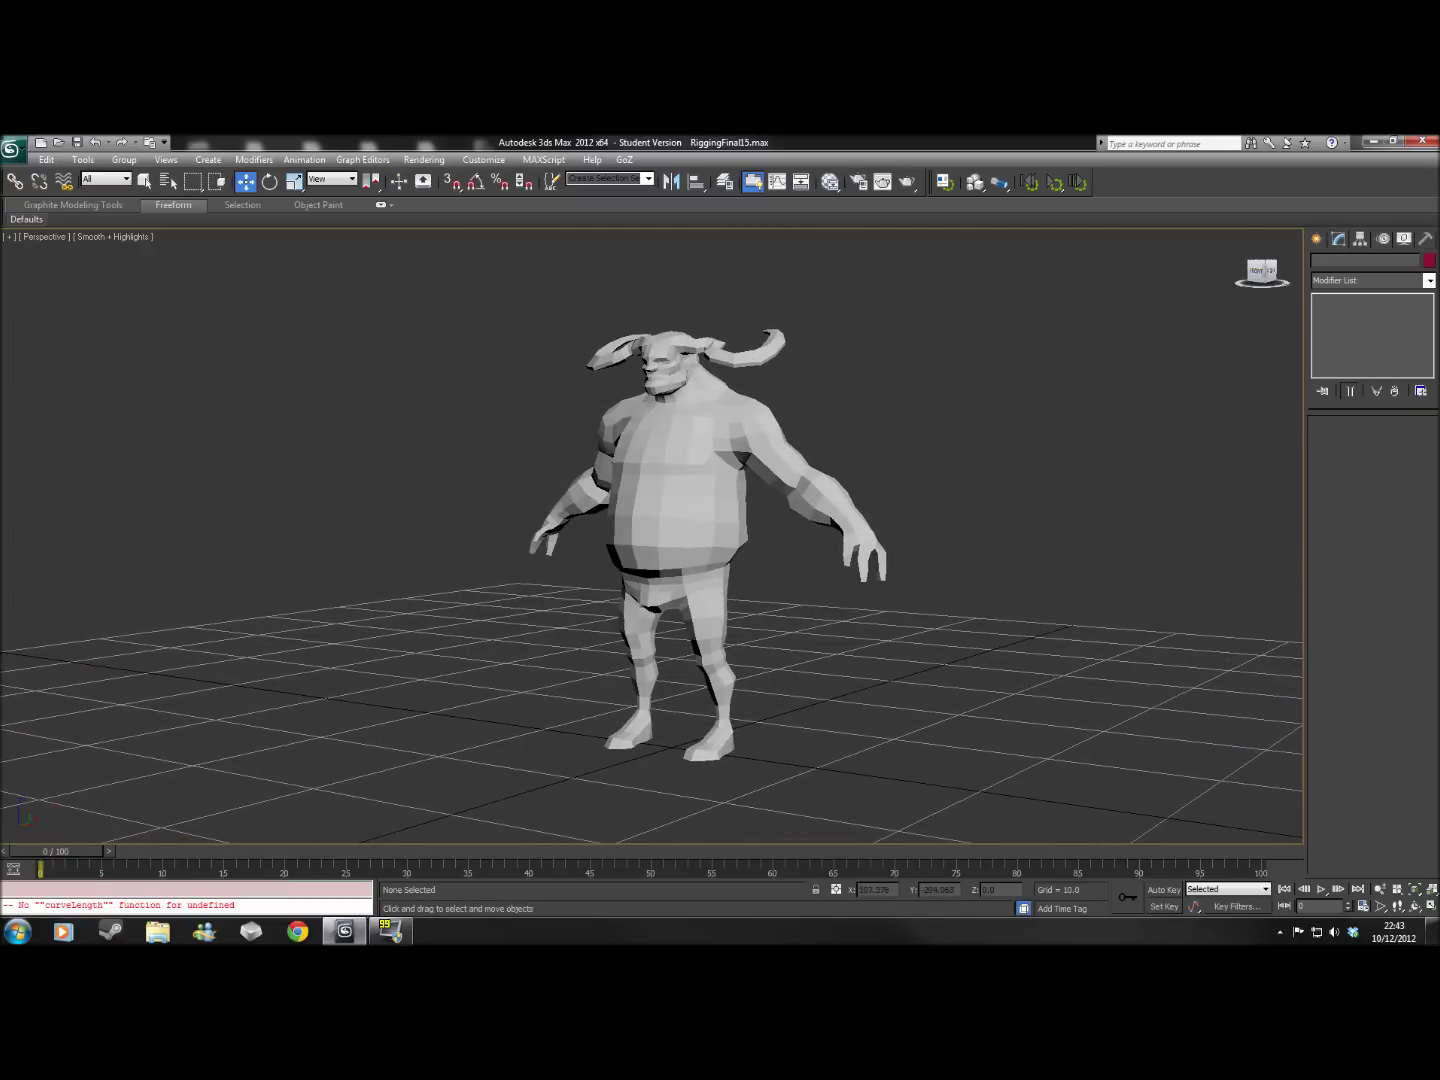
middle_click_drag(764, 323, 850, 338, "alt")
middle_click_drag(930, 570, 882, 604)
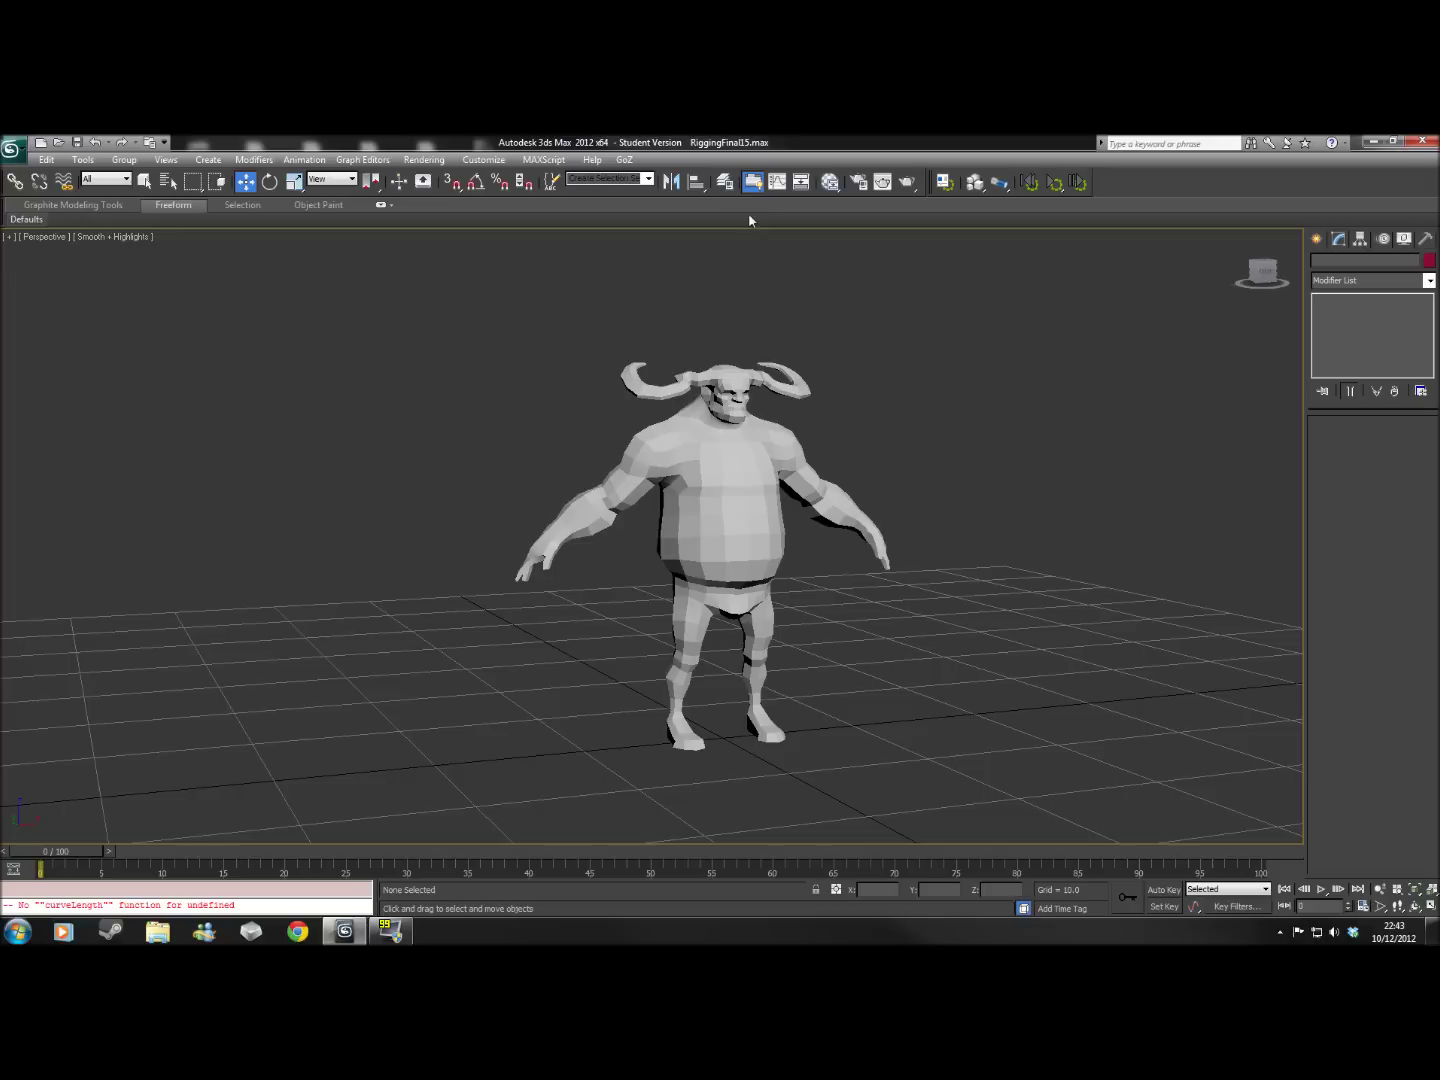
Open the layer manager and inspect the objects in the LeftArm and LeftLeg layers
left_click(725, 181)
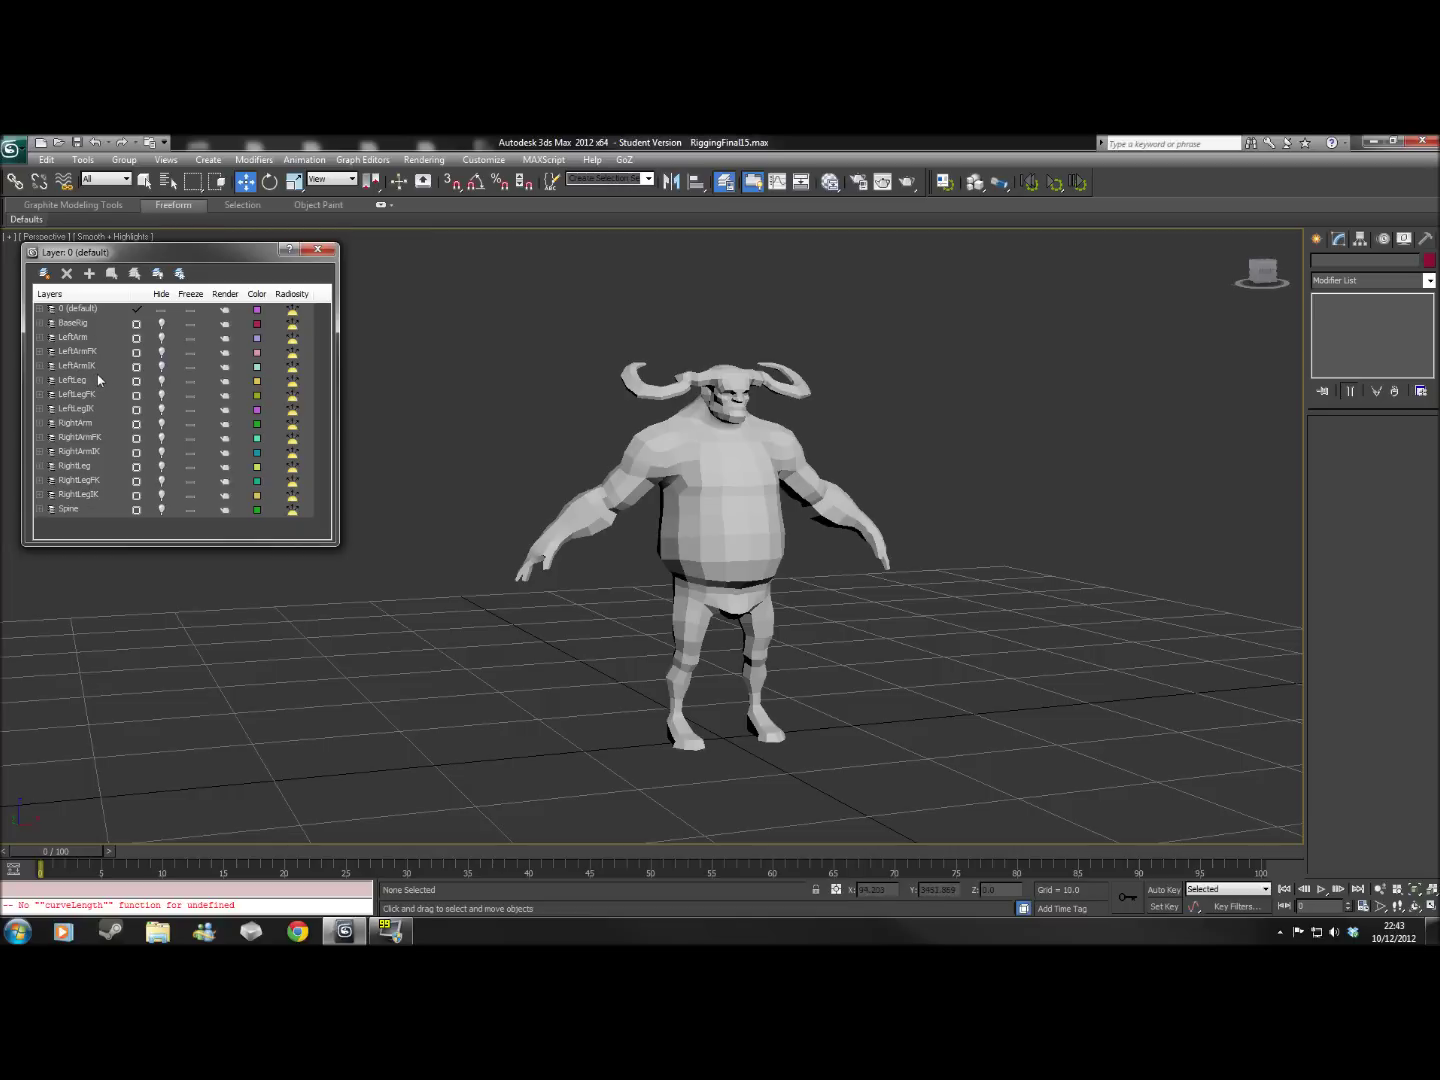
left_click(40, 339)
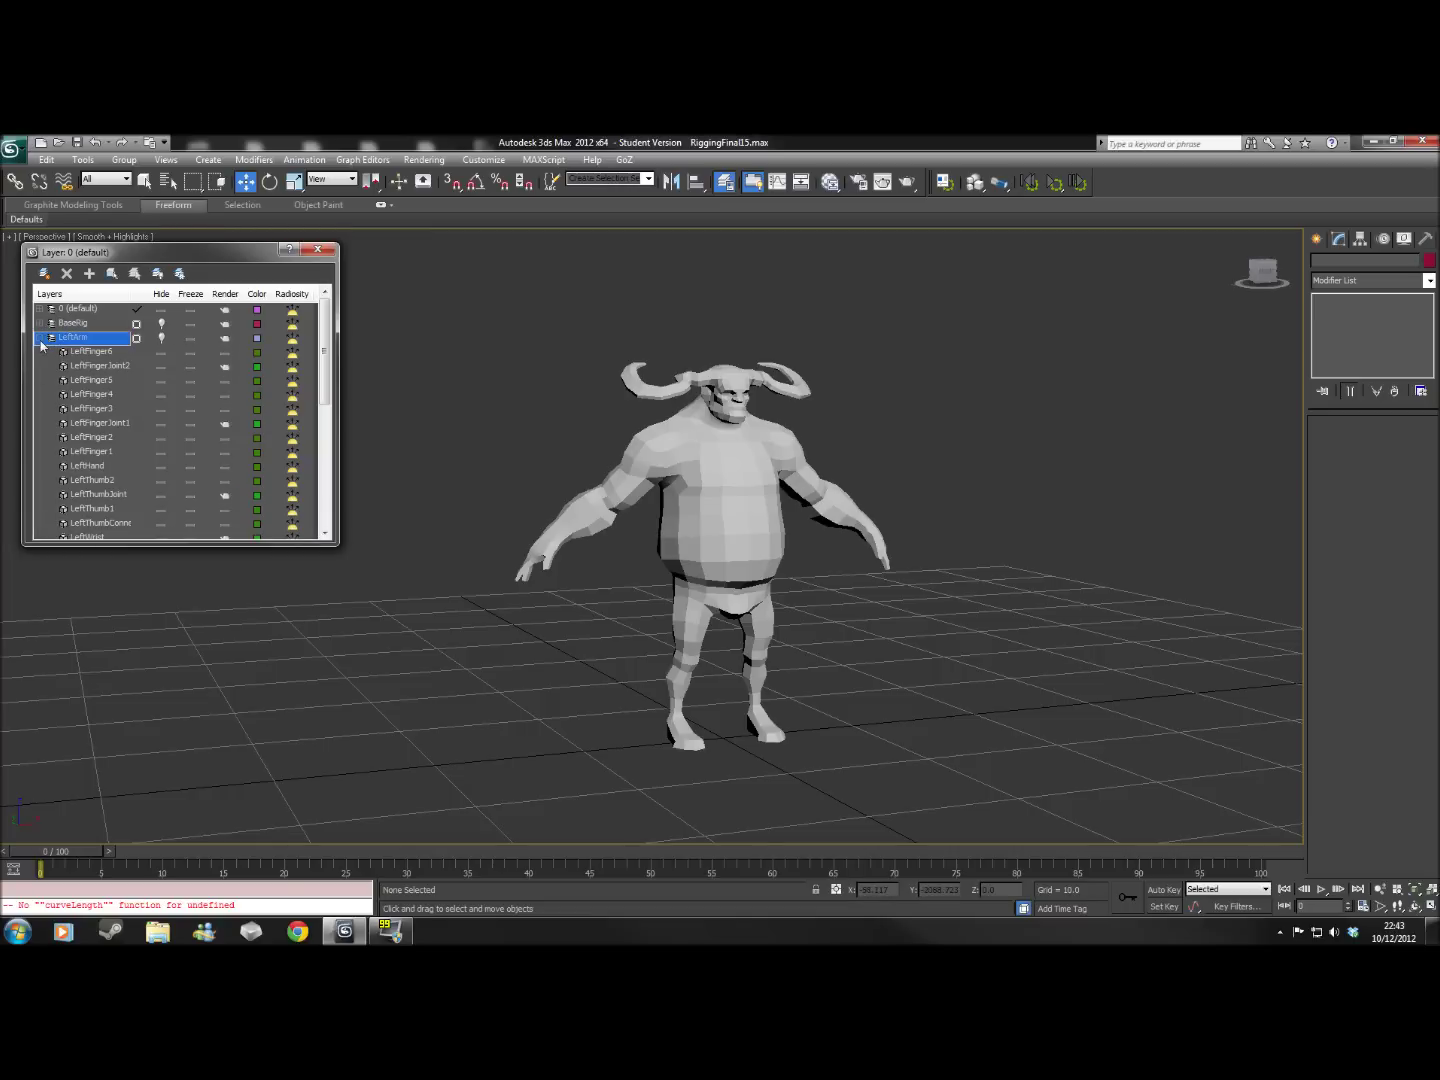
left_click(41, 341)
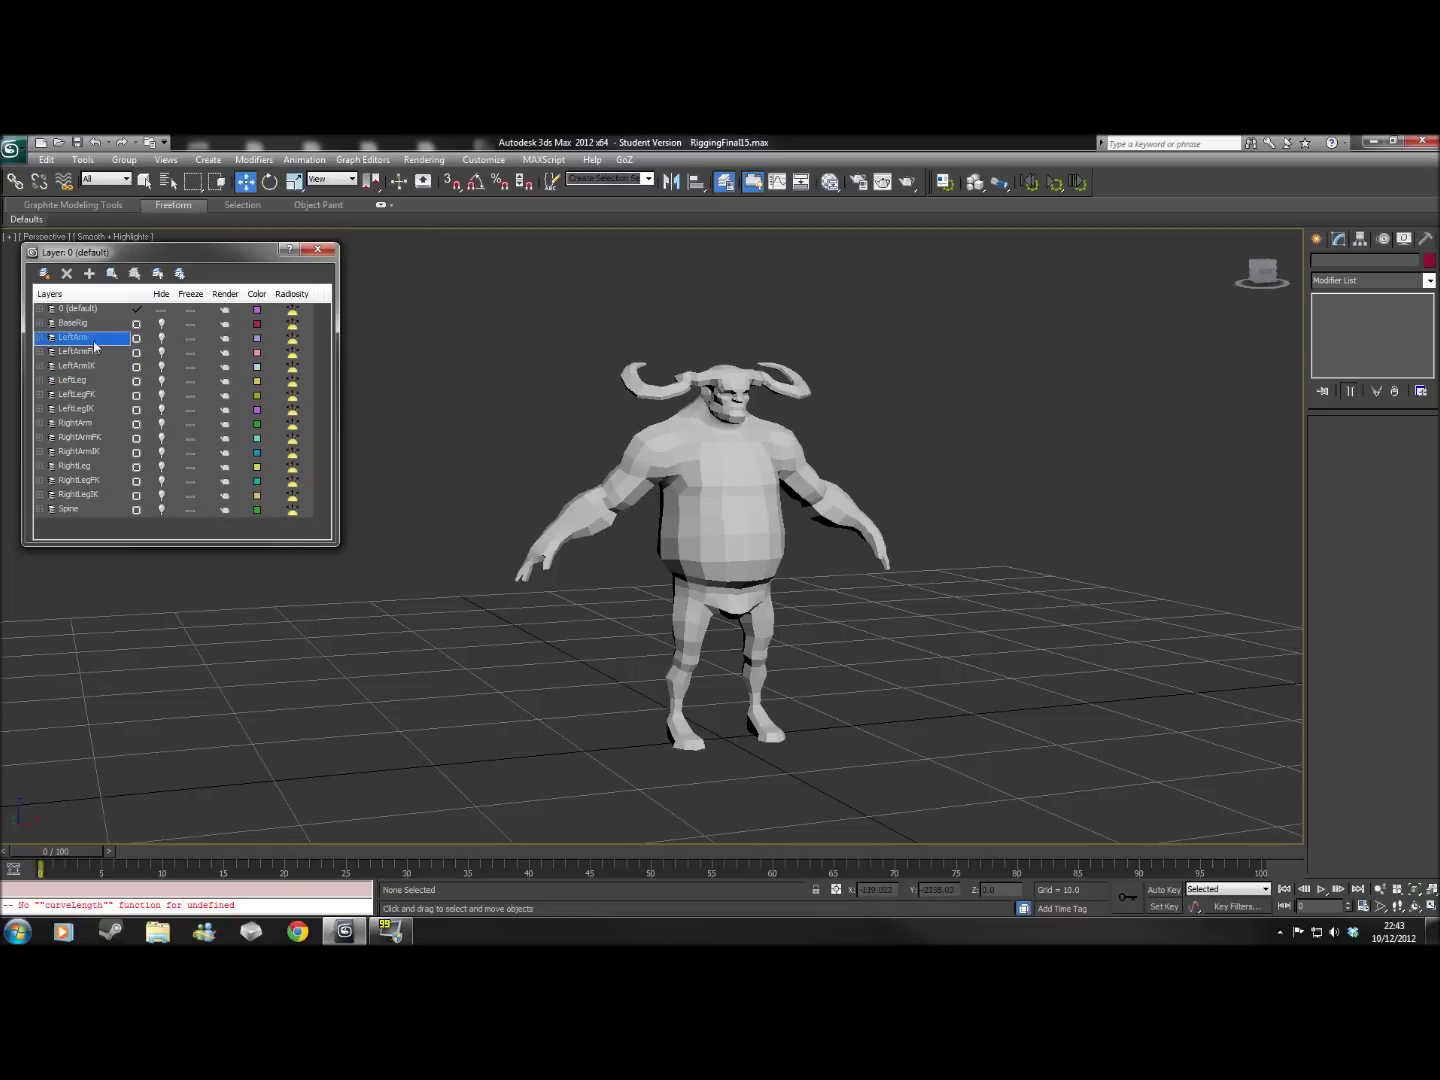
left_click(47, 381)
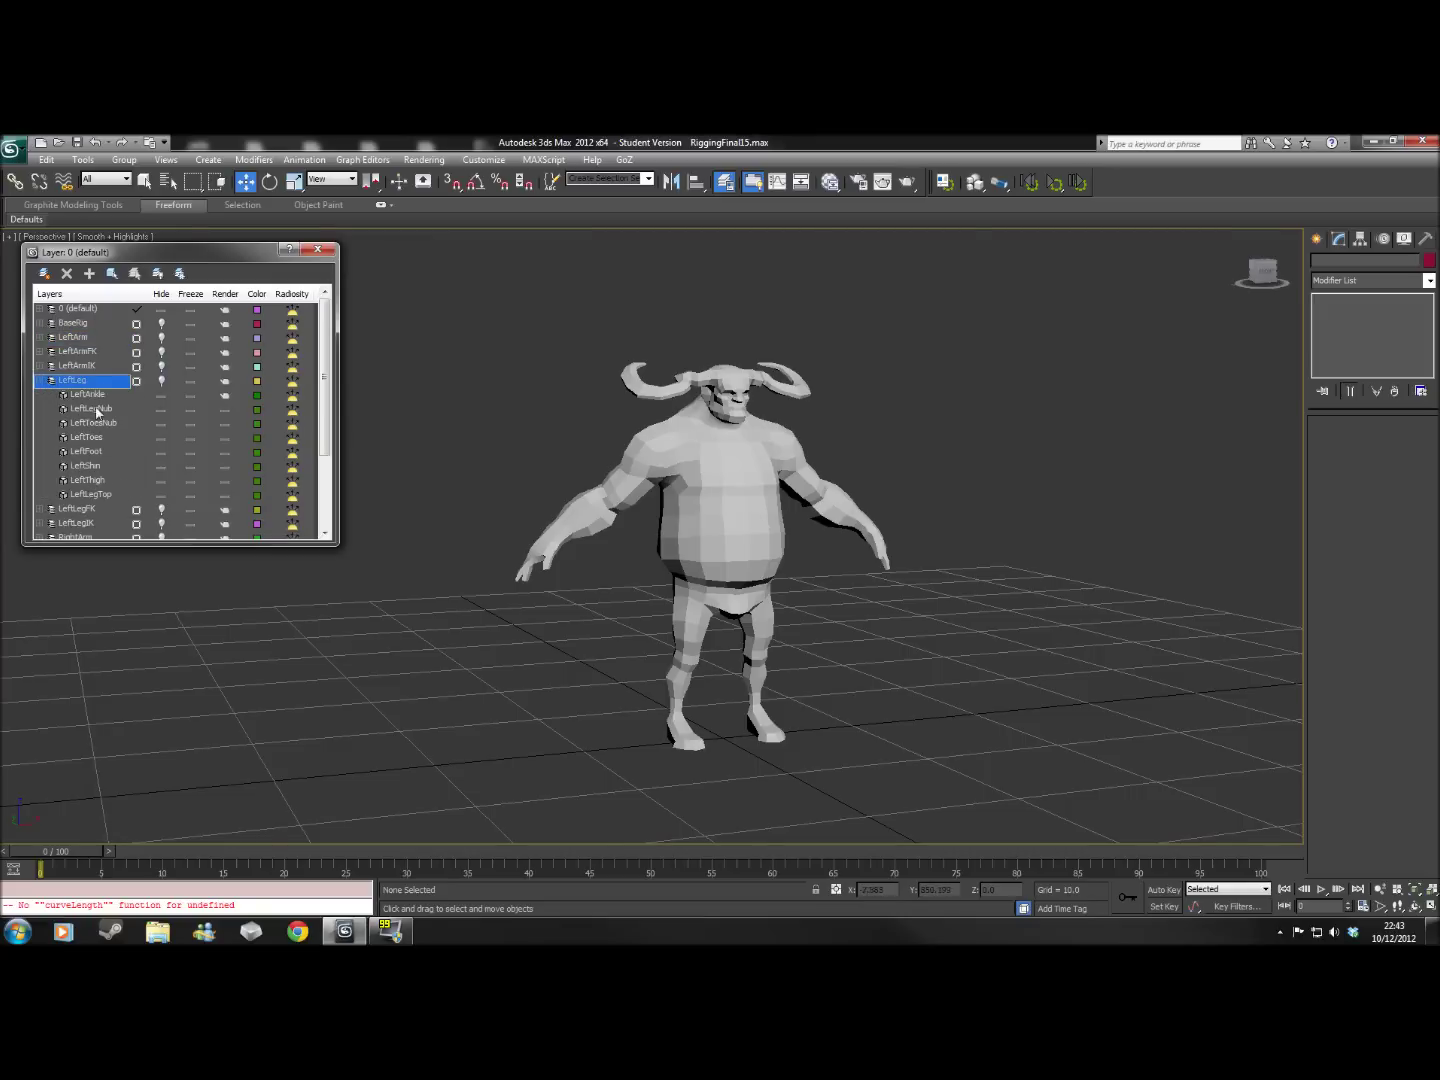
left_click(42, 383)
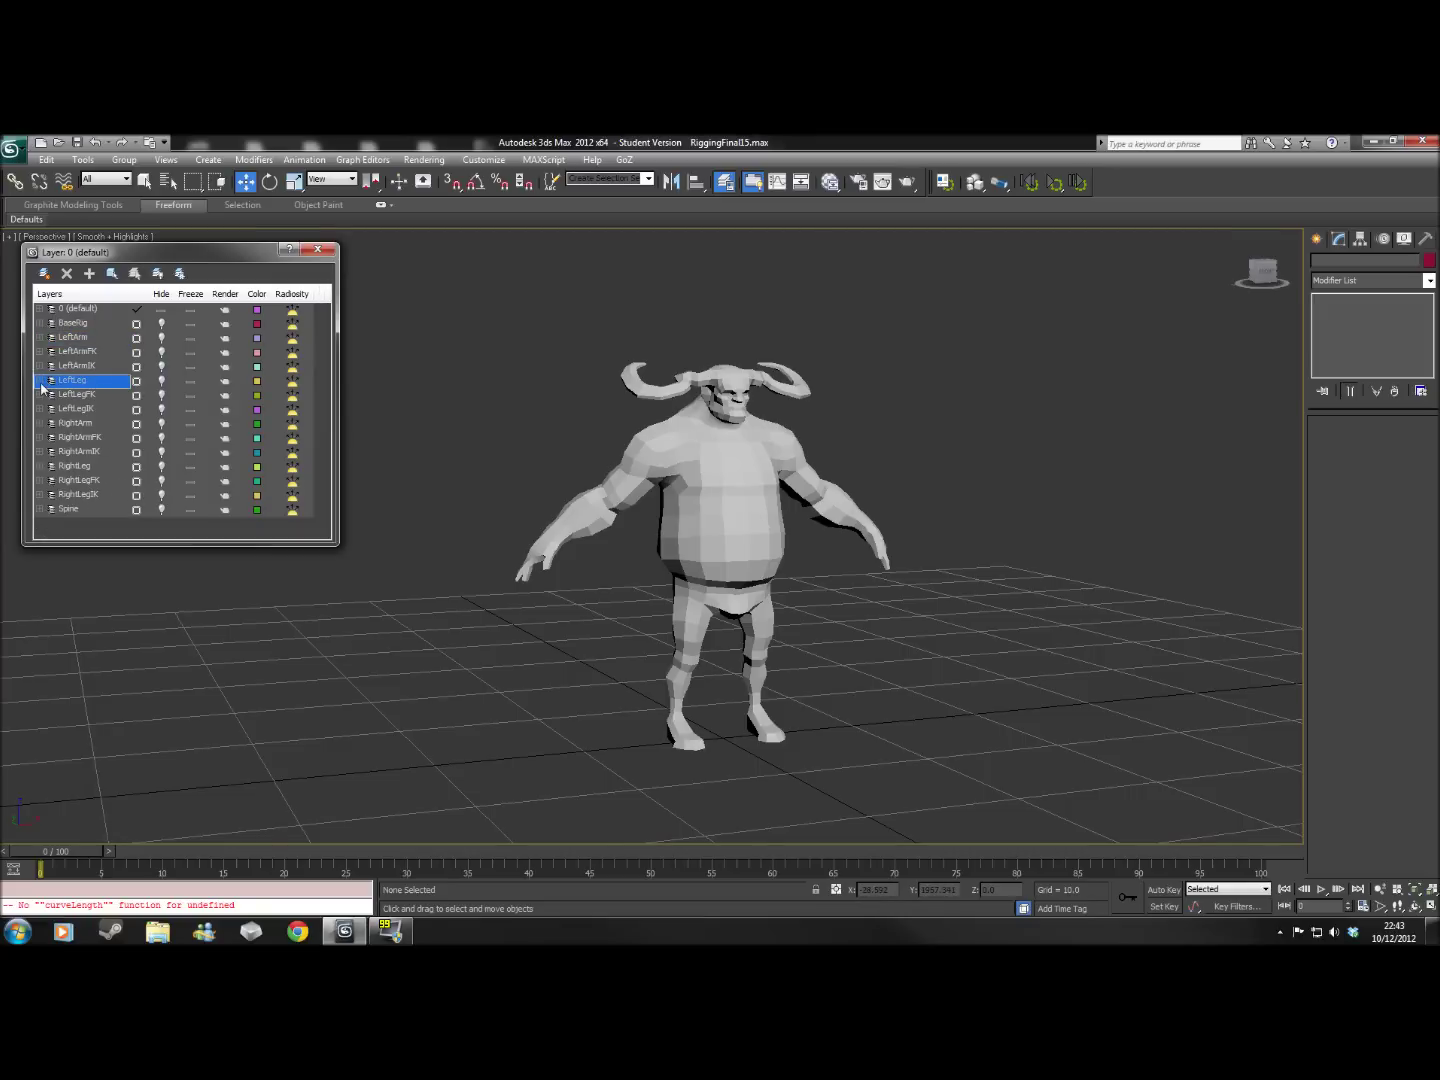
Unhide the BaseRig, LeftArm, LeftLeg, RightArm, RightLeg and Spine layers and hide the 0 (default) layer containing the character mesh
left_click(160, 324)
left_click(161, 338)
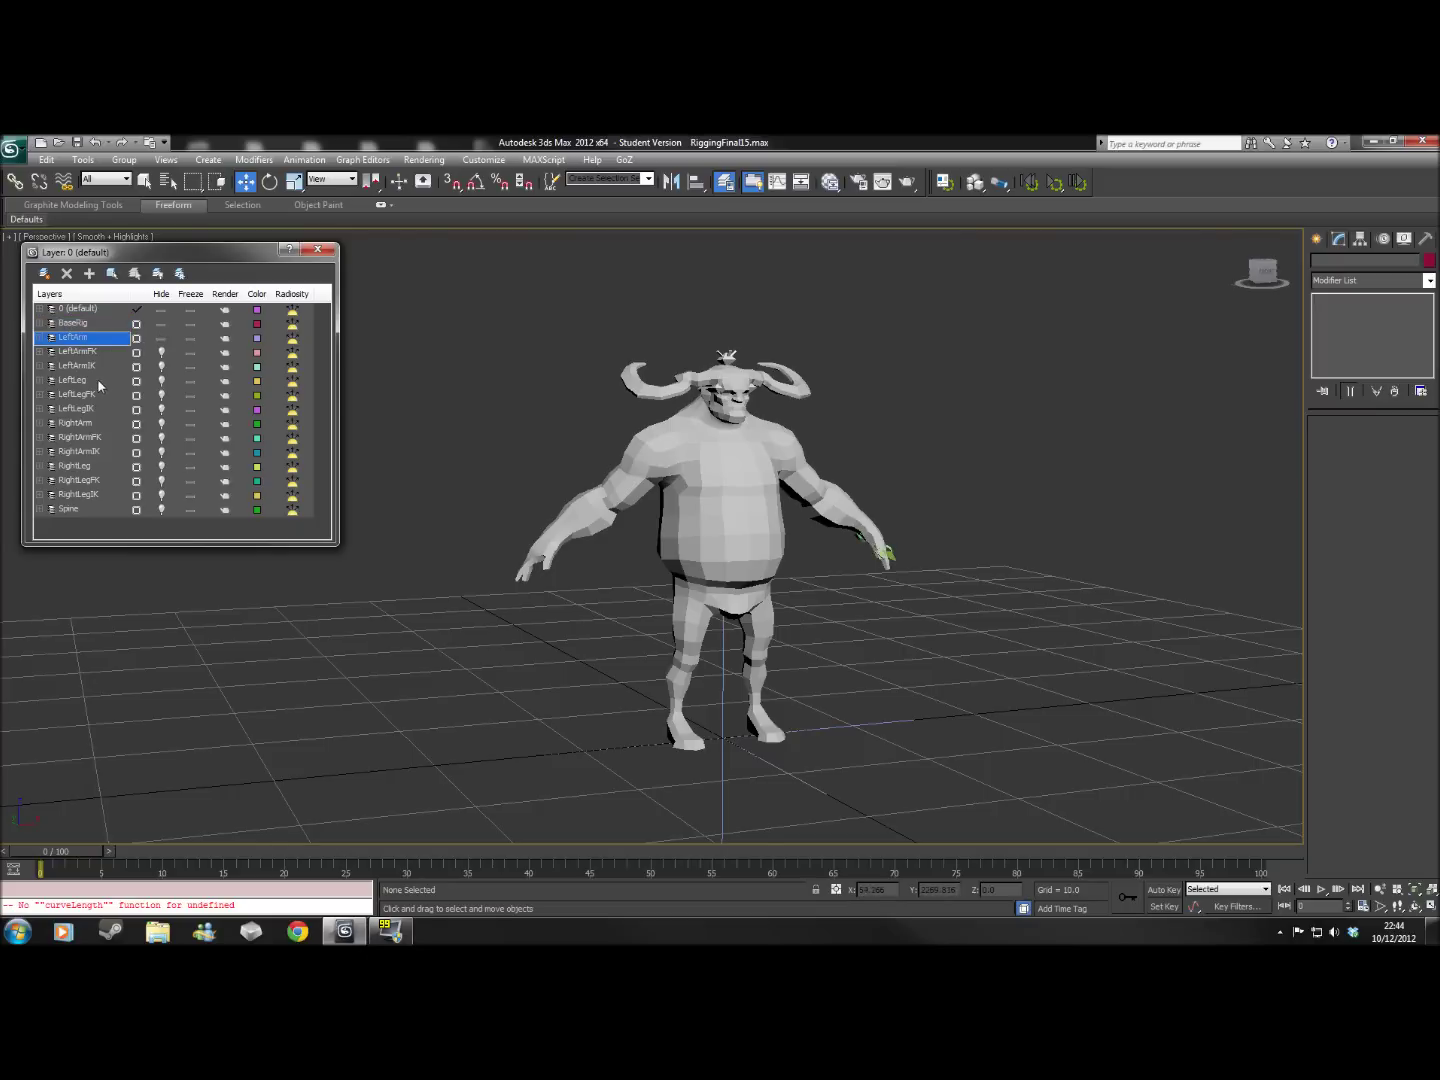
left_click(161, 381)
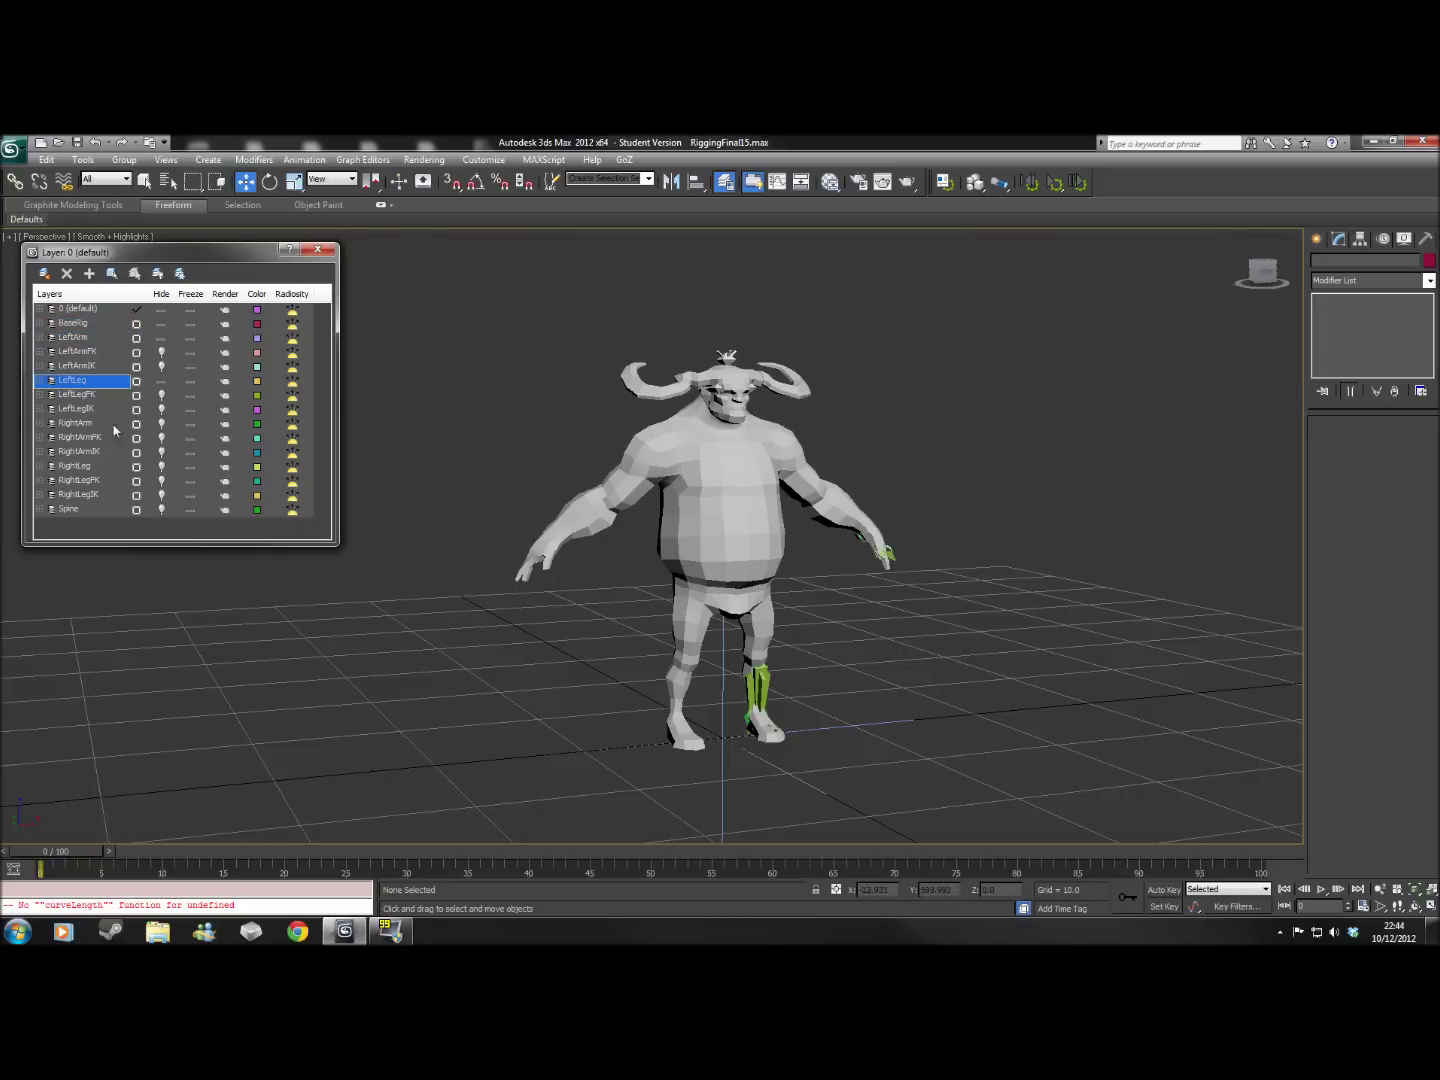
left_click(161, 424)
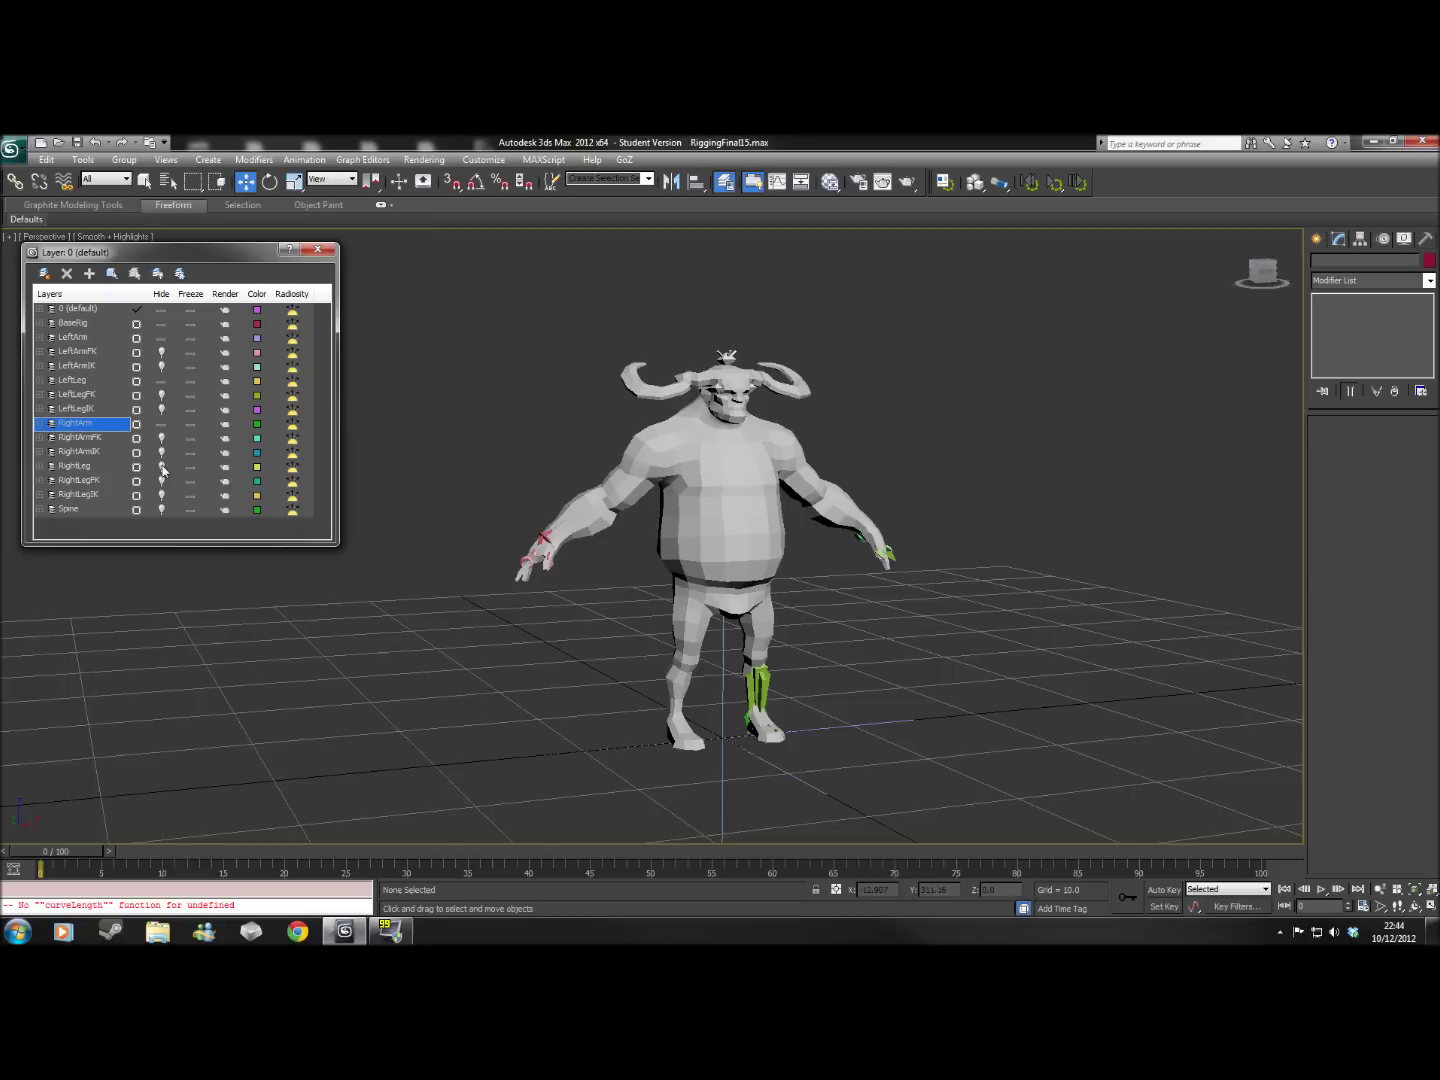
left_click(161, 467)
left_click(161, 510)
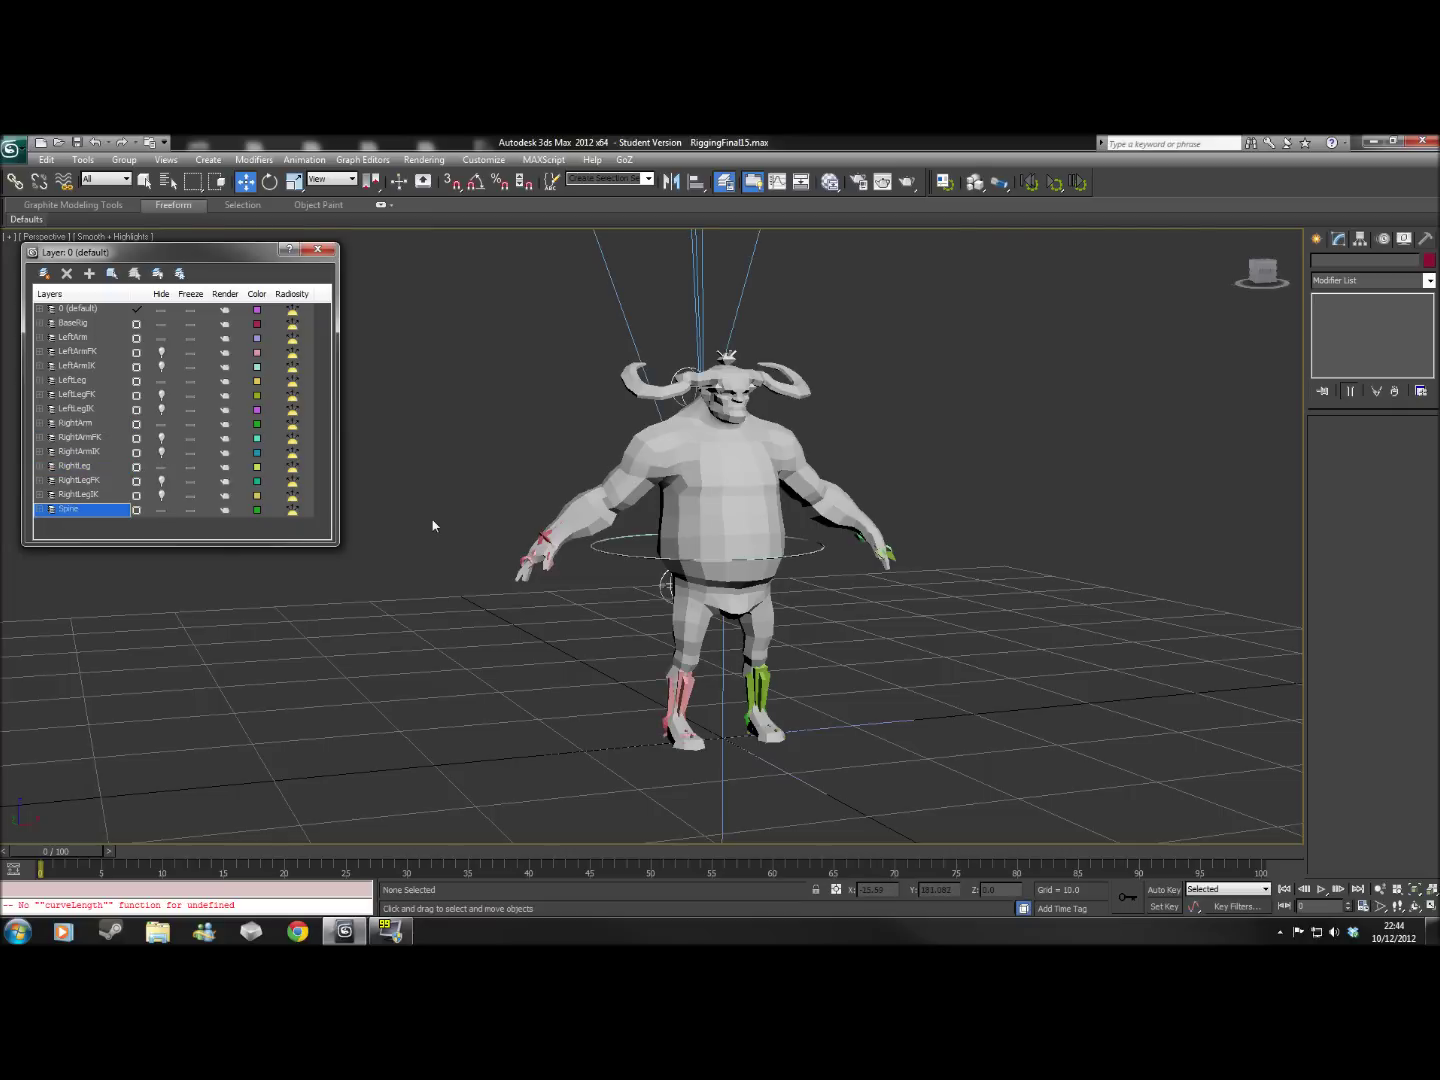
left_click(161, 312)
Examine the full bone rig, including the arms, legs, spine and control shapes
middle_click_drag(896, 571, 903, 598)
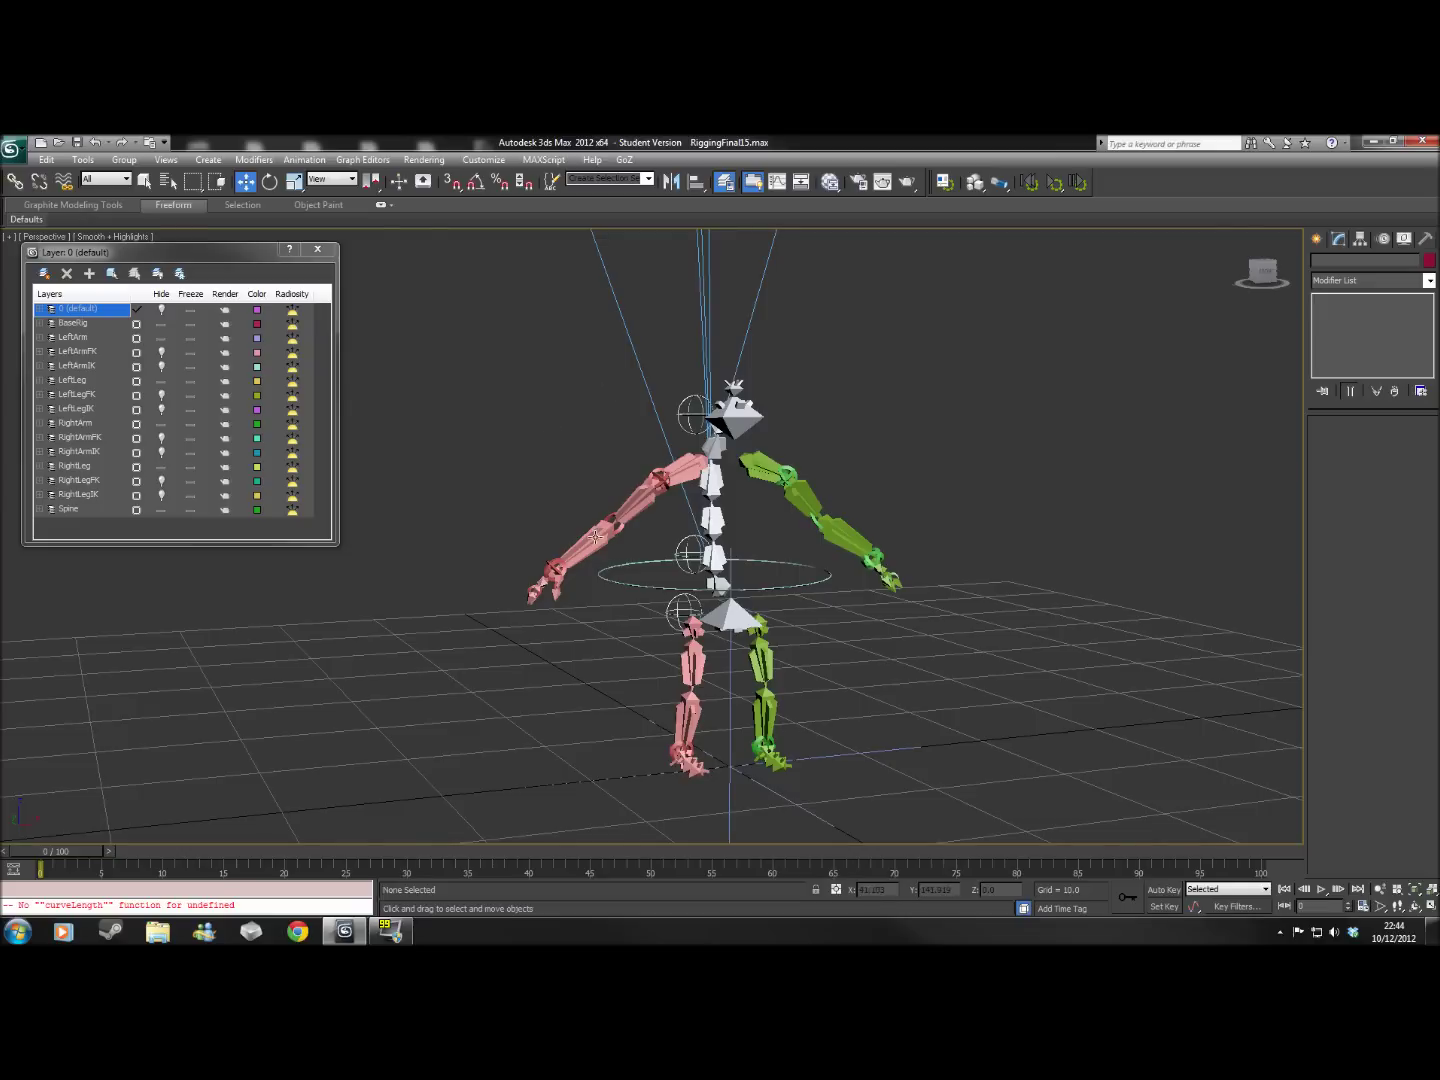
middle_click_drag(533, 585, 568, 578)
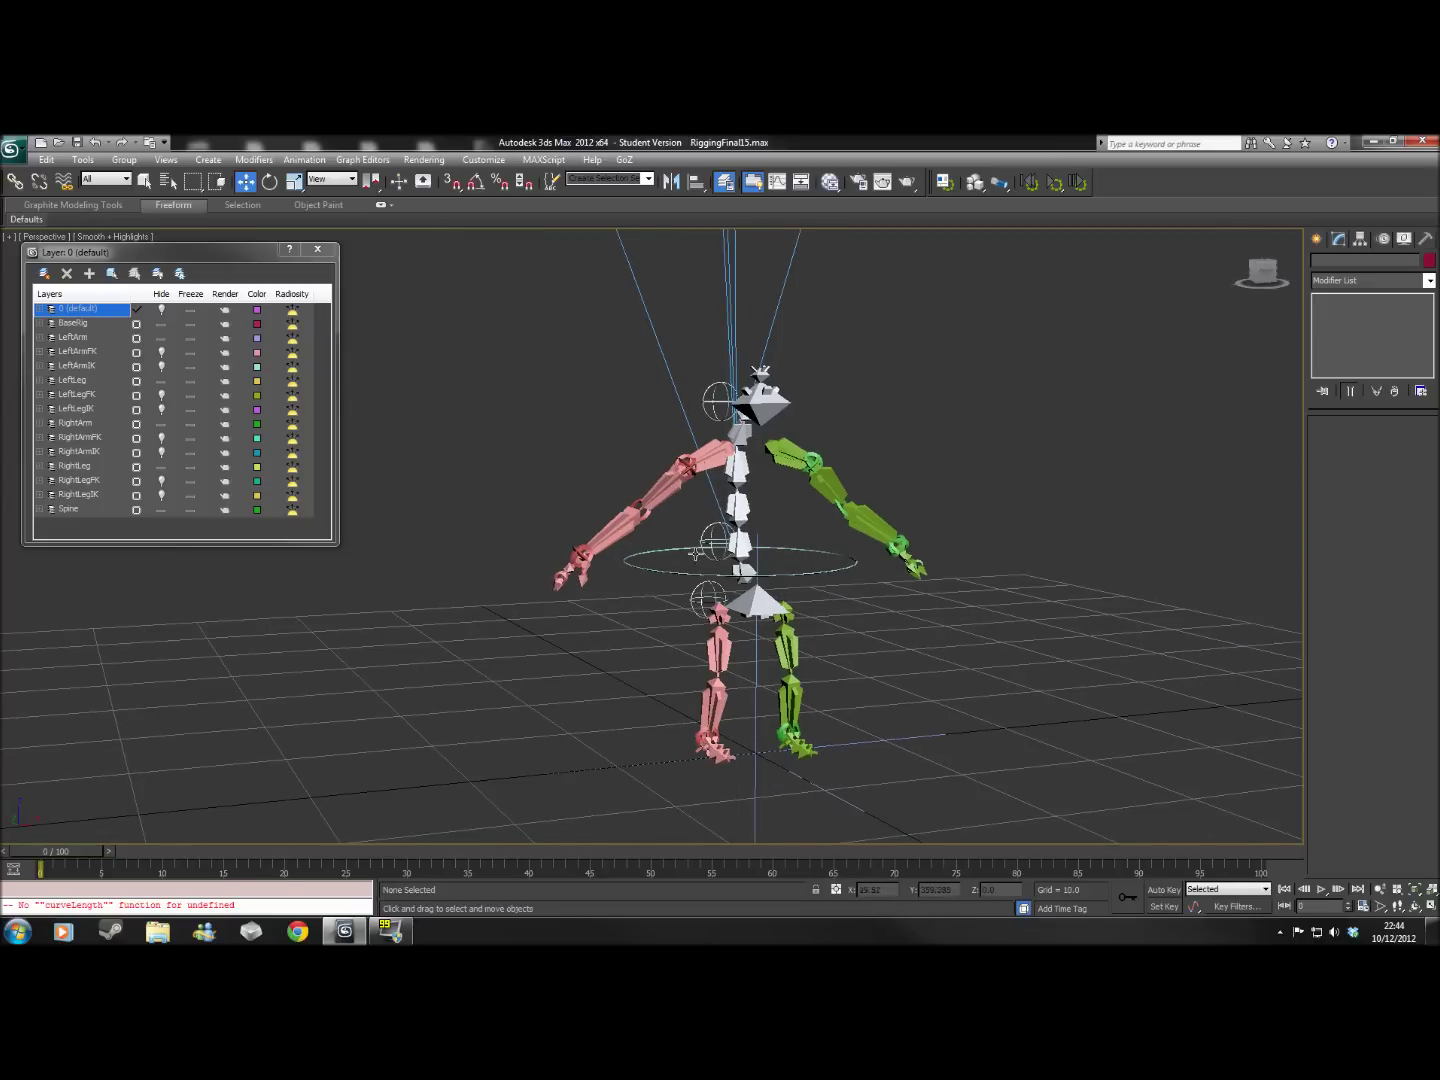
middle_click_drag(939, 448, 1070, 411, "alt")
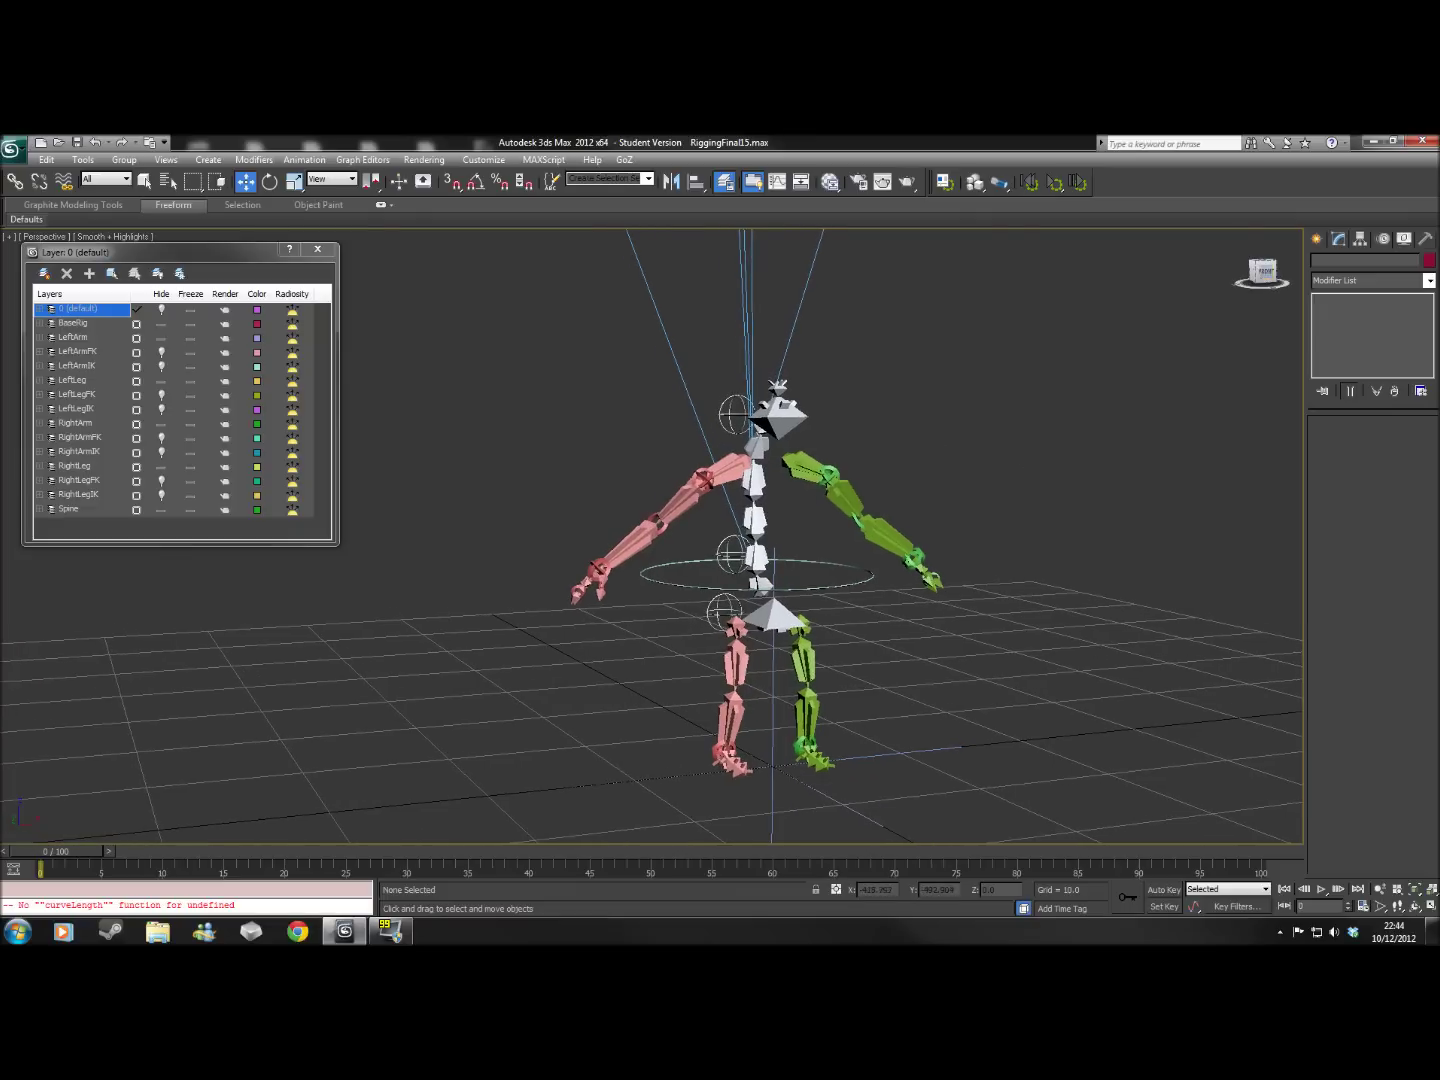
middle_click_drag(682, 445, 684, 470, "alt")
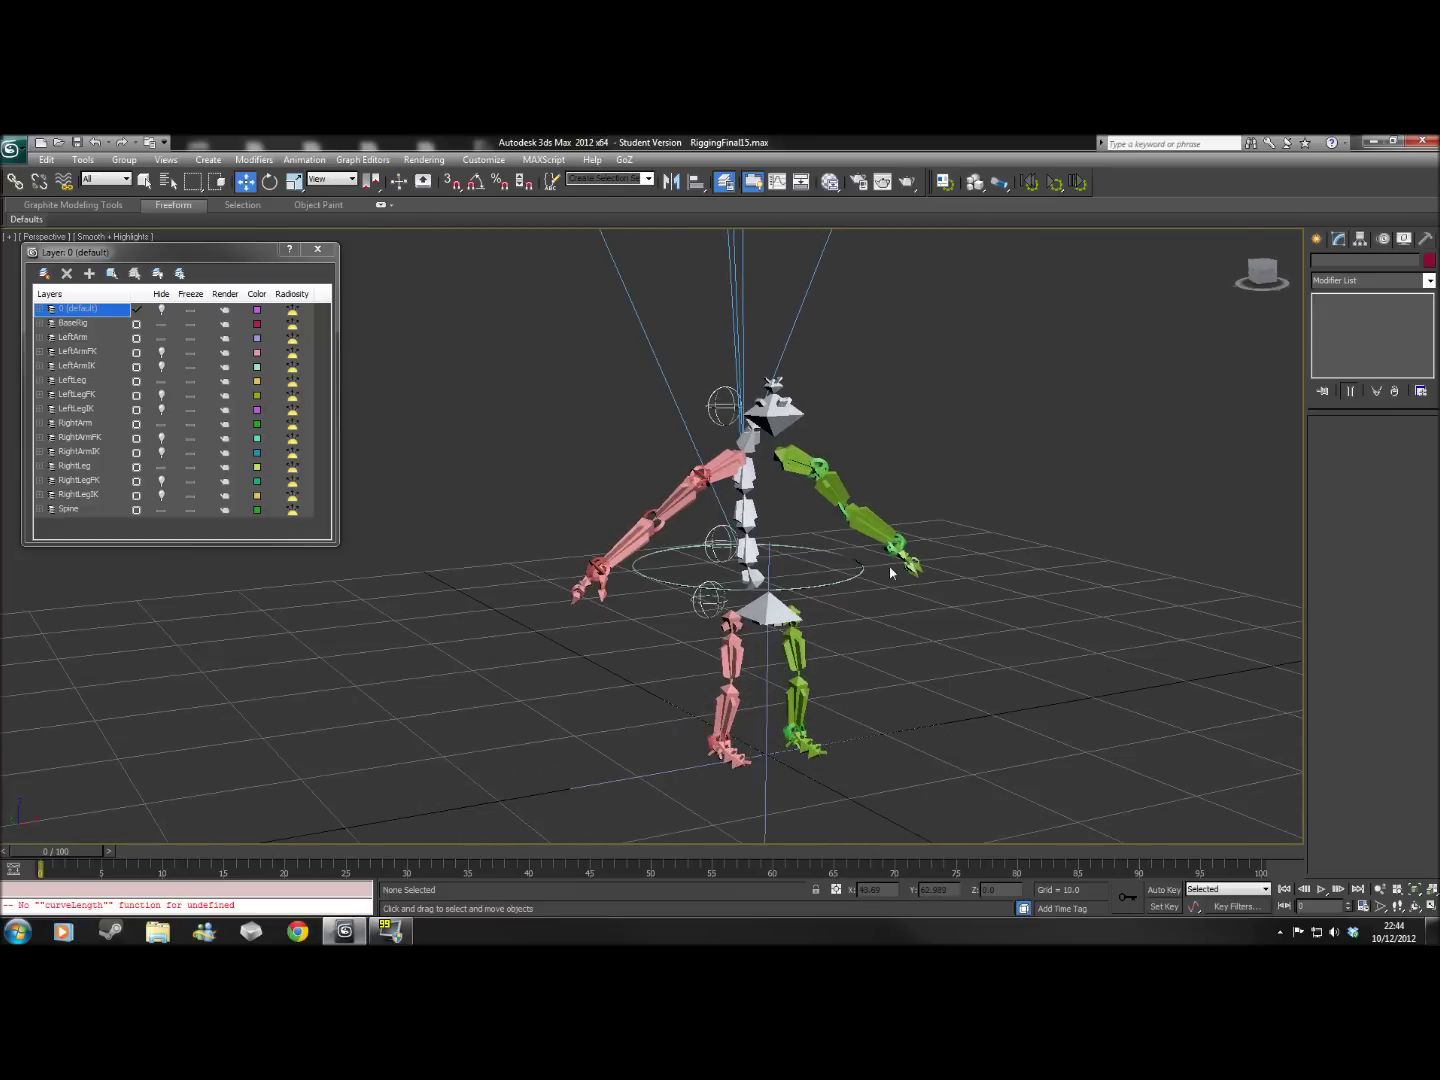
middle_click_drag(894, 573, 848, 575)
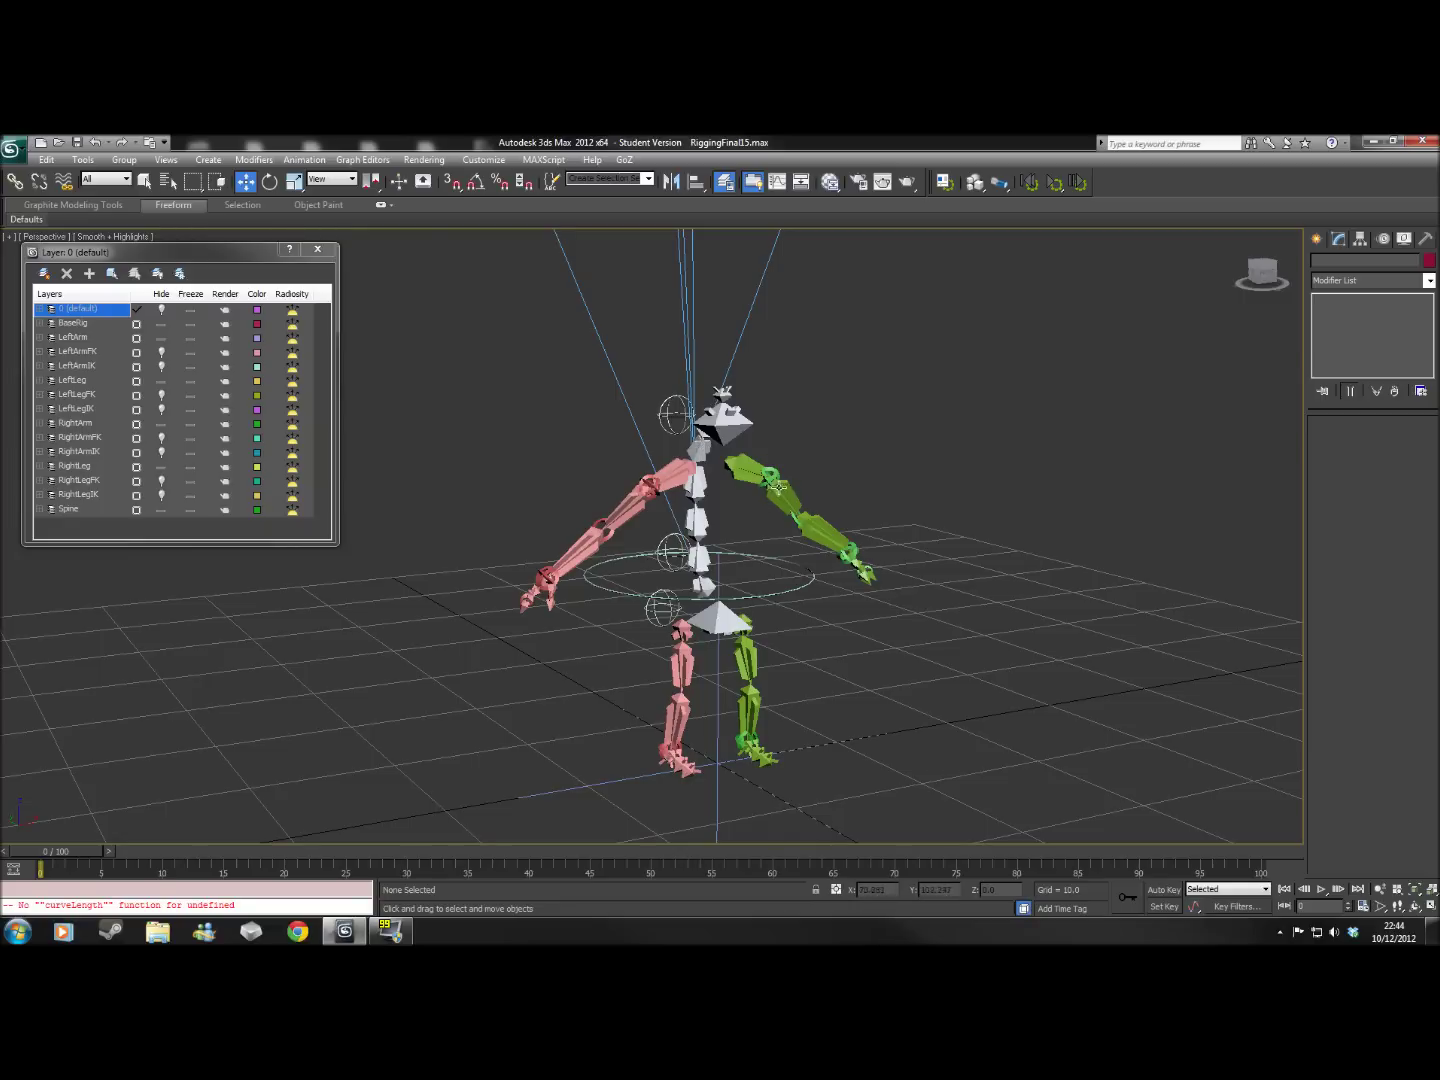
middle_click_drag(764, 651, 770, 628)
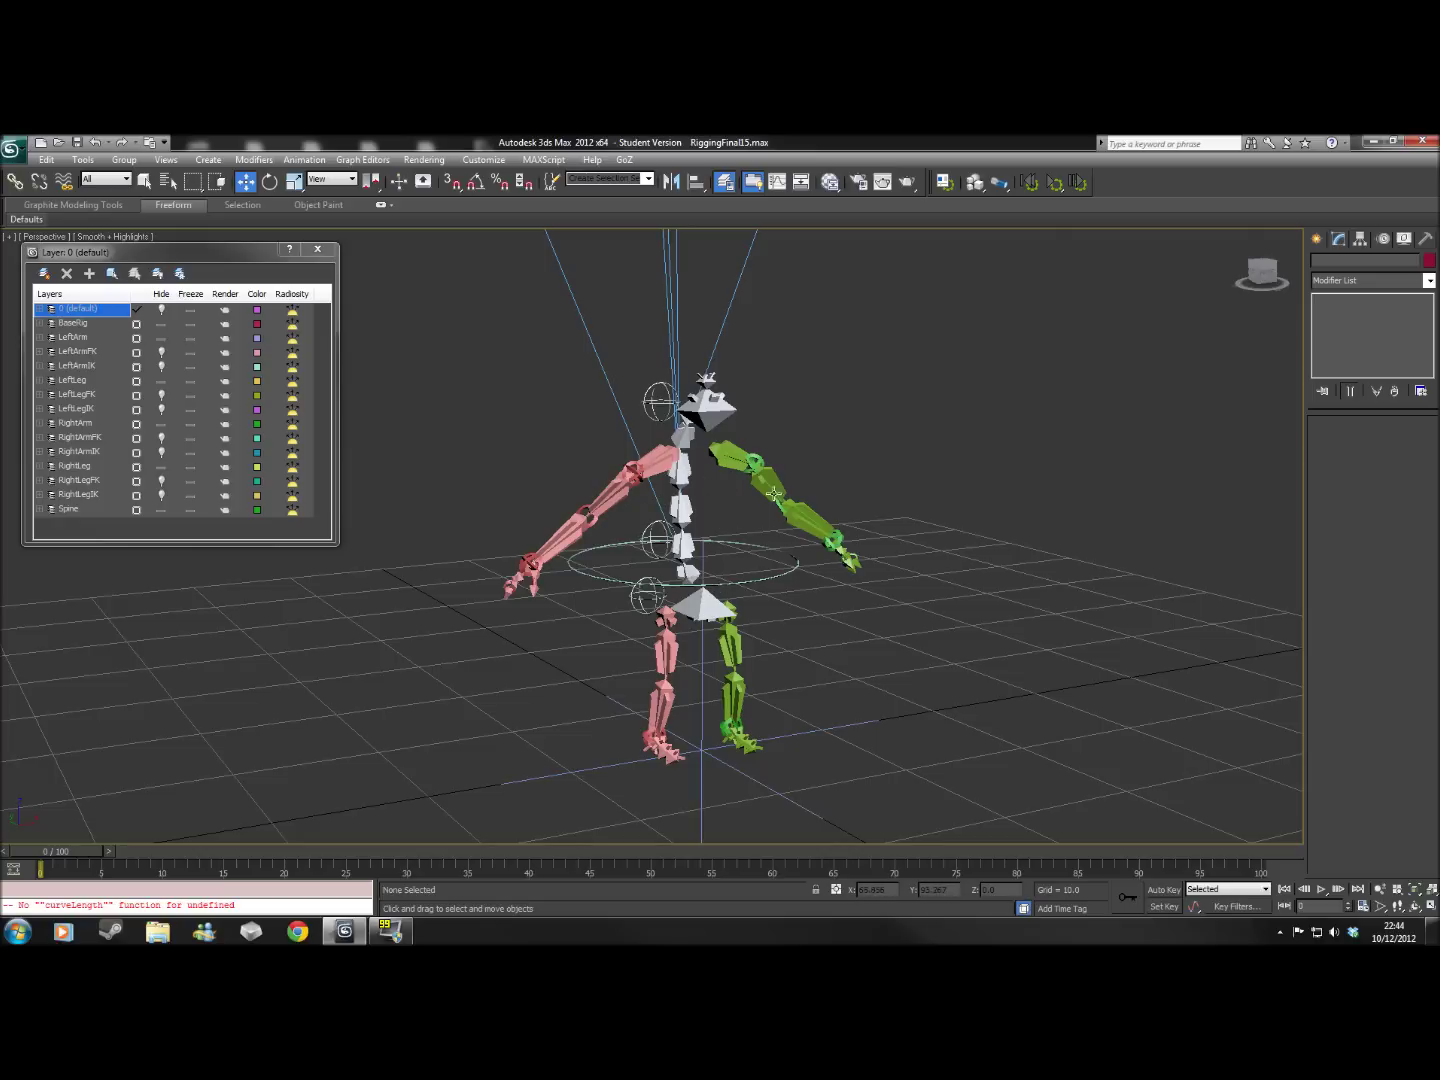
middle_click_drag(949, 516, 961, 531)
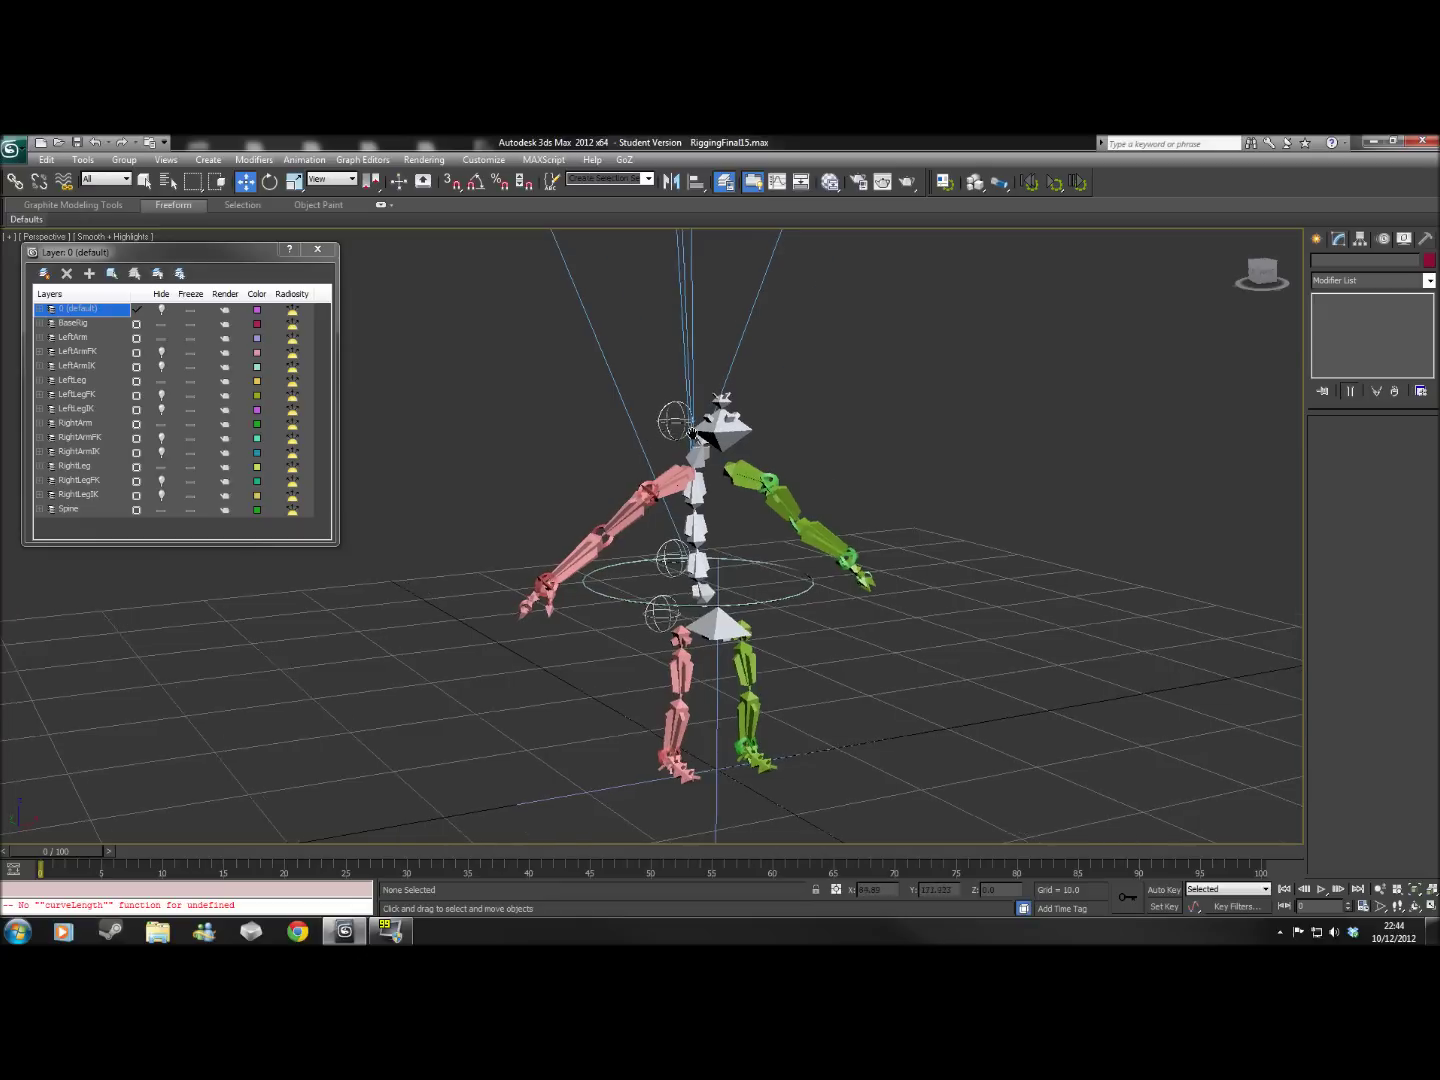
scroll(693, 430, "up", 4)
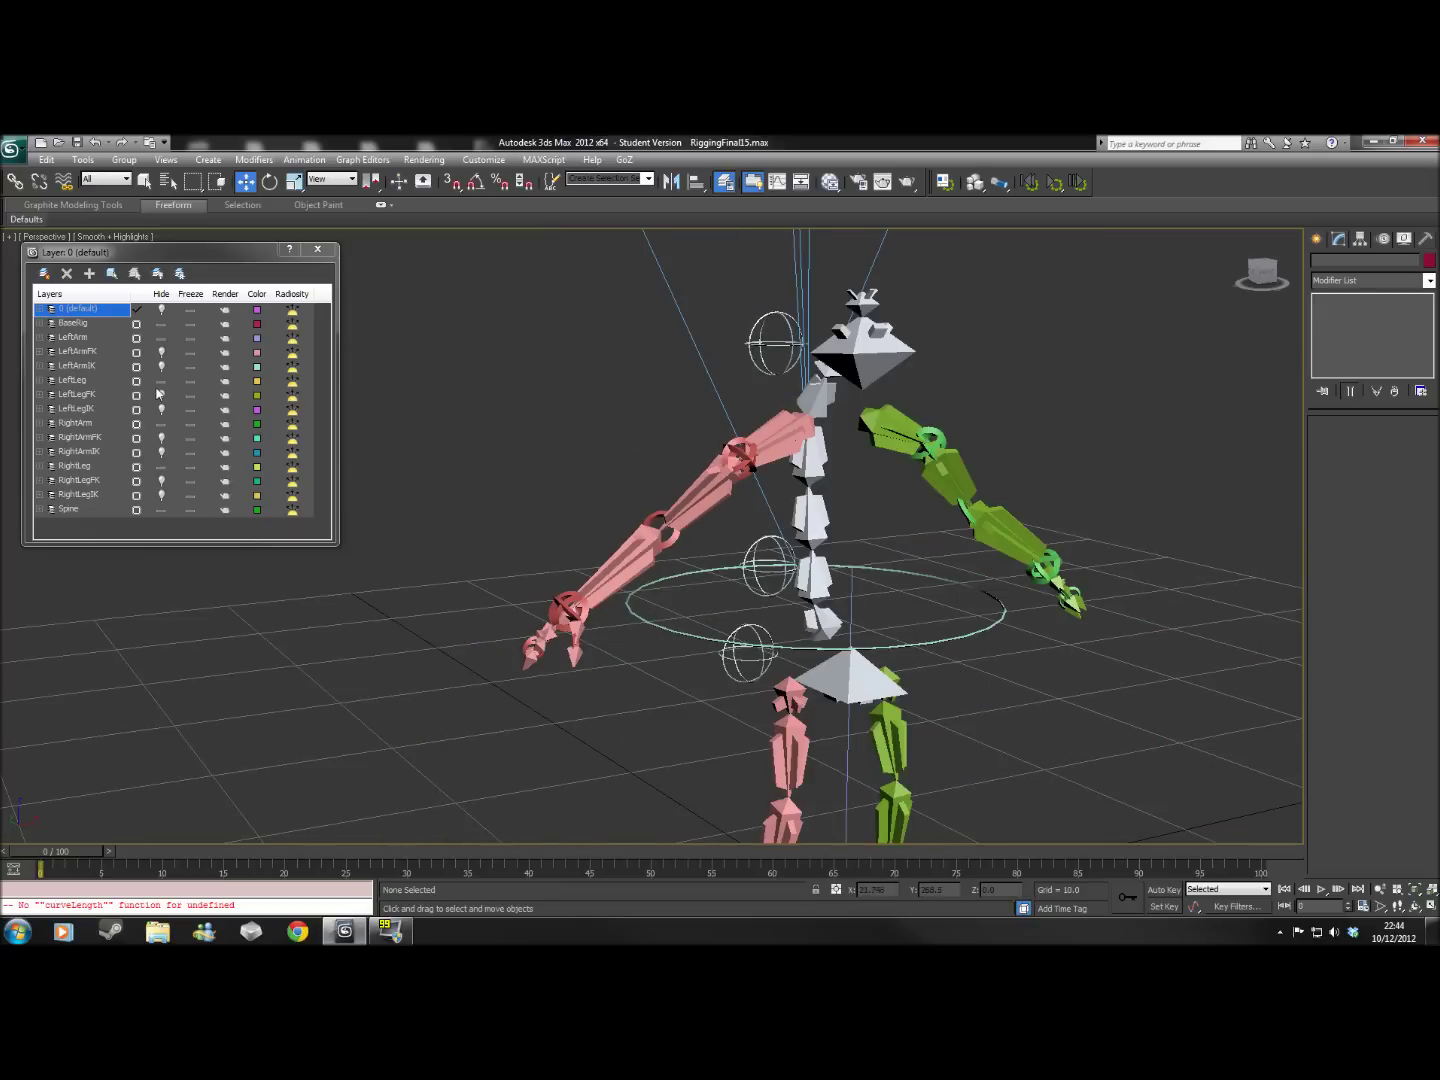
Hide the BaseRig, LeftArm, RightLeg, Spine and LeftLeg layers to isolate the right arm bones
left_click(161, 323)
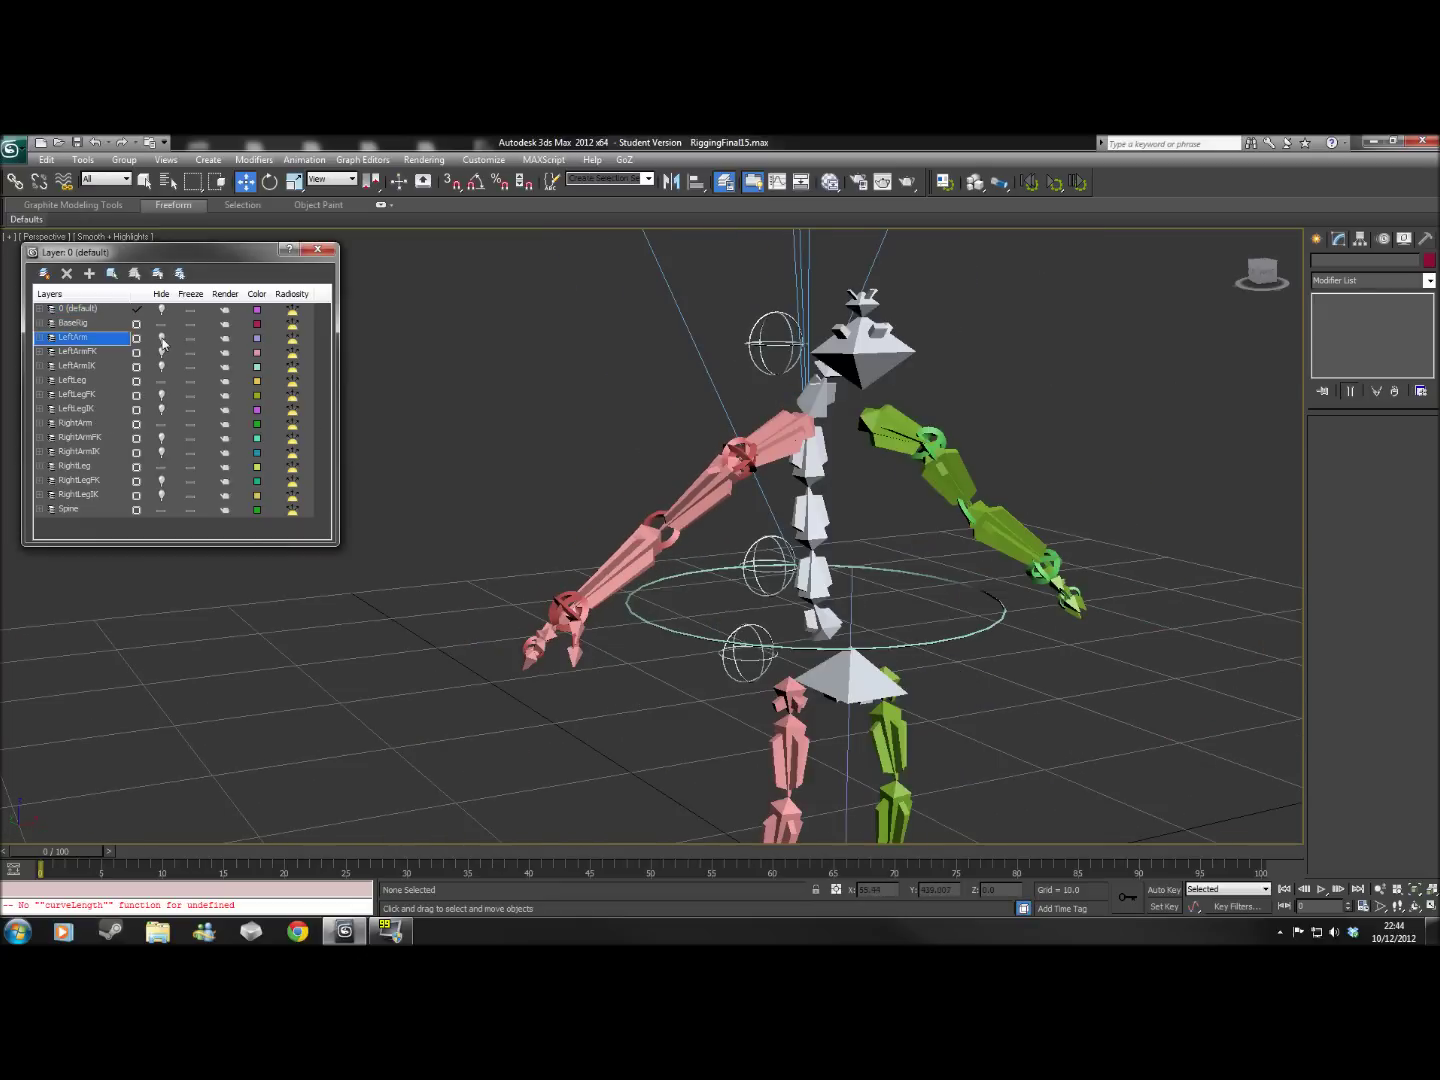
left_click(161, 338)
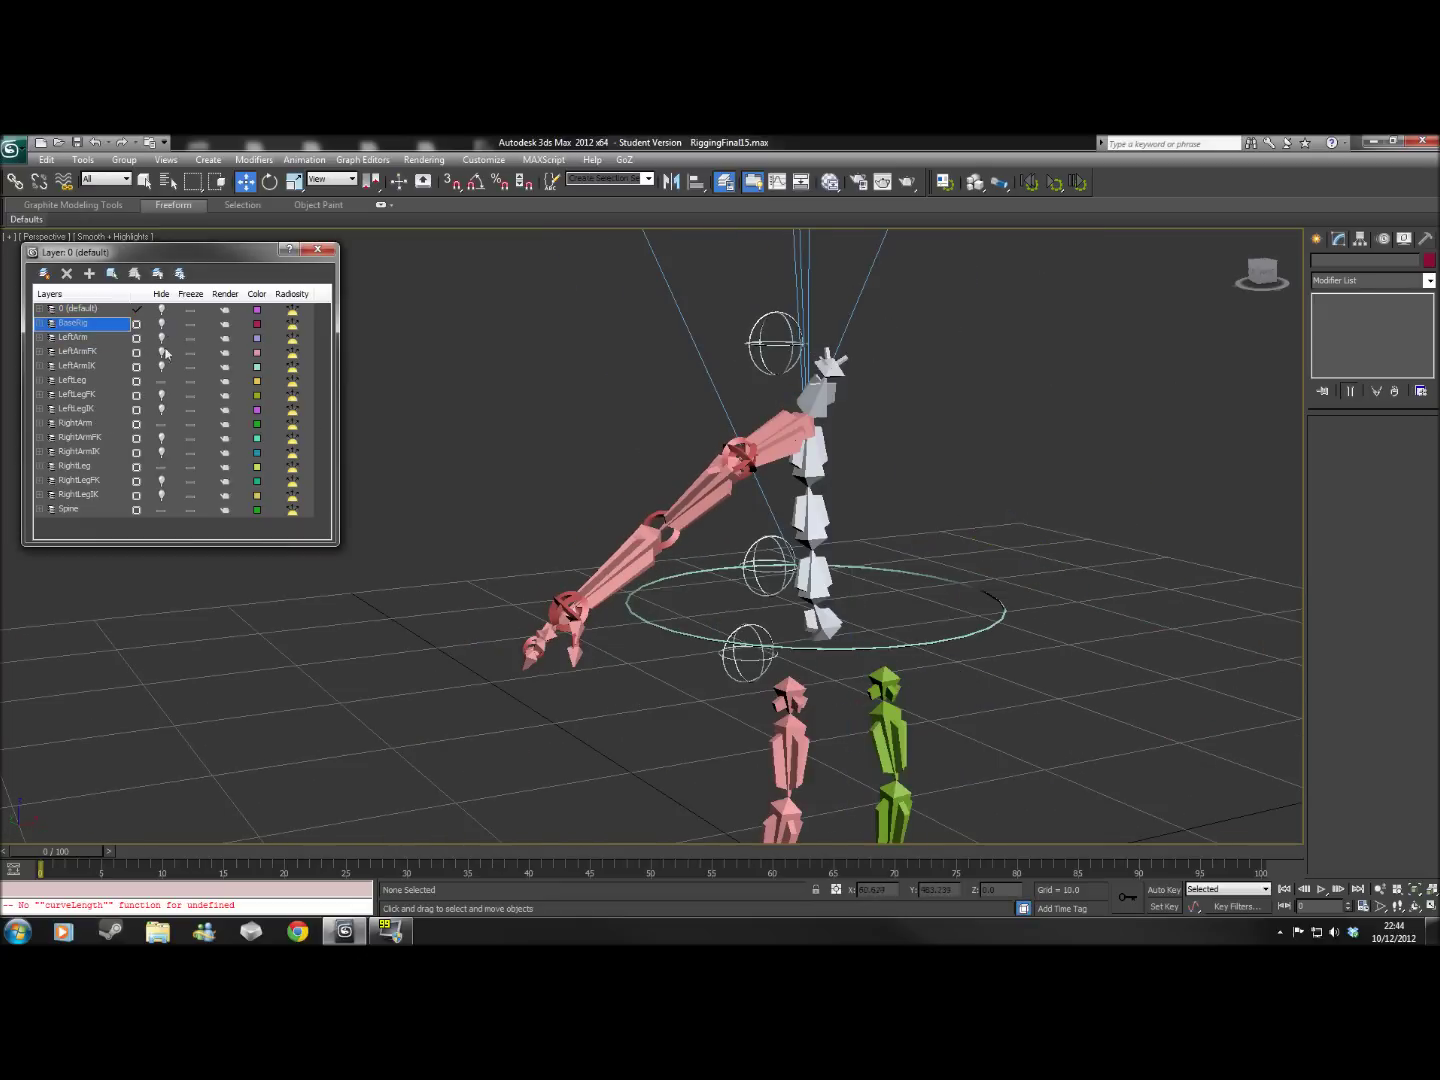
left_click(163, 468)
left_click(163, 508)
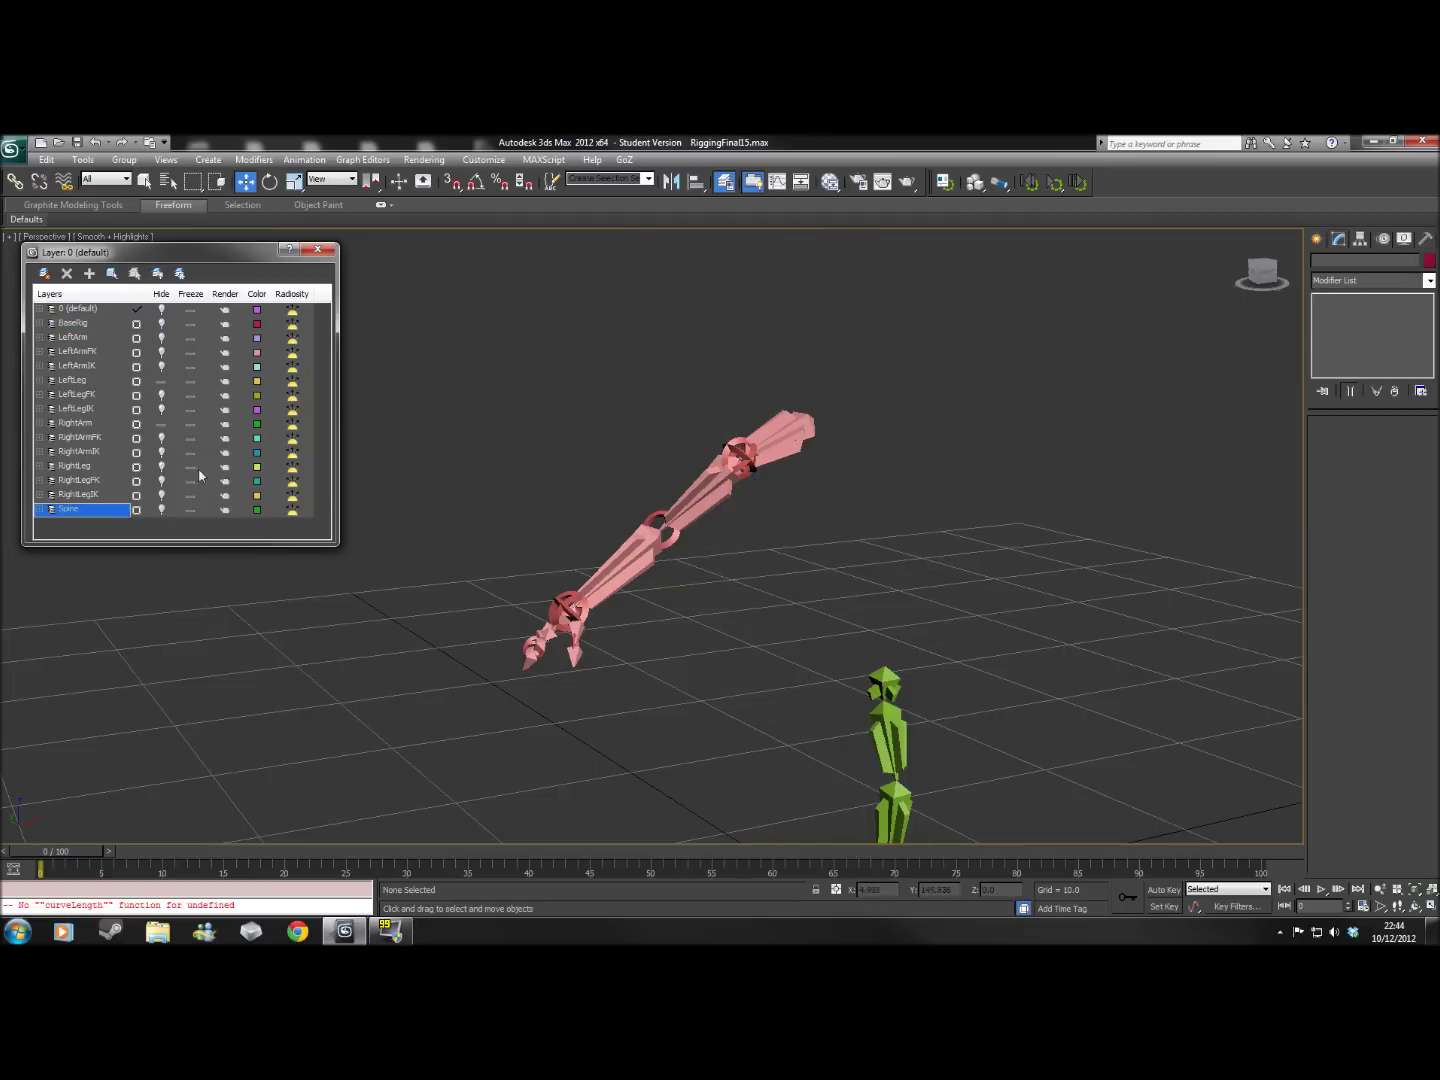
left_click(160, 381)
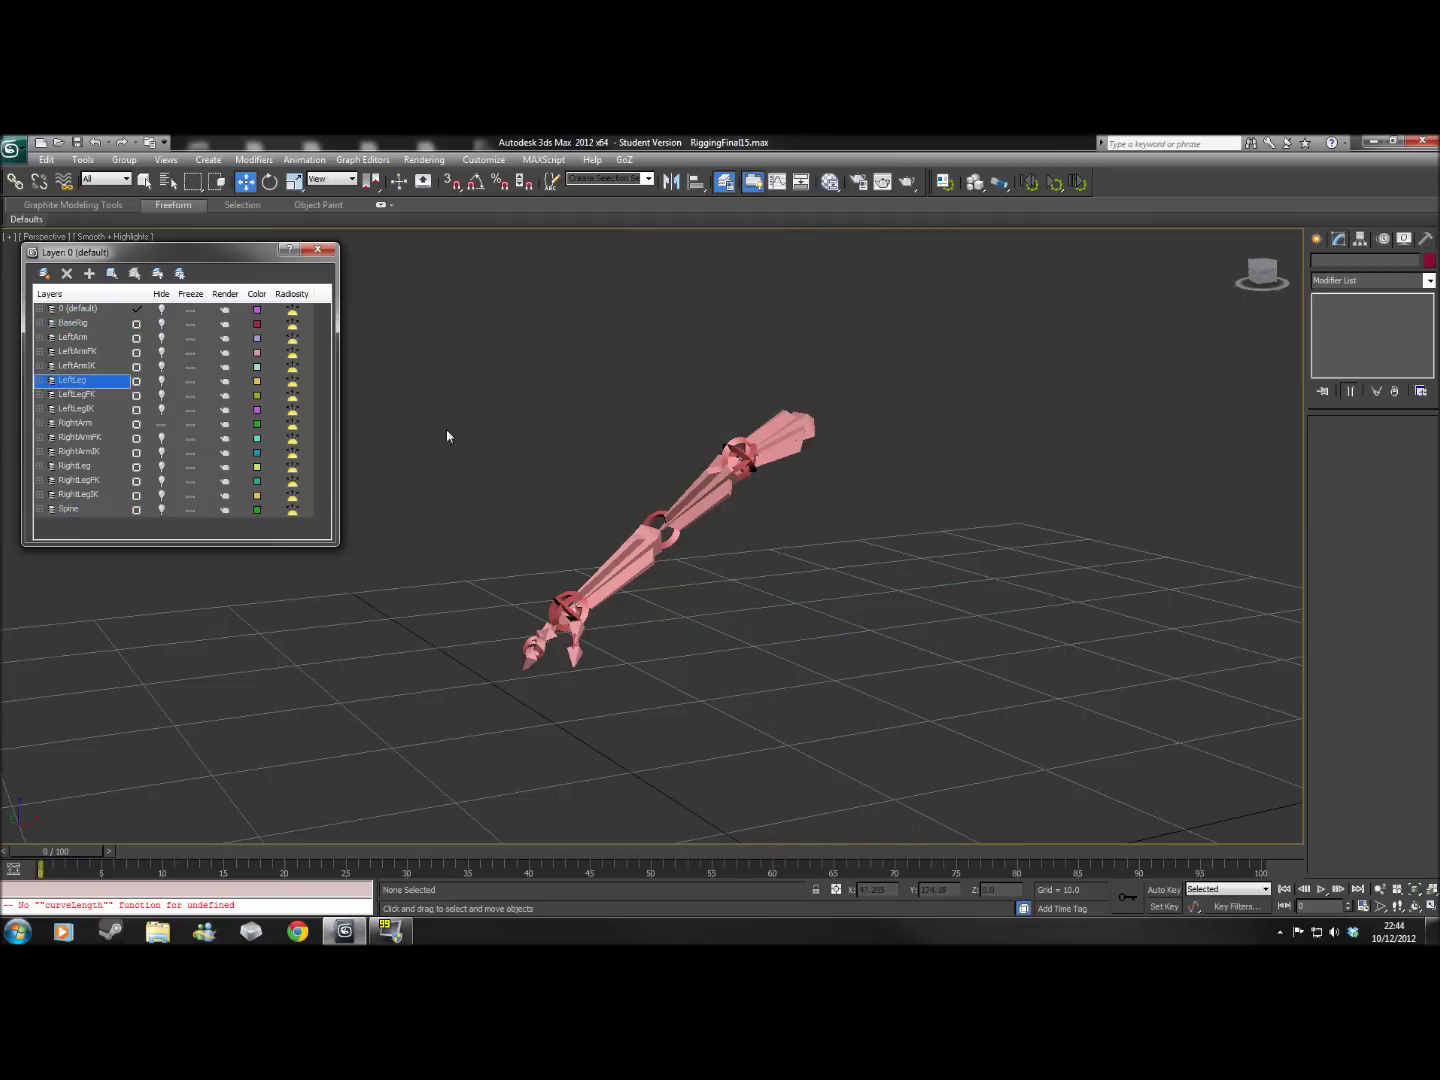
Unhide the RightArmFK and RightArmIK layers and compare the three right arm bone chains
middle_click_drag(493, 445, 577, 471)
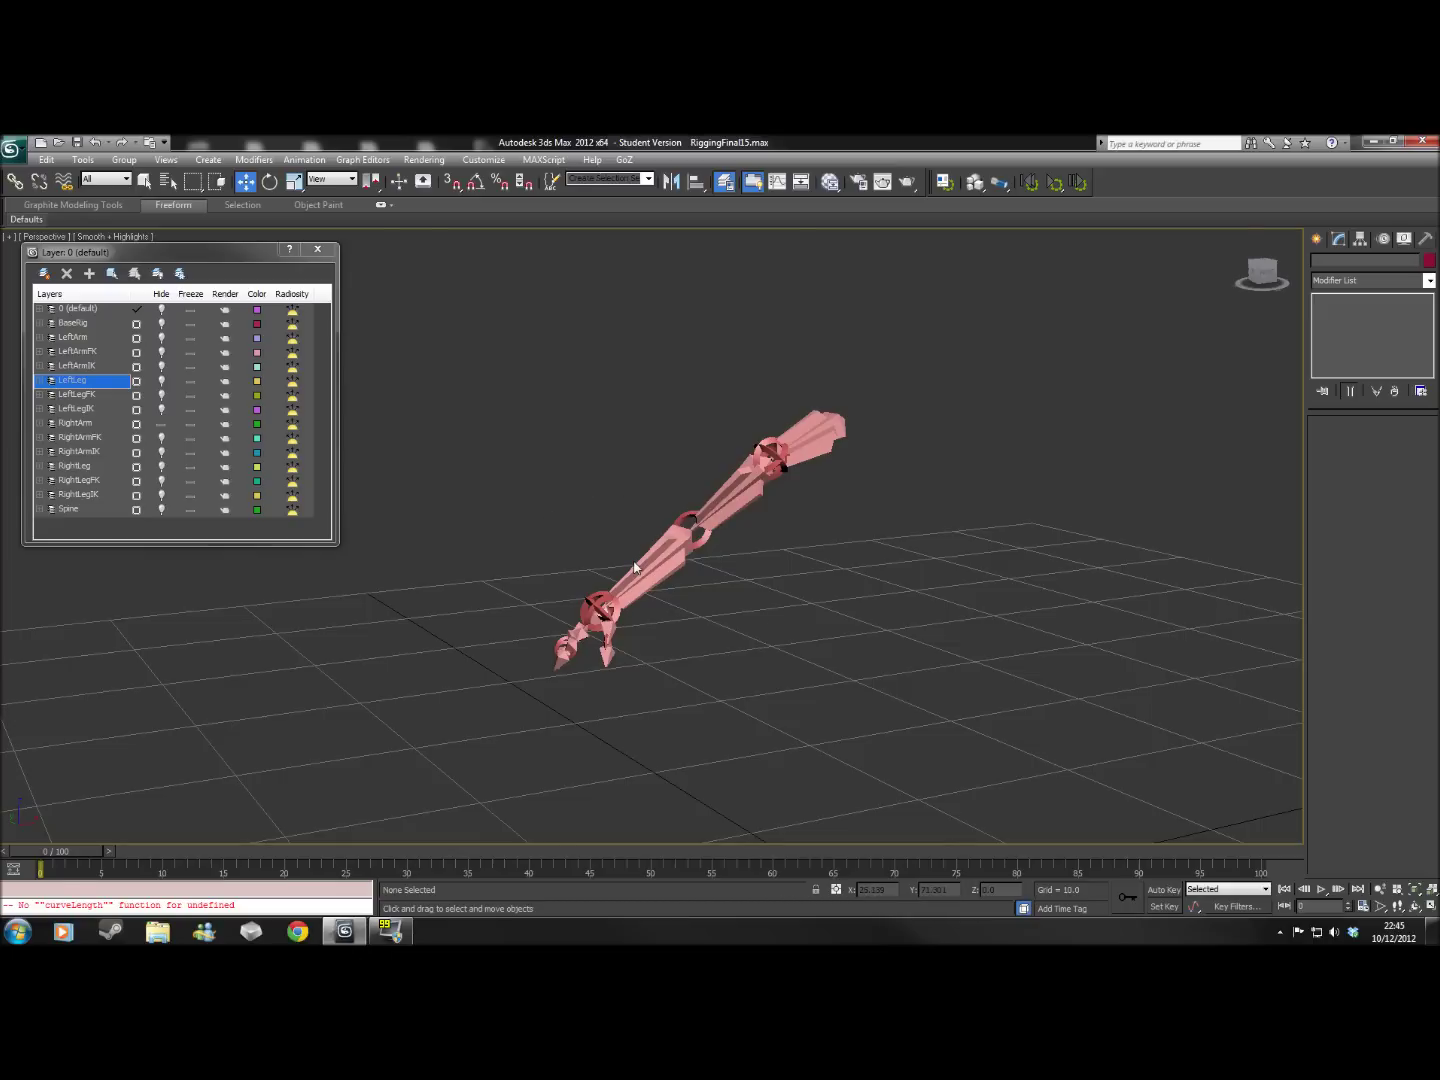
left_click(161, 437)
left_click(161, 451)
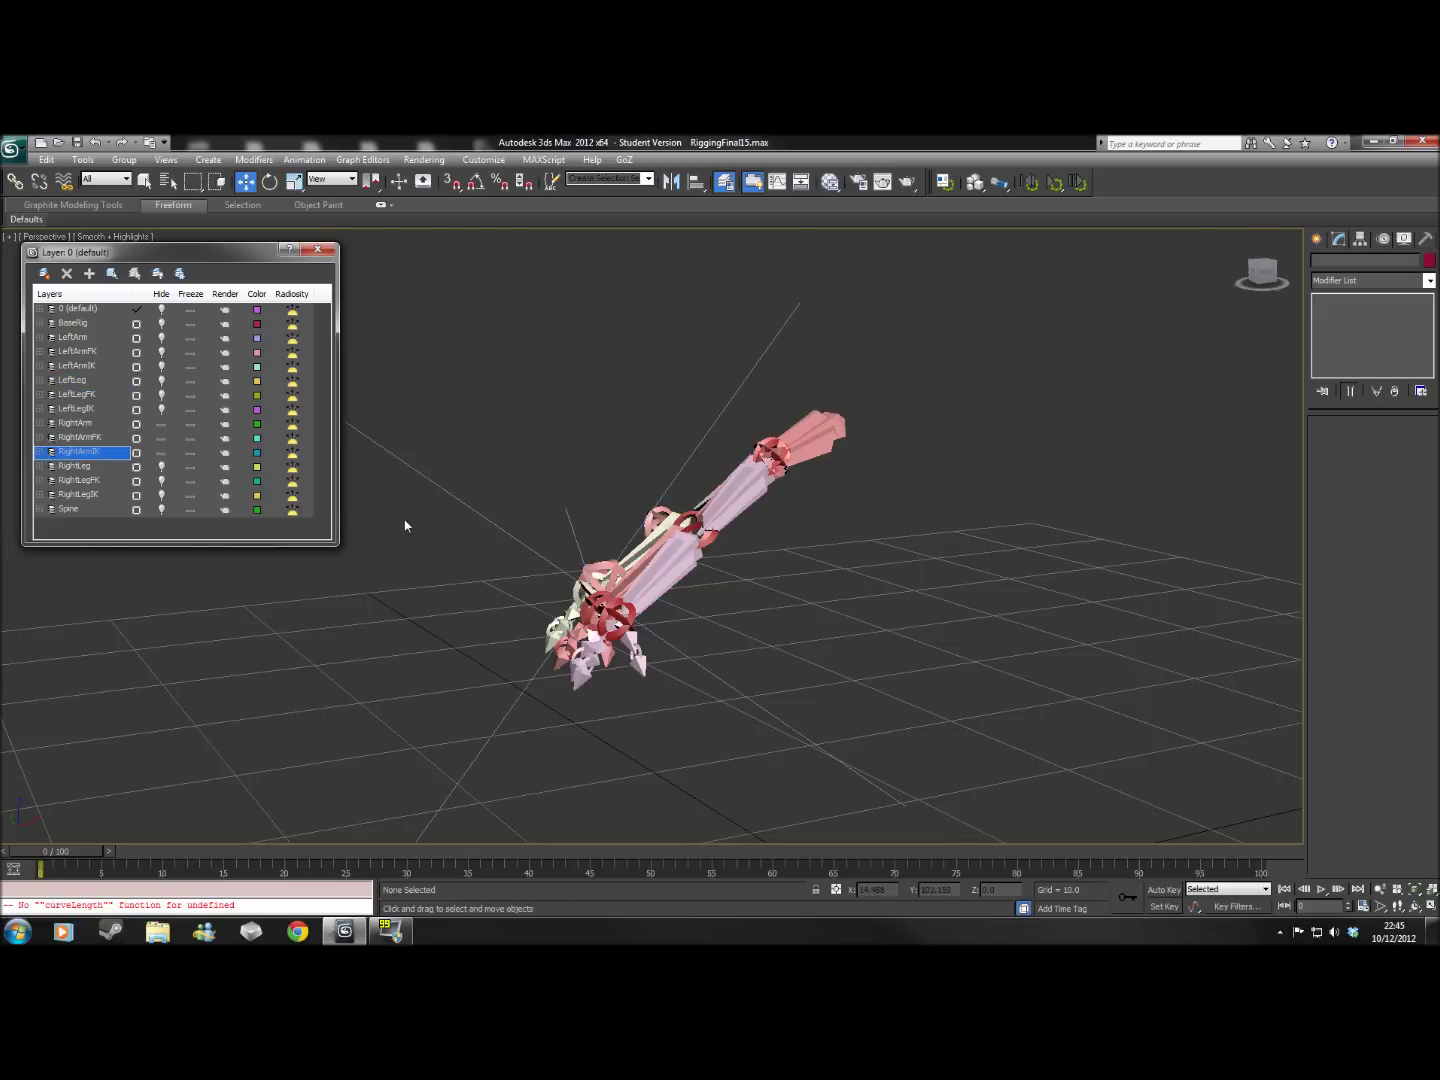
middle_click_drag(635, 535, 690, 563)
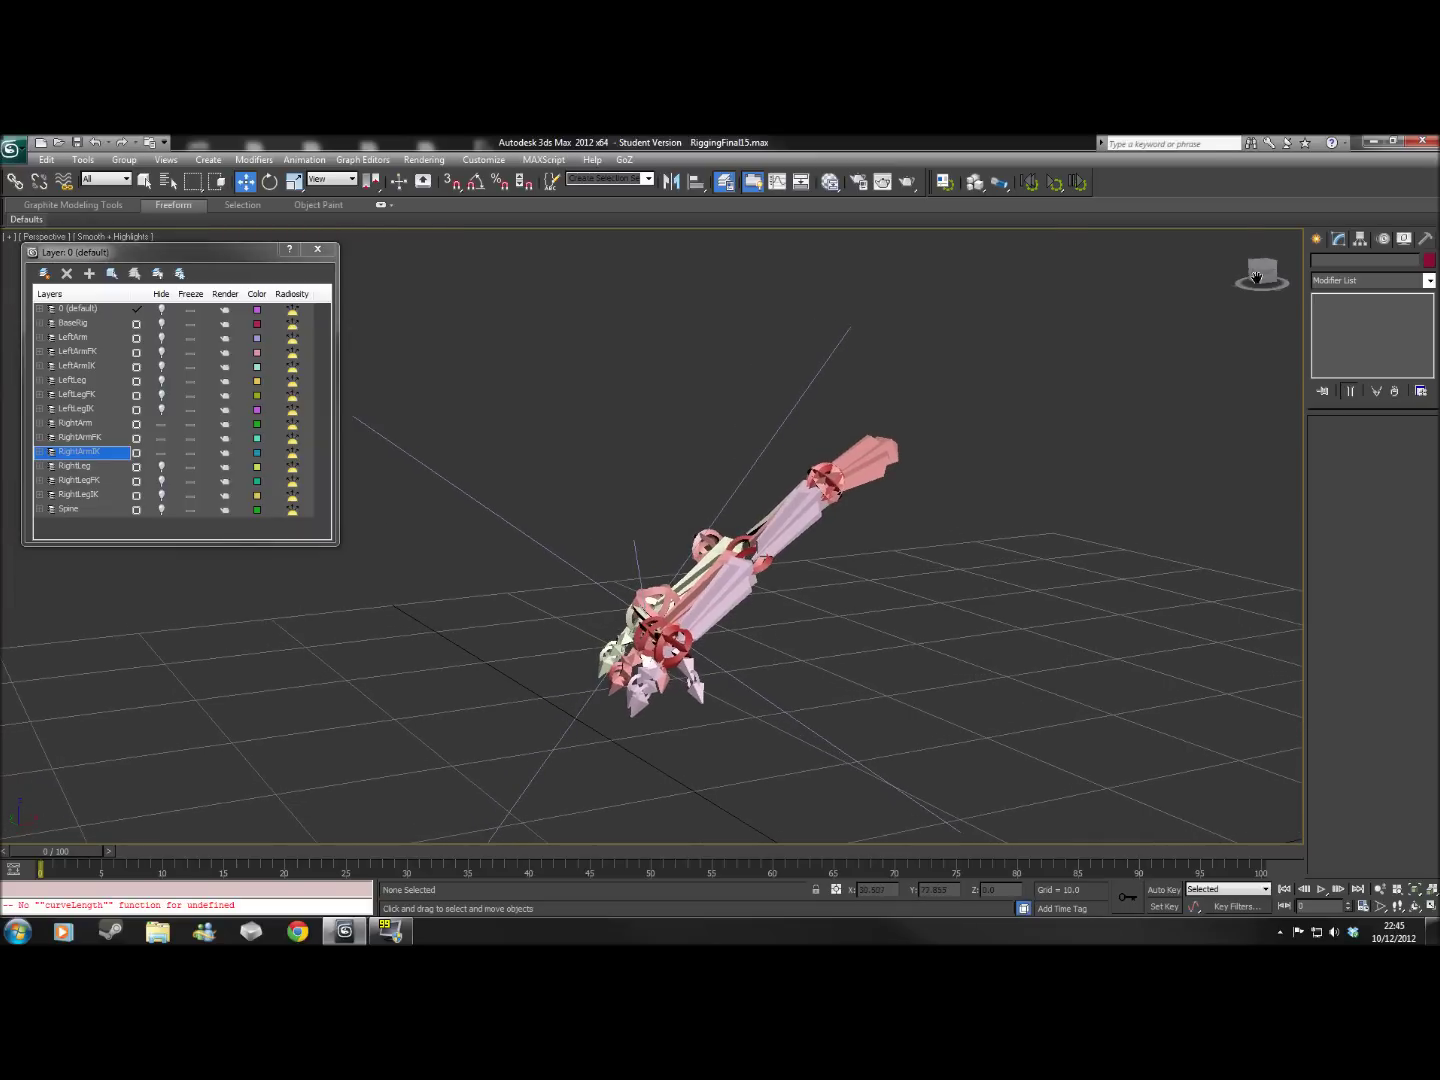
left_click_drag(1263, 281, 1295, 289)
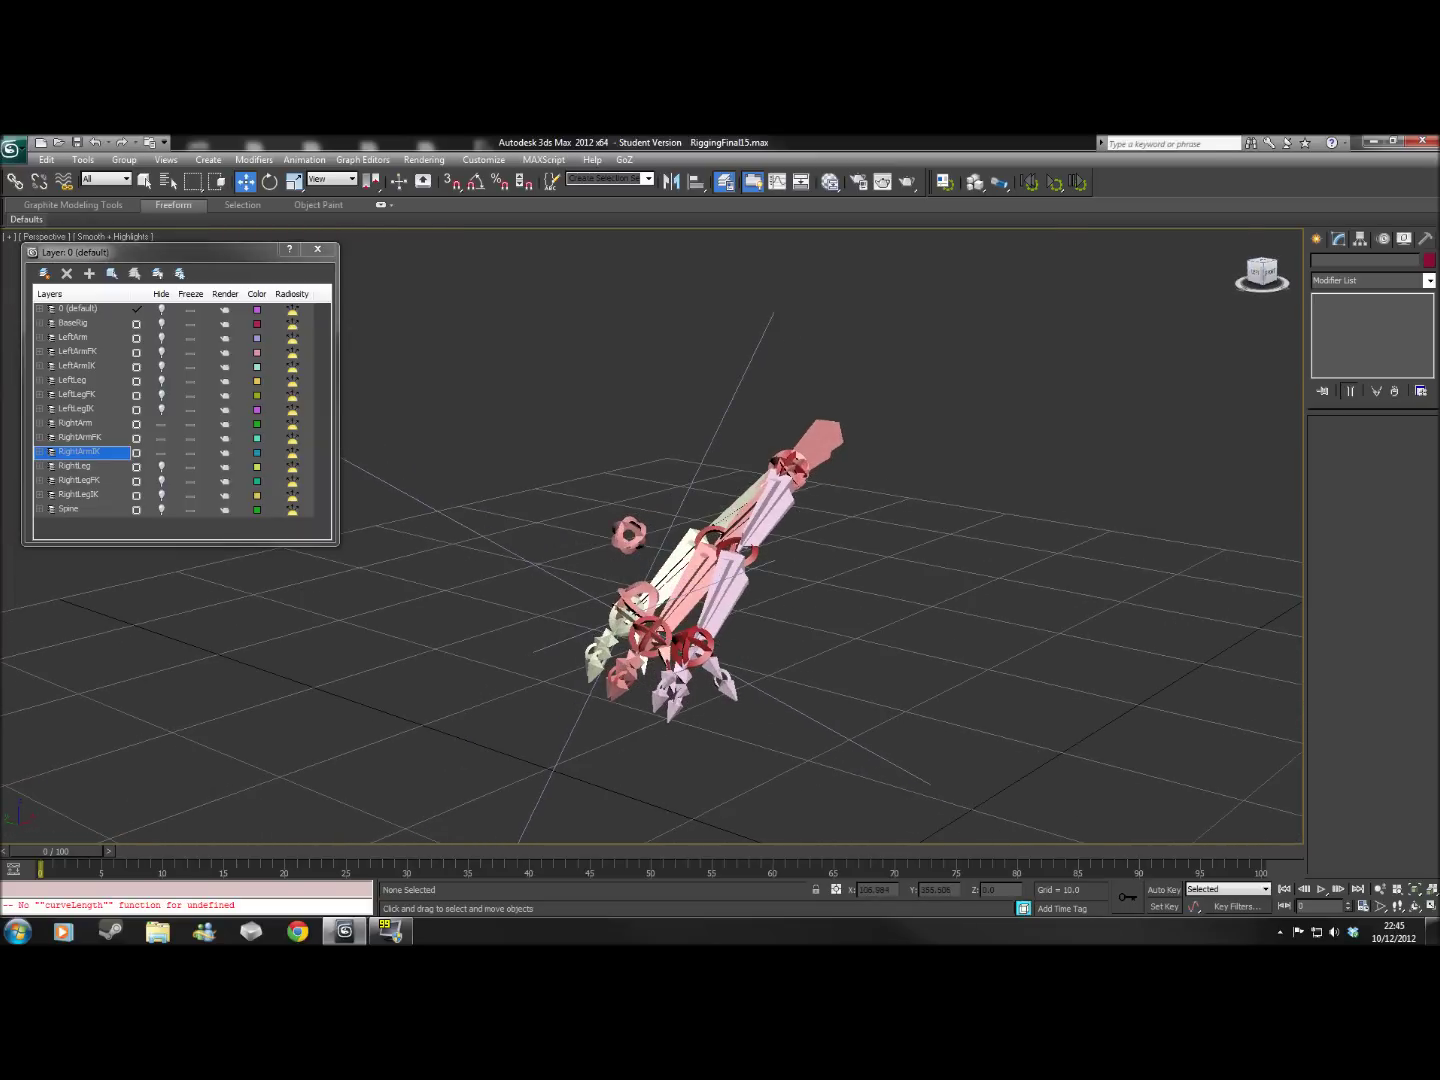
Hide the RightArmIK and RightArm layers to isolate the FK arm chain
left_click(158, 453)
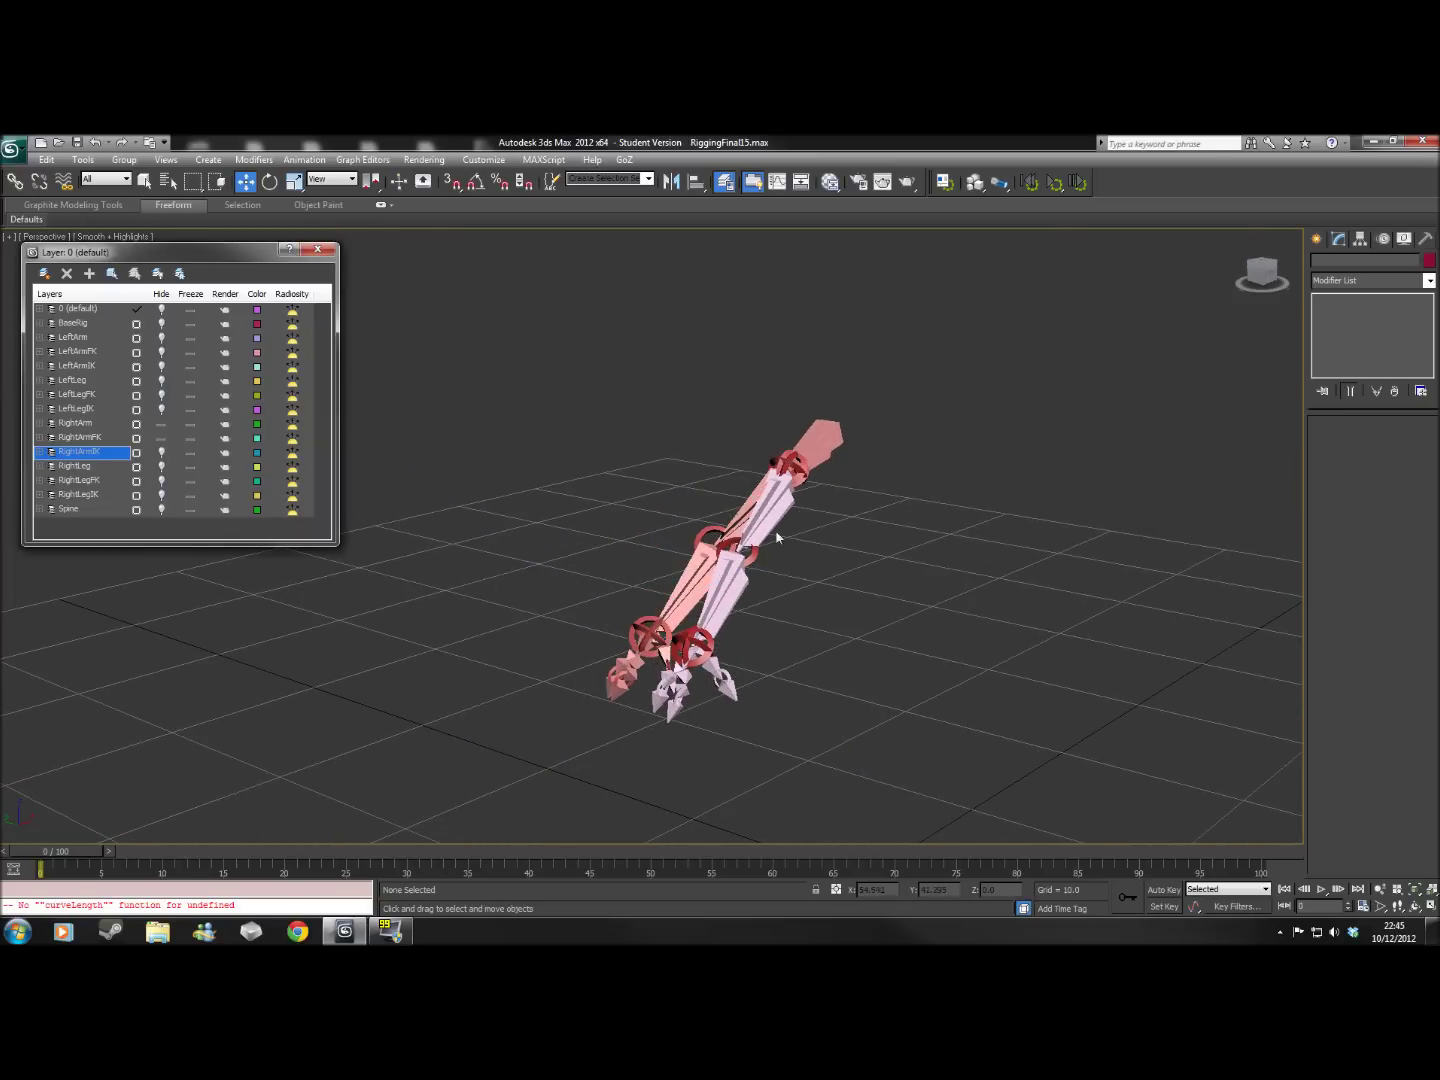
left_click(162, 426)
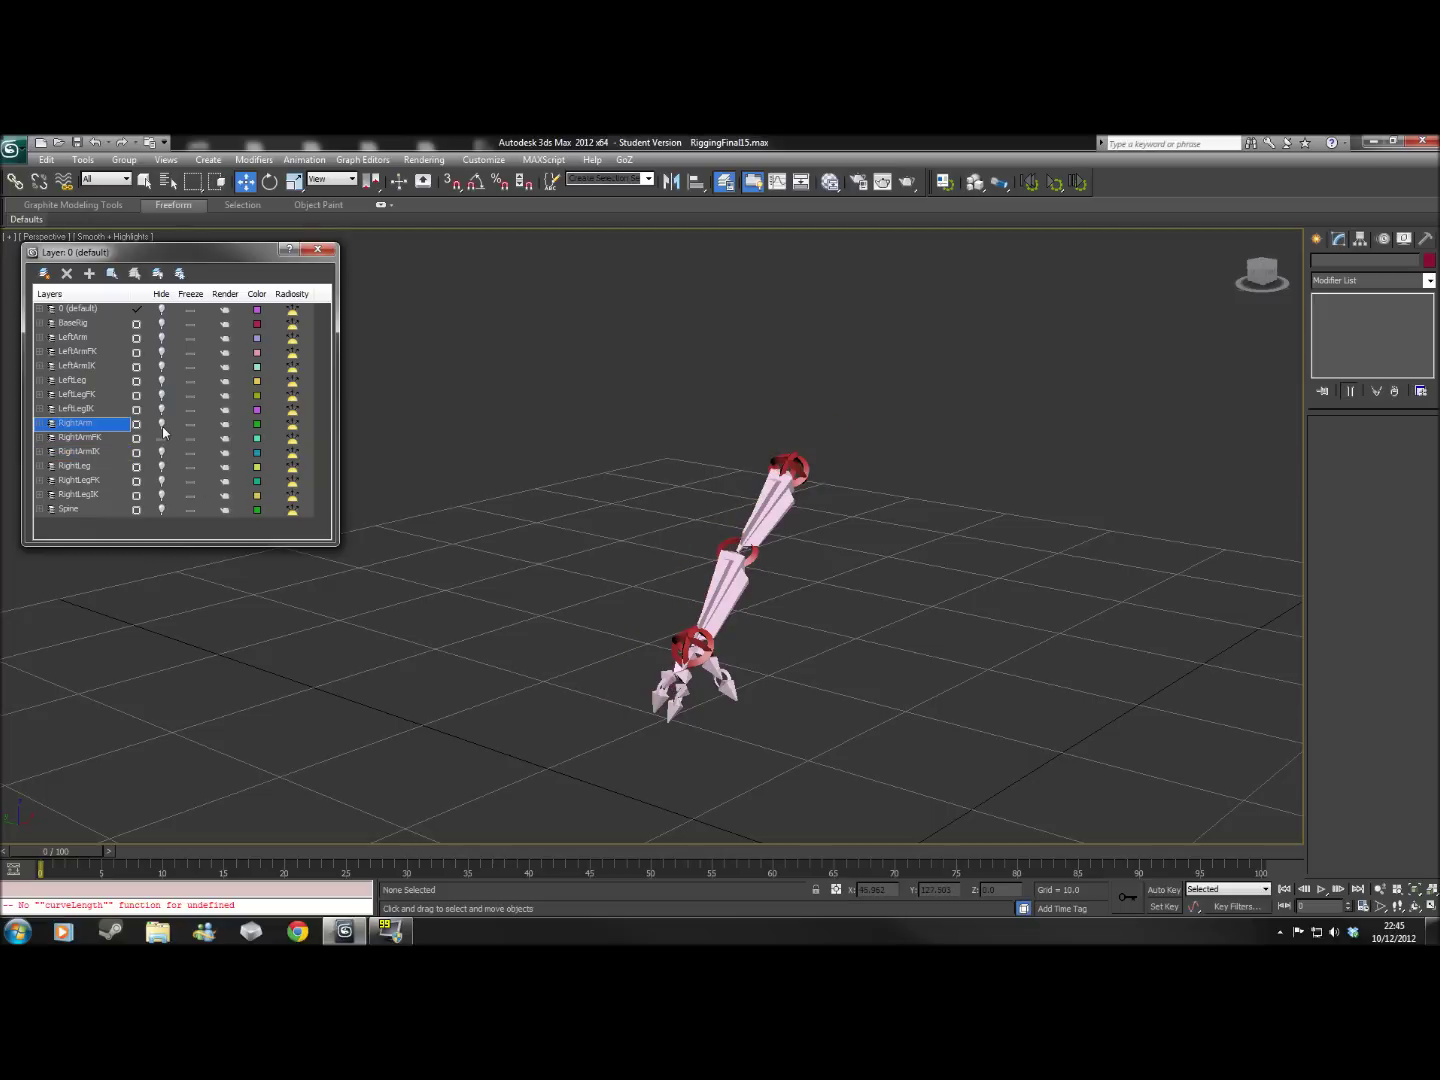
Try rotating the shoulder control of the right FK arm to test the chain's movement, and cancel the rotation
left_click(796, 466)
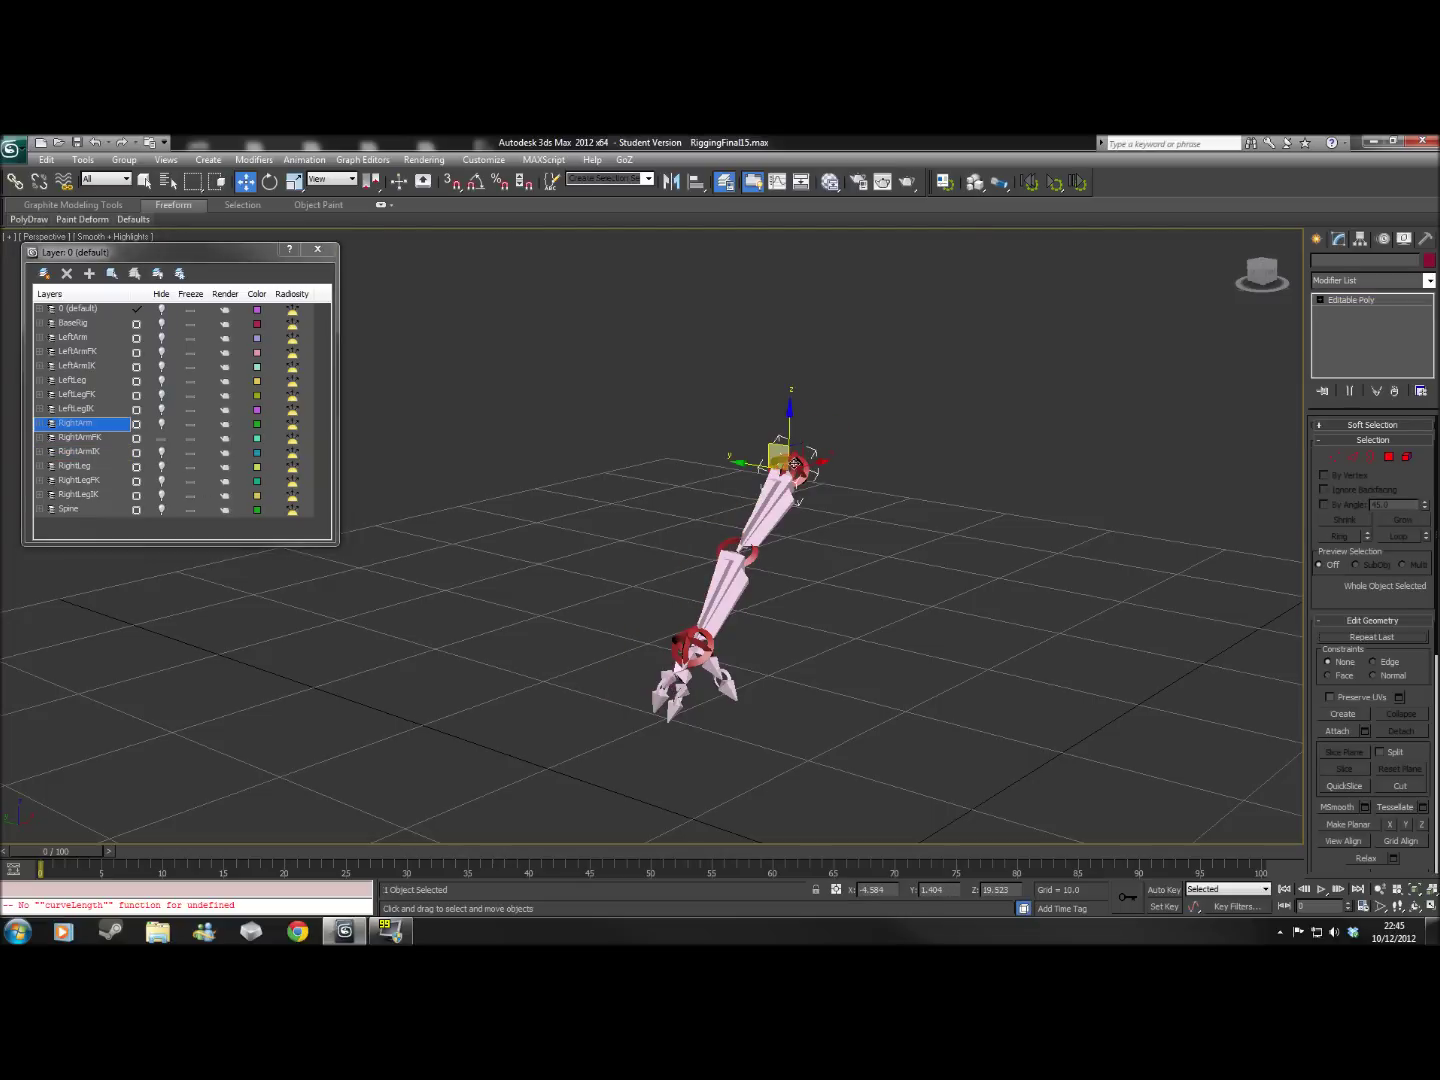
key("e")
left_click_drag(792, 466, 806, 446)
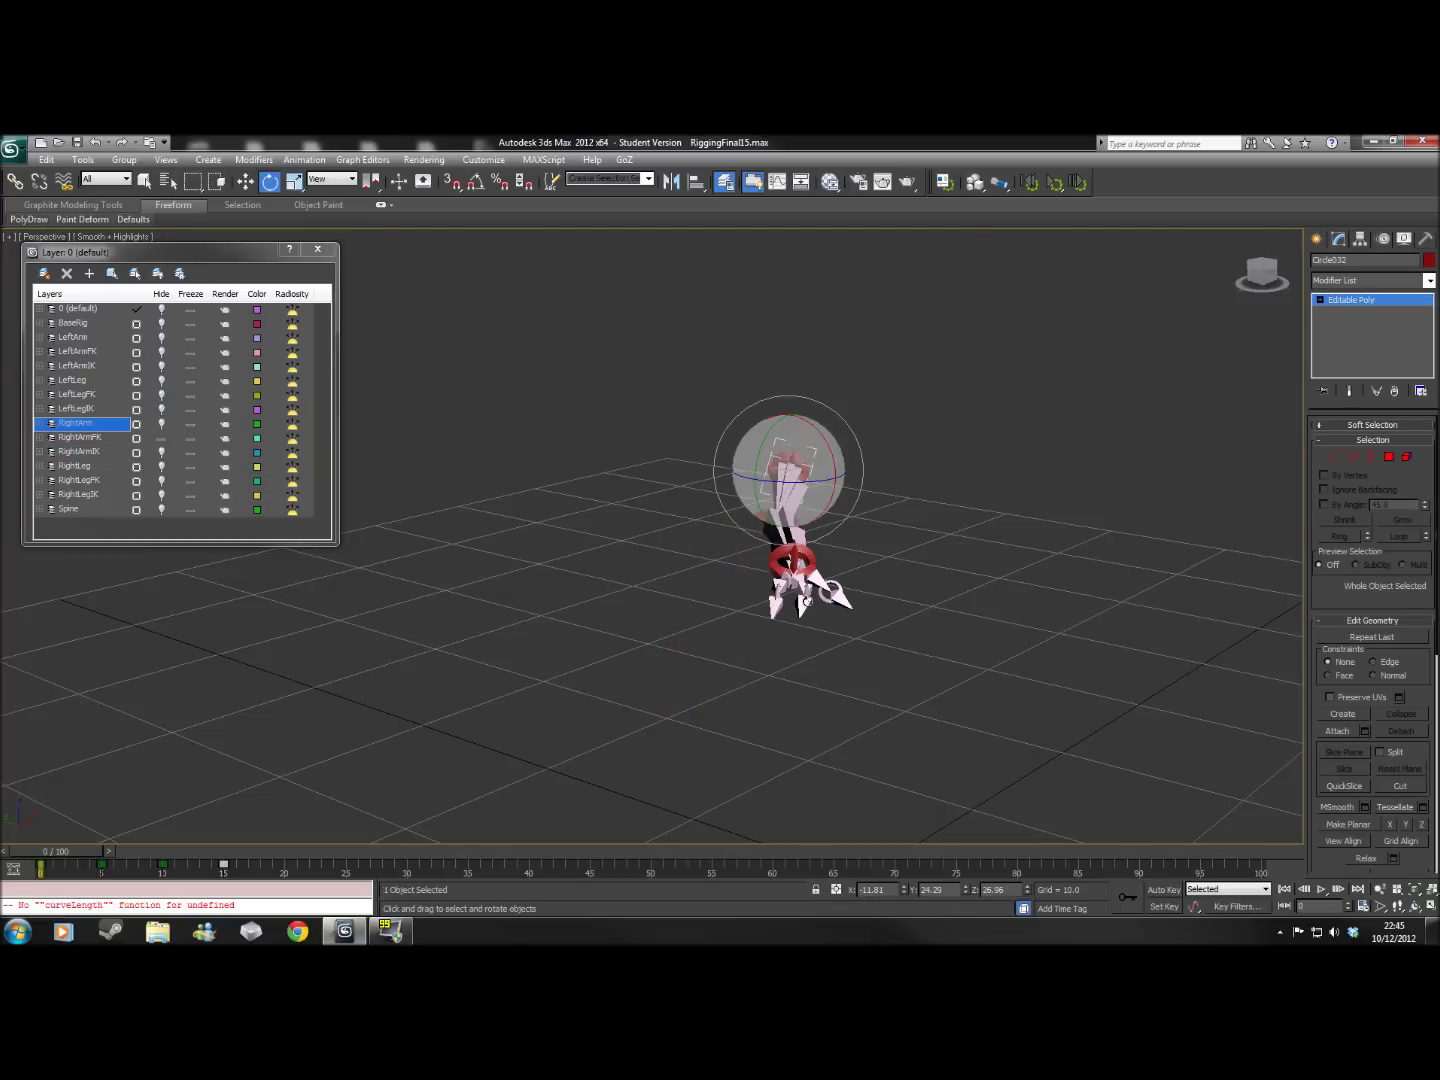
right_click(805, 445)
left_click_drag(899, 550, 881, 556)
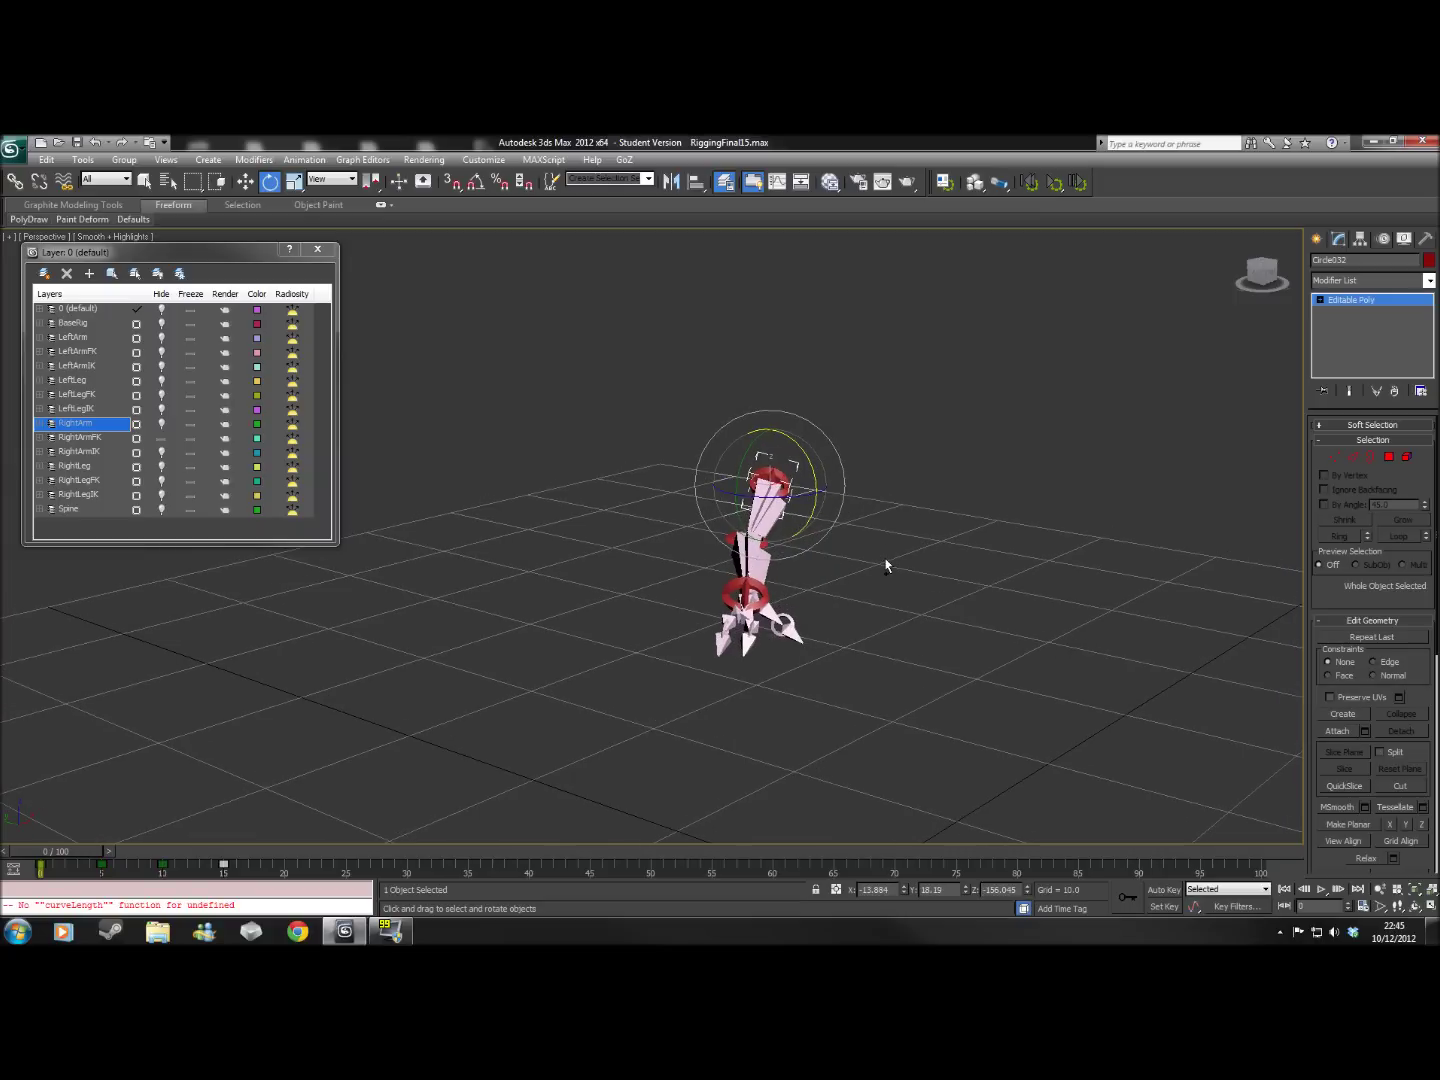
Isolate the RightArmIK layer and try moving the IK arm's wrist control to test the chain
left_click(161, 452)
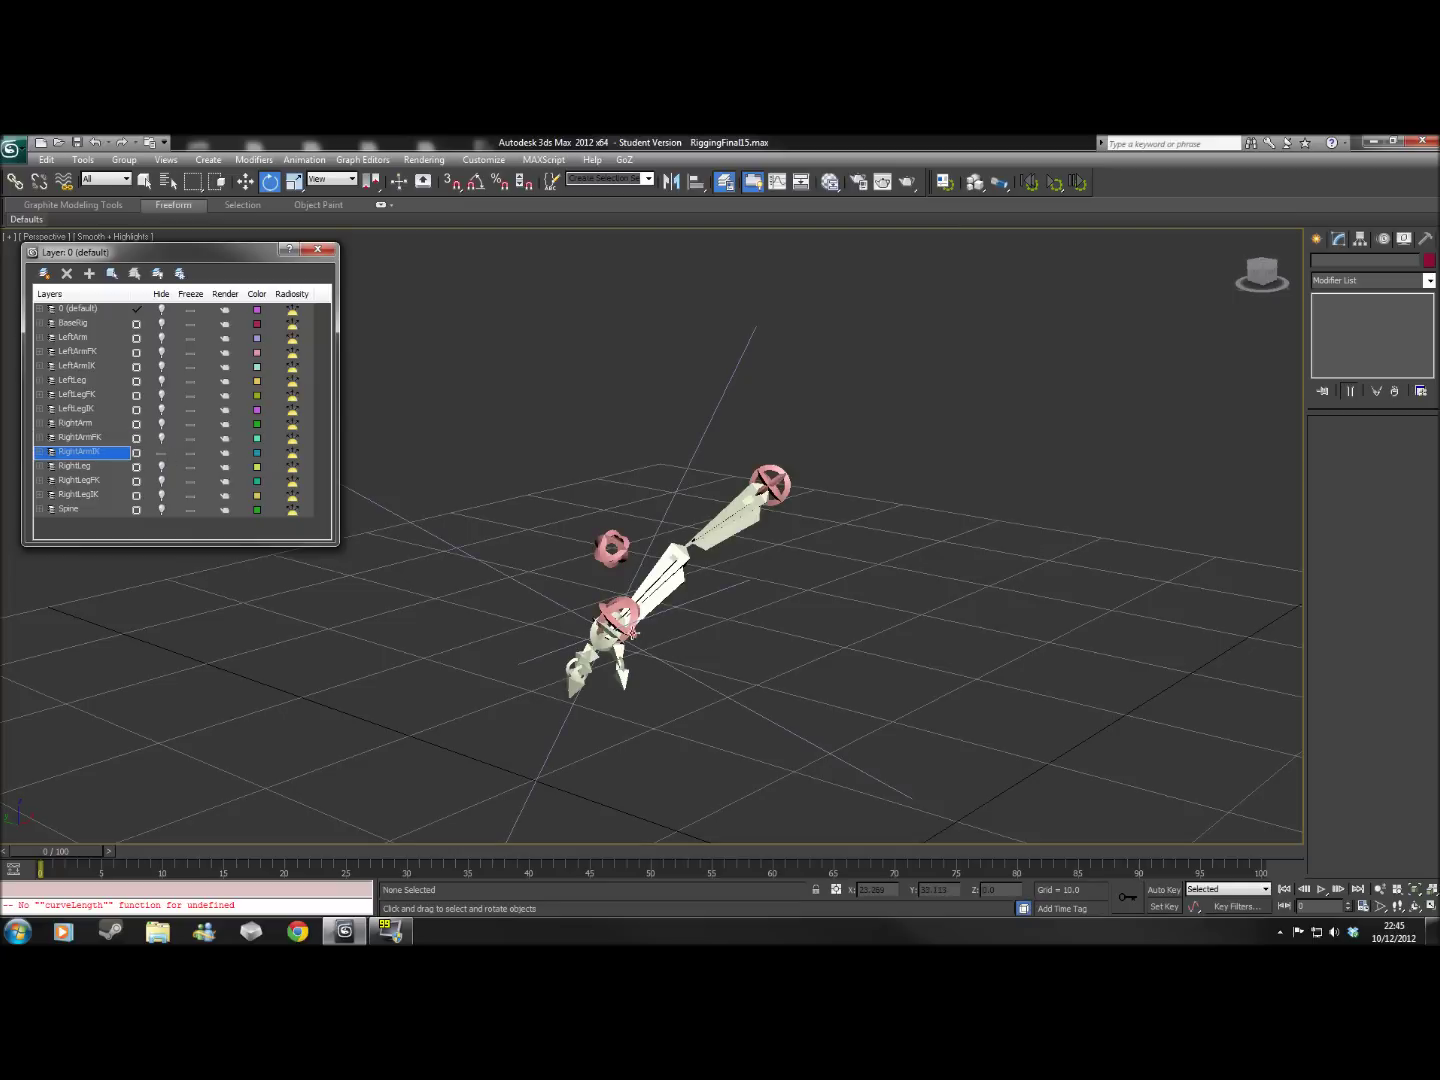
left_click(625, 616)
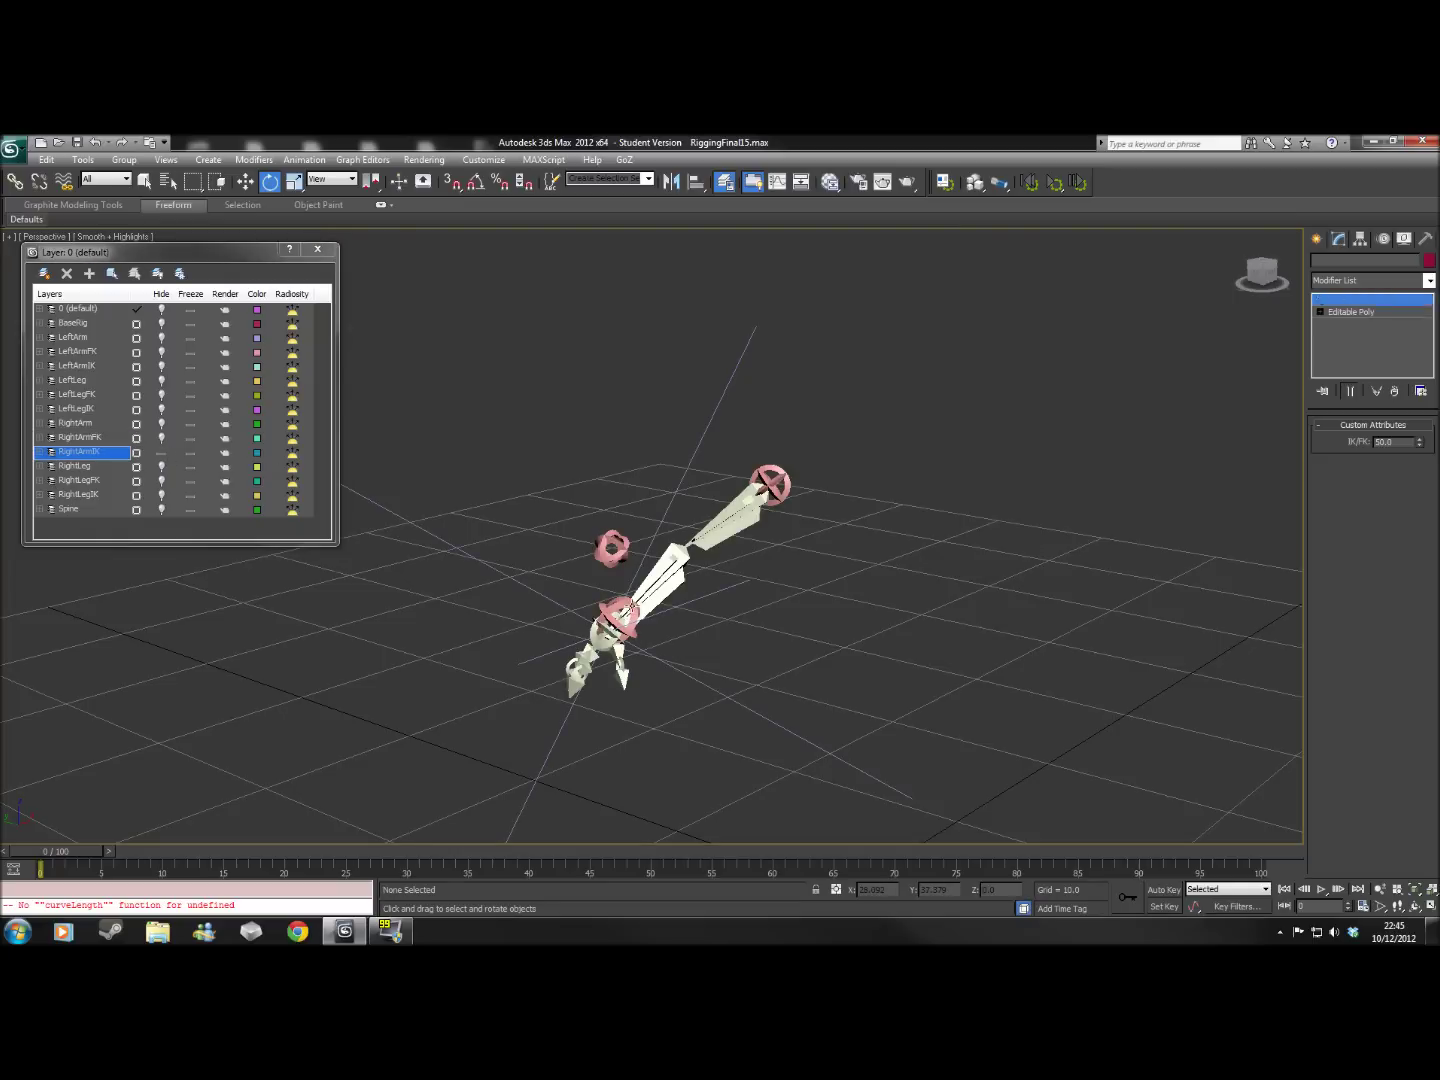
key("w")
left_click_drag(625, 613, 664, 626)
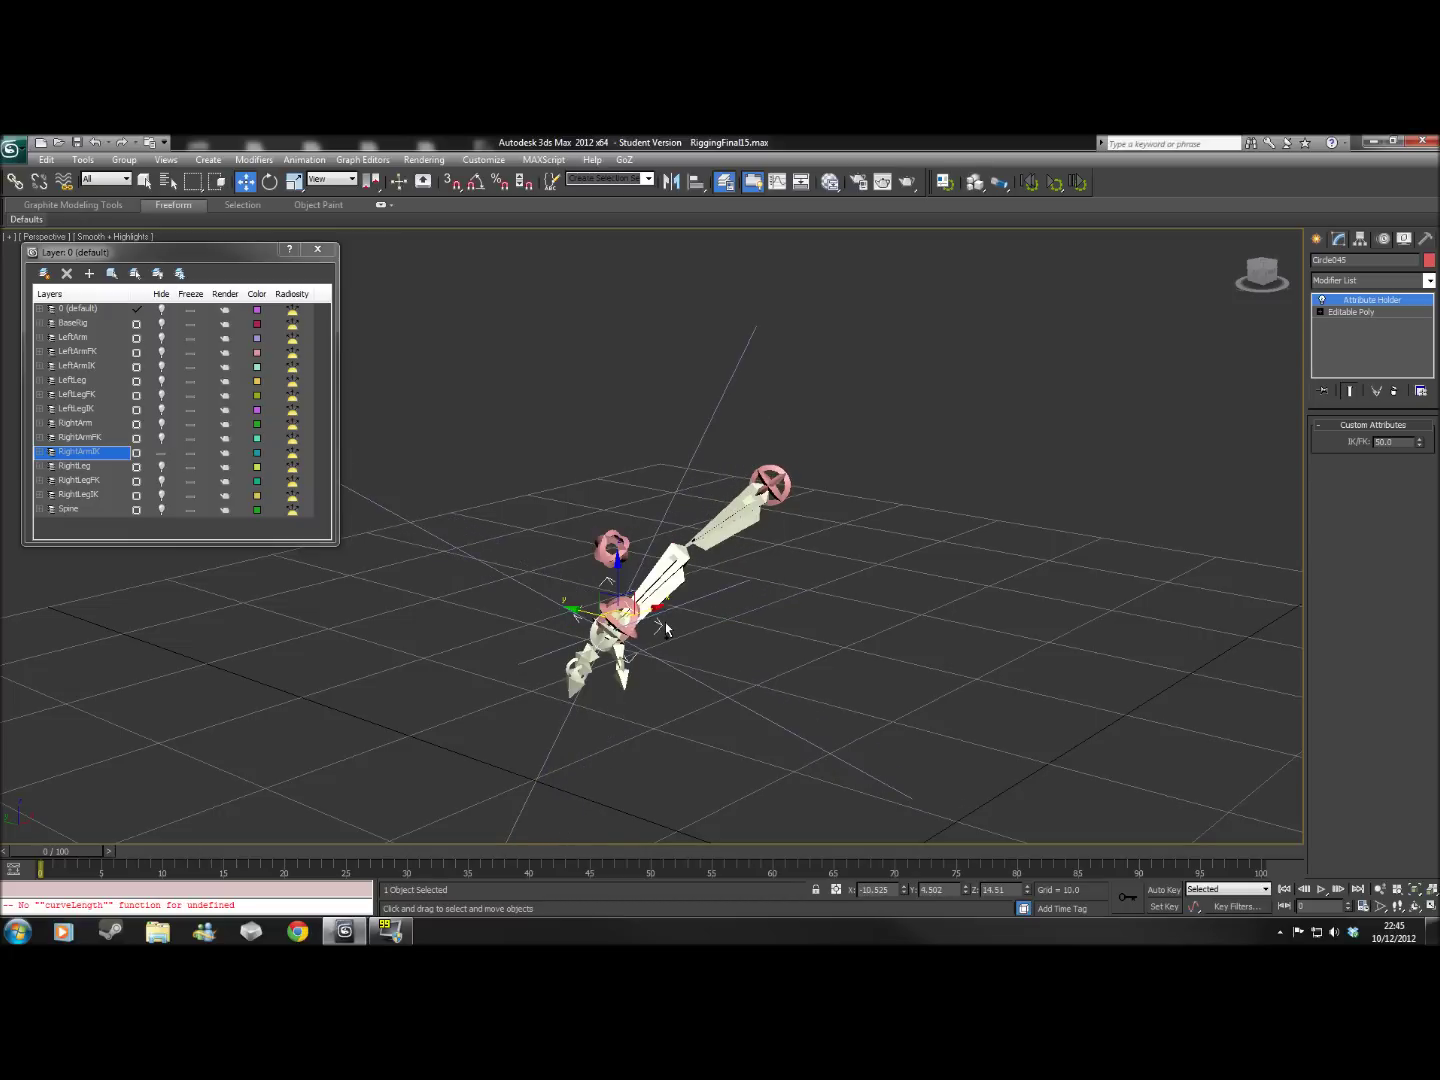
Unhide the RightArmFK and RightArm layers alongside RightArmIK to compare all three right arm chains
left_click(161, 454)
left_click(162, 437)
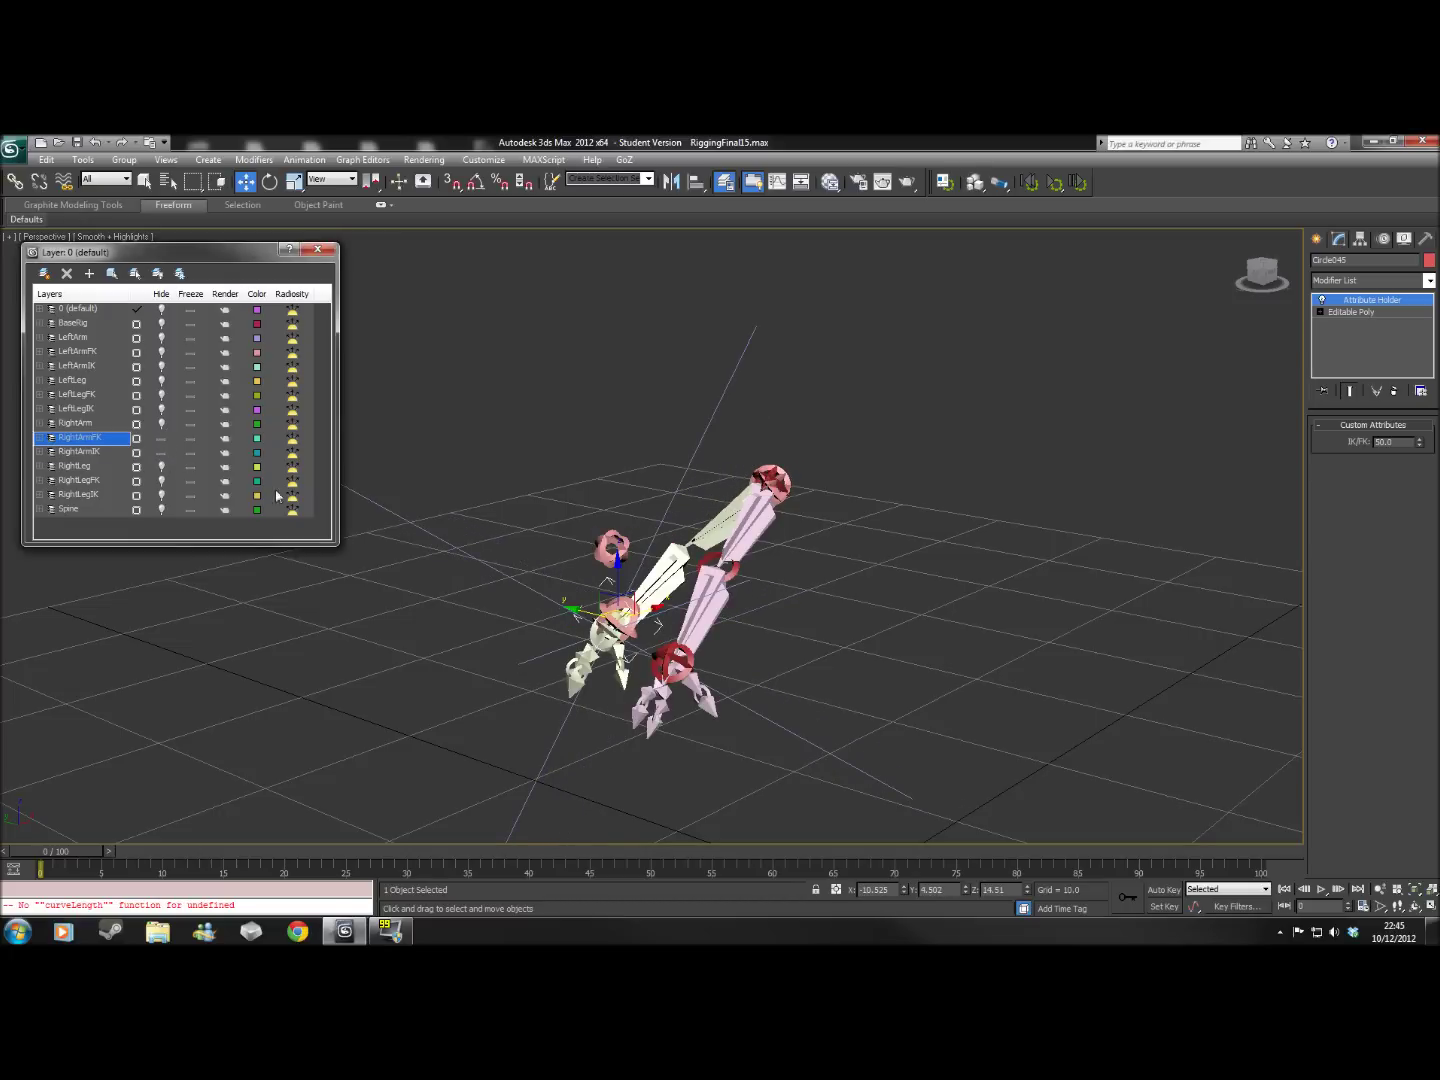
left_click(161, 423)
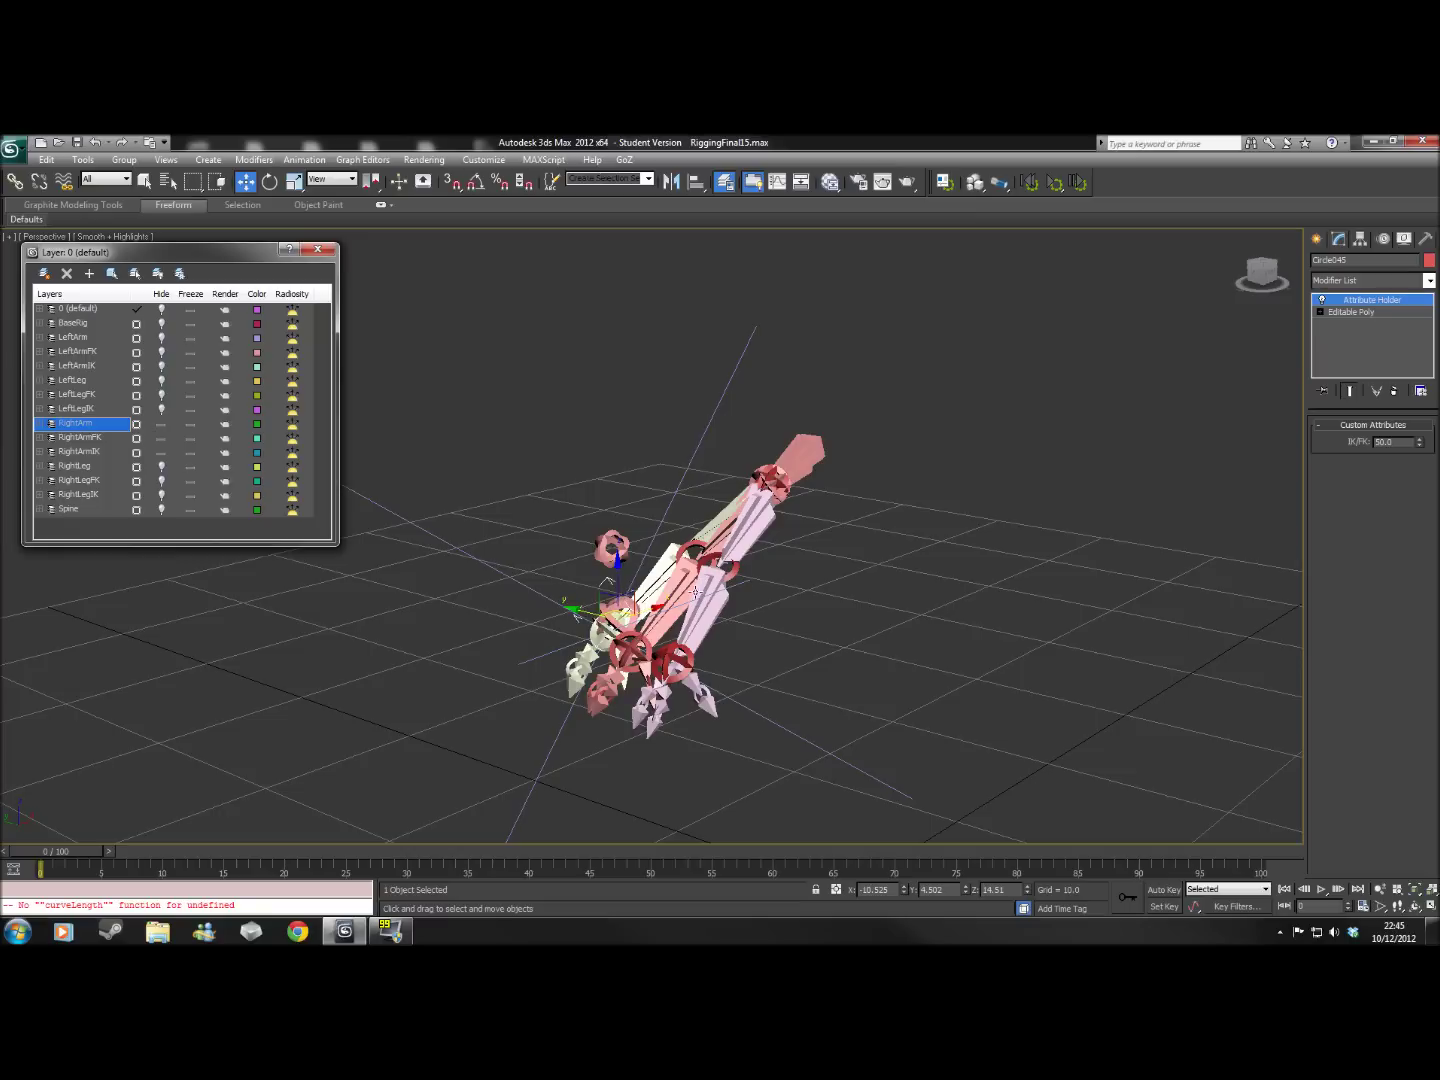
Test the RightWrist control's IK/FK blend at 100 and 0, and leave it set to 50
left_click(627, 644)
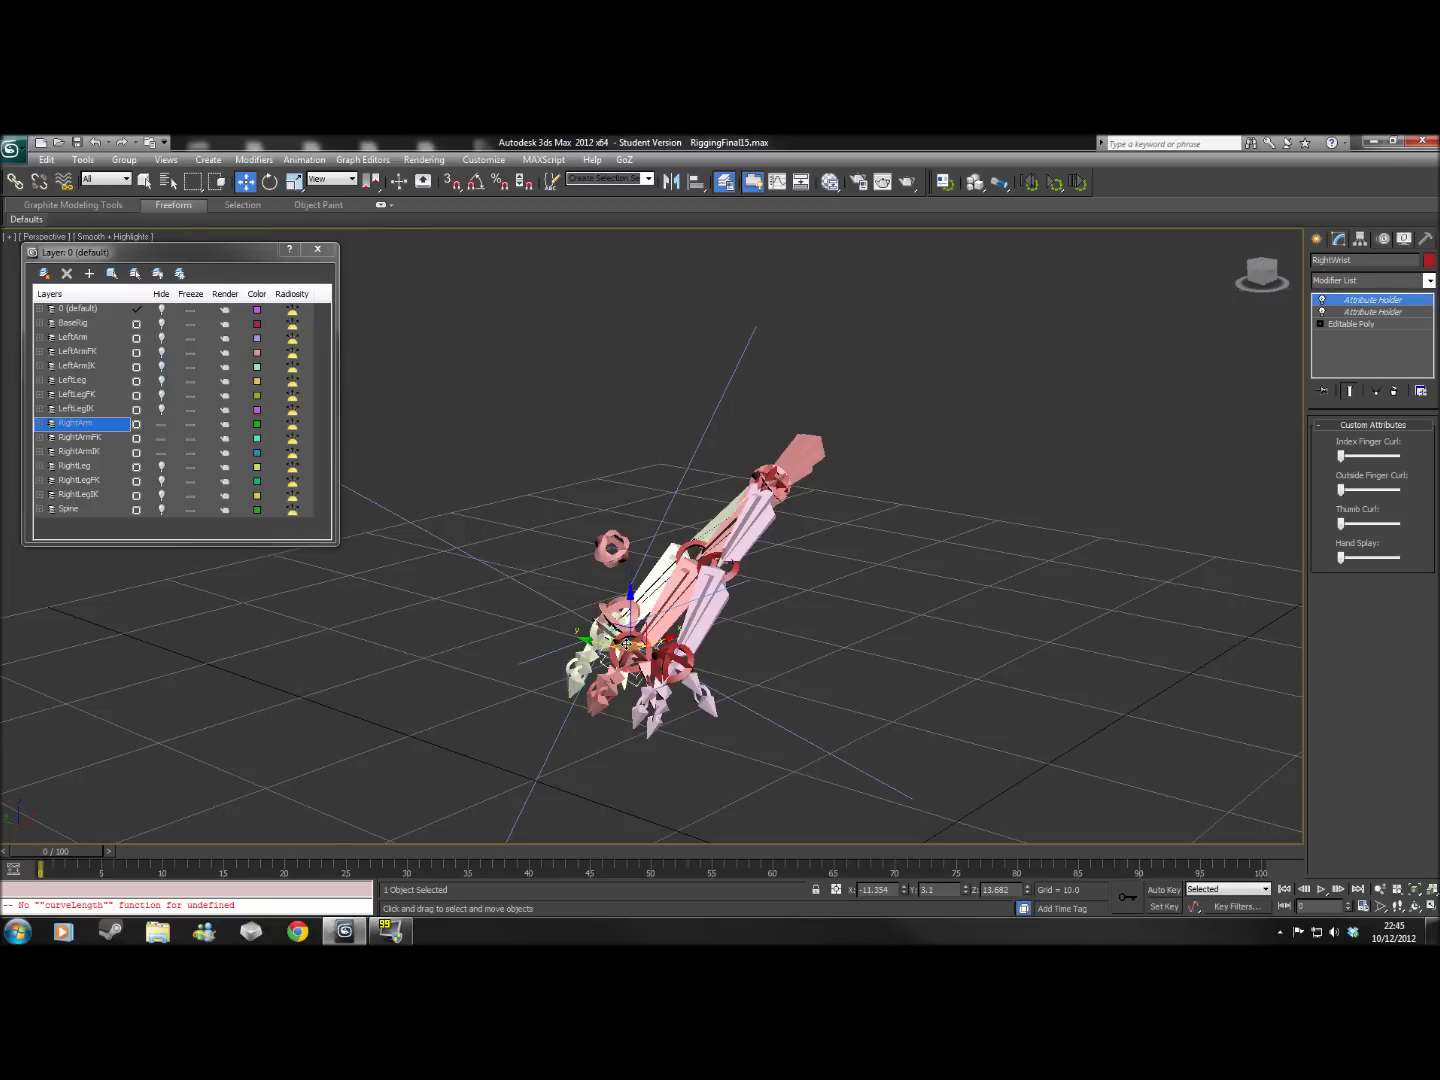
left_click(1373, 311)
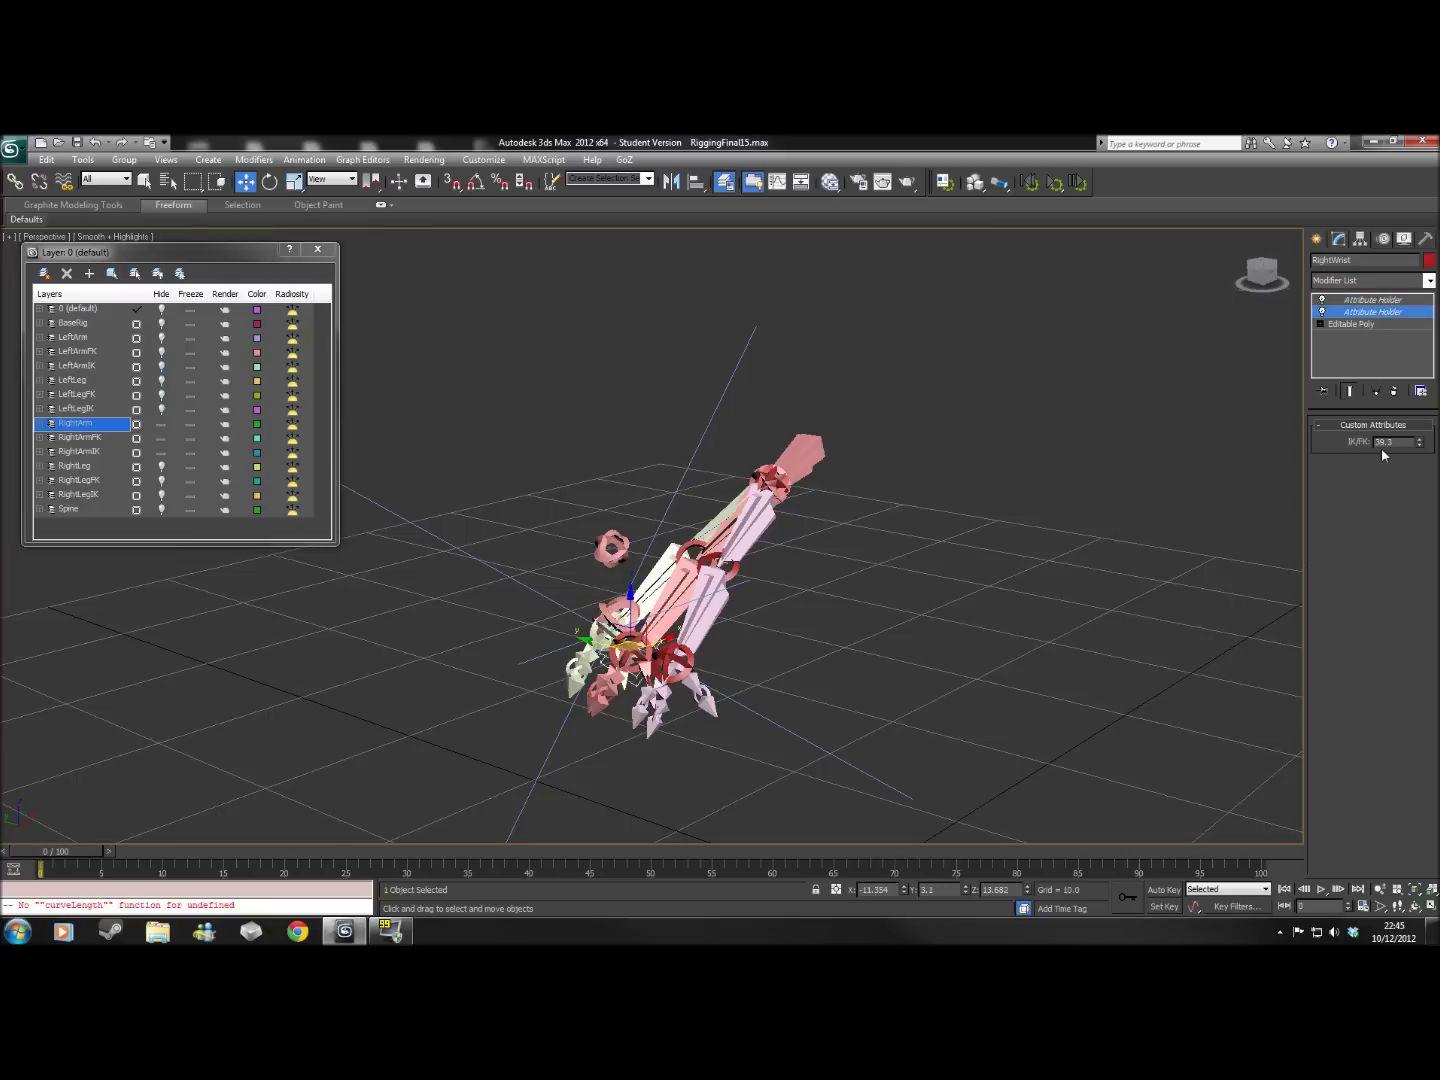
left_click_drag(1418, 436, 1421, 451)
type("100")
key("Return")
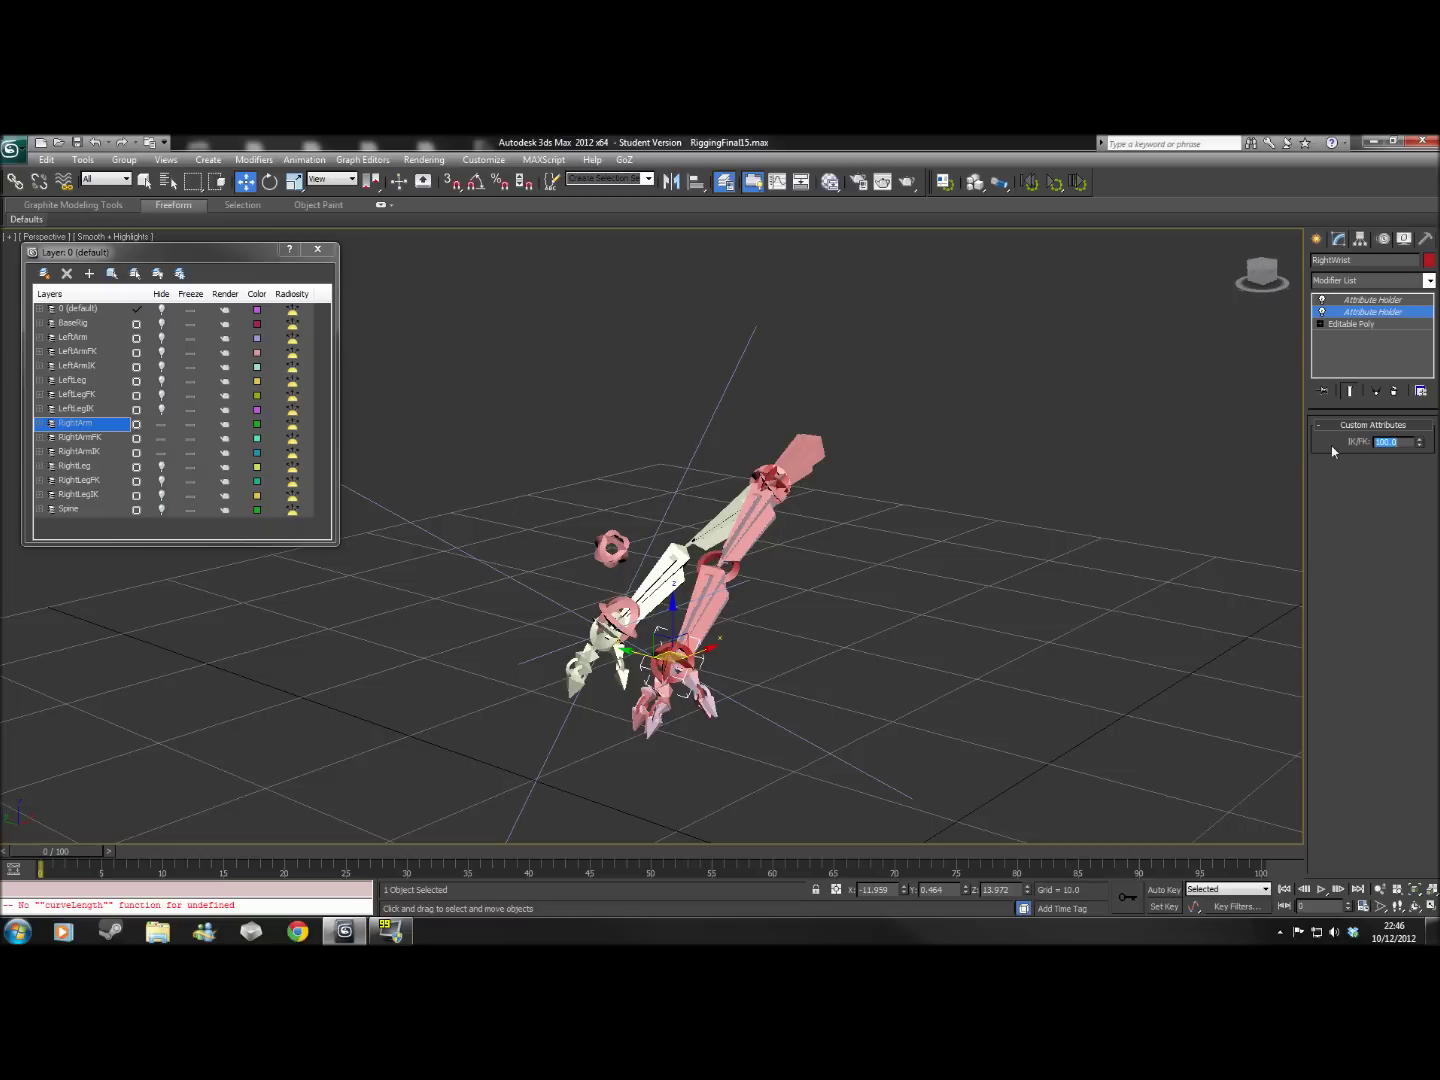
type("0")
key("Return")
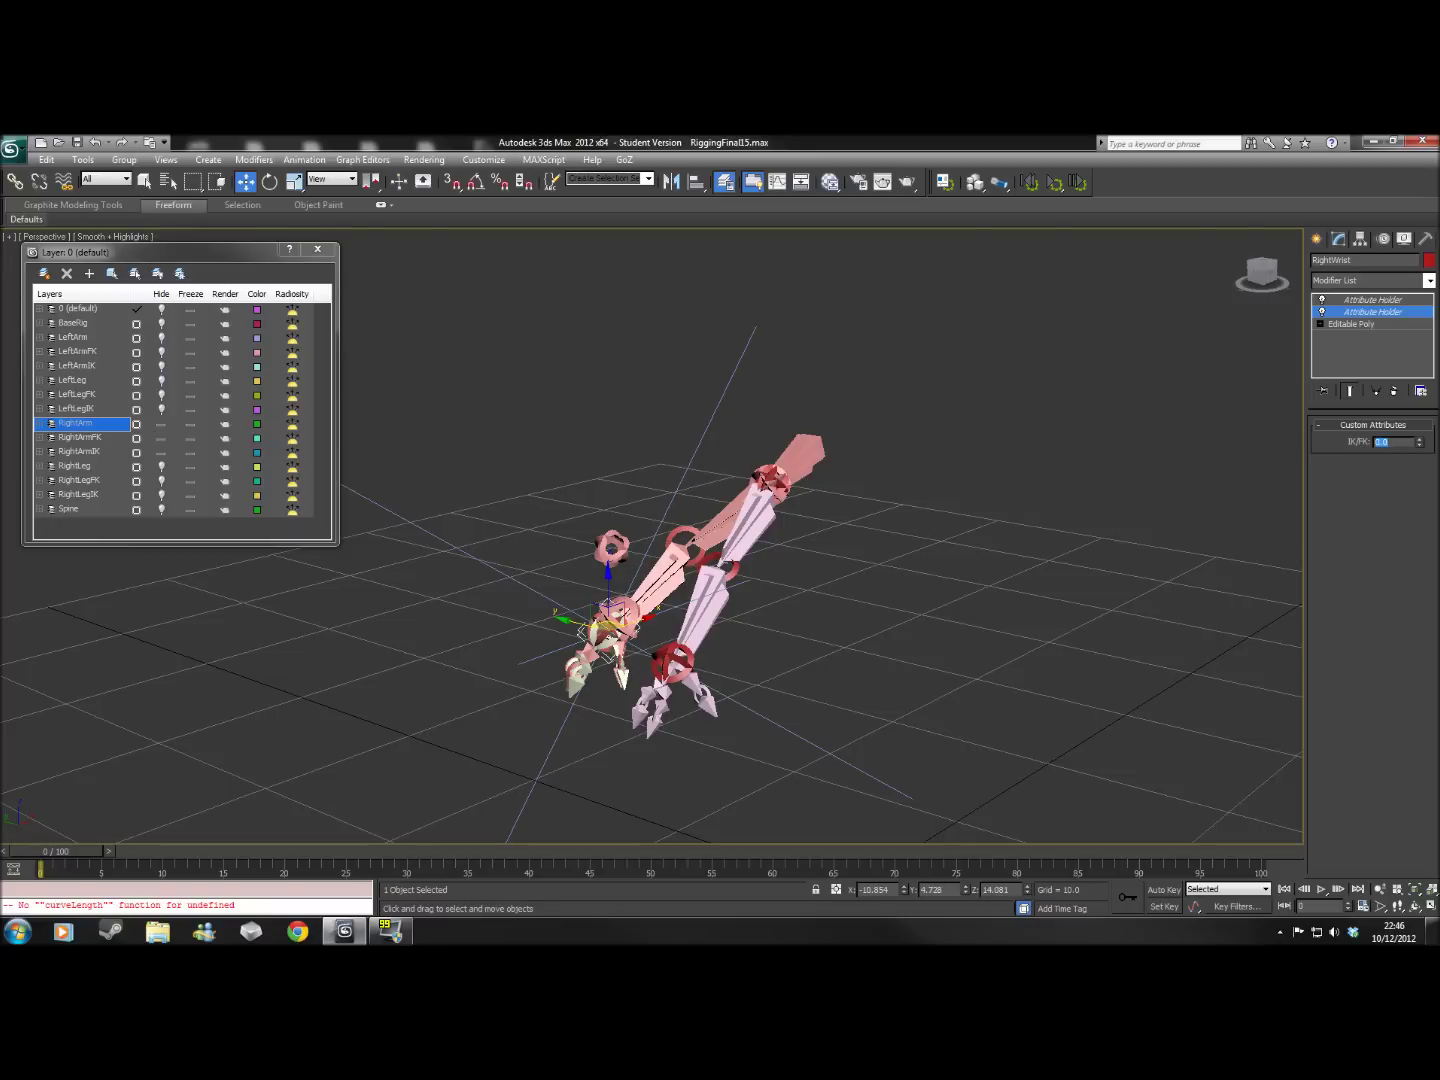
type("50")
key("Return")
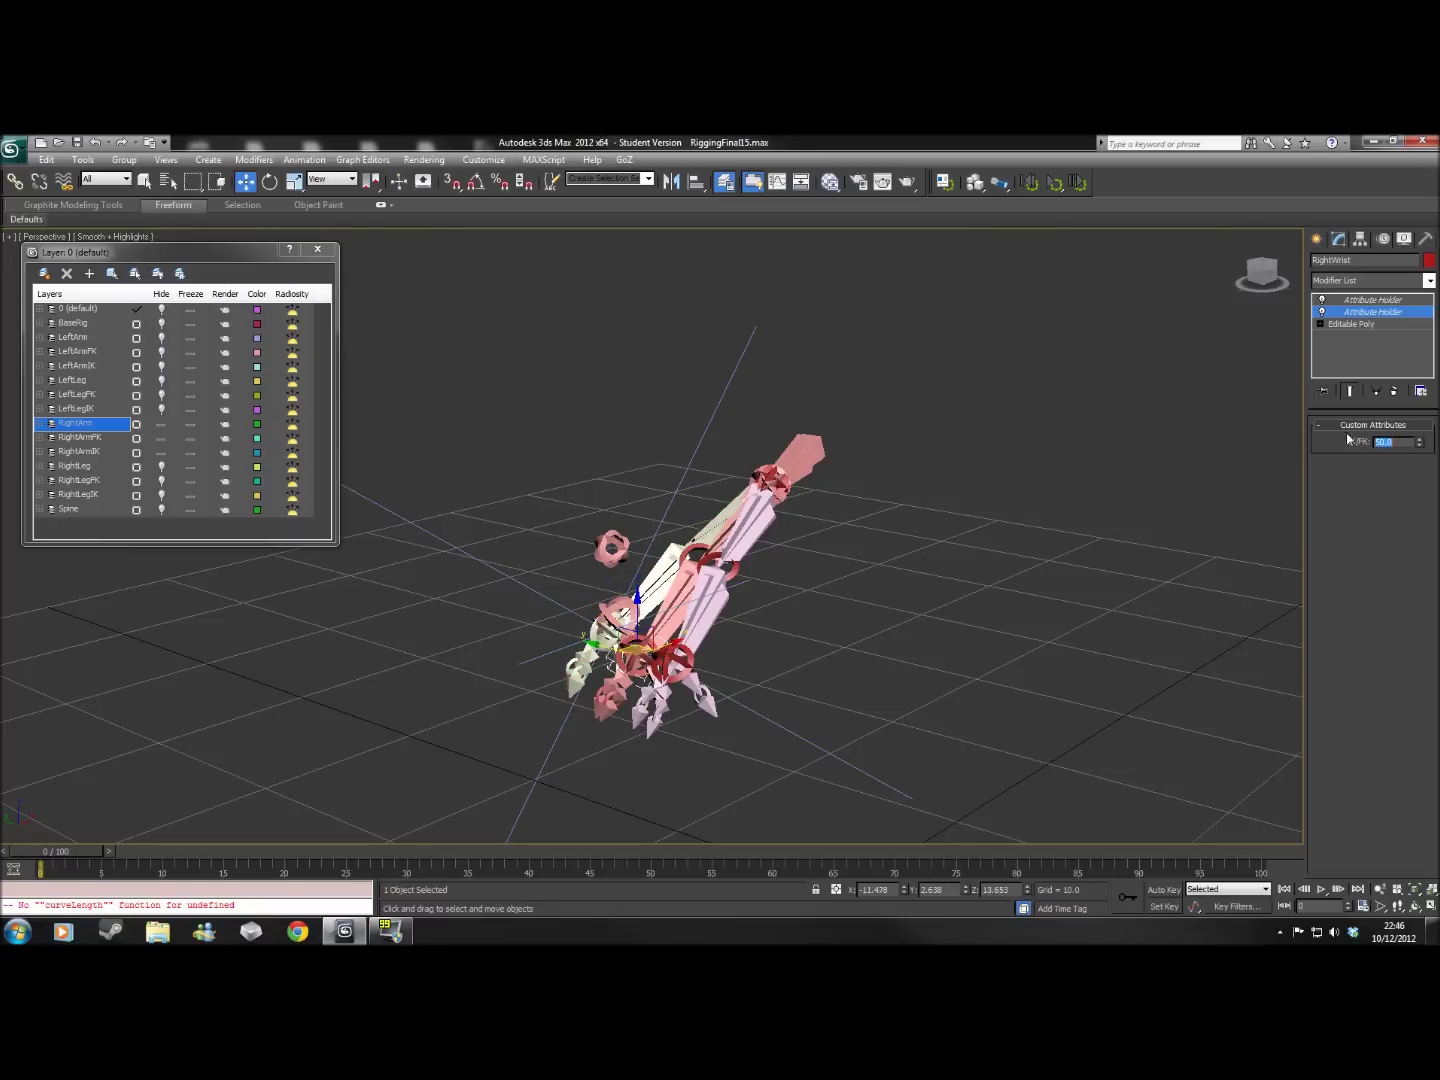
Hide the RightArm layer, and briefly show the LeftArm, LeftArmFK and LeftArmIK layers before hiding them again
left_click(161, 425)
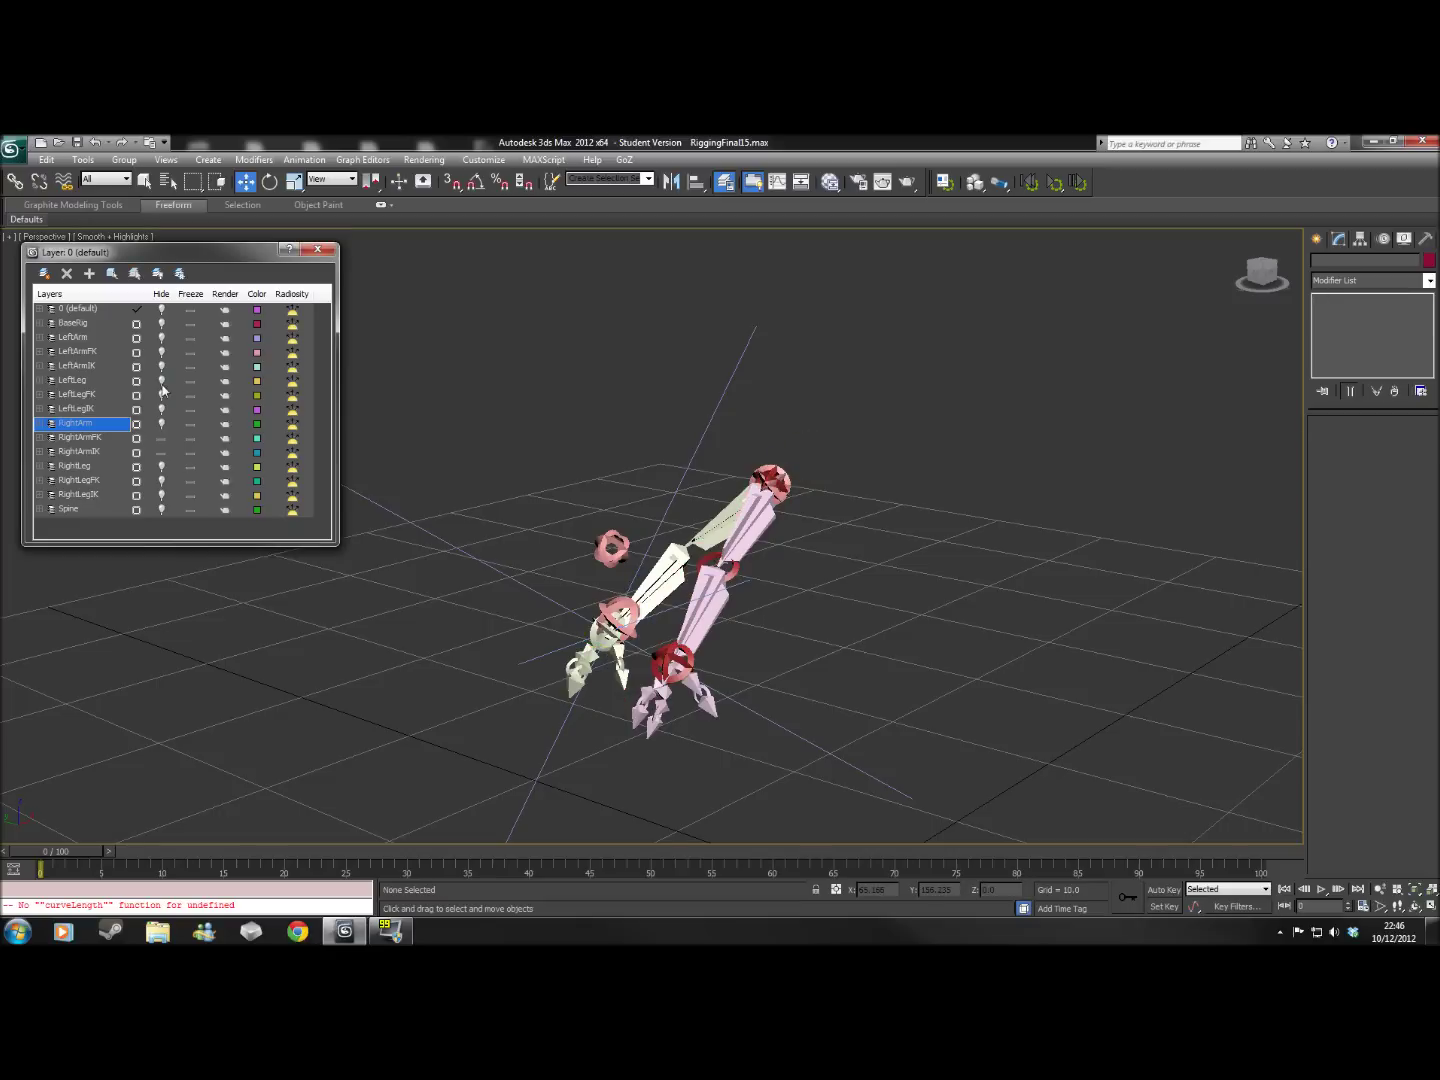
left_click(161, 338)
left_click(161, 353)
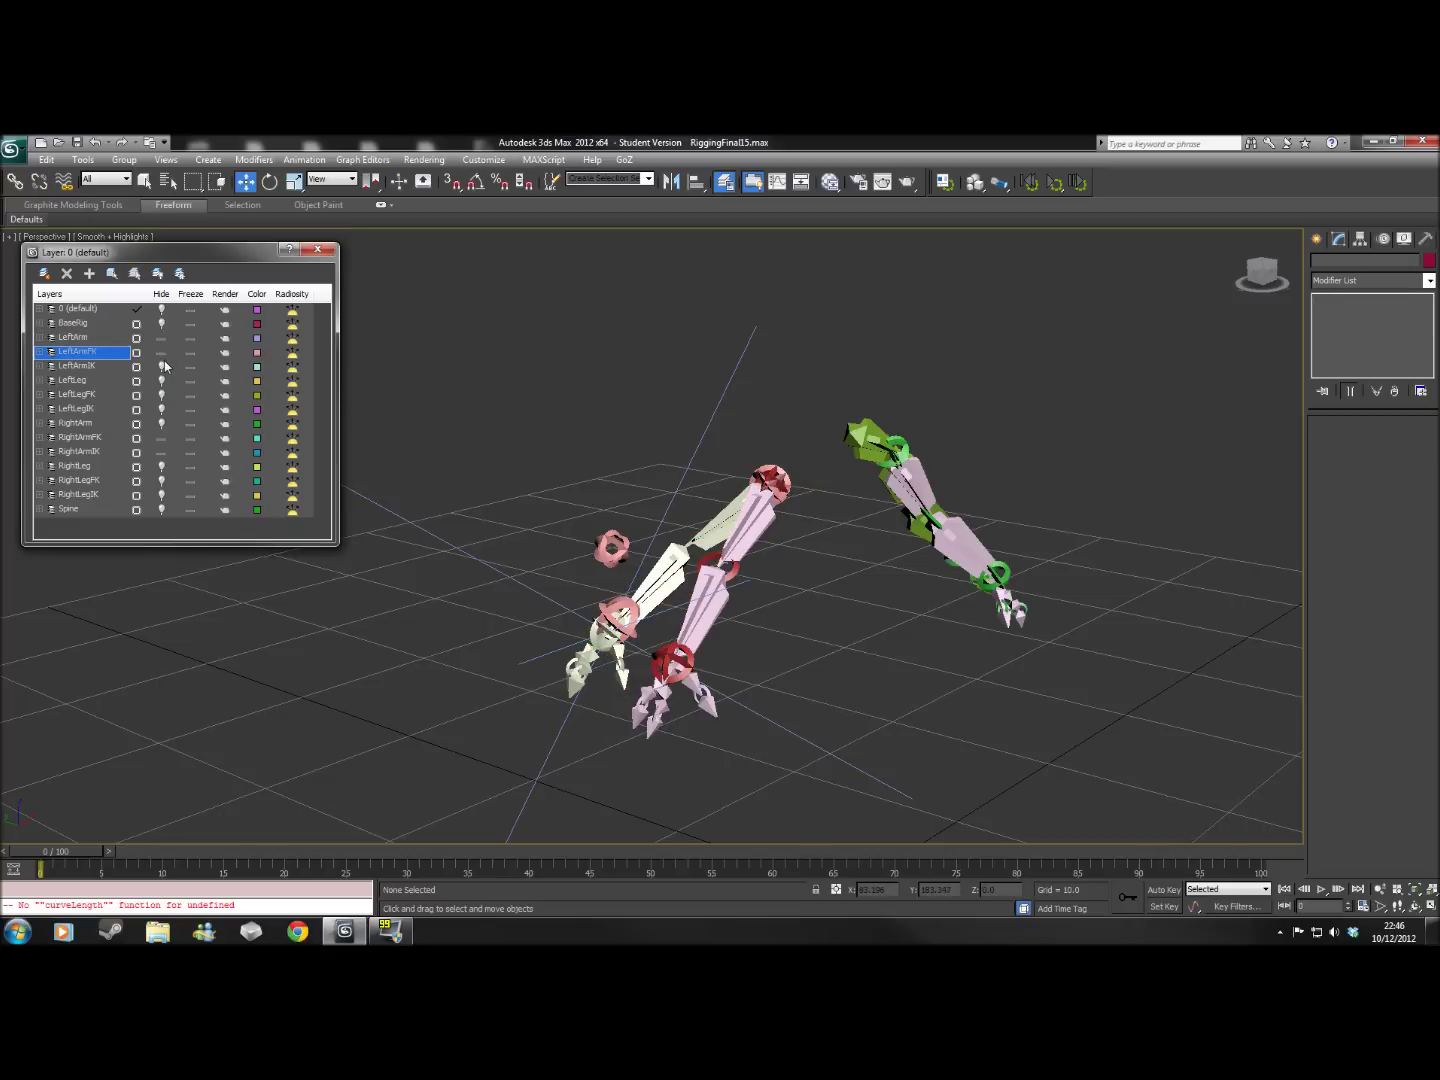
left_click(162, 365)
left_click(162, 366)
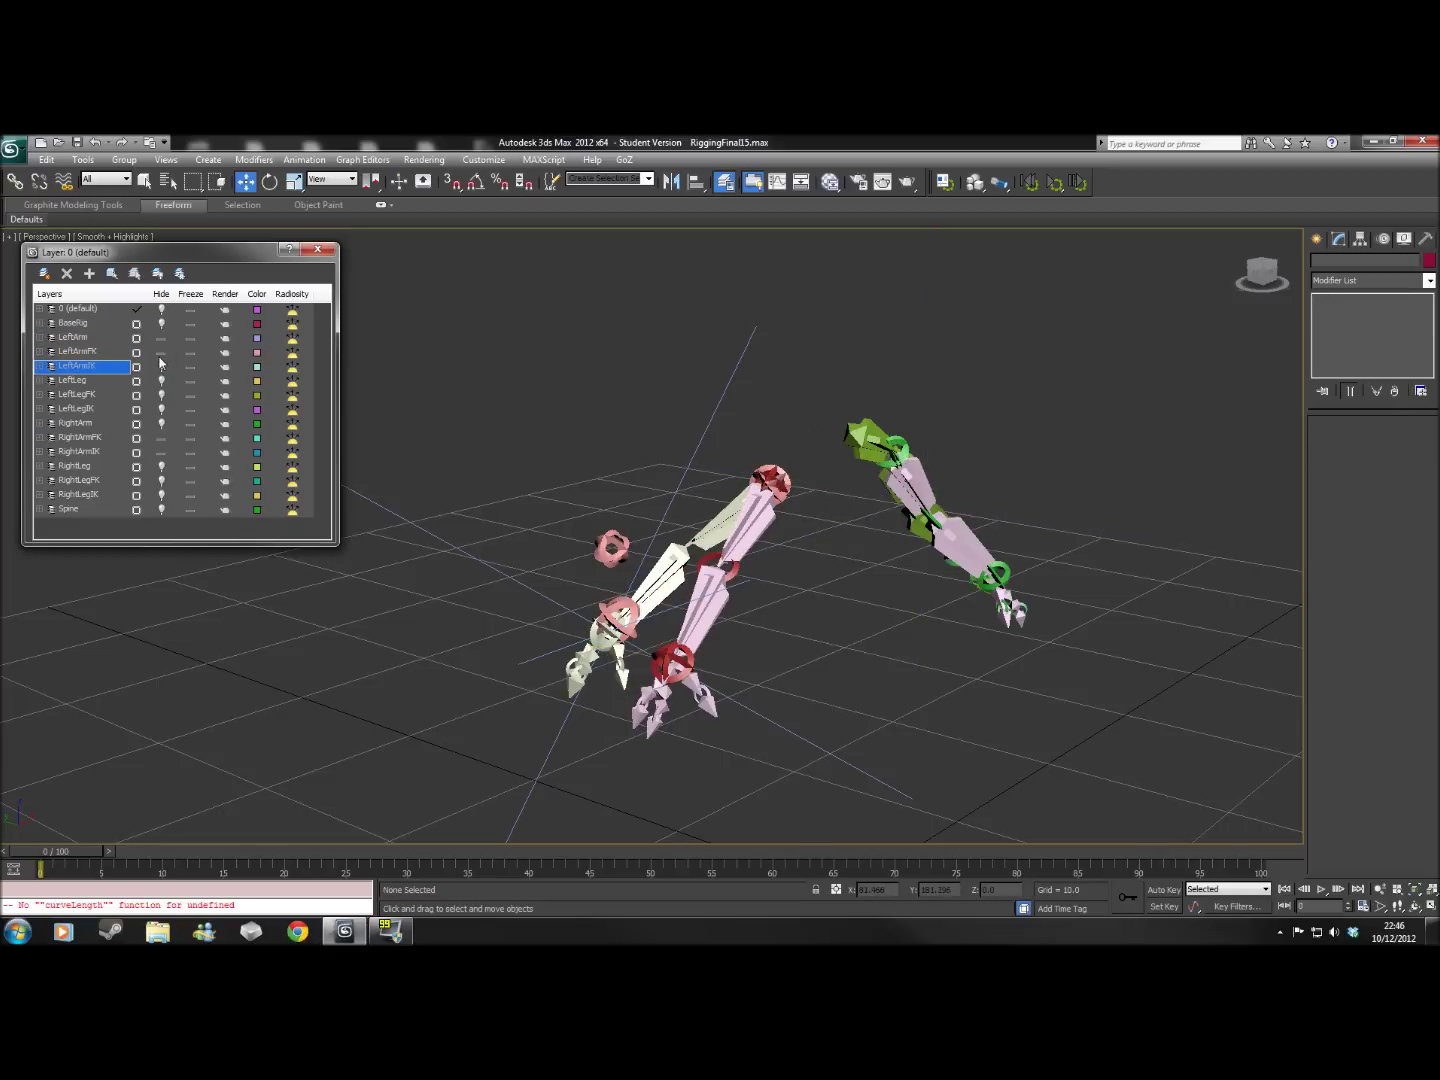
left_click(161, 352)
left_click(160, 338)
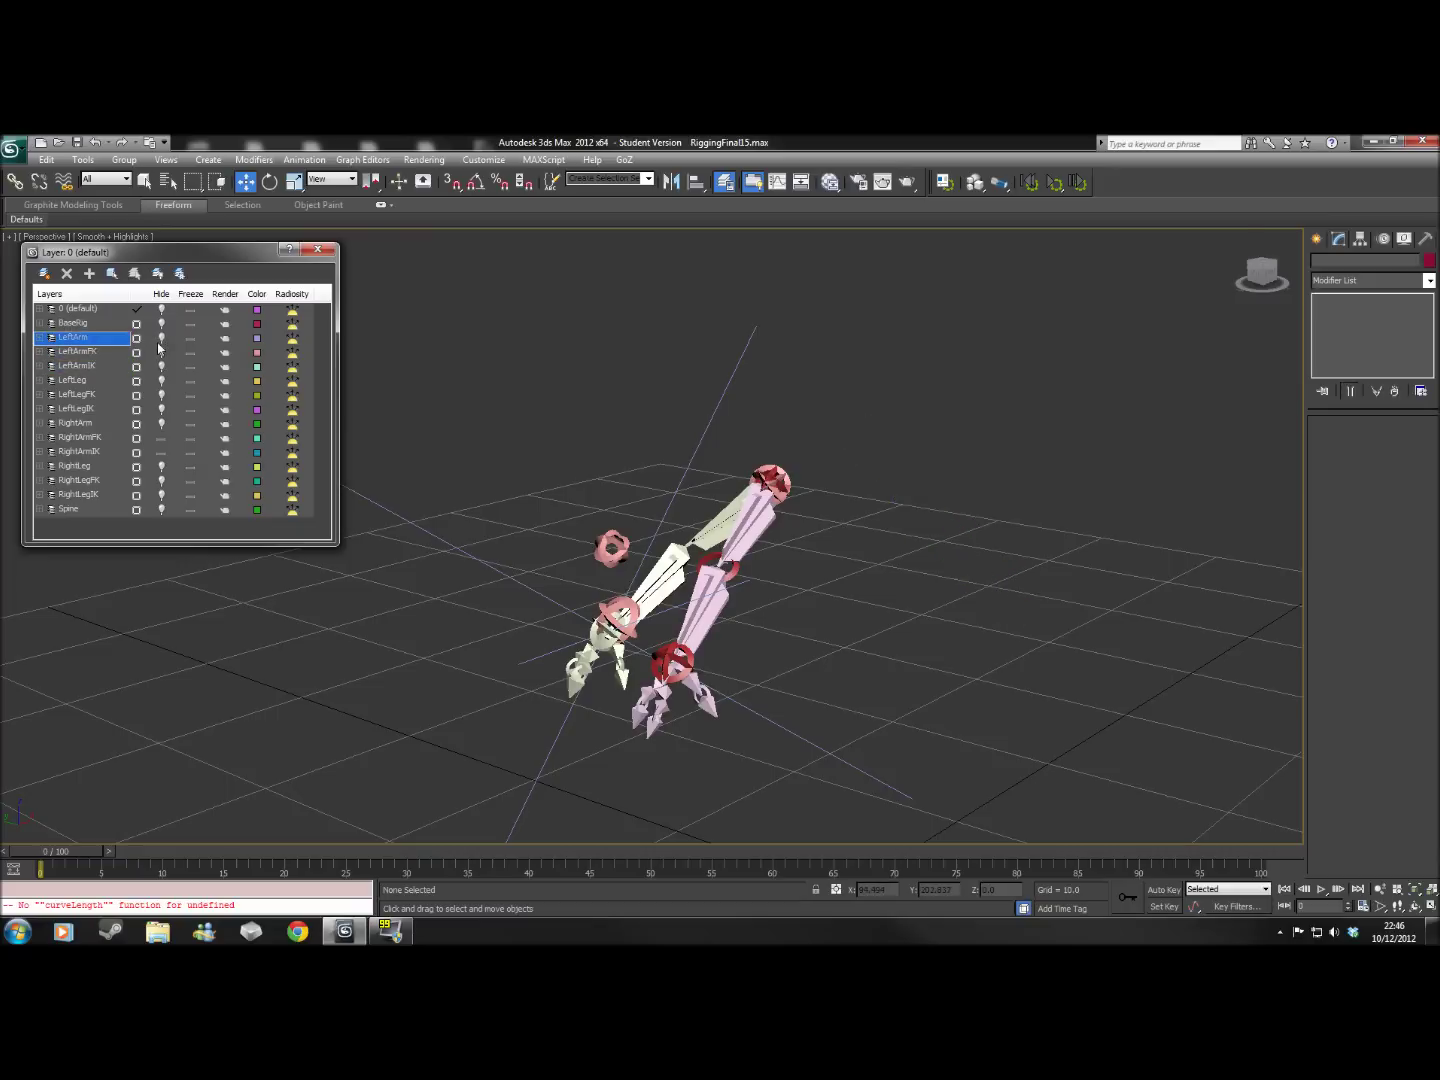
Hide the RightArmFK and RightArmIK layers and unhide RightArm to isolate the base arm chain
left_click(161, 438)
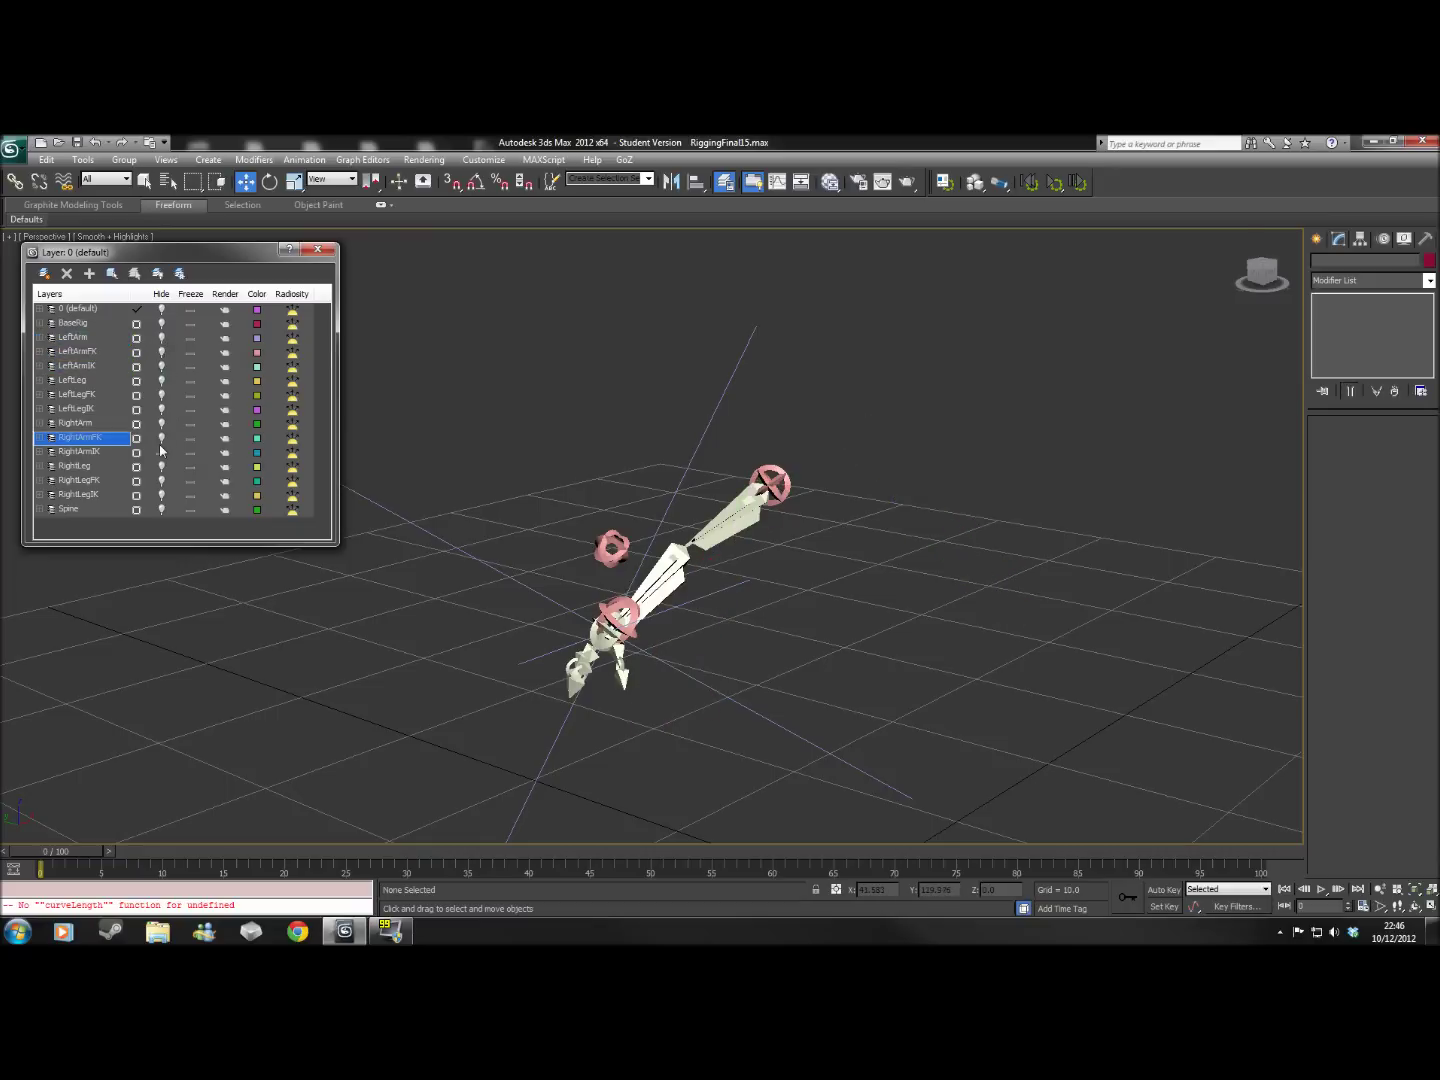
left_click(161, 452)
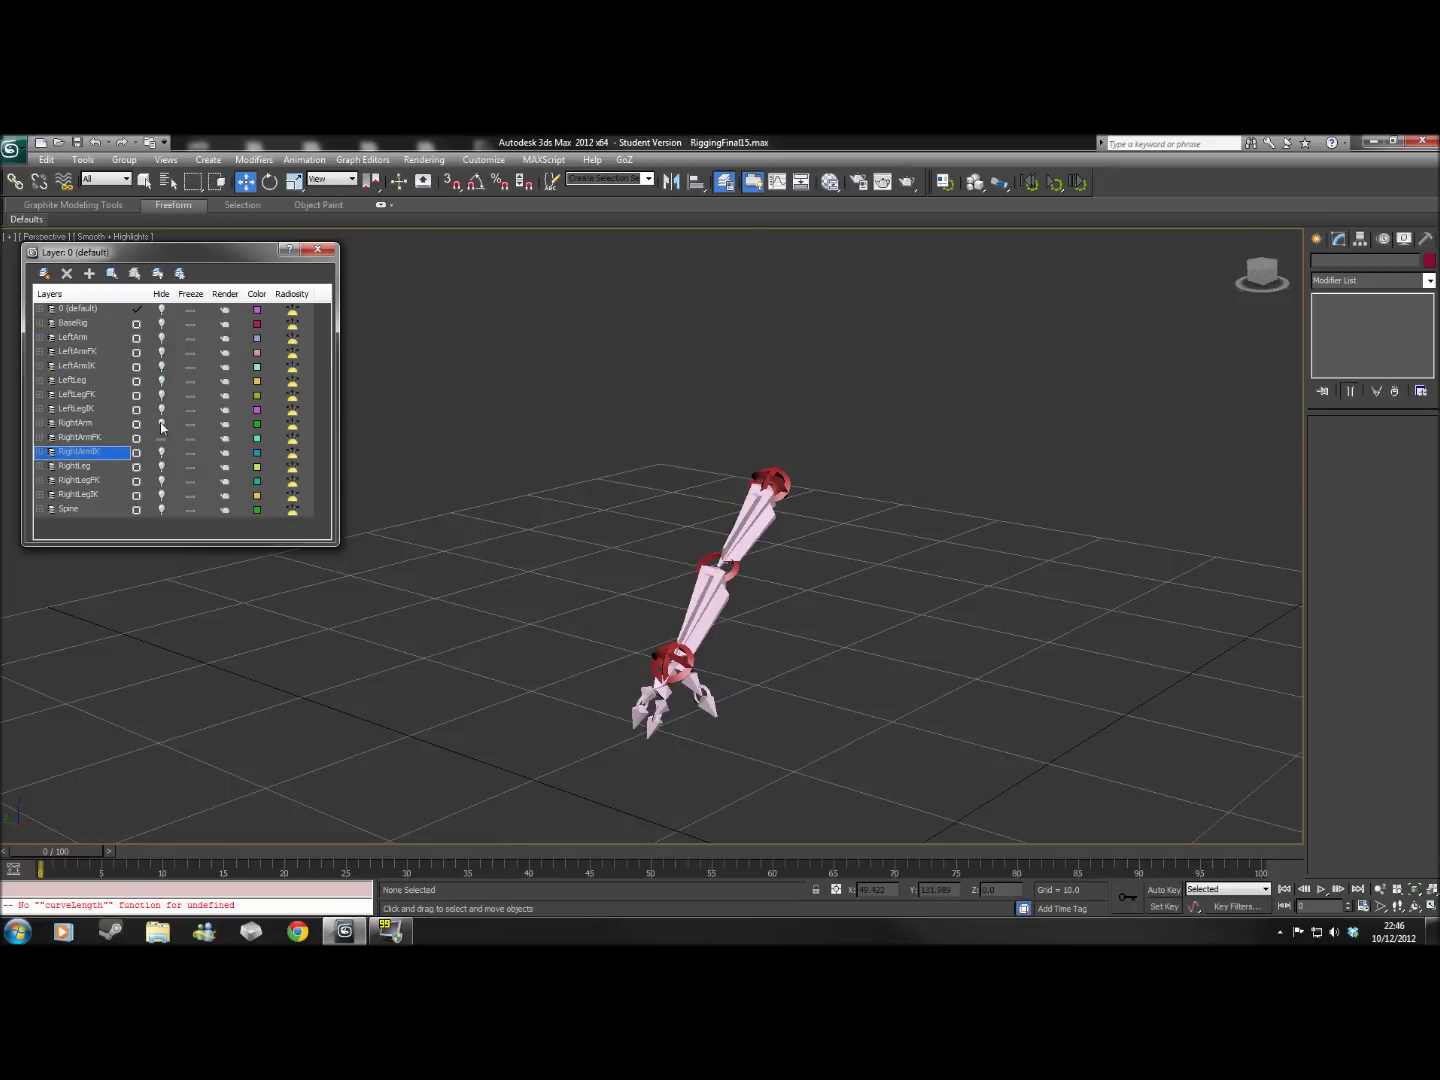
left_click(161, 424)
left_click(161, 438)
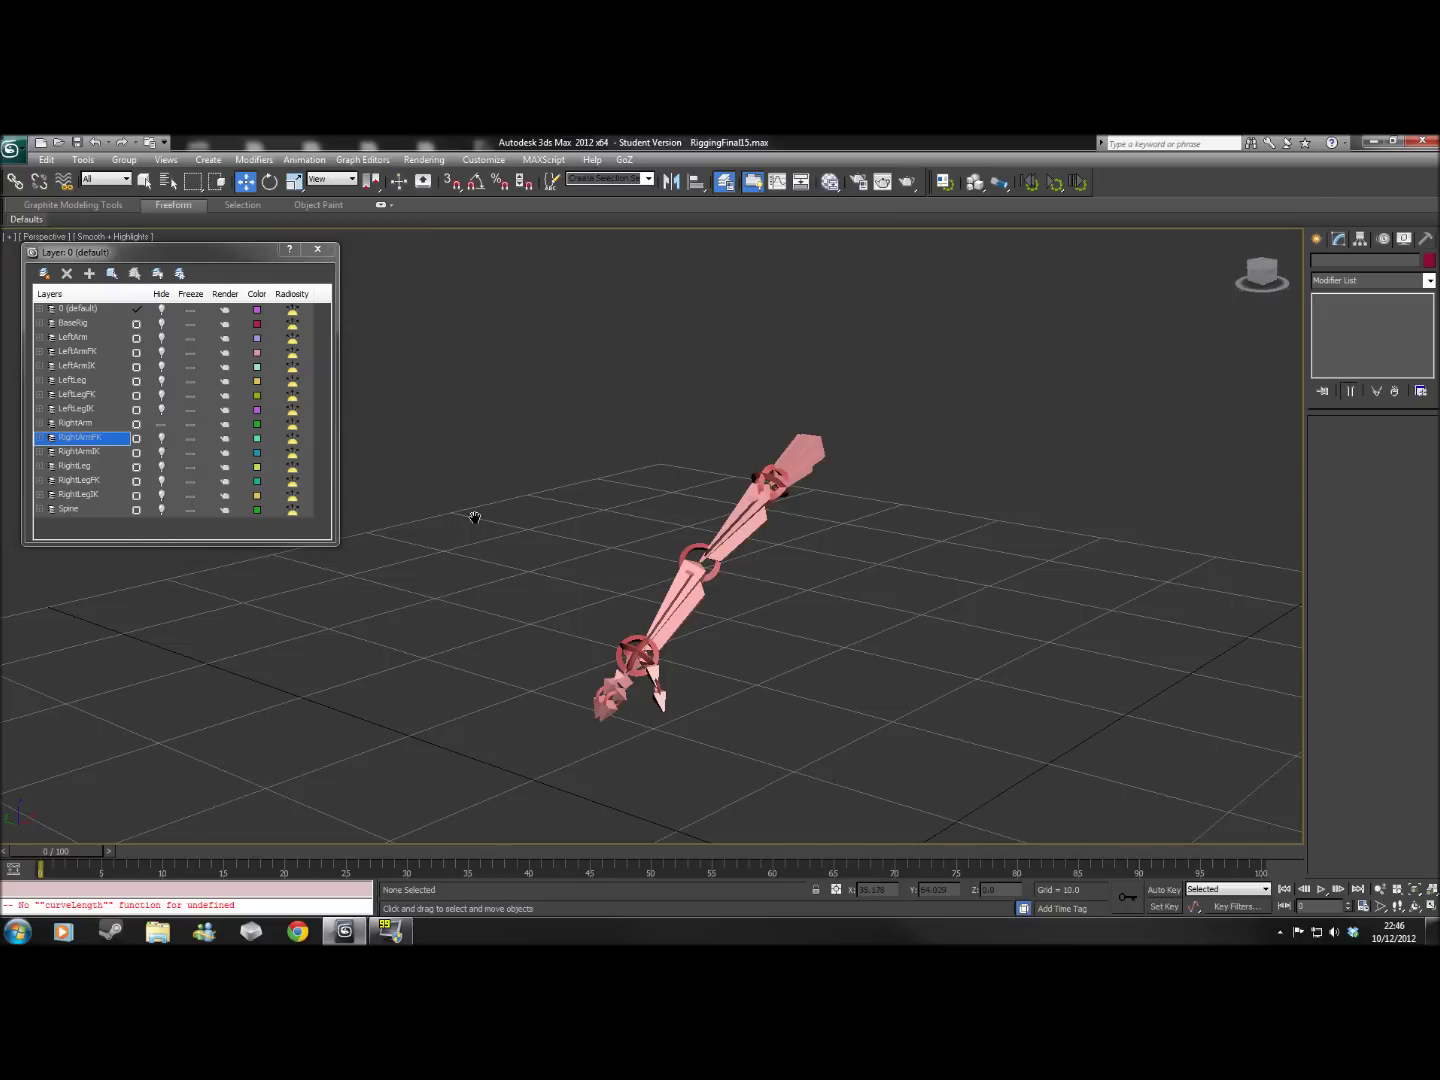
Select the RightWrist control and examine the finger curl, thumb curl and hand splay reactions in the Reaction Manager
middle_click_drag(475, 518, 495, 492)
scroll(776, 627, "up", 5)
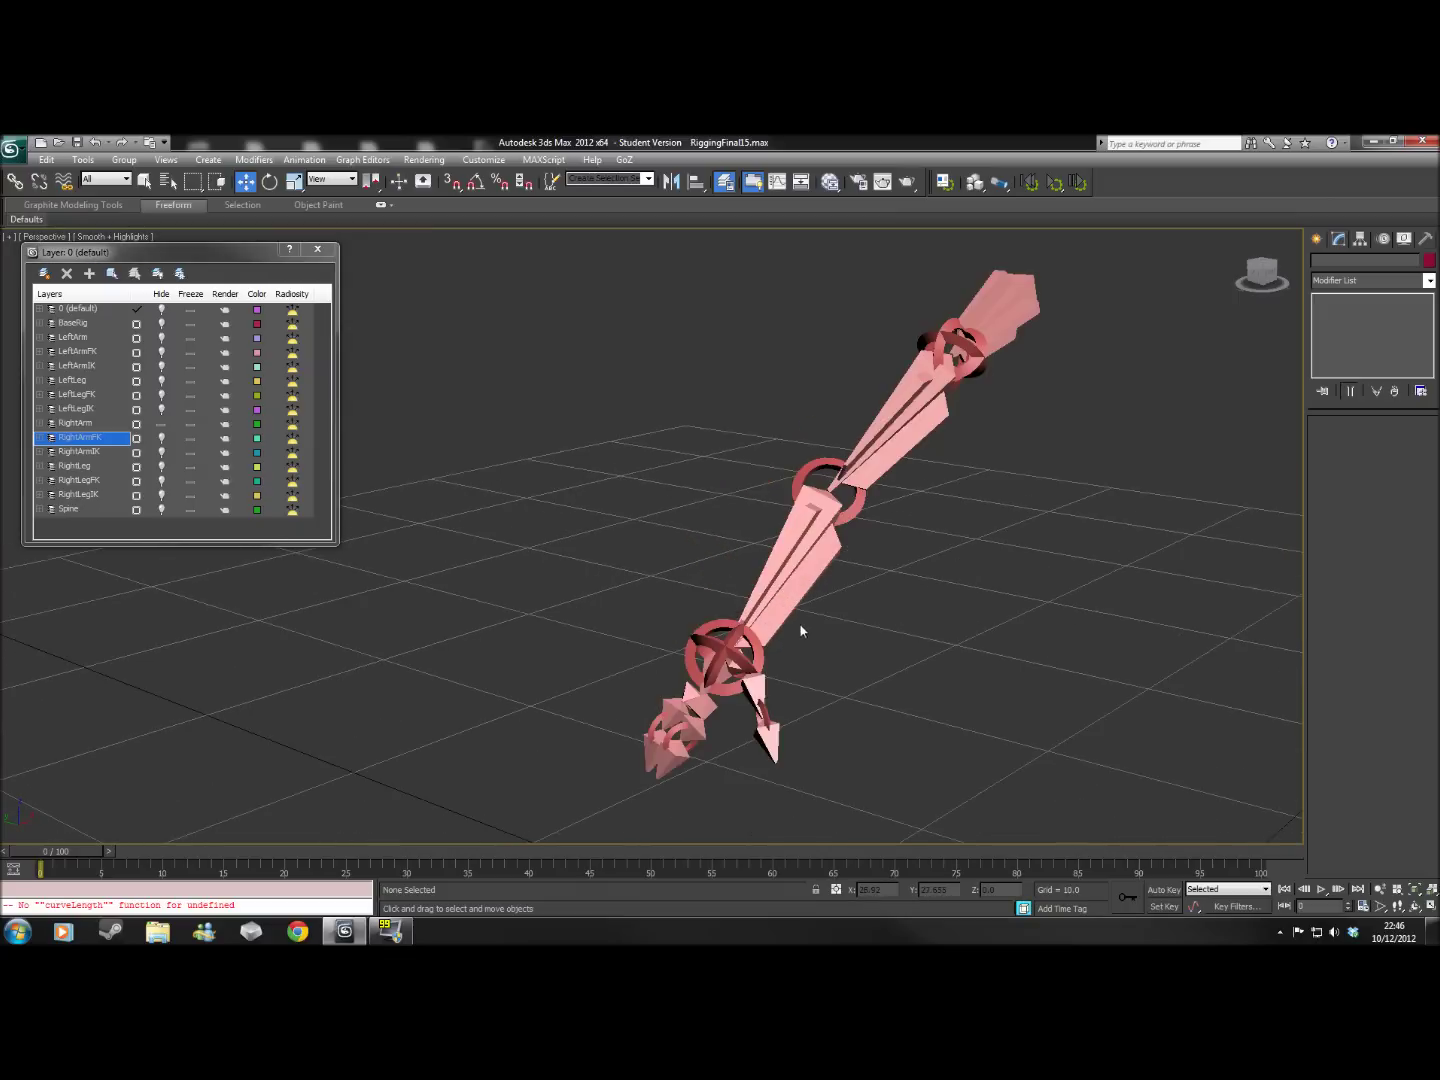
scroll(868, 634, "down", 3)
middle_click_drag(887, 640, 858, 657)
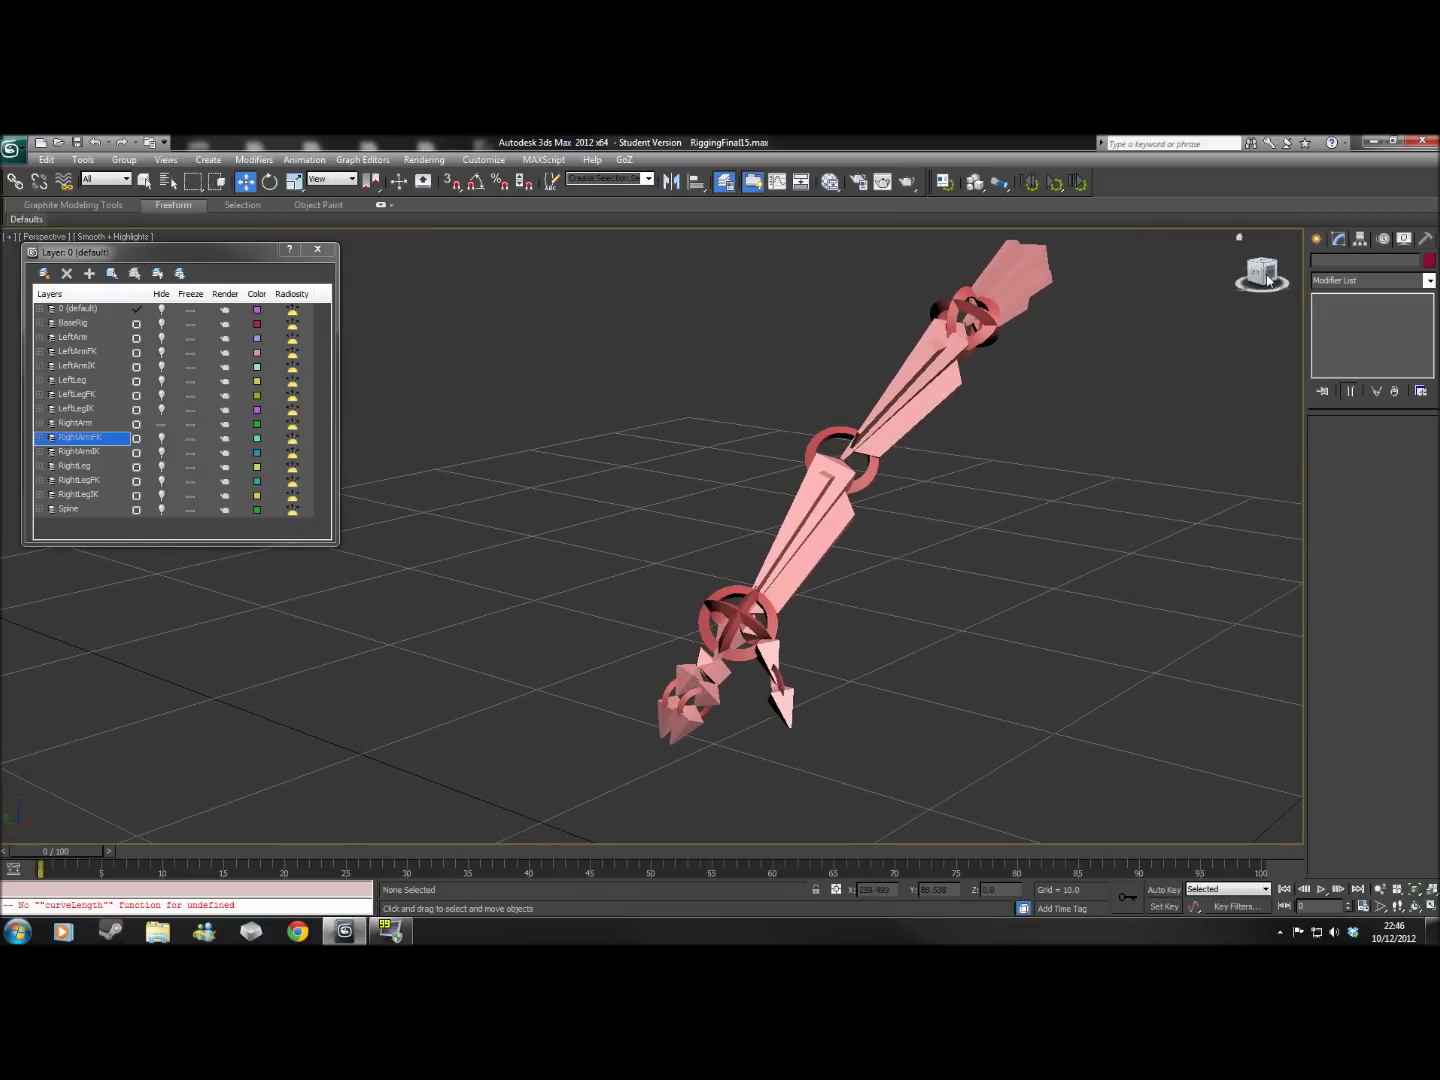
left_click_drag(1268, 280, 1292, 269)
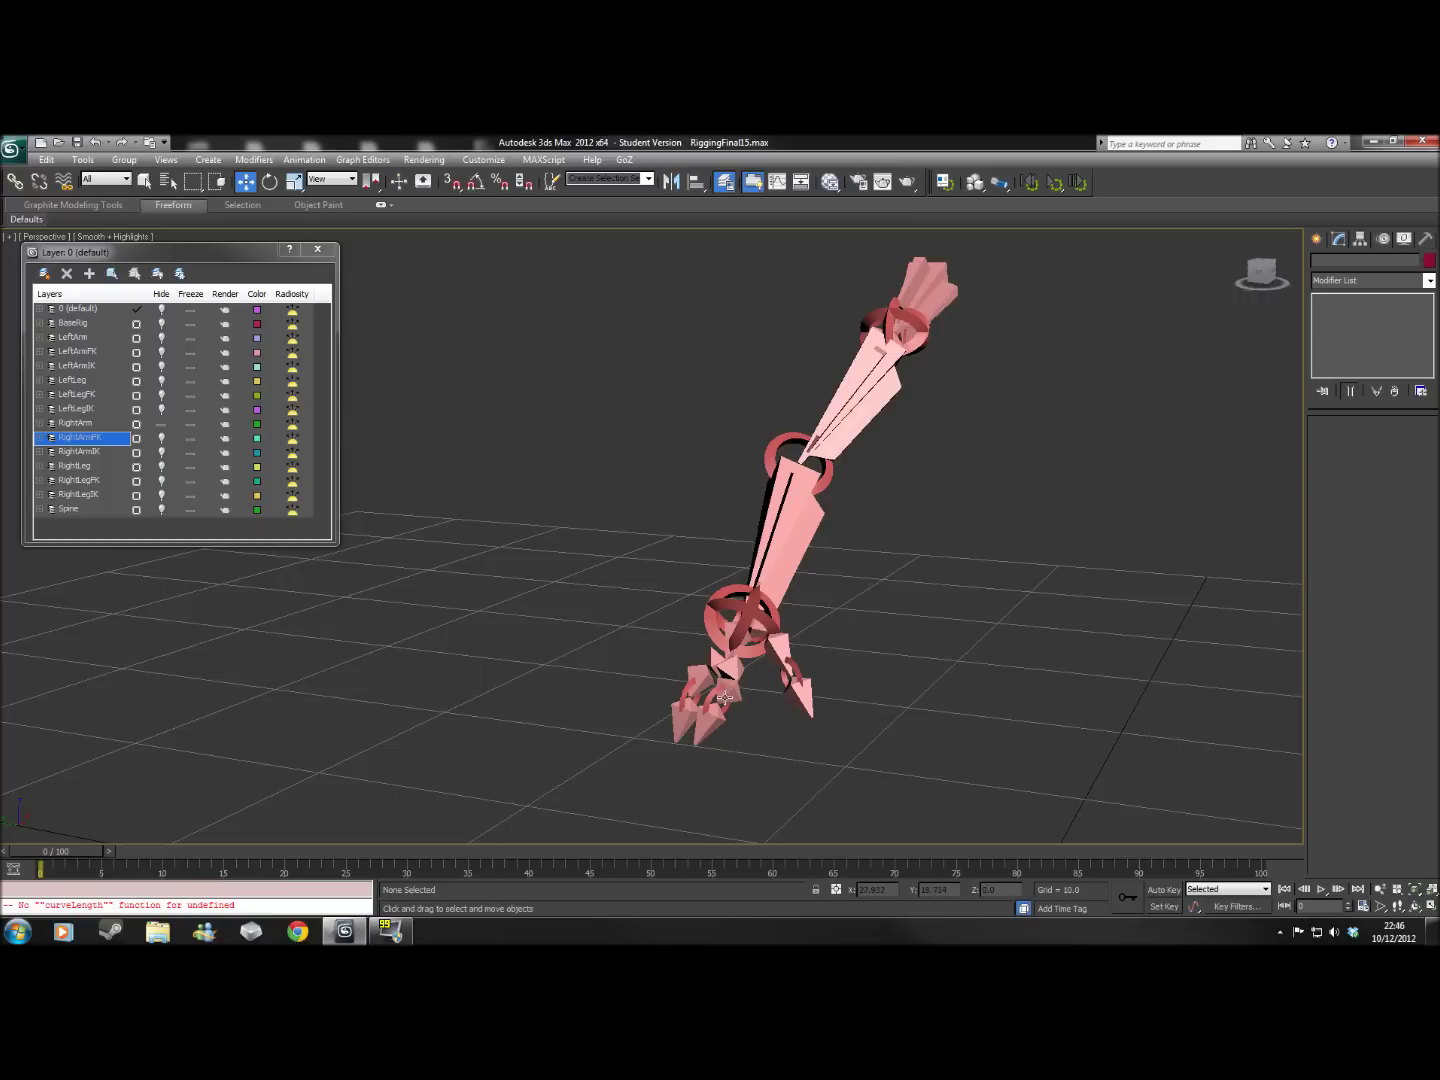
left_click(741, 636)
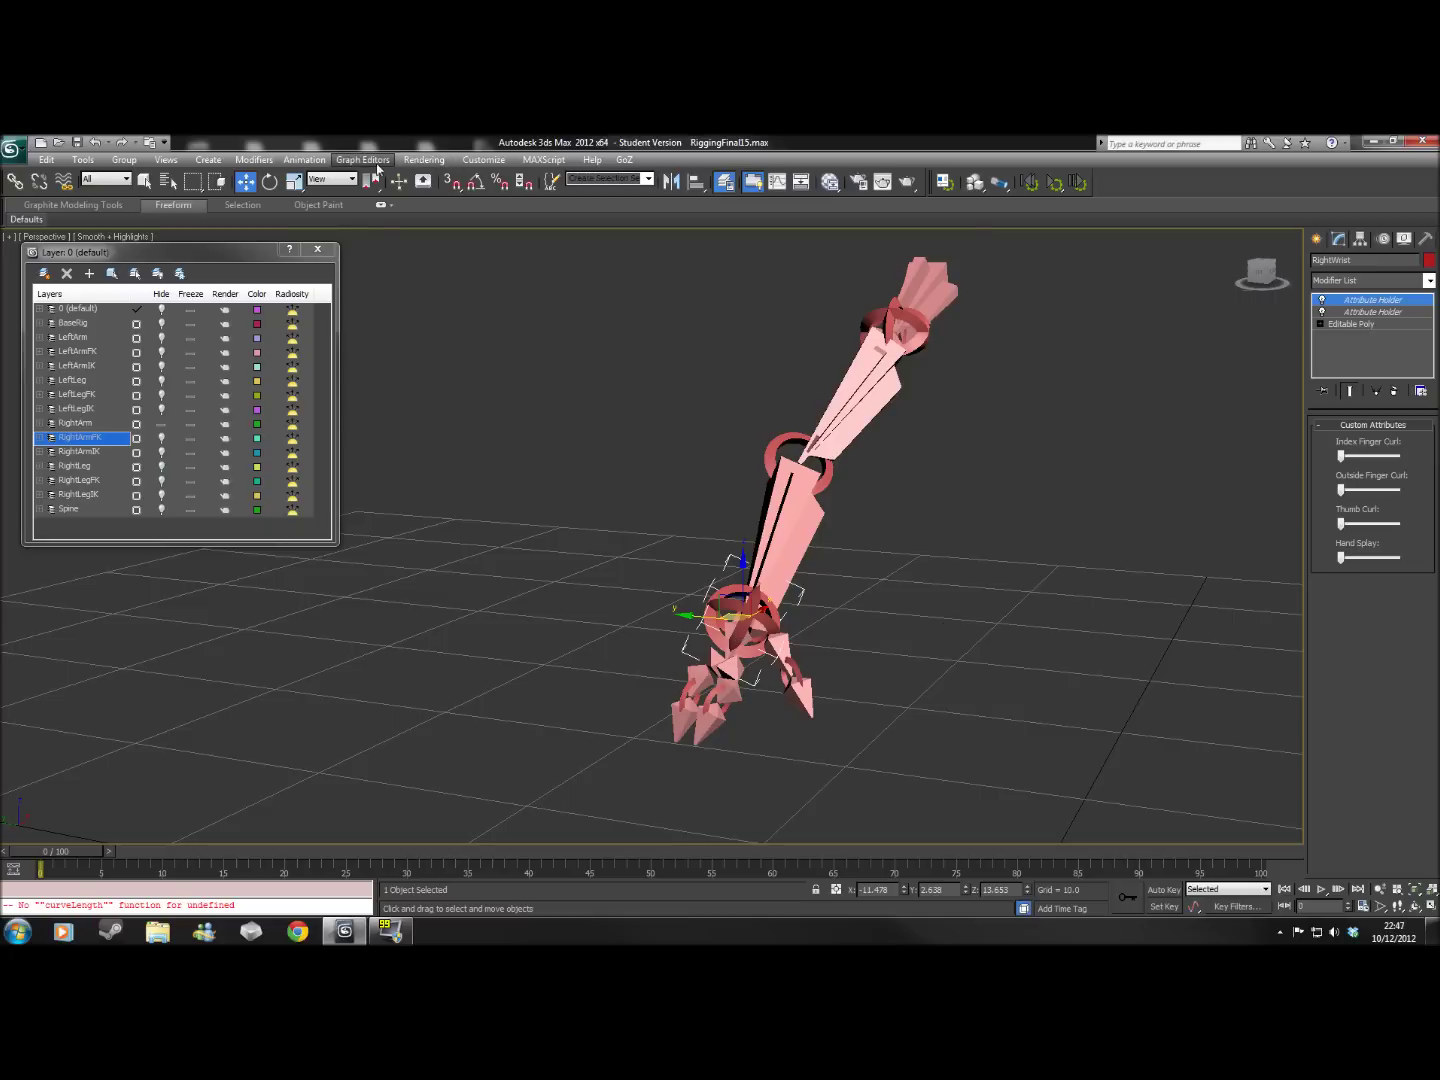
left_click(316, 163)
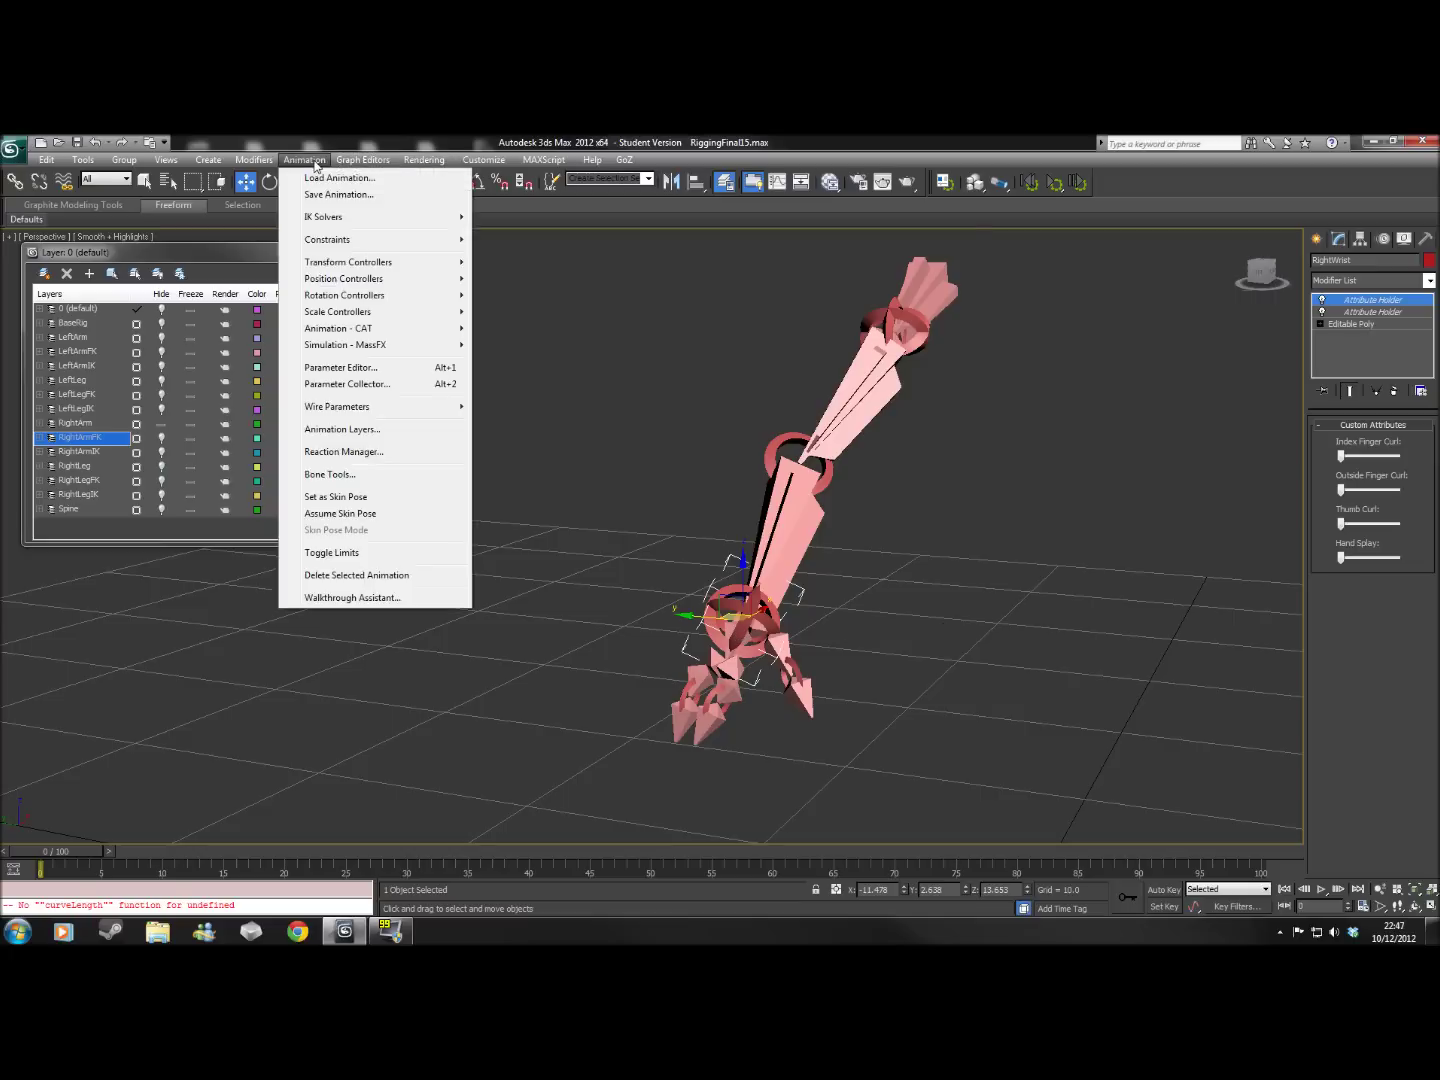
left_click(348, 451)
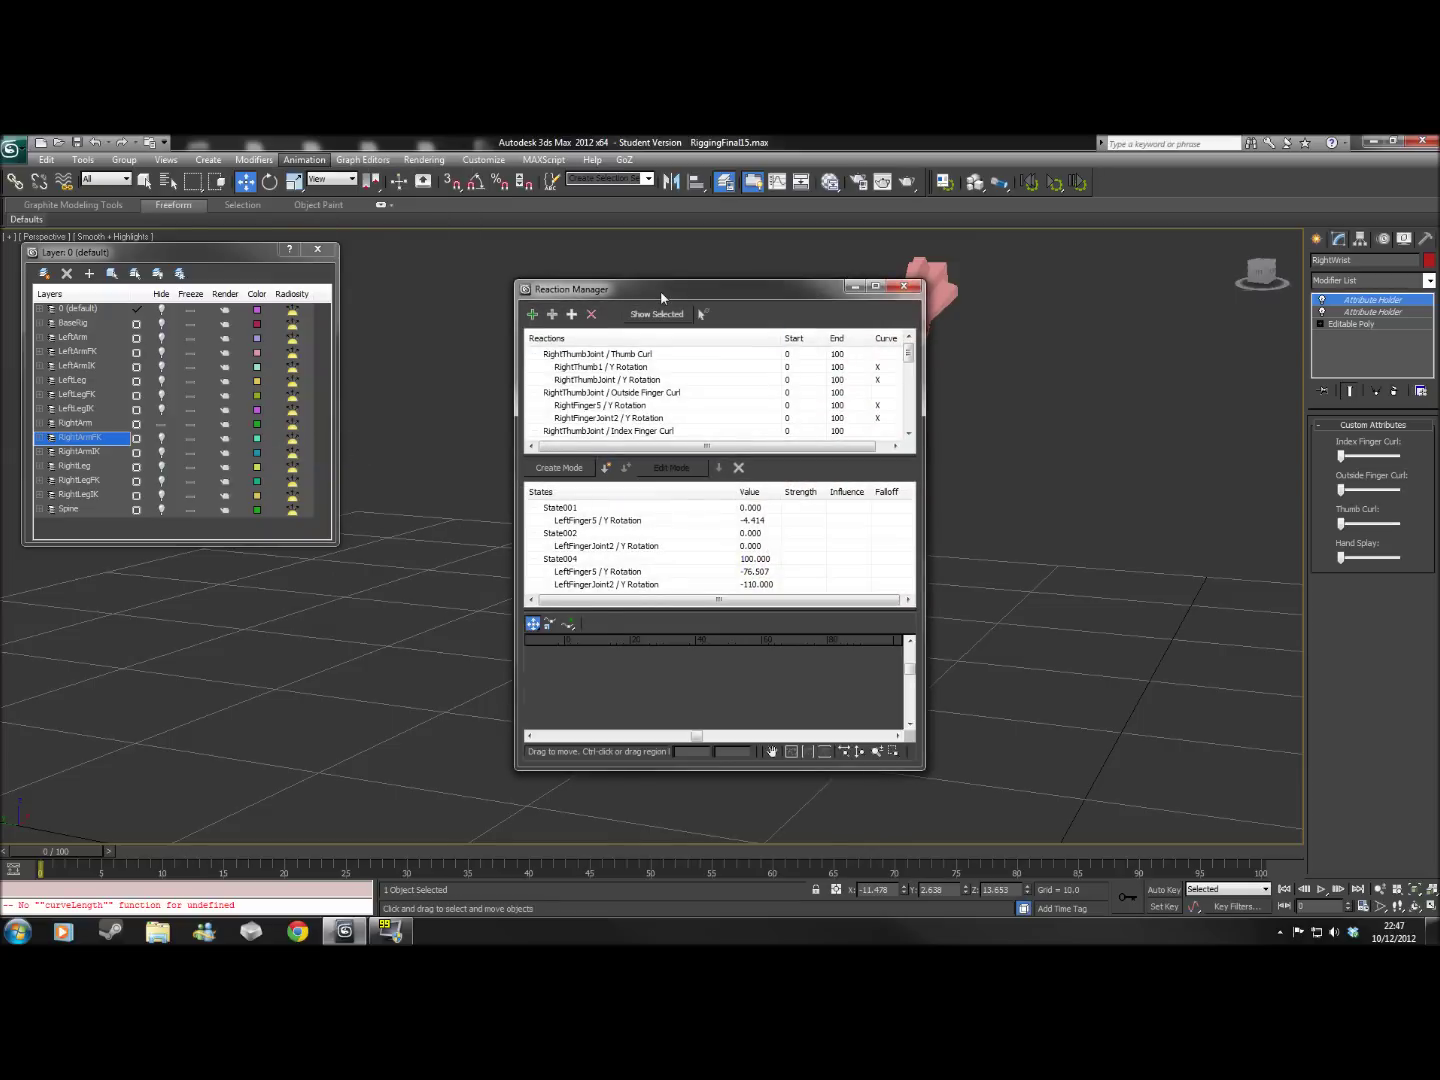
left_click_drag(642, 290, 371, 247)
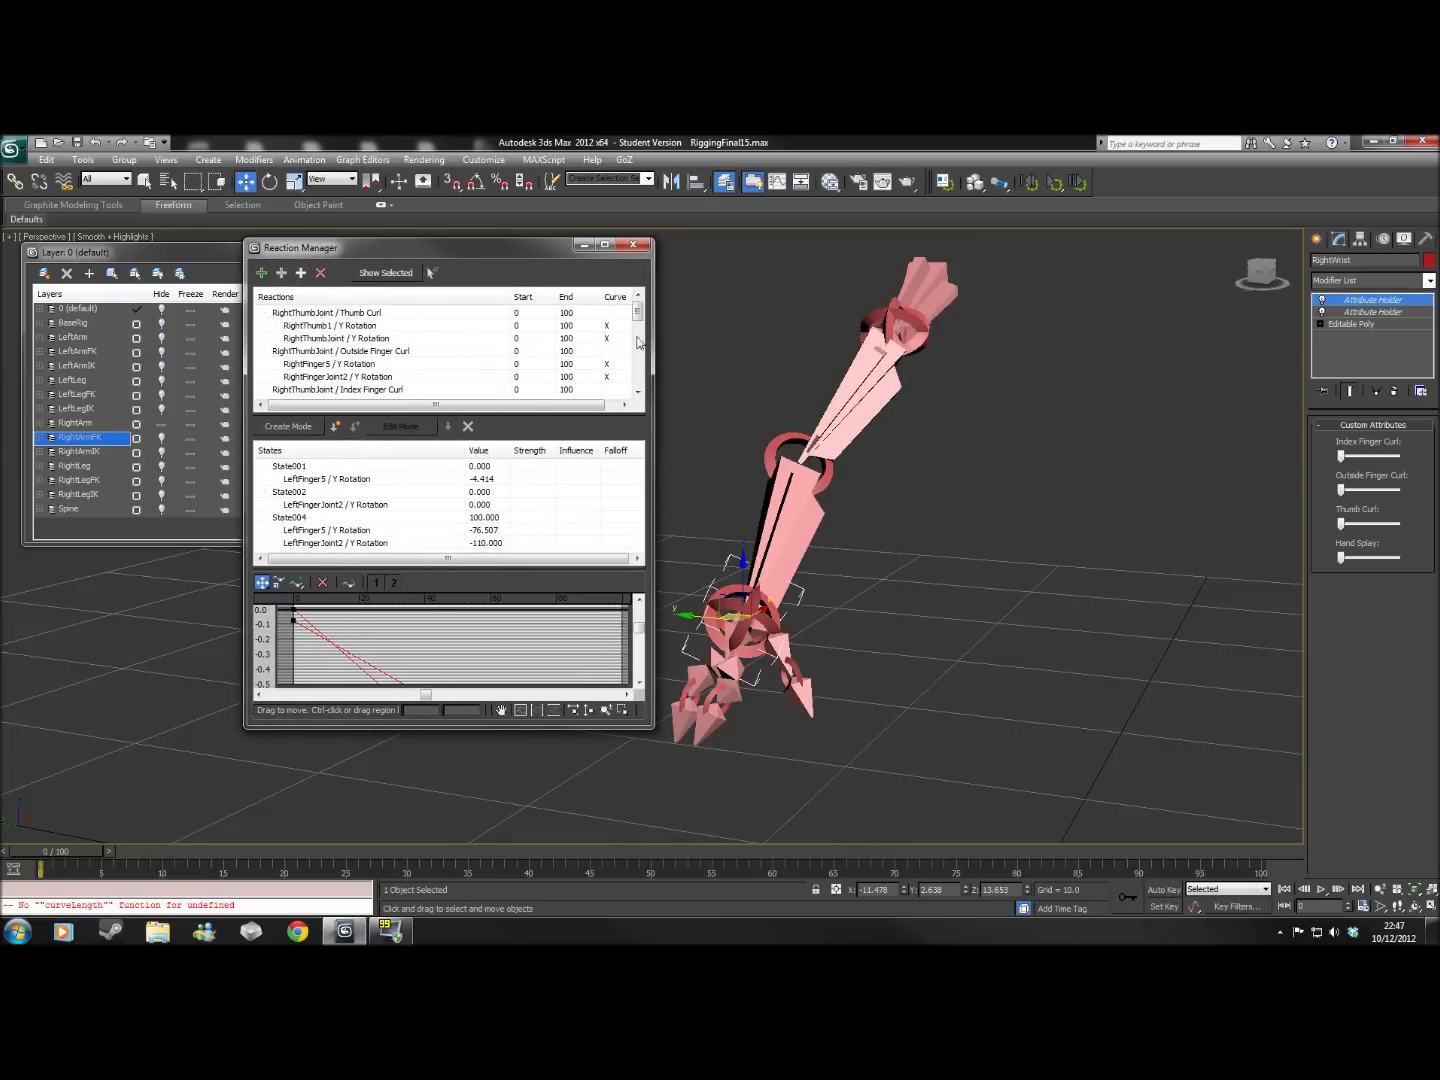
left_click_drag(639, 318, 641, 378)
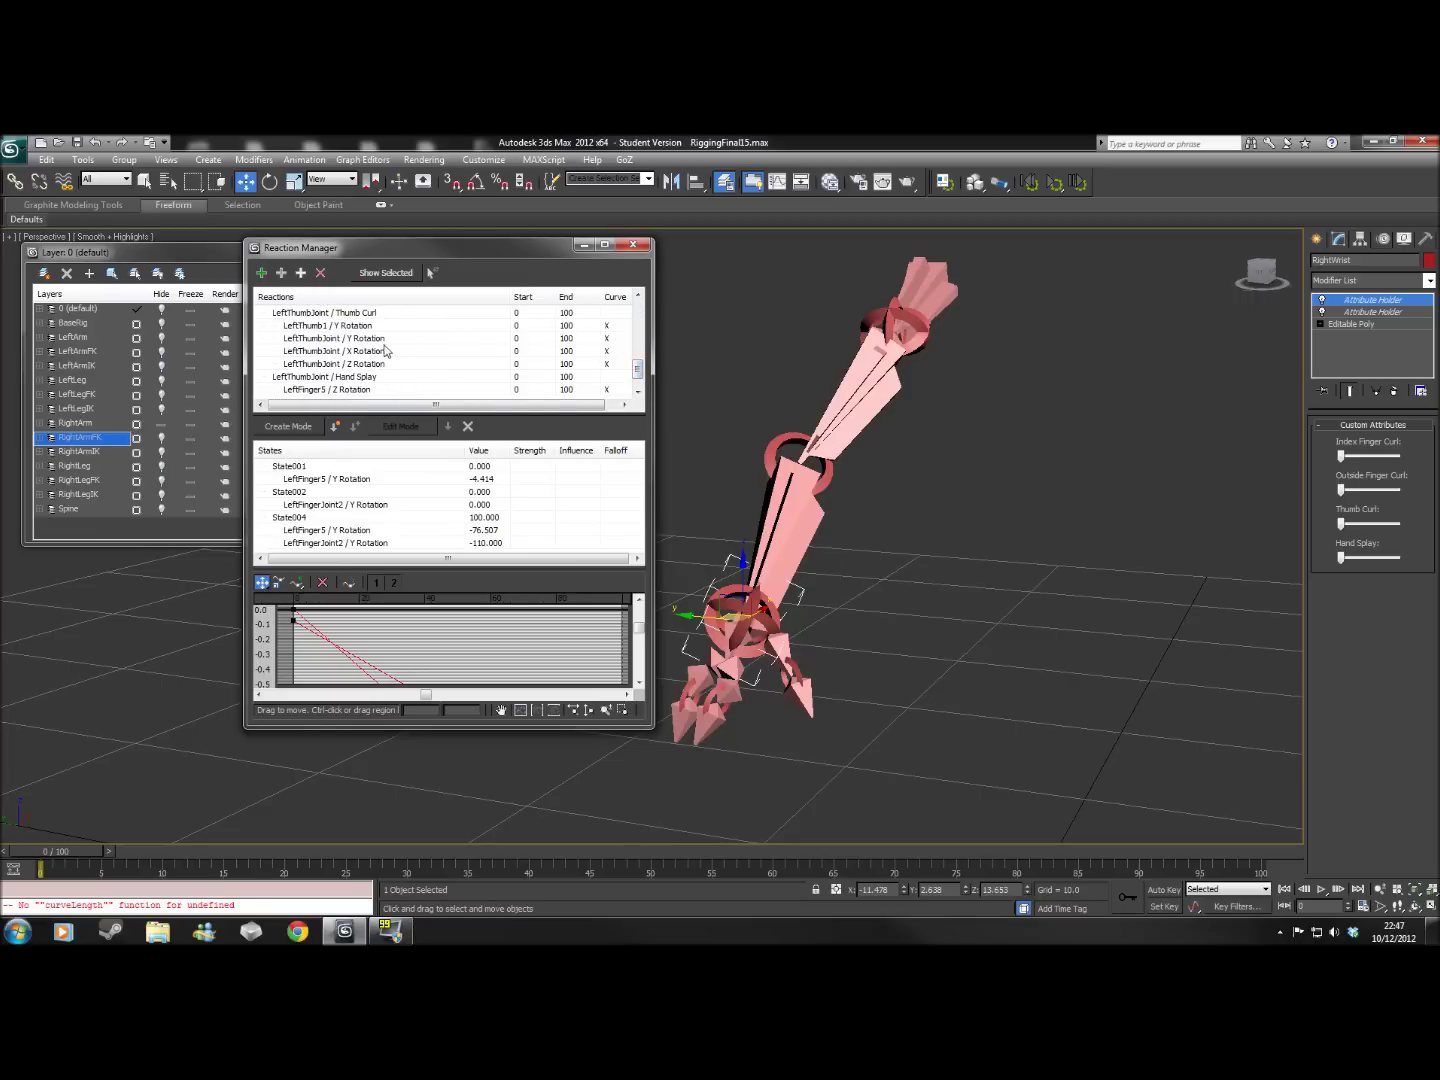
left_click(634, 246)
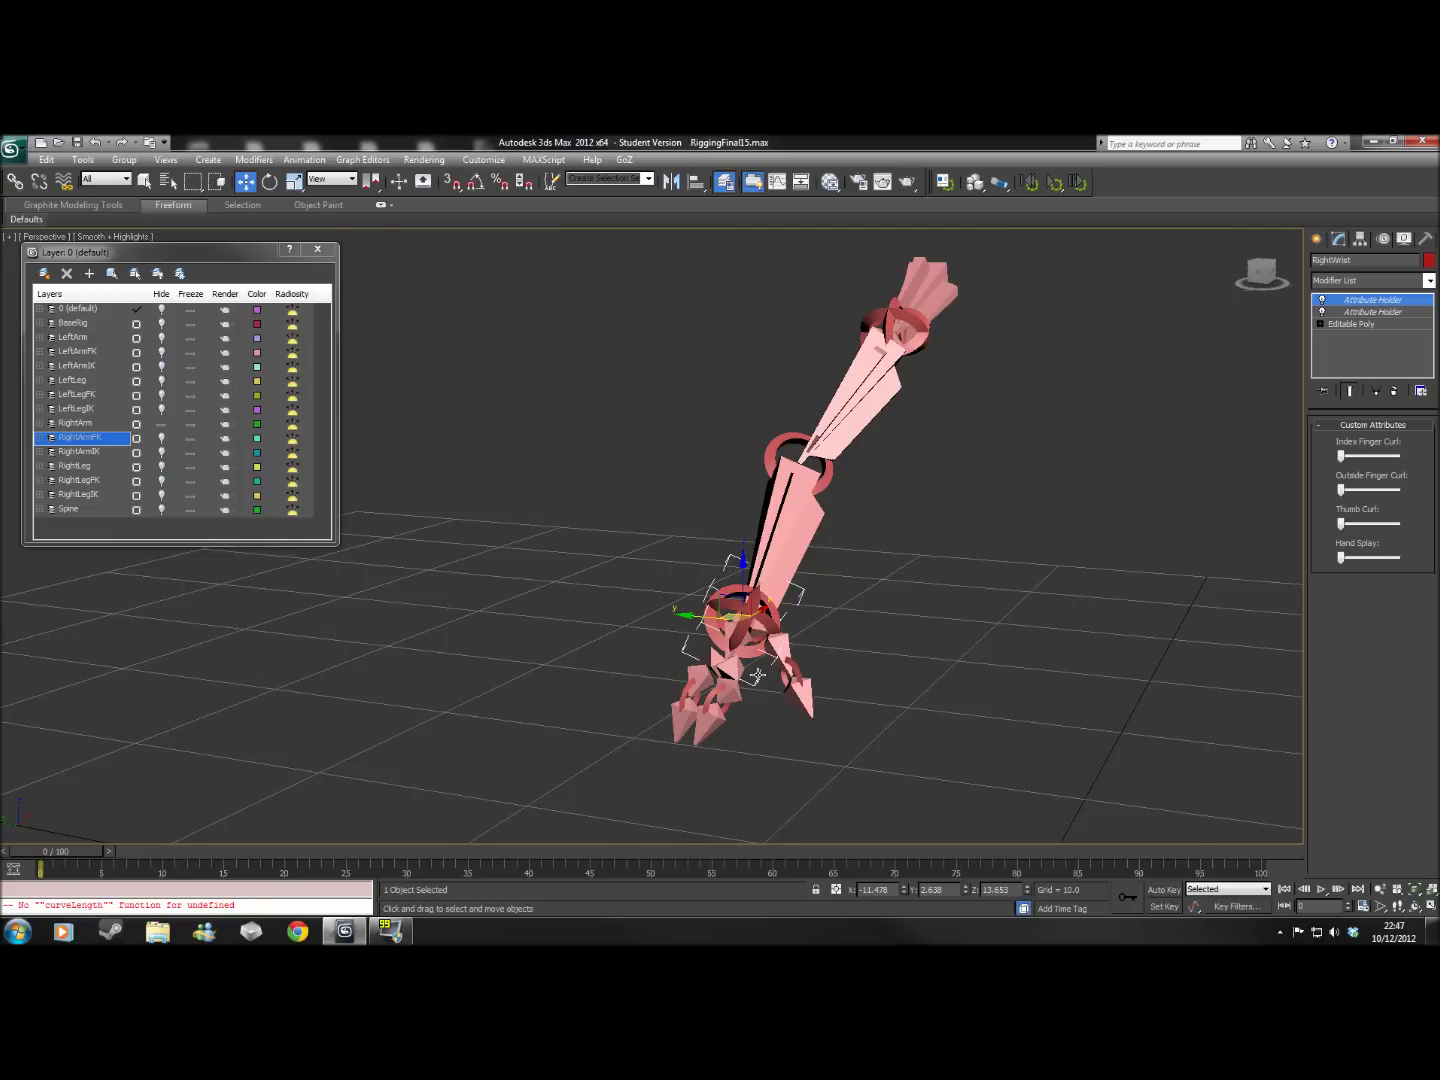
Test RightWrist's Index Finger Curl, Outside Finger Curl, Thumb Curl and Hand Splay attributes, and return them to their starting positions
left_click_drag(1341, 455, 1404, 462)
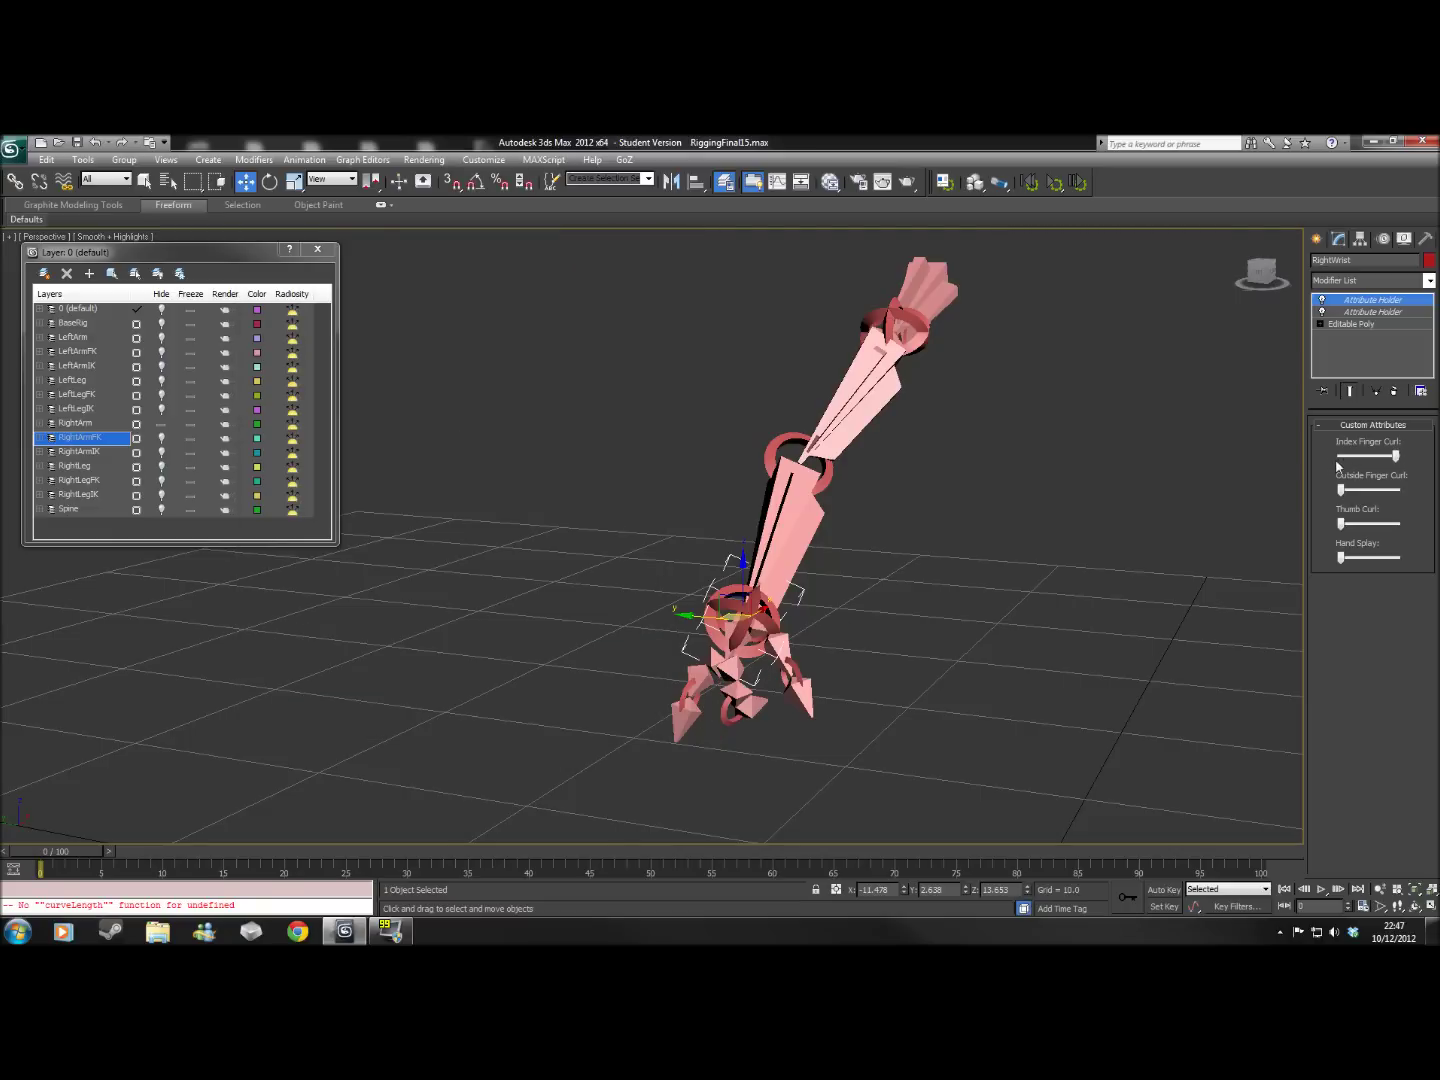
mouse_move(1396, 457)
left_mouse_down()
mouse_move(1317, 451)
mouse_move(1353, 492)
mouse_move(1422, 493)
mouse_move(1382, 491)
mouse_move(1366, 524)
mouse_move(1420, 523)
mouse_move(1328, 526)
mouse_move(1425, 552)
mouse_move(1318, 554)
mouse_move(1388, 523)
mouse_move(1361, 455)
mouse_move(1373, 456)
left_mouse_up()
left_click_drag(1341, 557, 1384, 557)
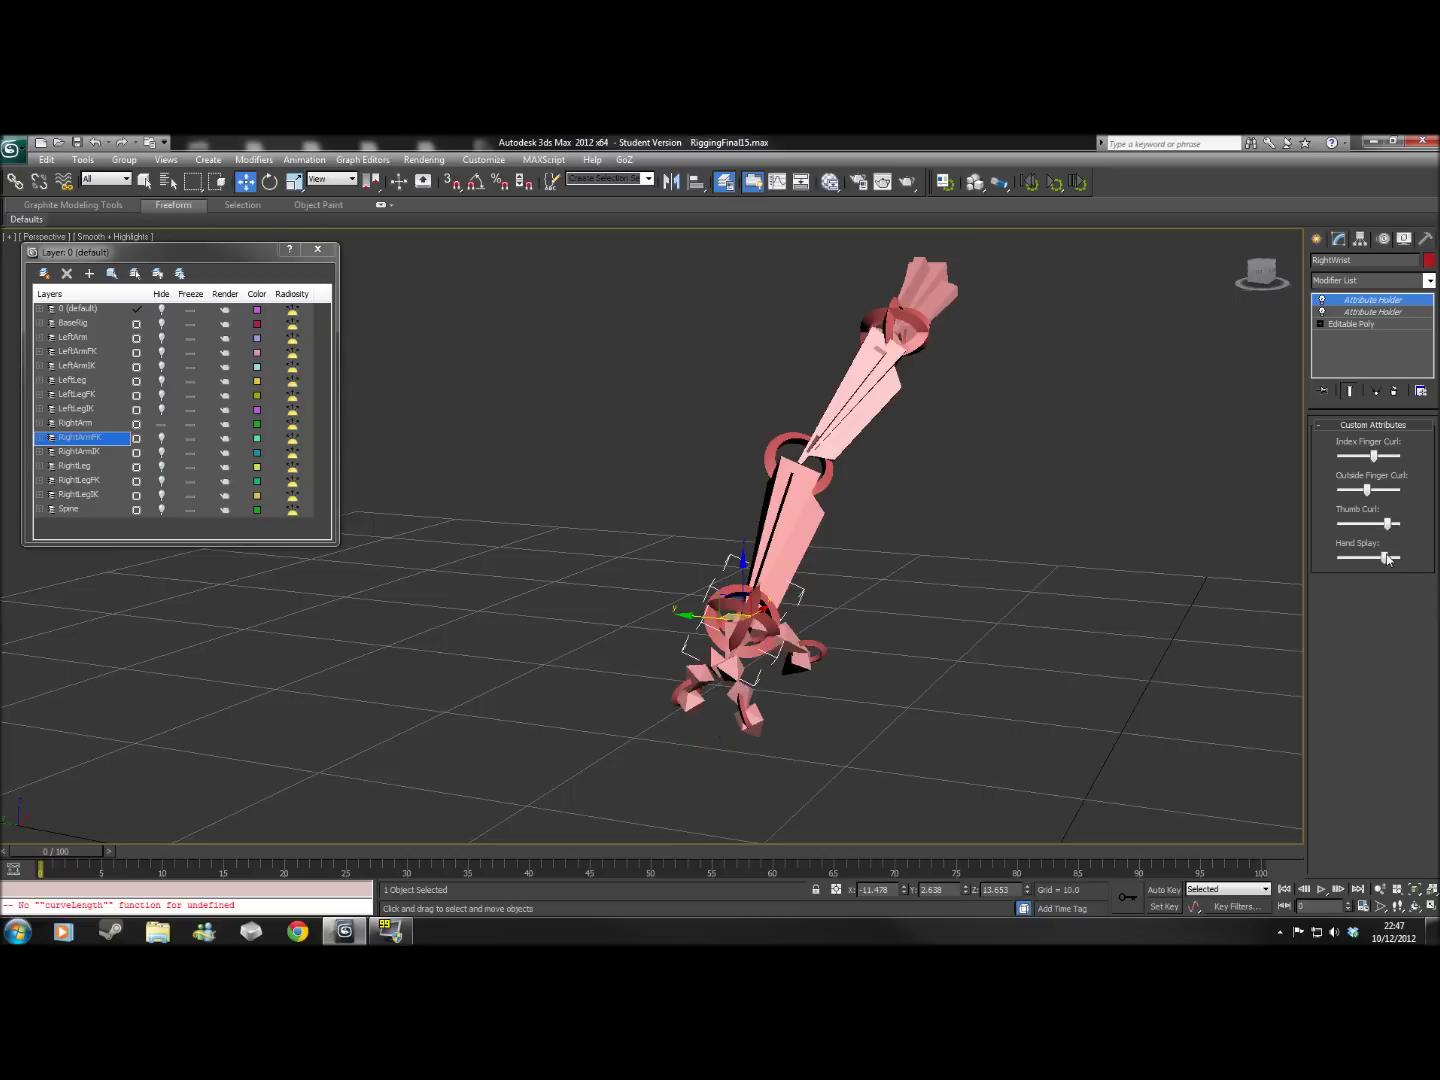
left_click_drag(1365, 490, 1351, 491)
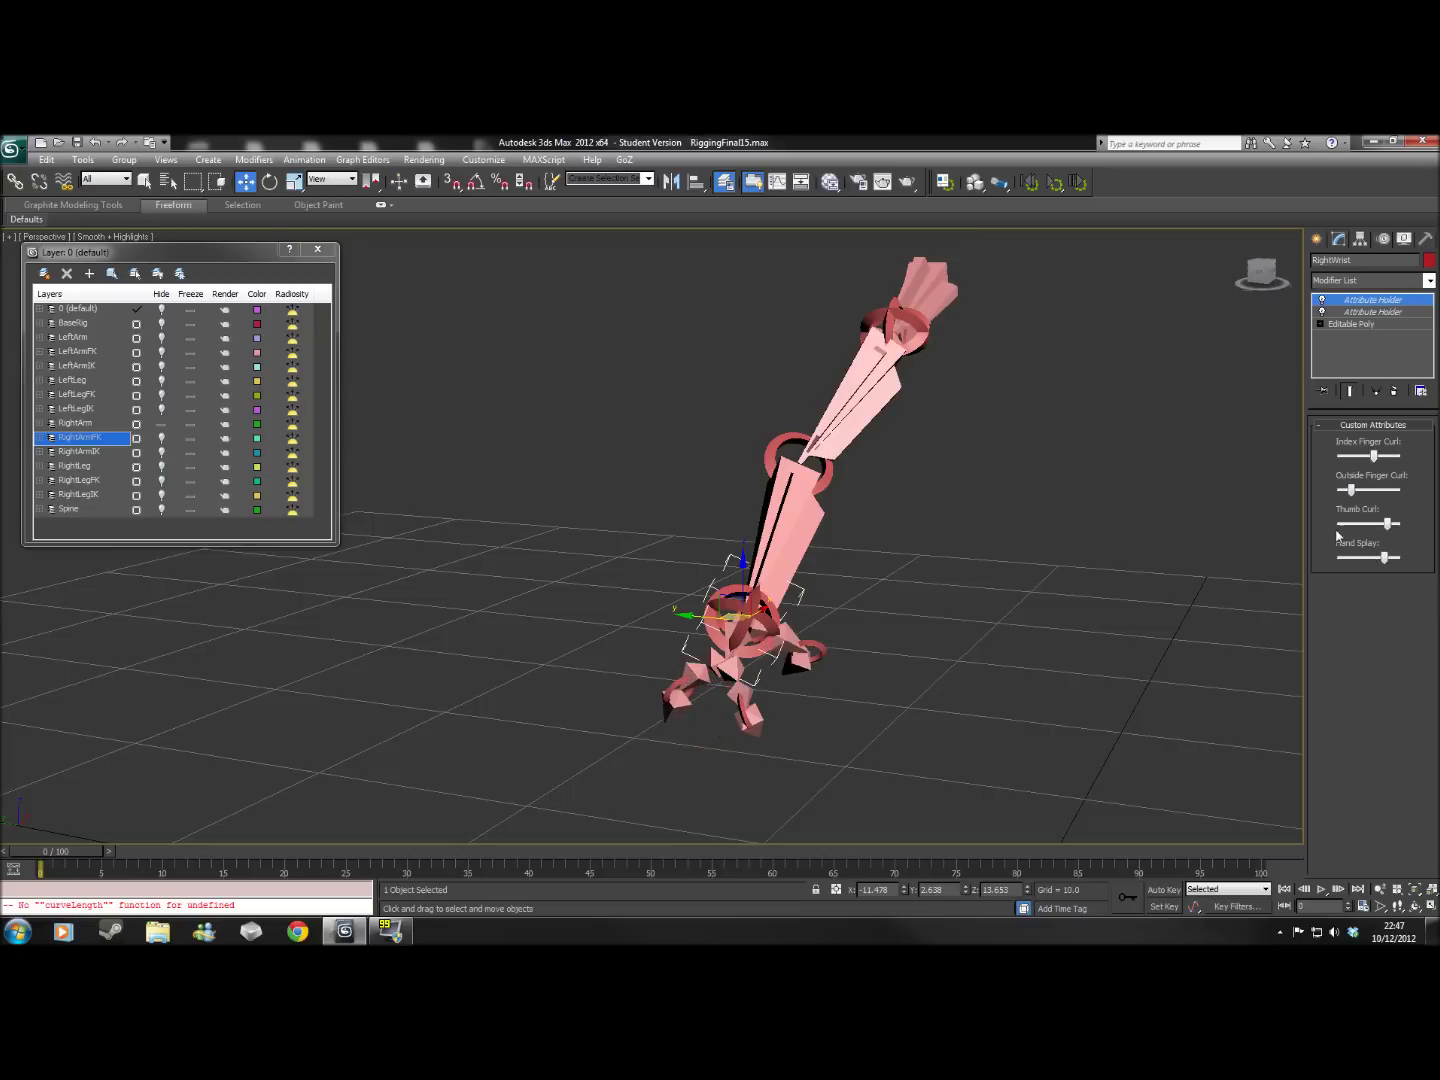
left_click_drag(1384, 558, 1330, 465)
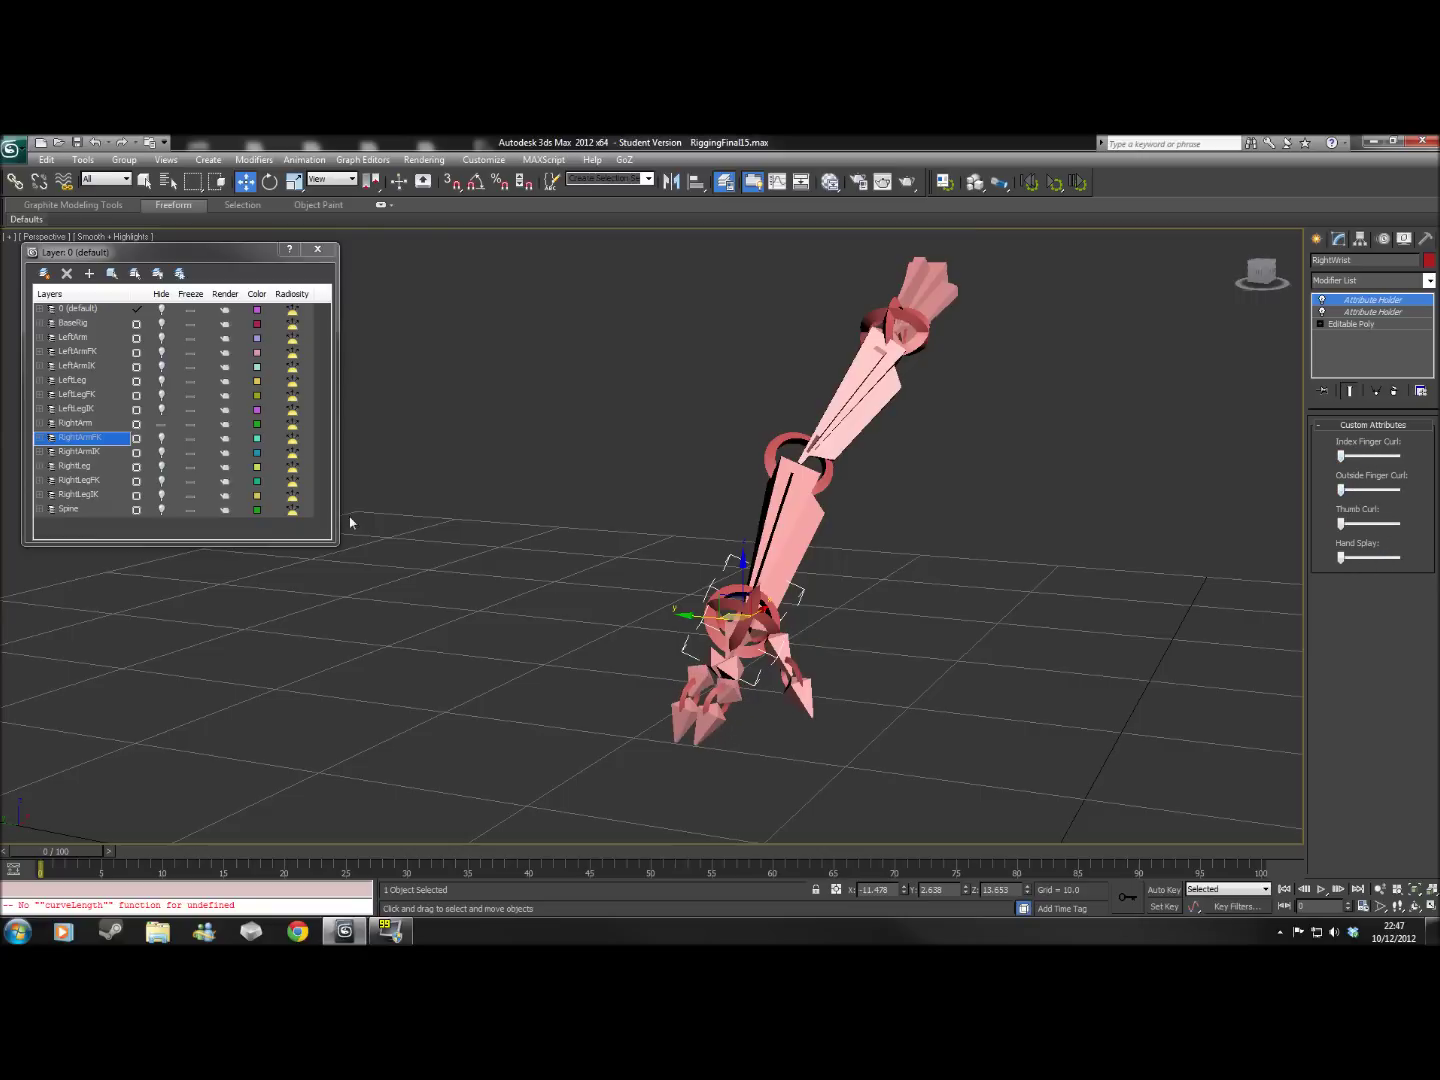
Hide the RightArm layer and unhide RightLeg, RightLegFK and RightLegIK to compare the three right leg chains
left_click(161, 425)
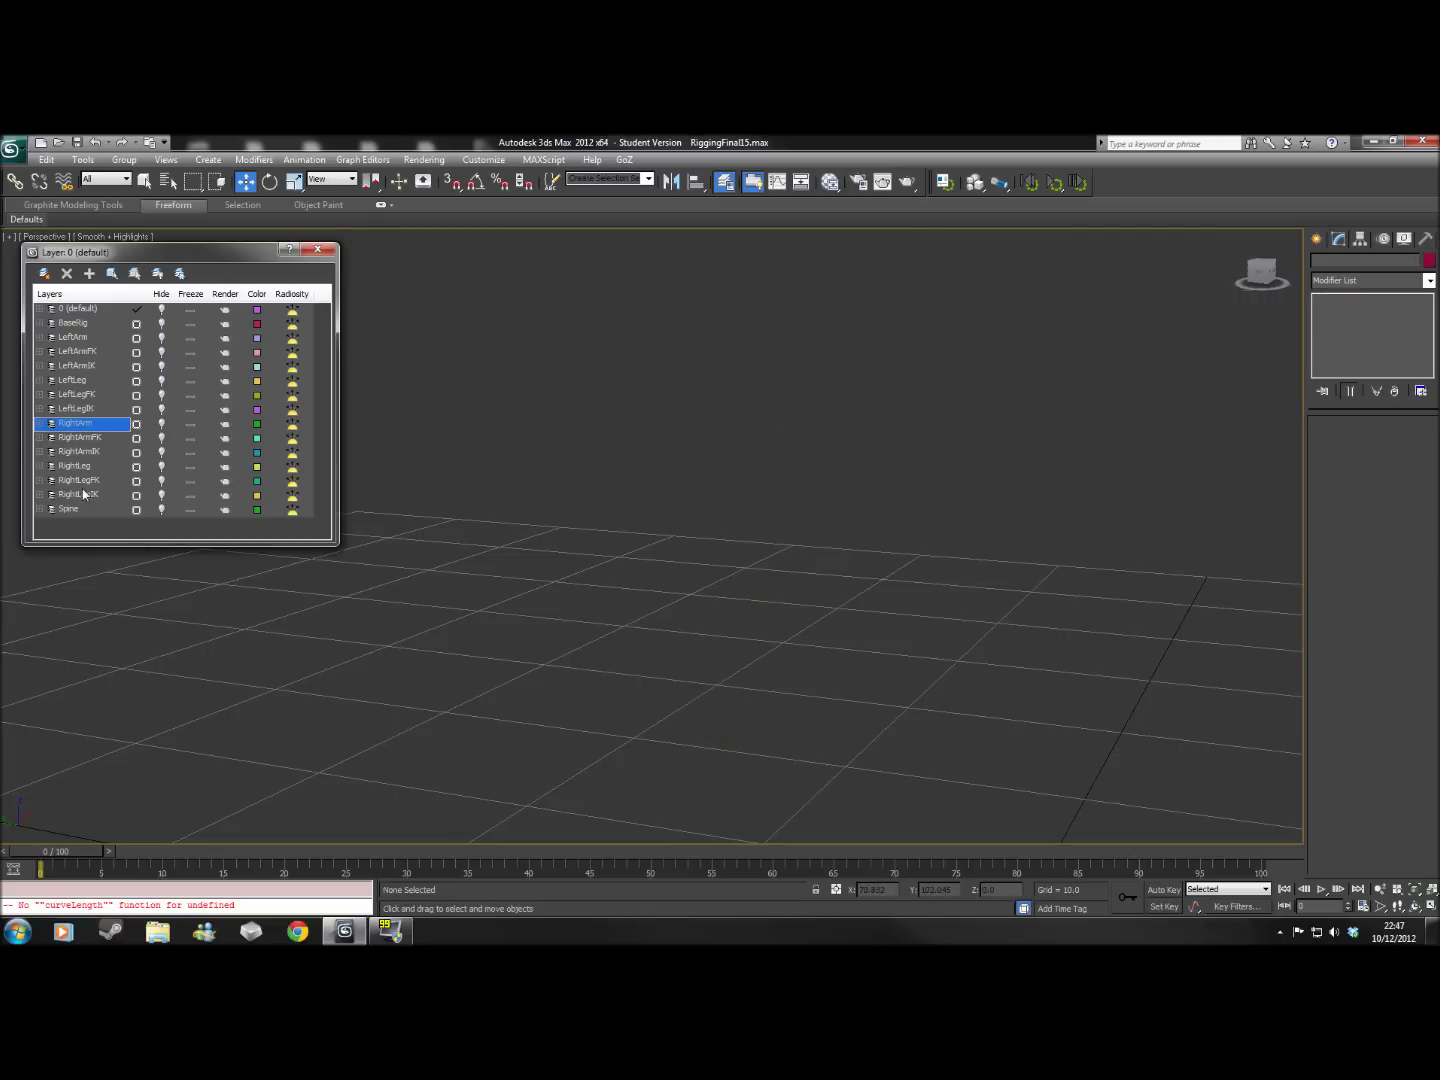
left_click(161, 466)
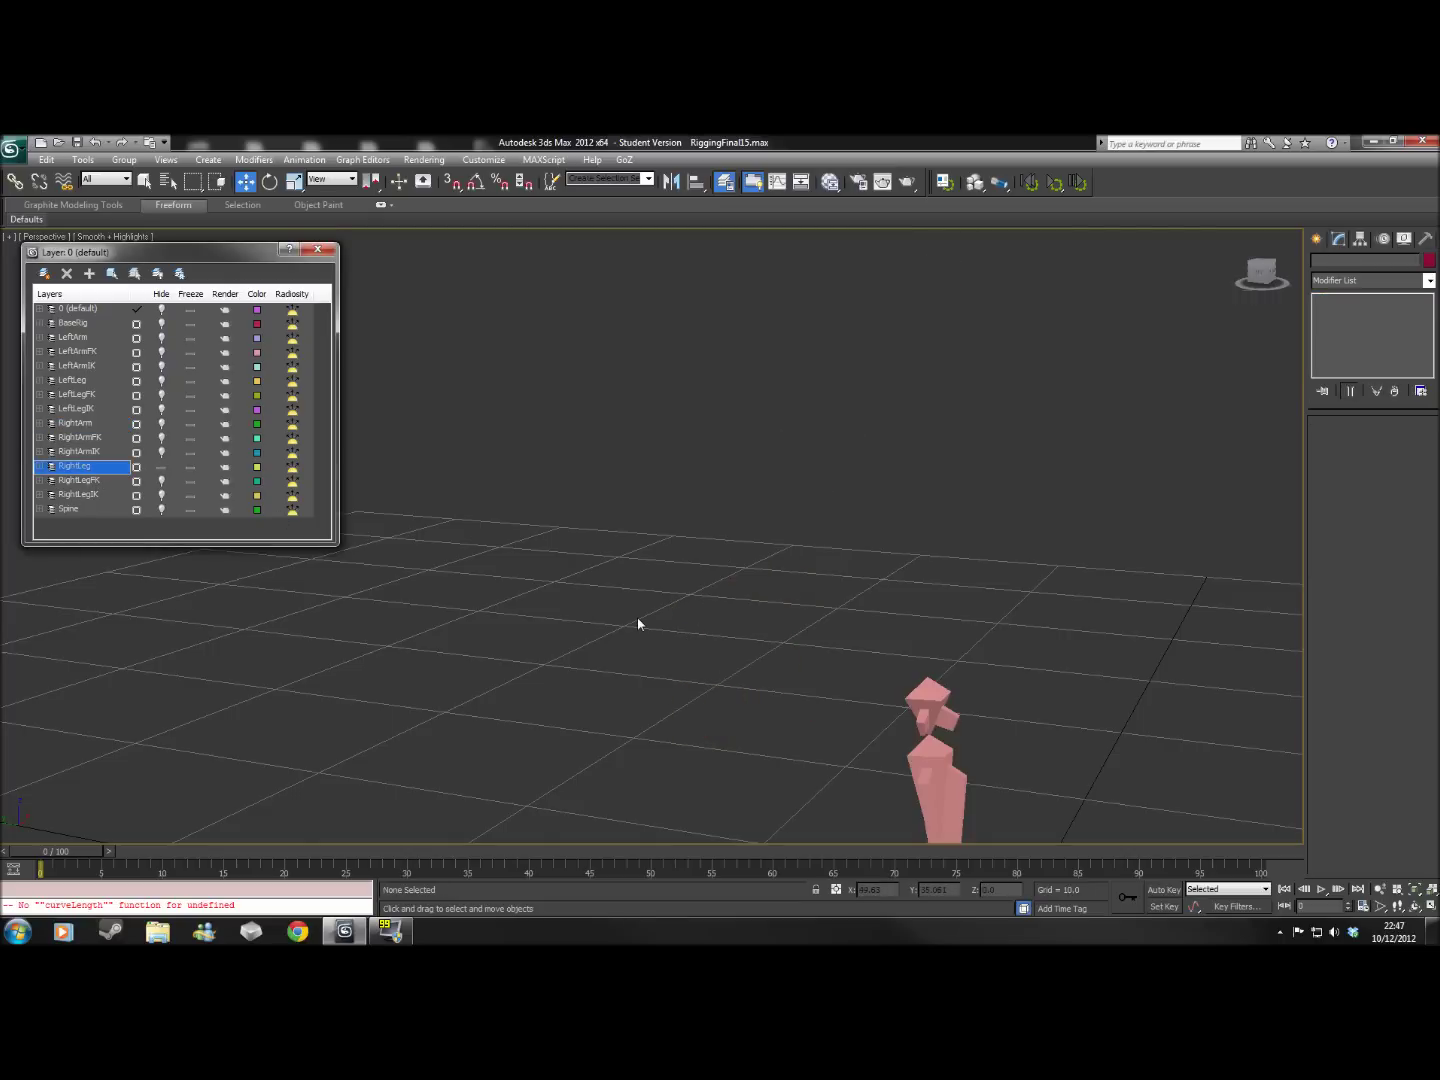
middle_click_drag(640, 620, 706, 548)
scroll(672, 524, "down", 3)
scroll(706, 554, "up", 3)
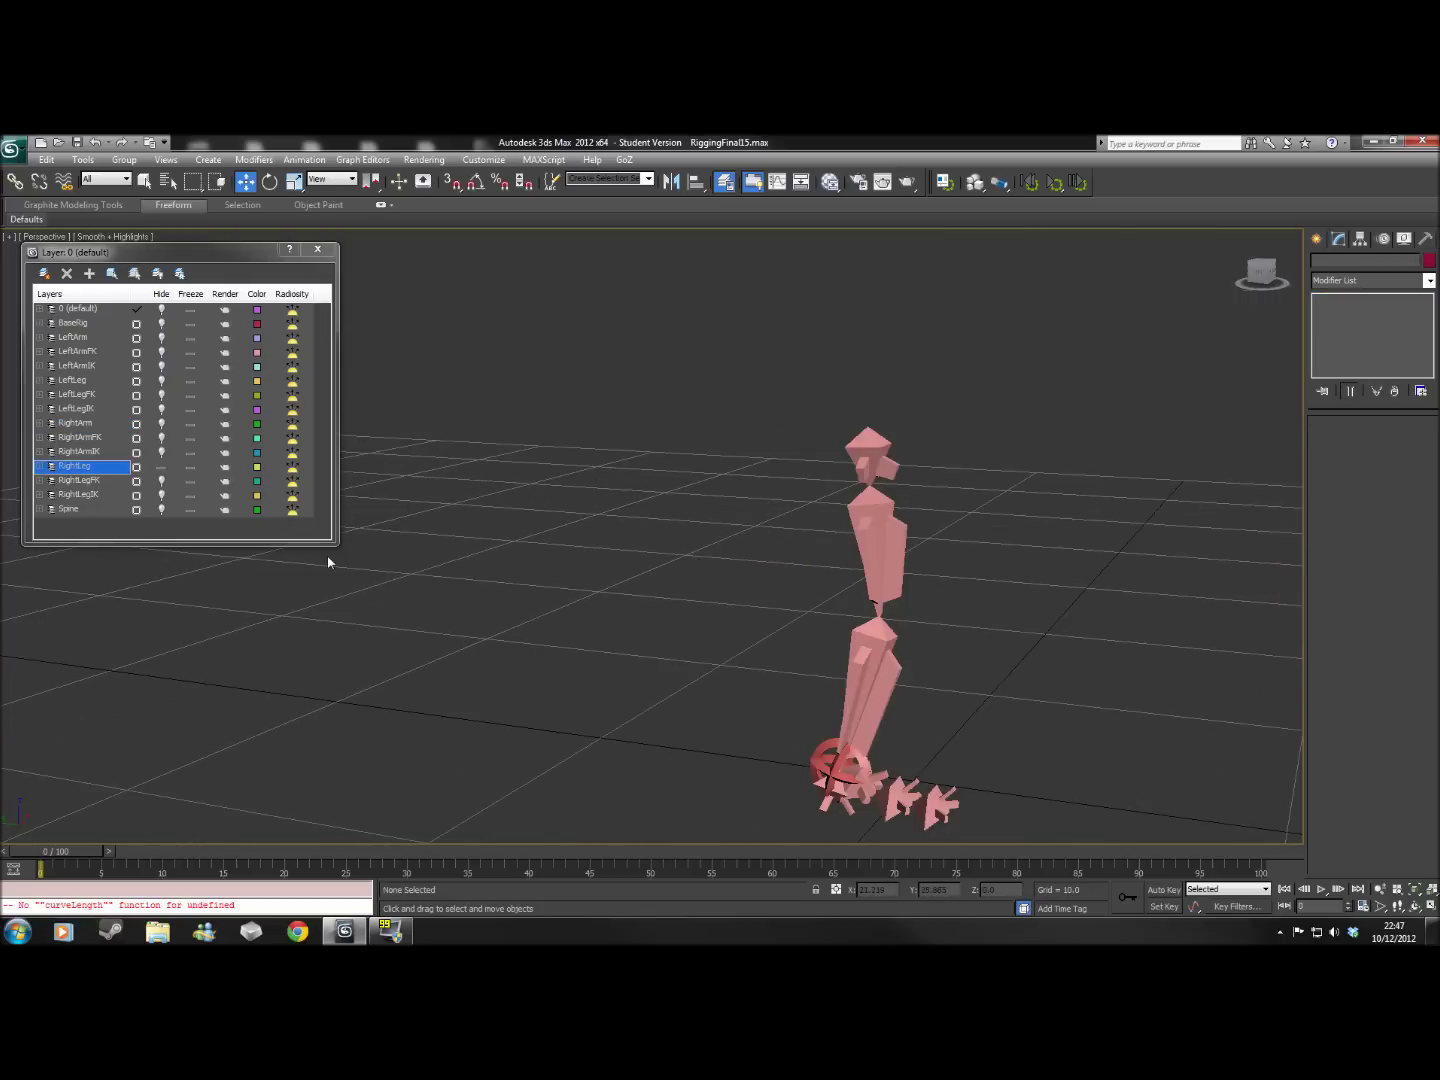
left_click(160, 481)
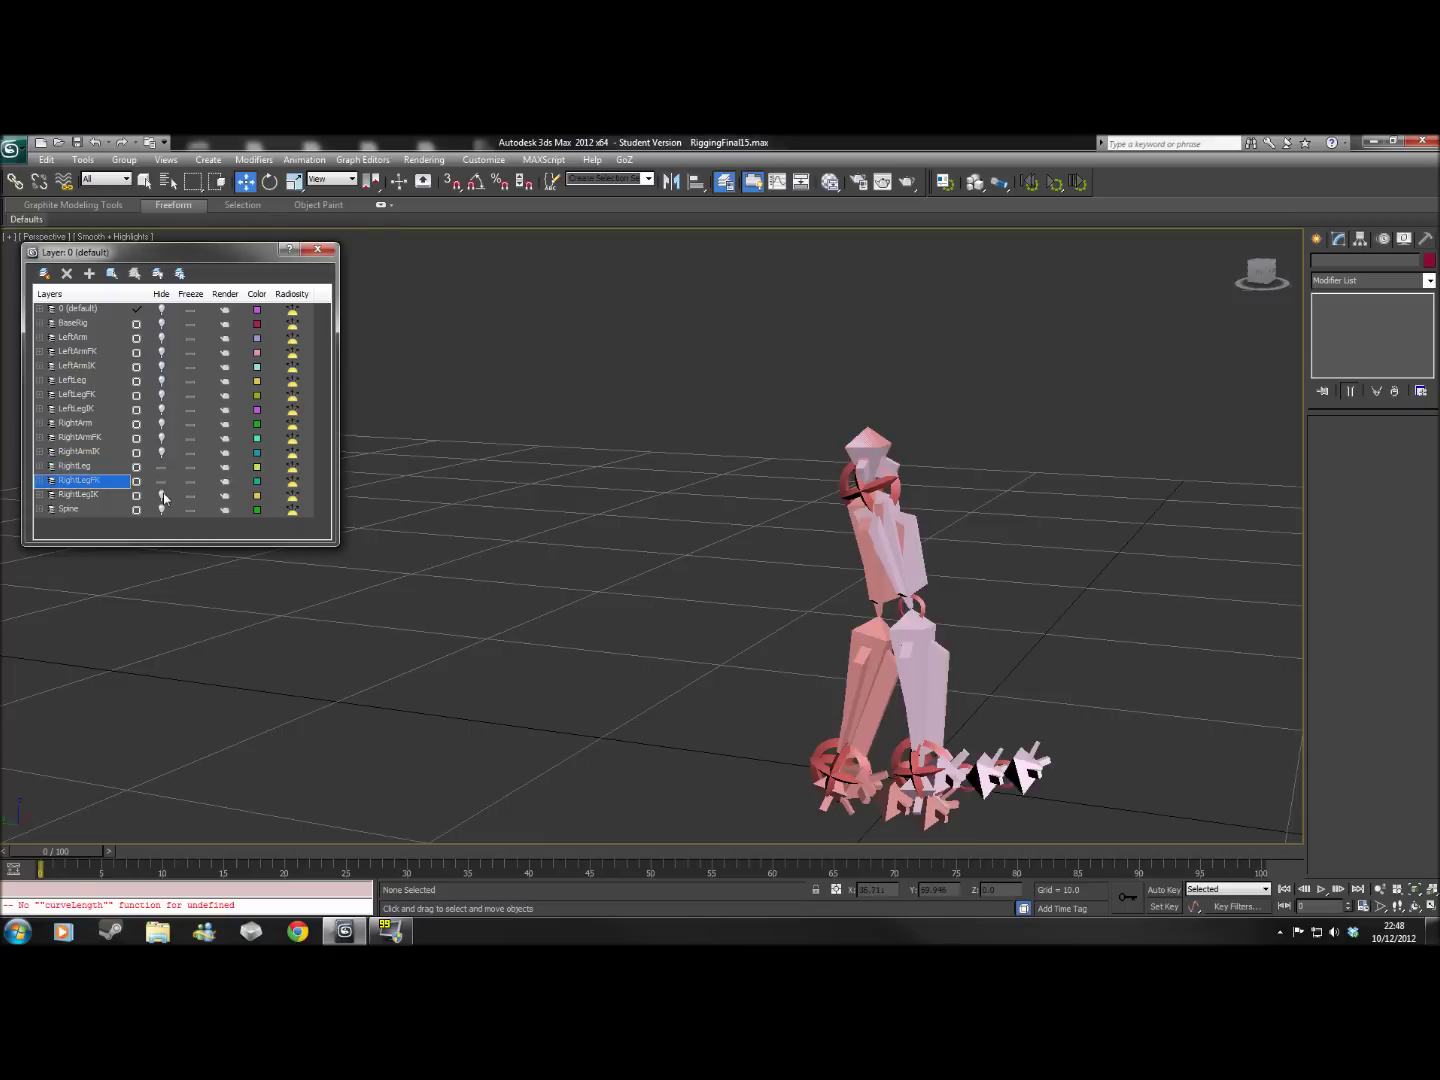
left_click(162, 495)
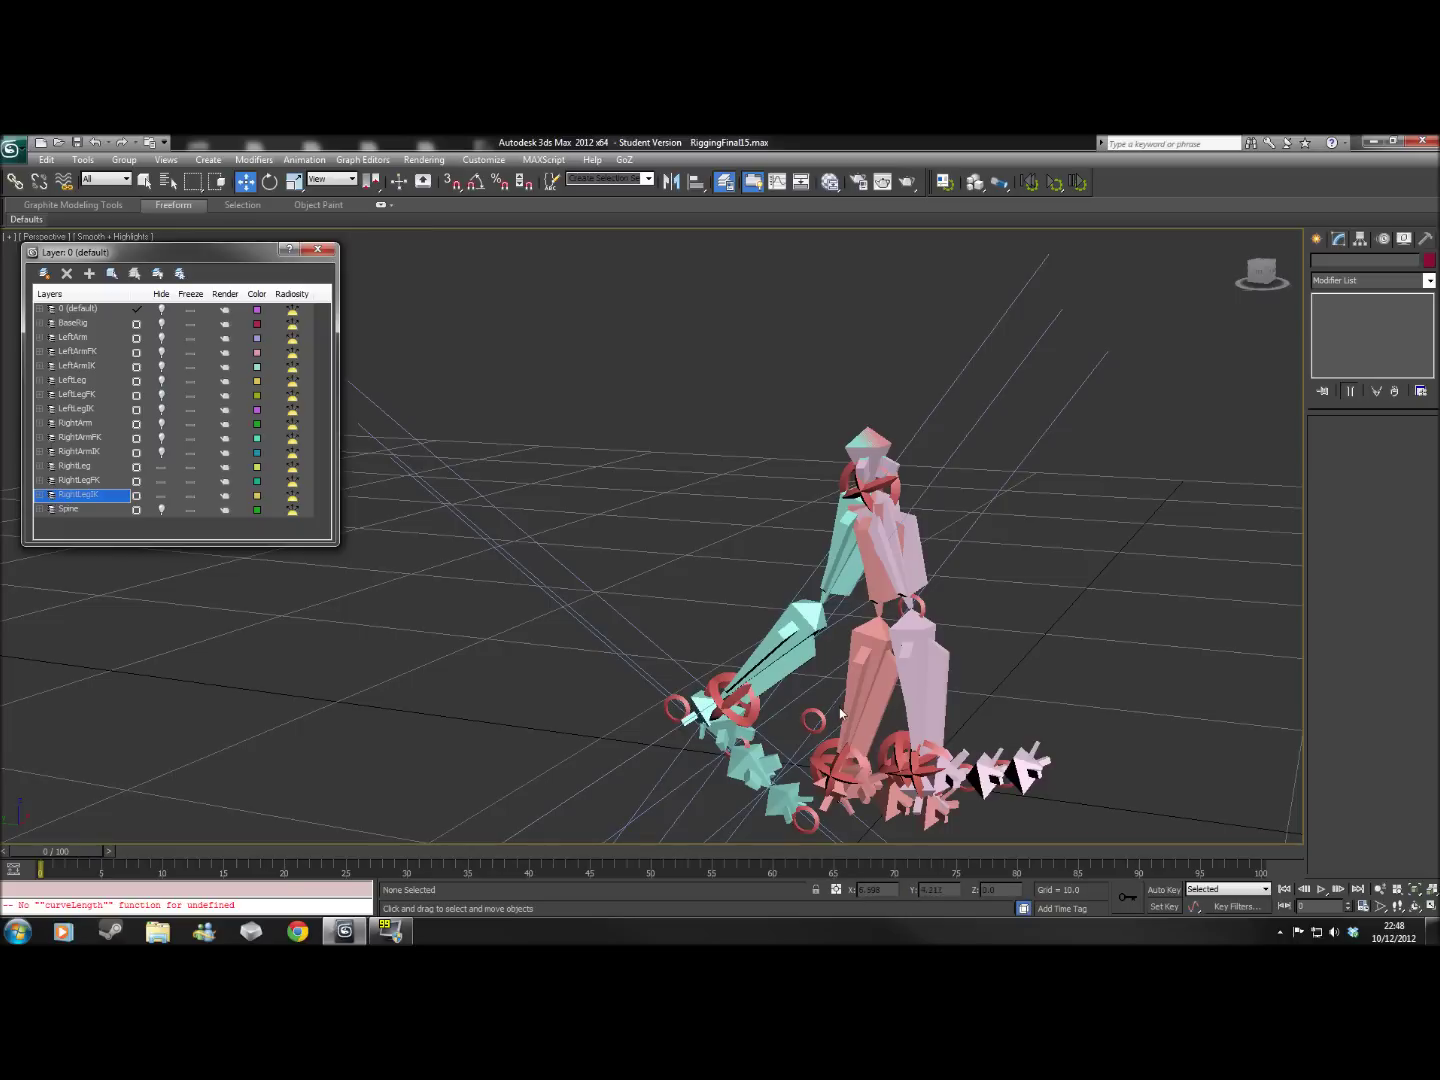
Hide the RightLegFK and RightLeg layers to isolate the right leg's IK chain
middle_click_drag(1039, 675, 1025, 630)
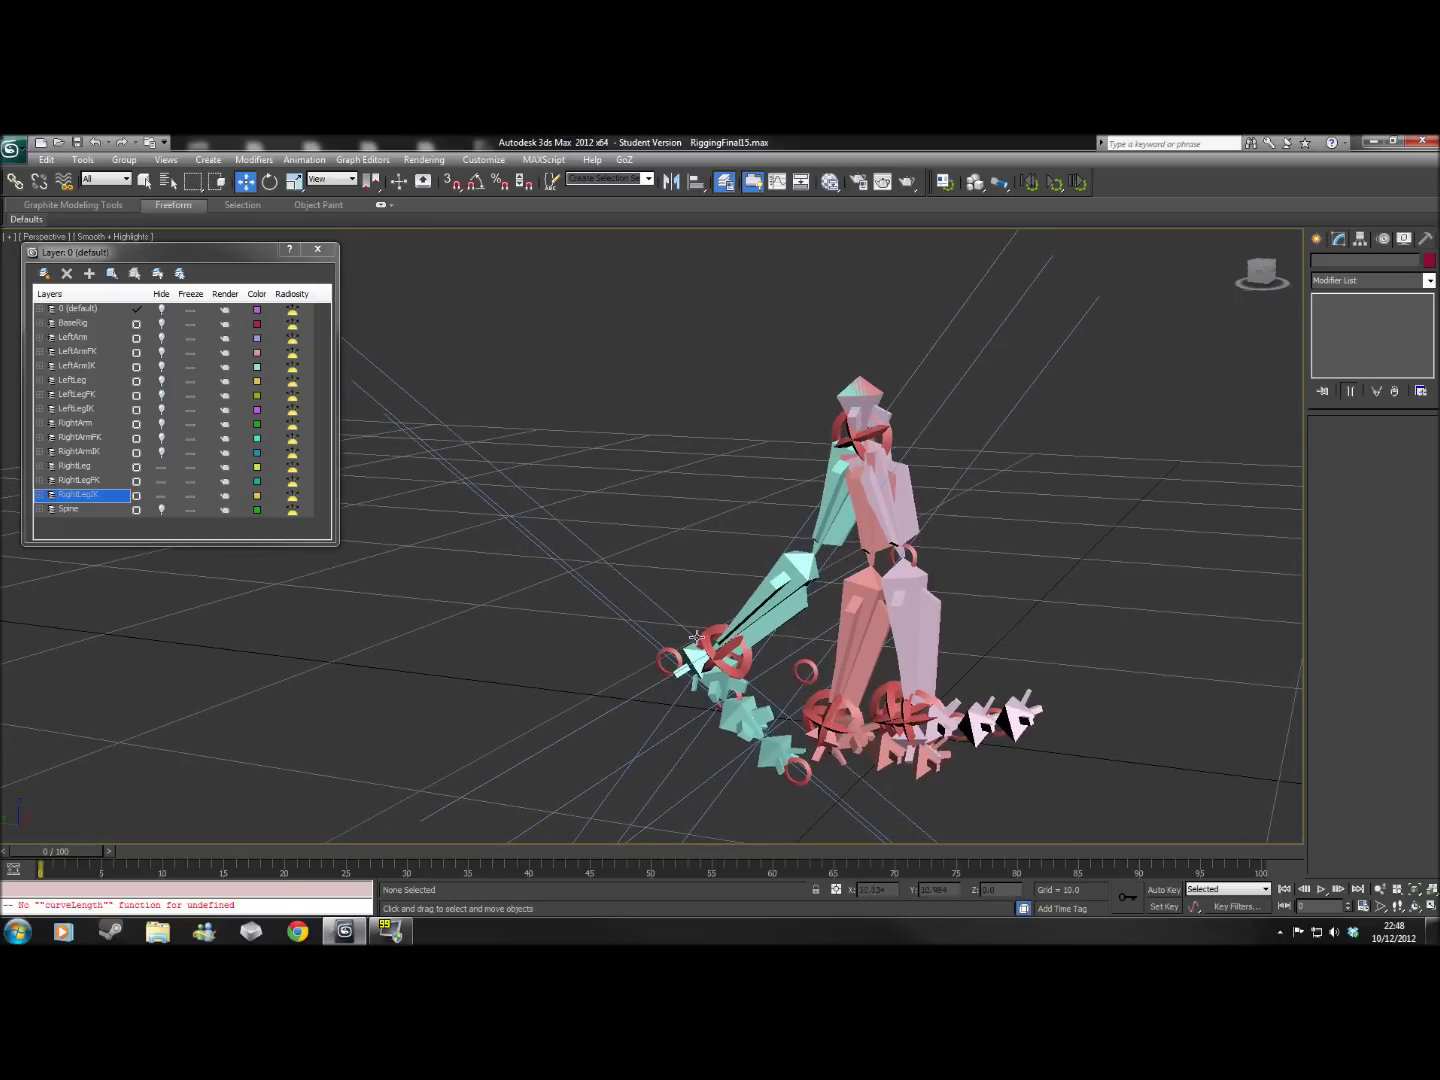
left_click(162, 480)
left_click(162, 466)
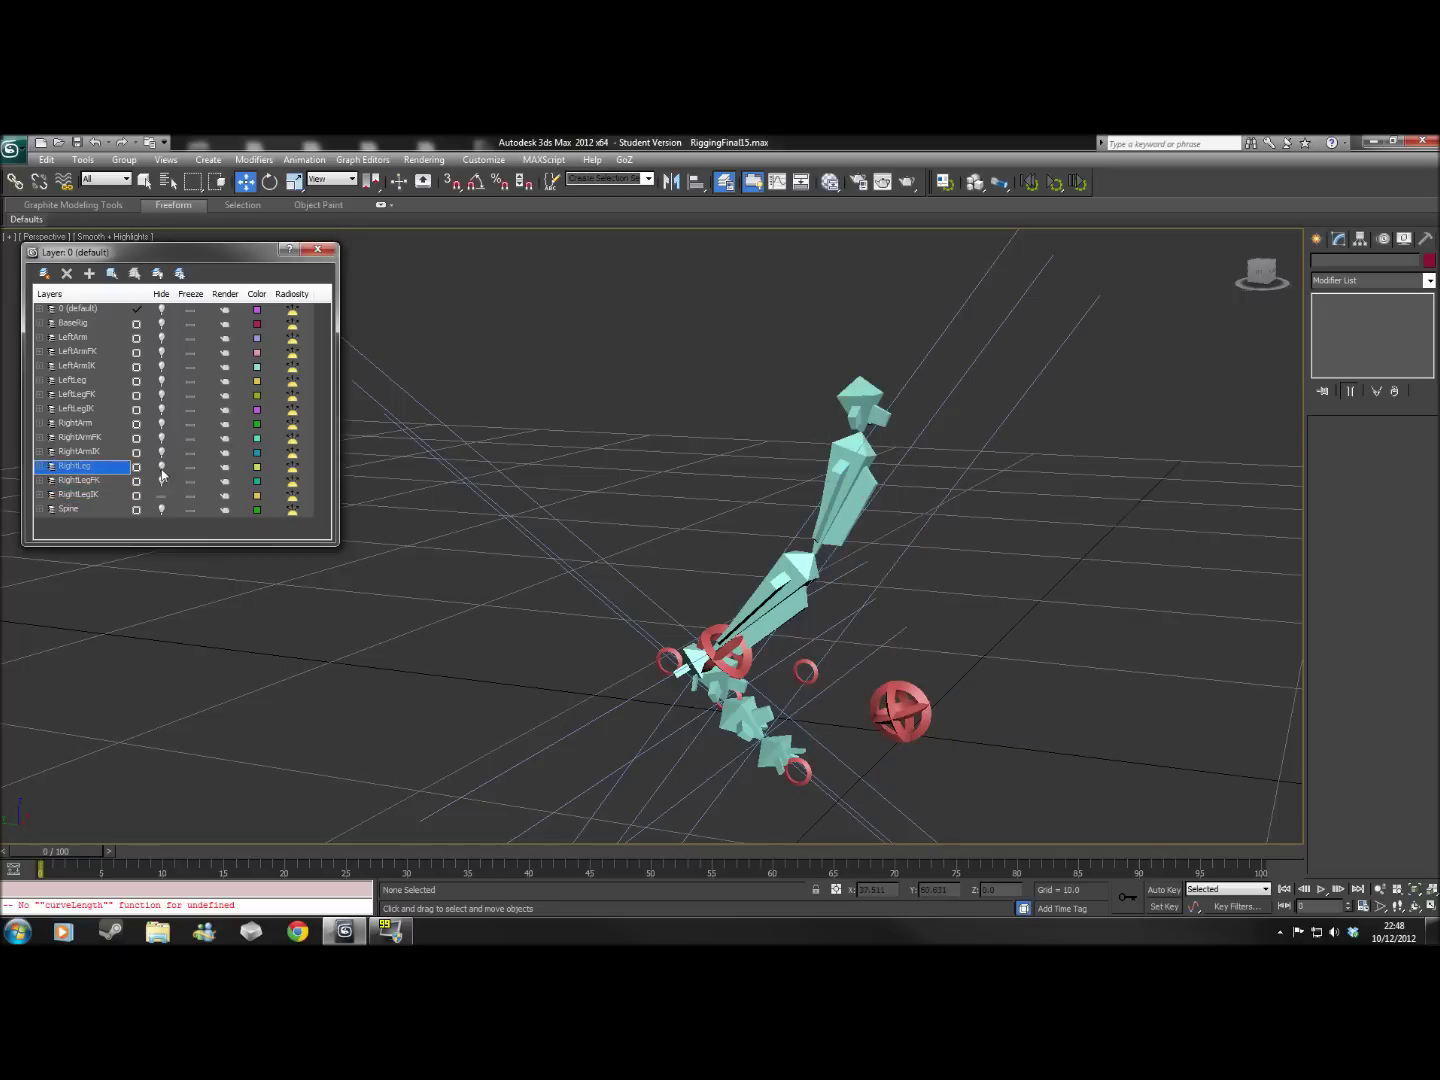
middle_click_drag(934, 644, 959, 621)
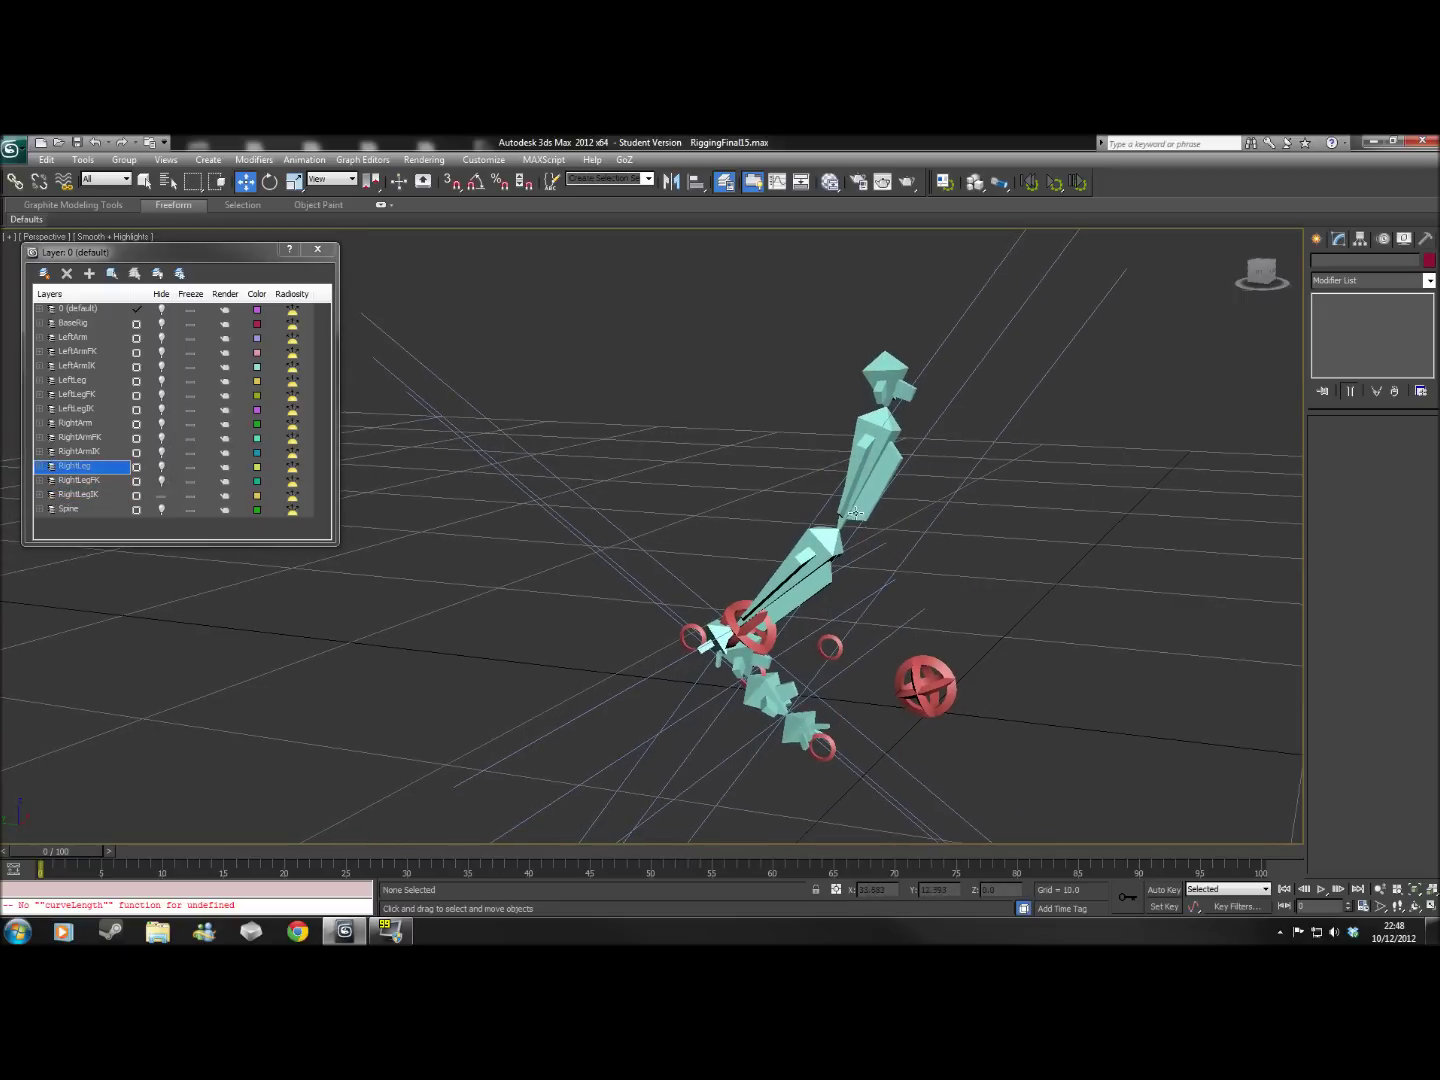
middle_click_drag(1064, 615, 1065, 604)
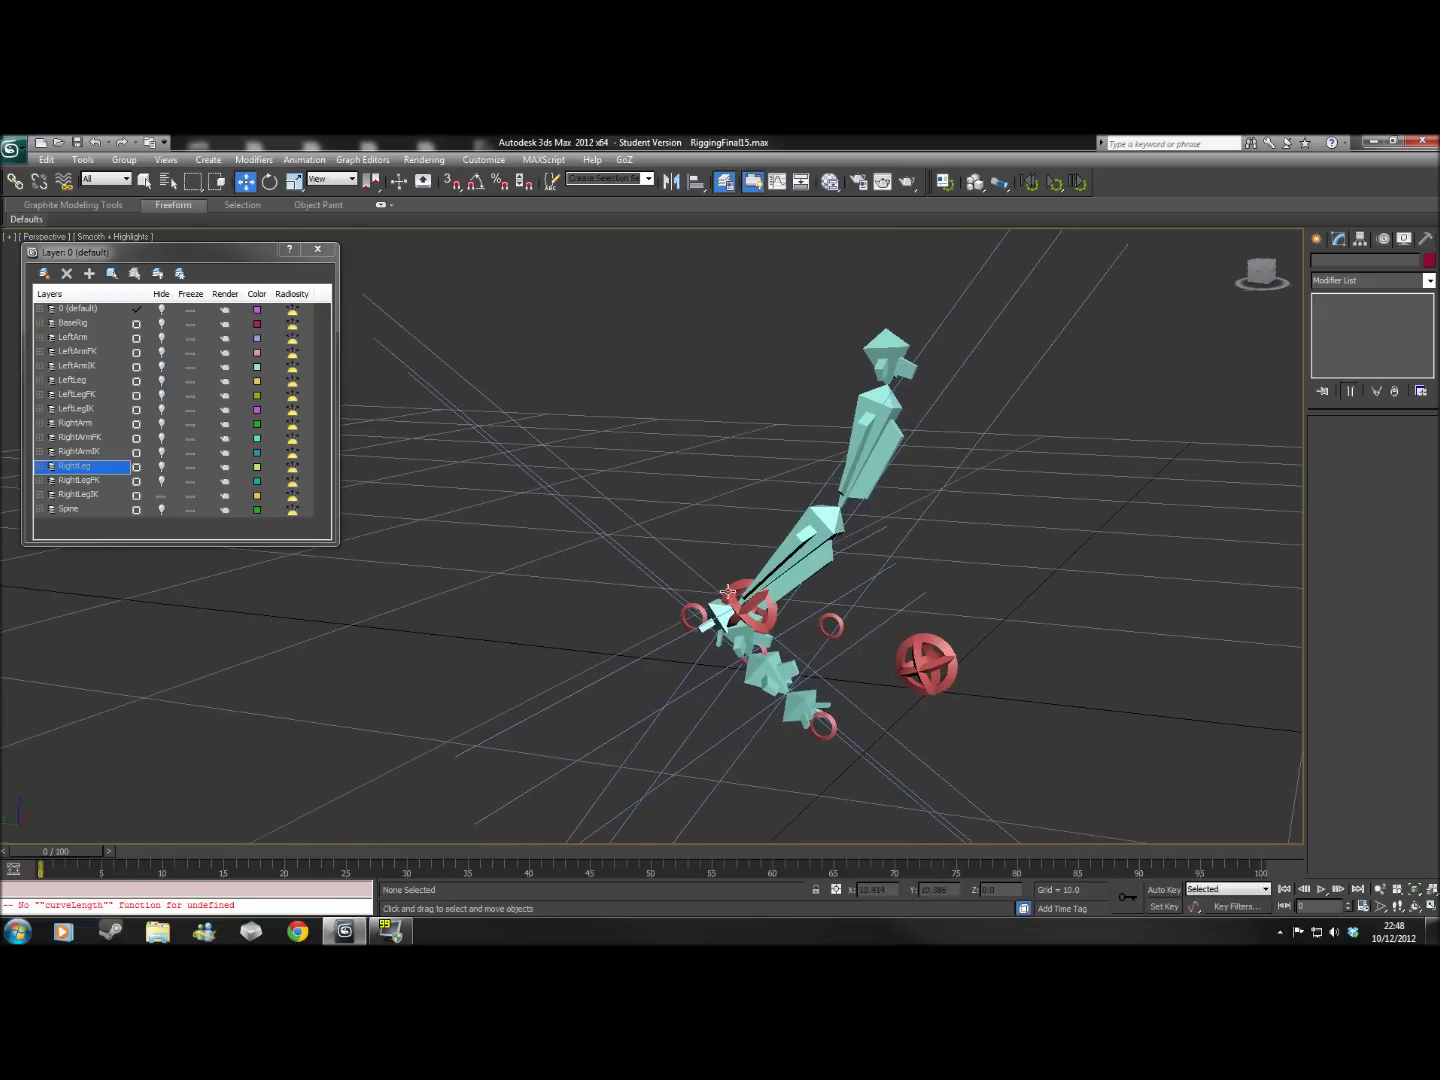
Test-rotate the RightFootControlIK control at the toe of the IK leg, undo the rotation and clear the selection
left_click(828, 723)
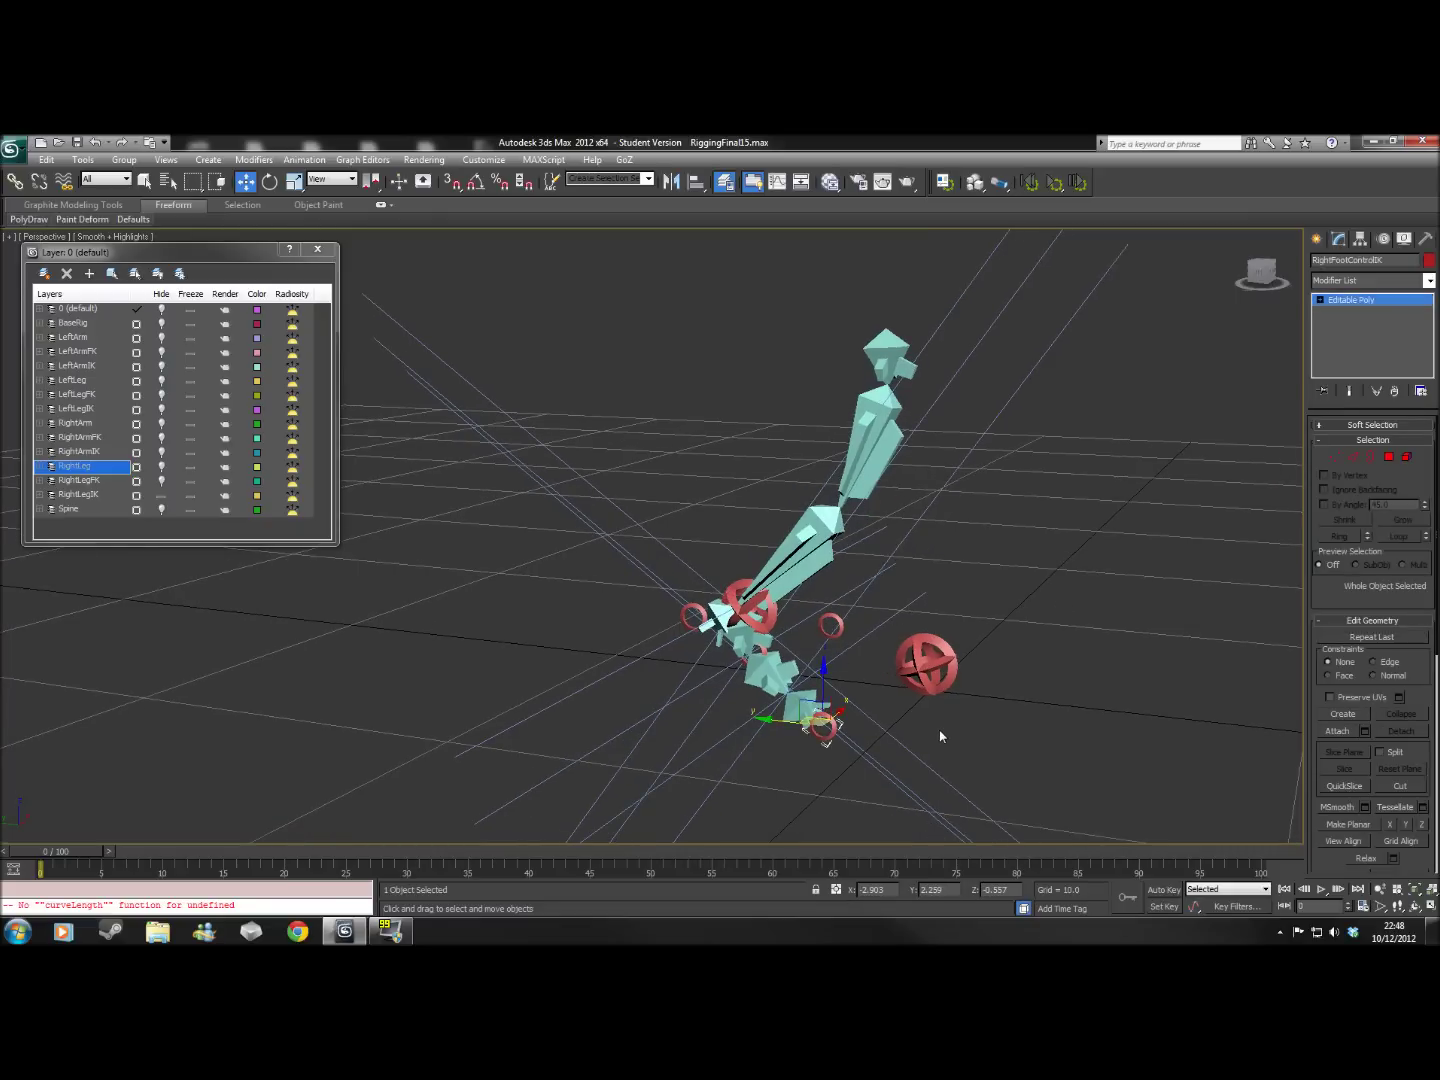
key("e")
left_click_drag(890, 730, 850, 668)
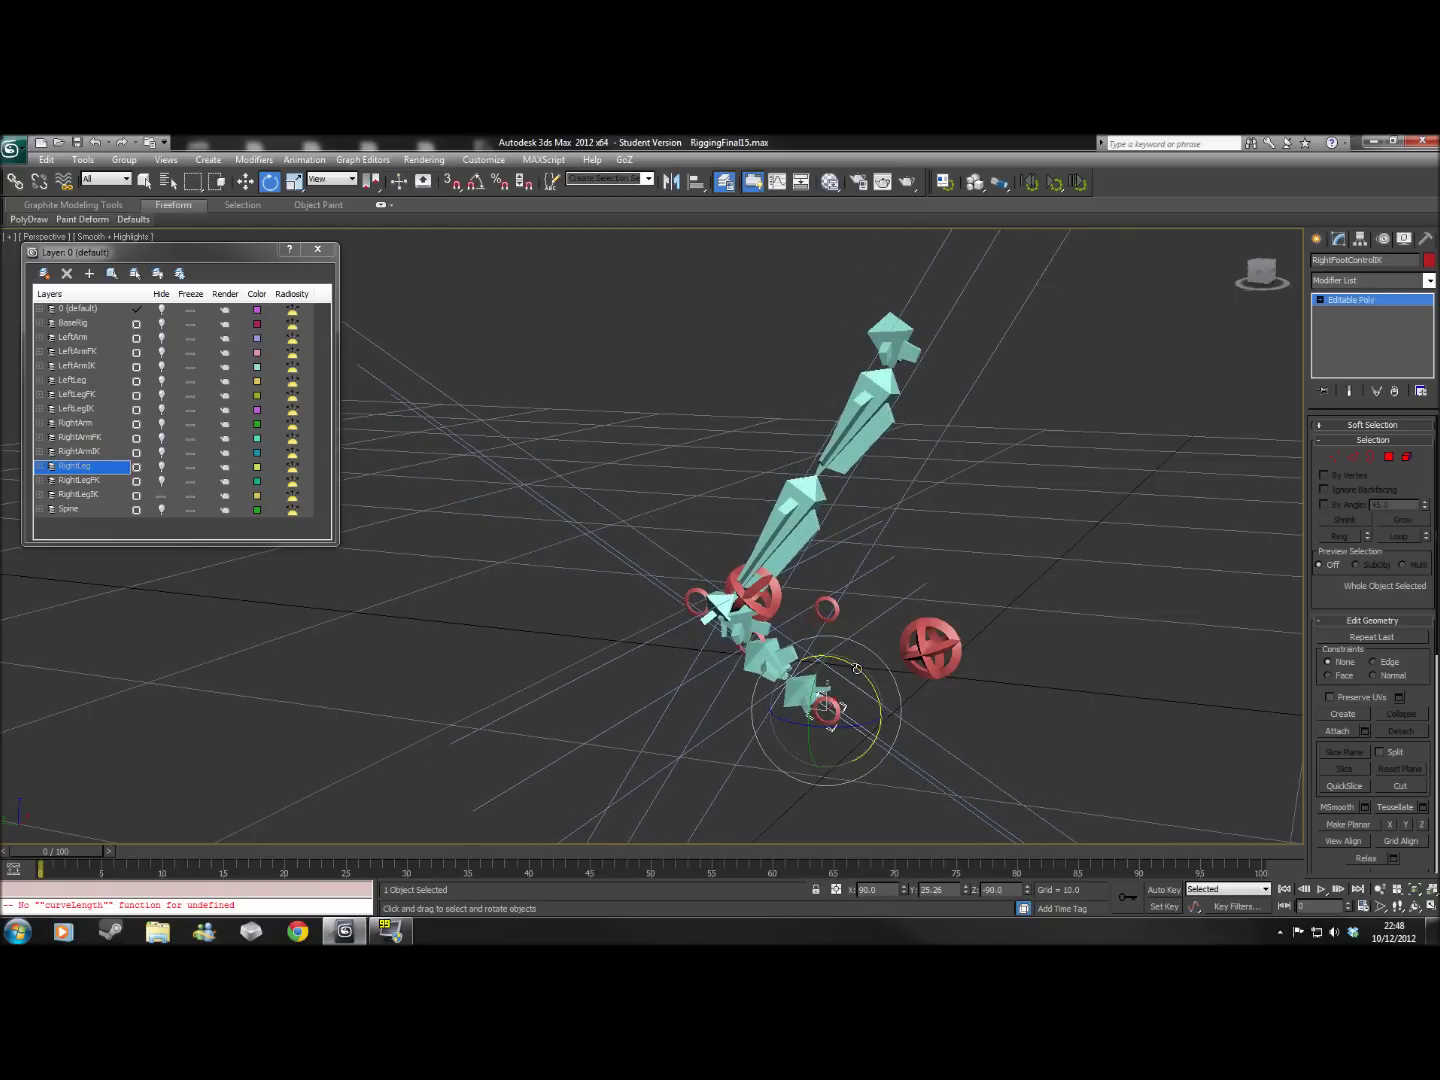
key("ctrl+z")
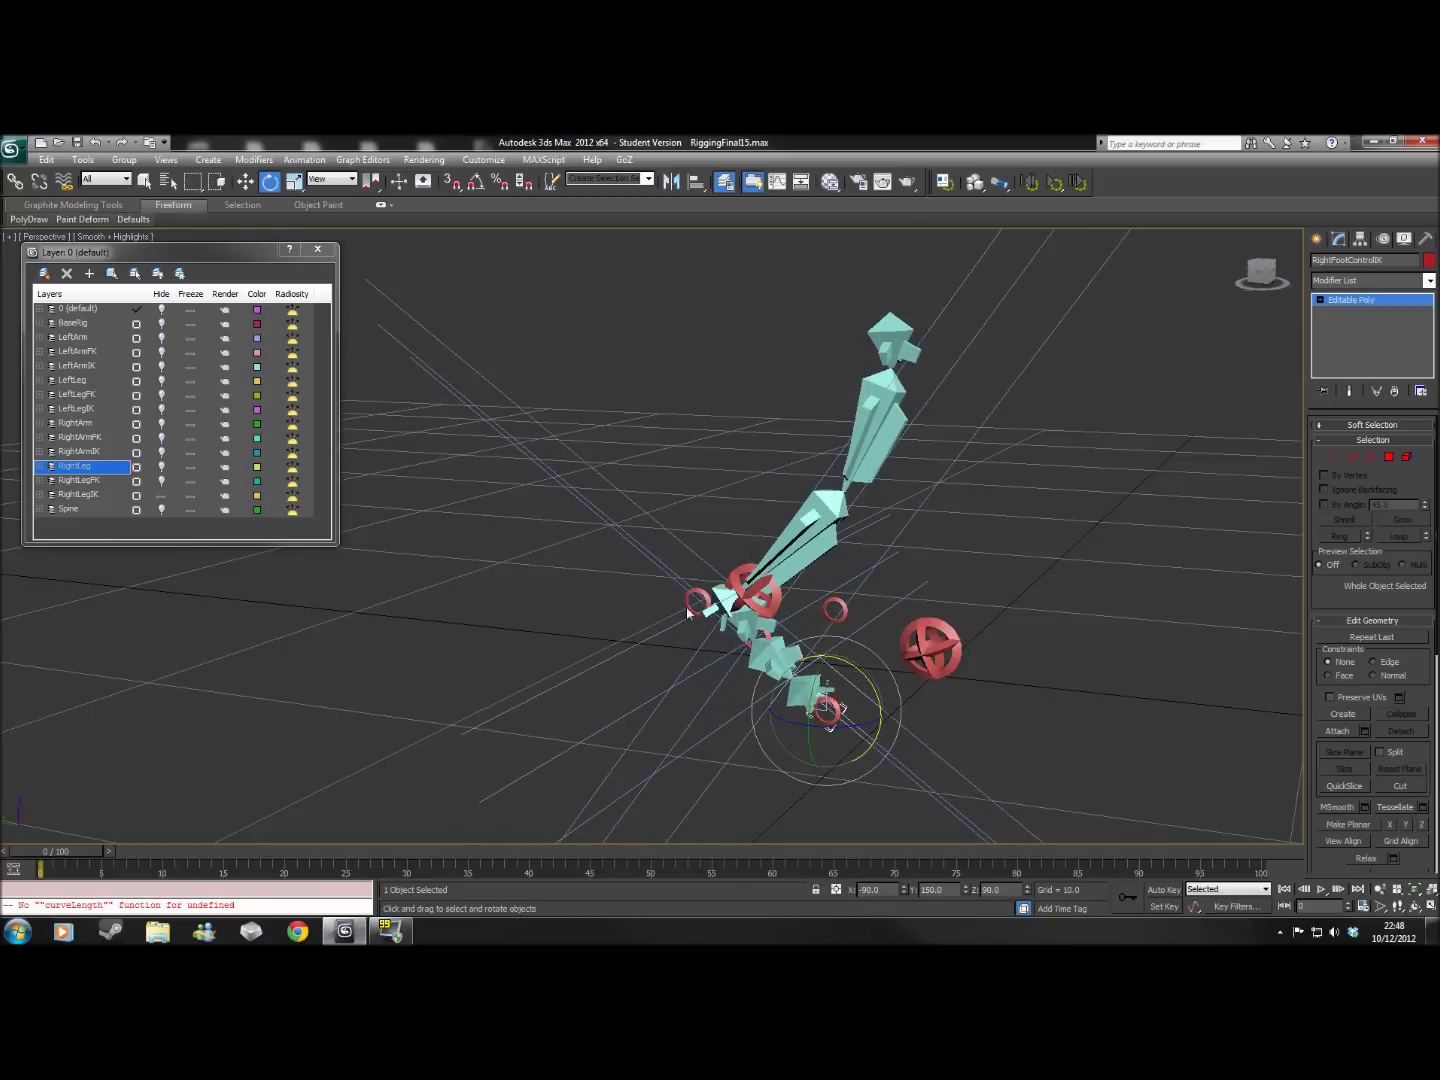
left_click(886, 603)
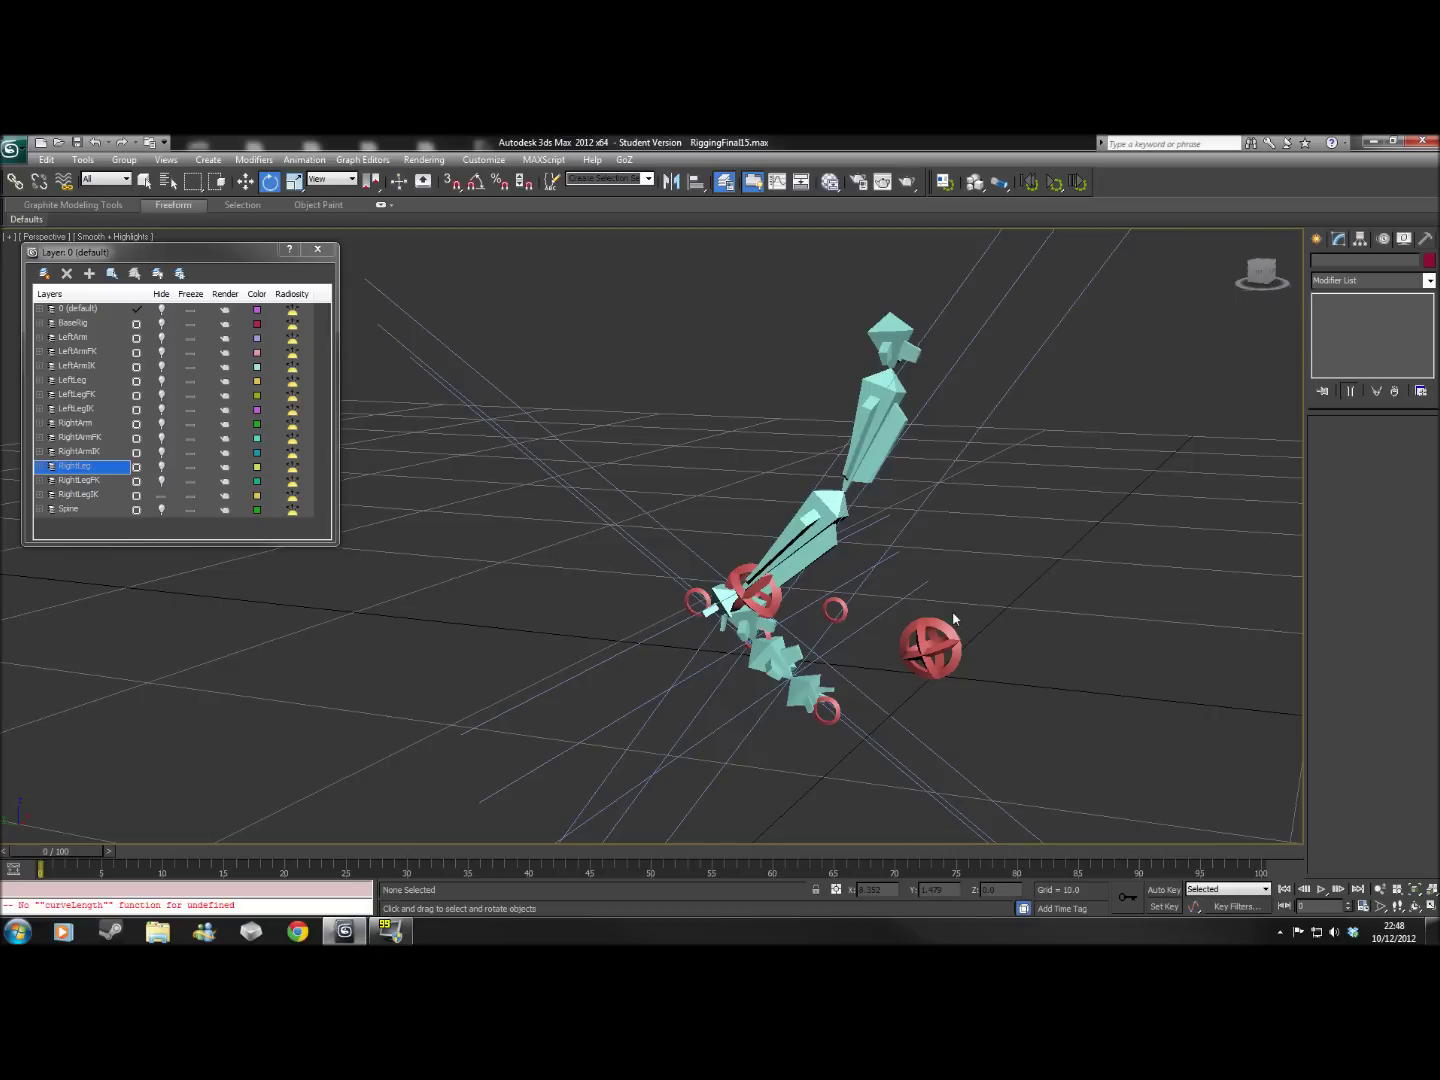
Hide the RightLegIK layer and unhide the Spine layer to isolate the spine bones and their controls
left_click(164, 496)
middle_click_drag(820, 530, 803, 580)
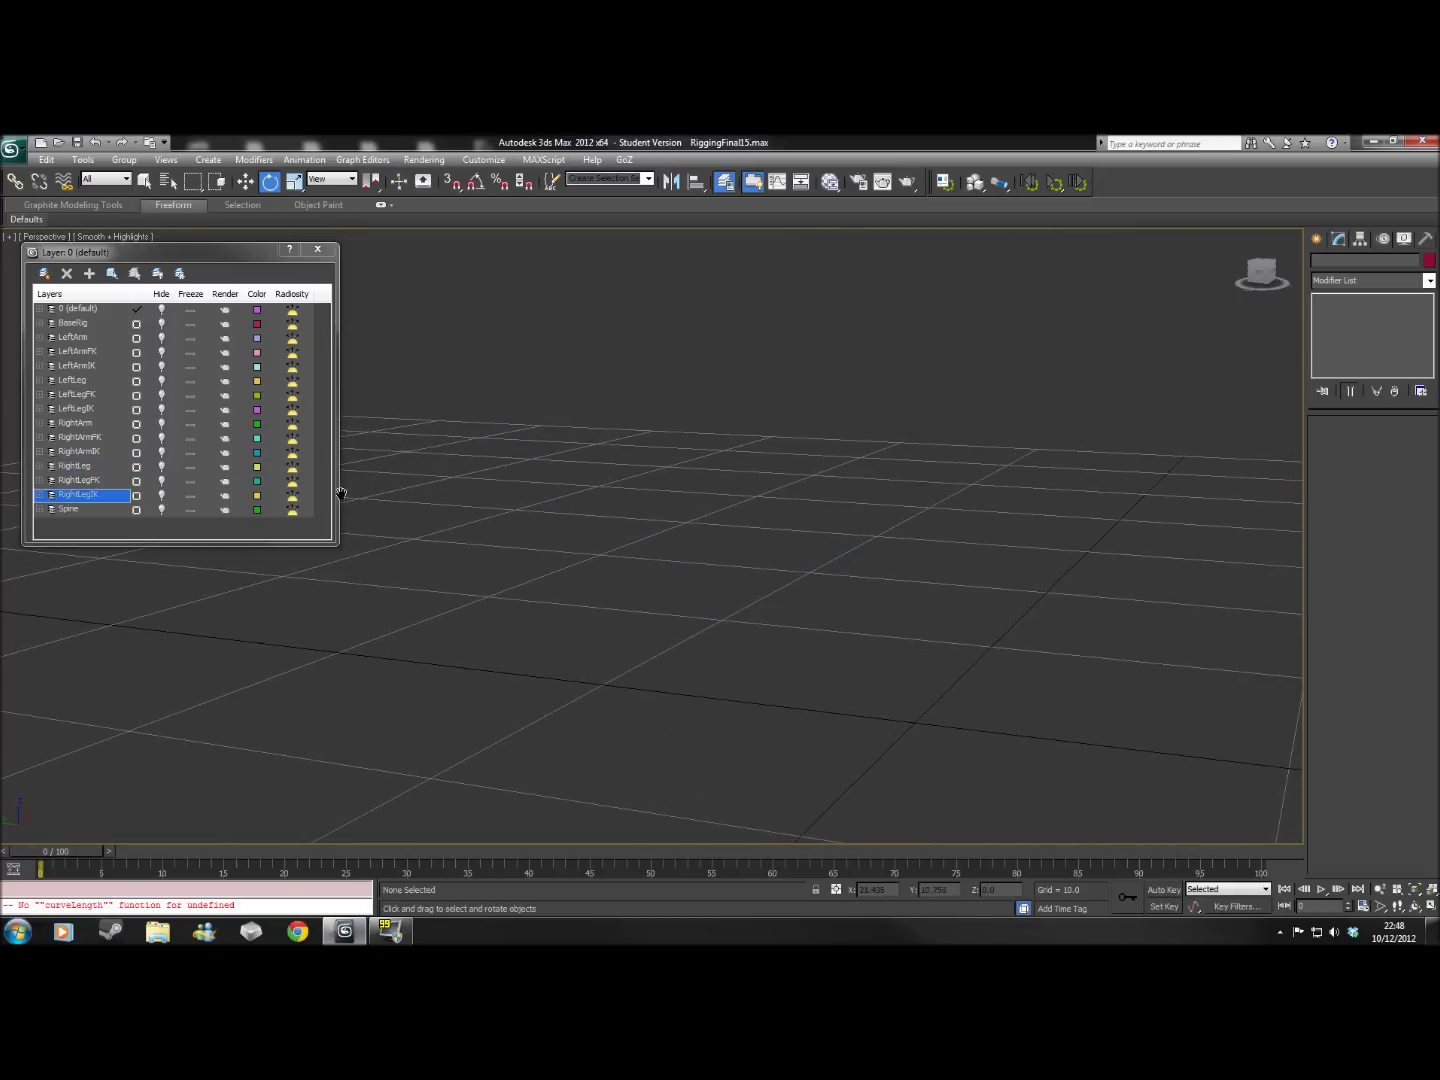
left_click(162, 509)
middle_click_drag(906, 505, 920, 603)
scroll(924, 580, "down", 3)
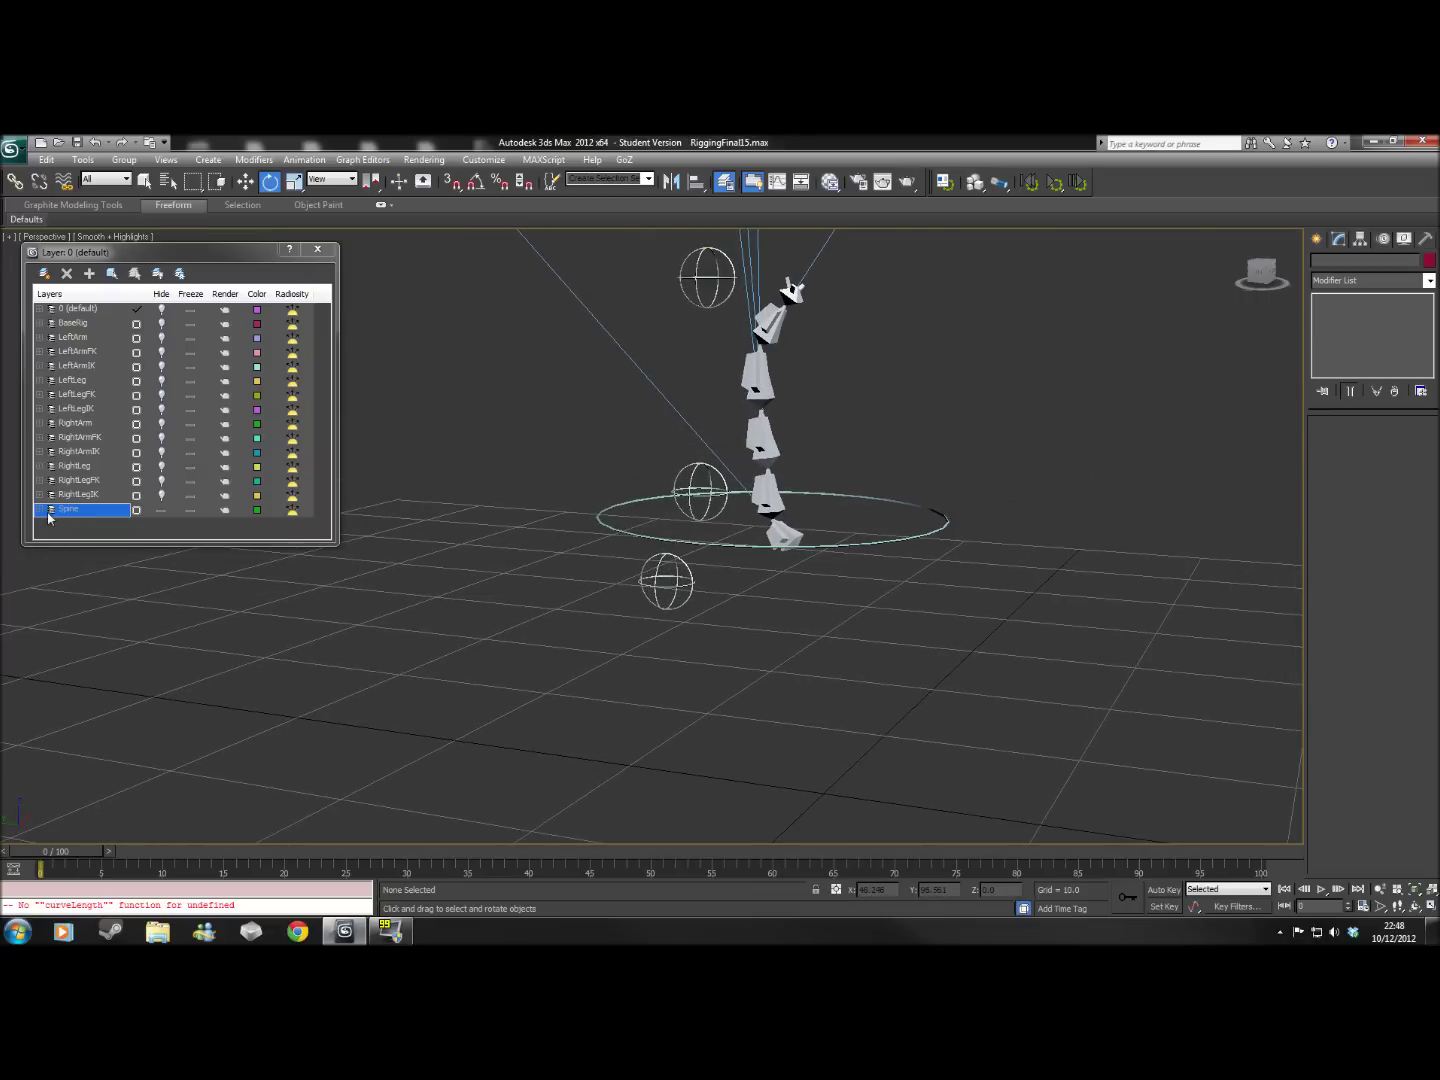
middle_click_drag(653, 499, 632, 551)
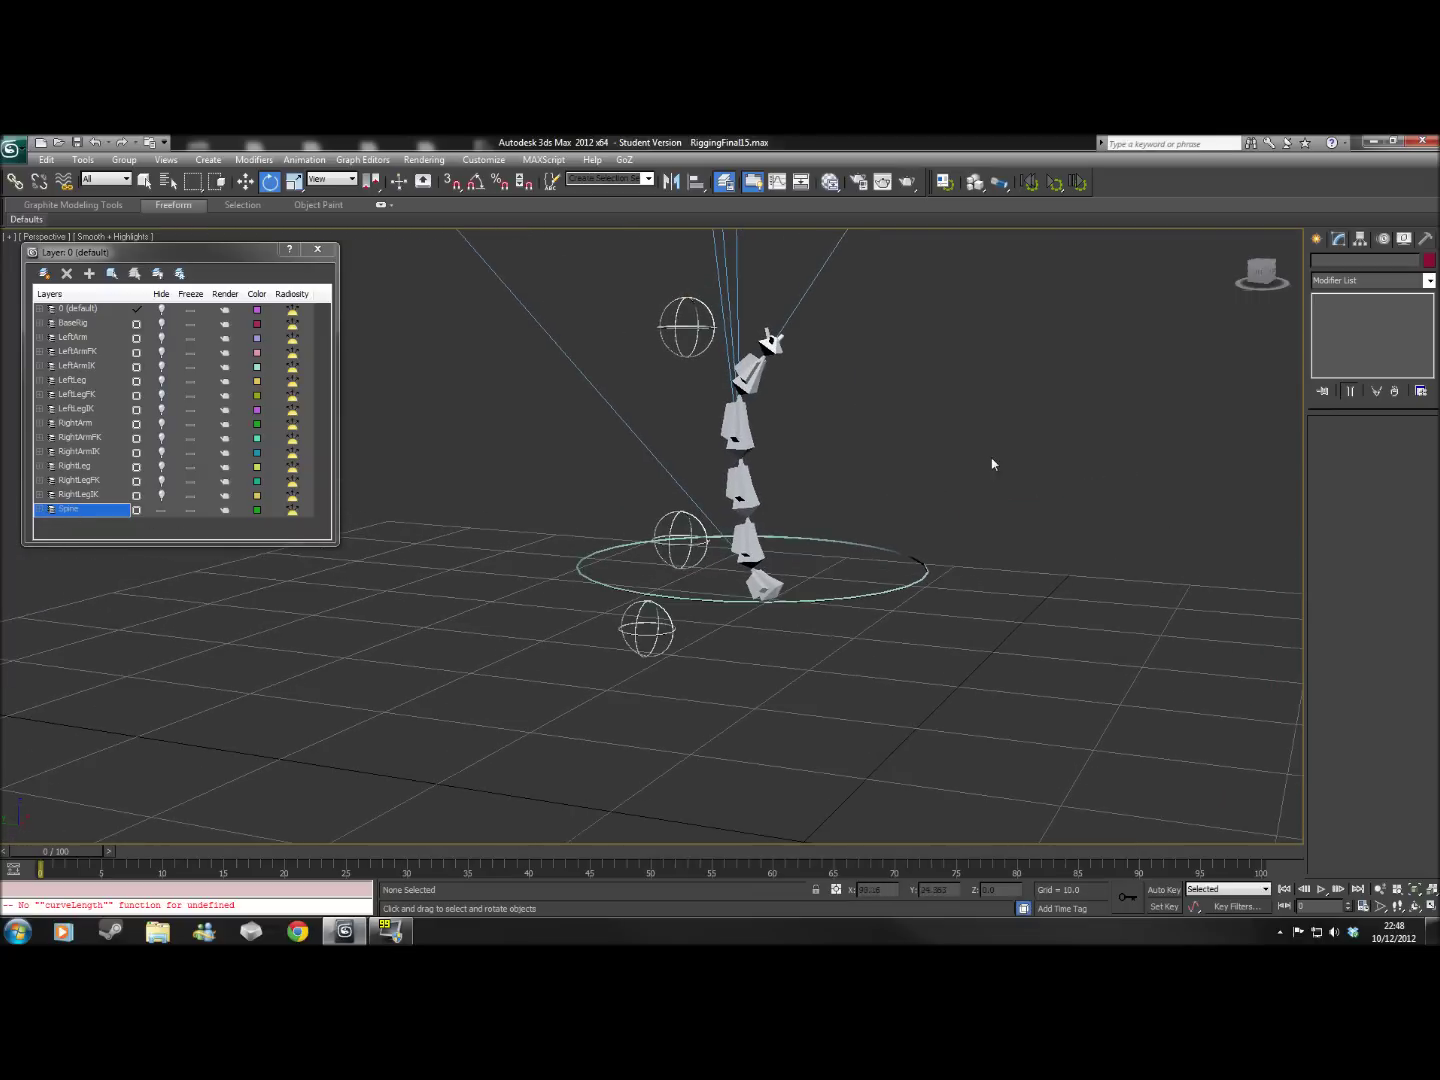
Unhide all objects without unhiding the layers
right_click(992, 454)
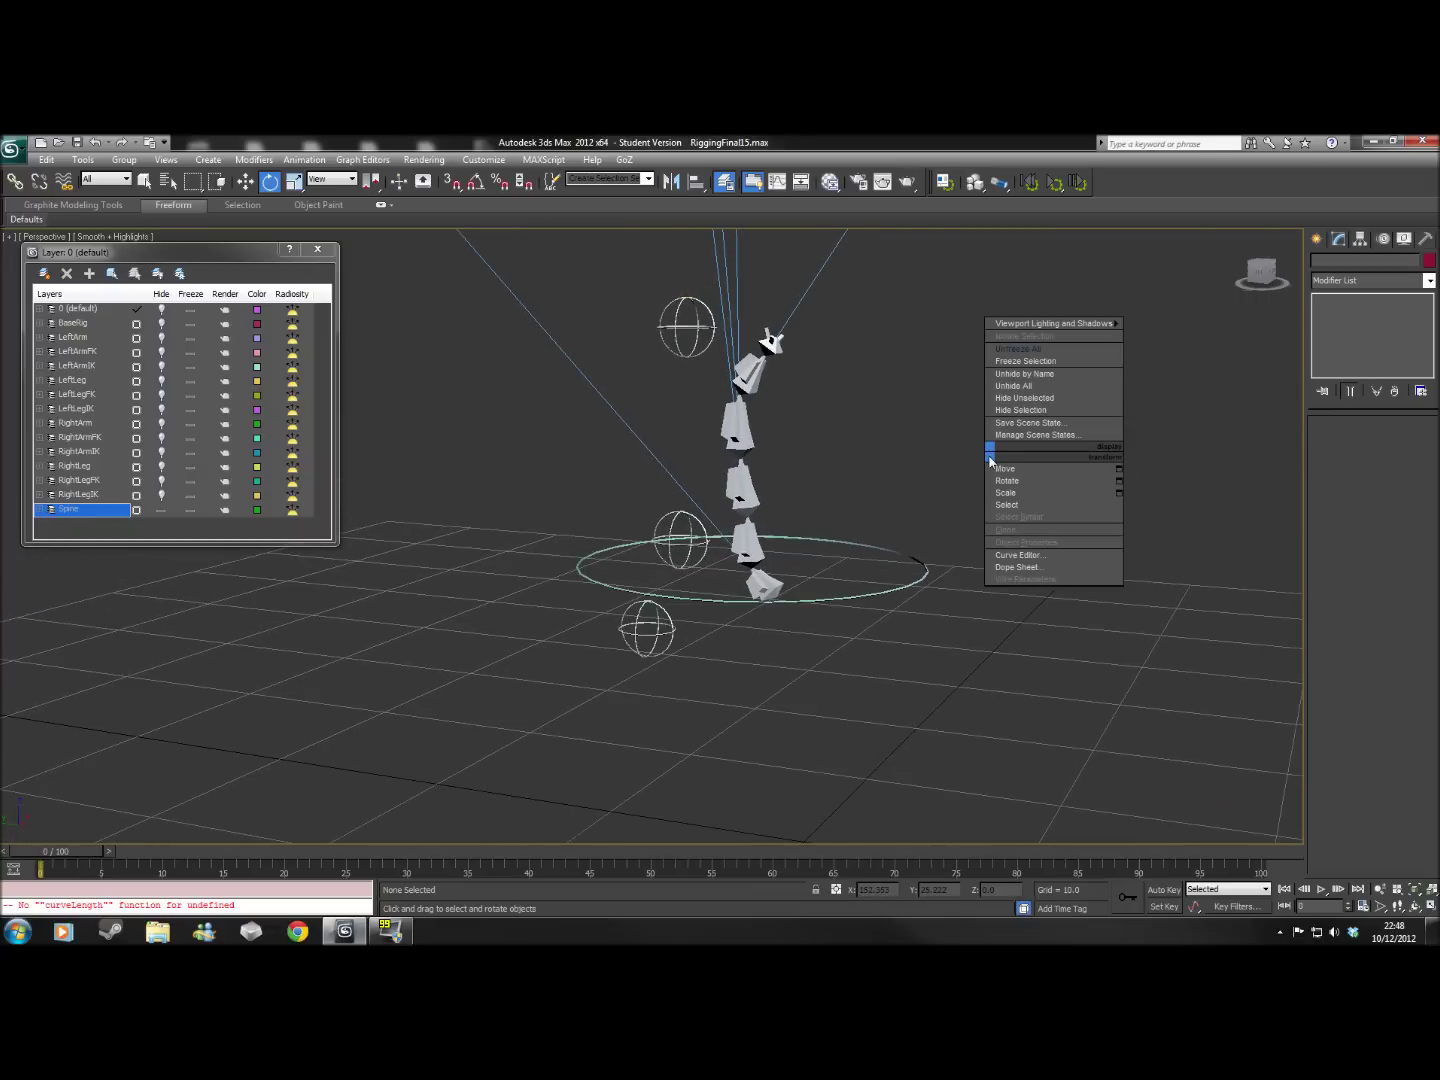
left_click(1031, 386)
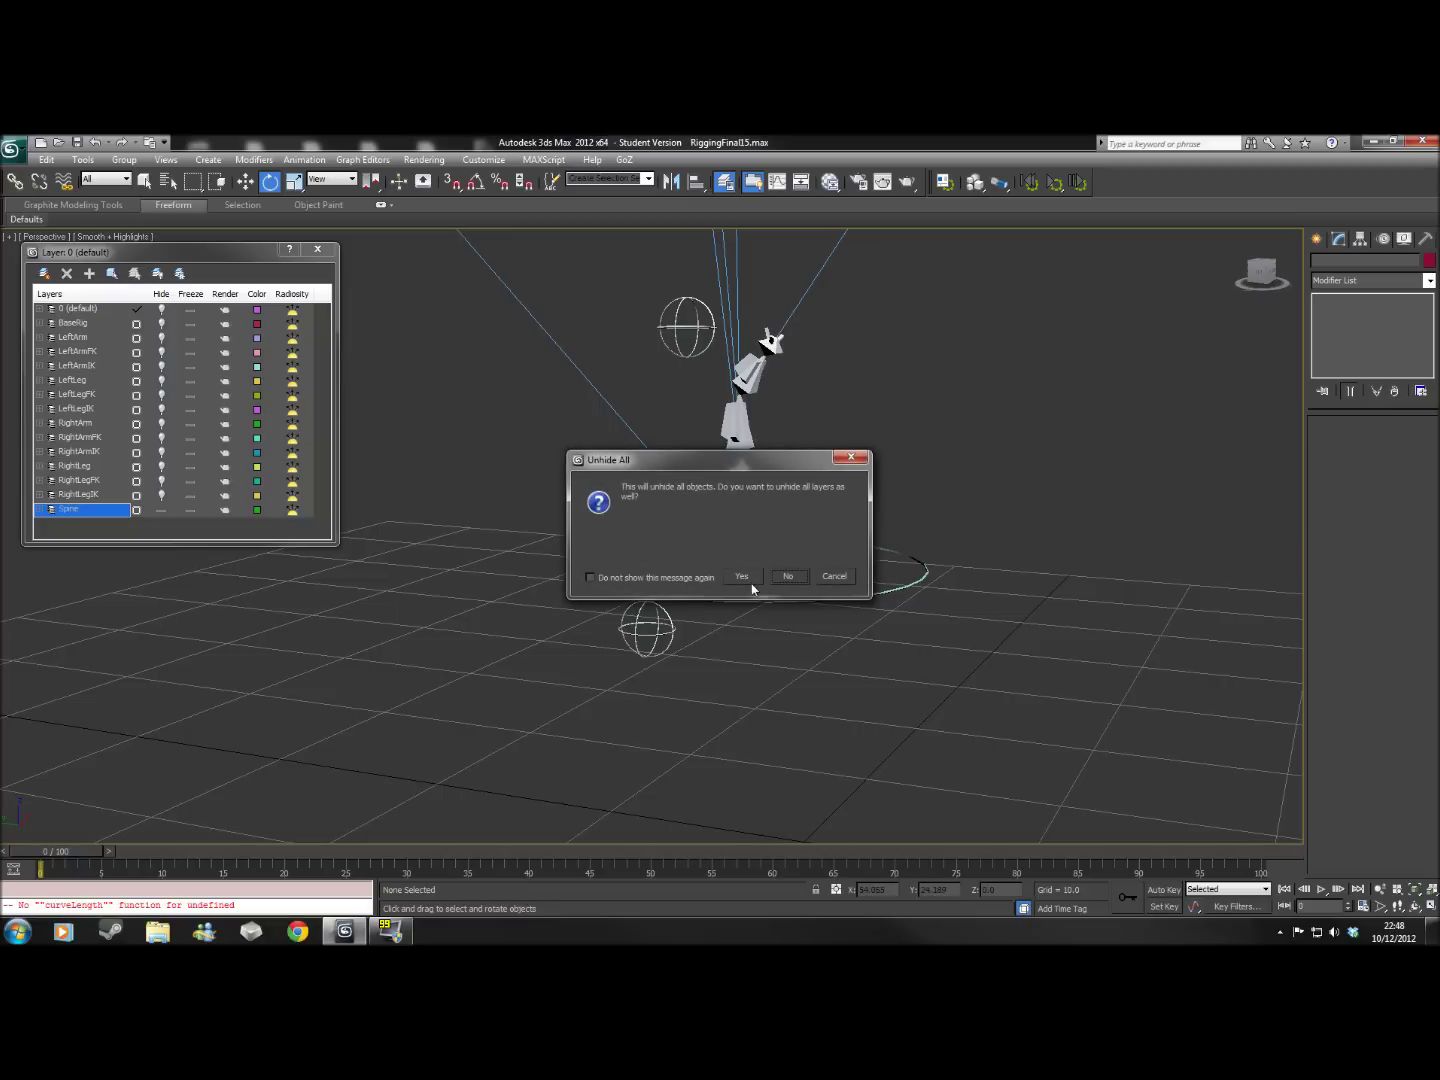
left_click(786, 577)
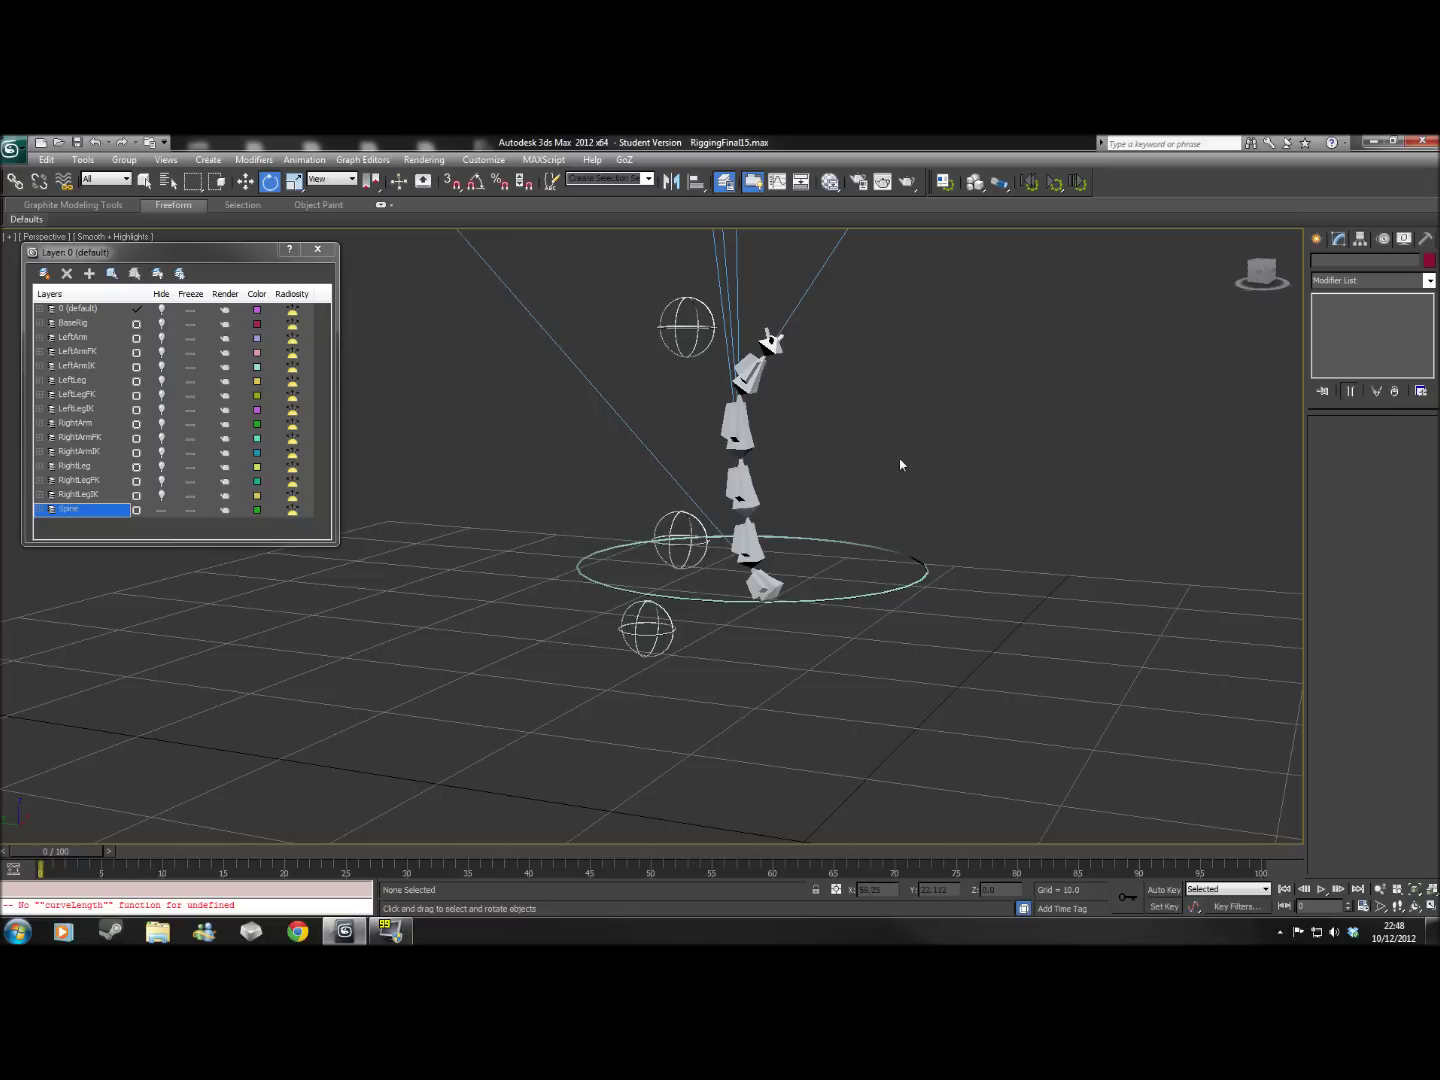
Examine the helper objects along the spine and hide the helpers again
mouse_move(942, 455)
middle_mouse_down()
mouse_move(949, 515)
mouse_move(956, 474)
middle_mouse_up()
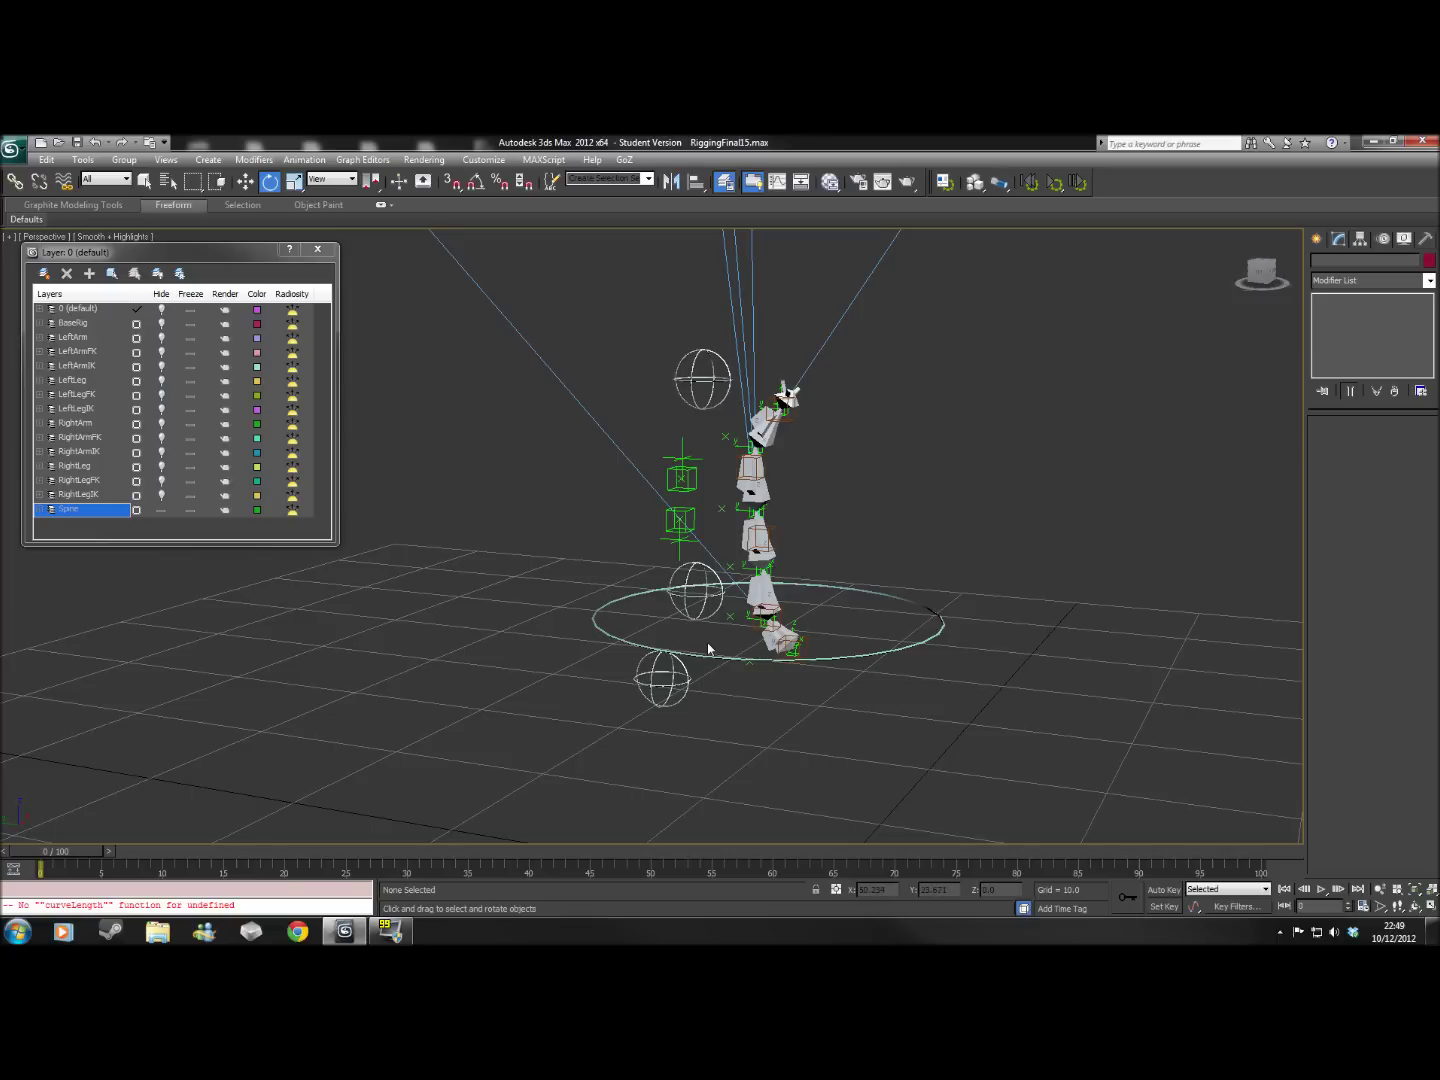
middle_click_drag(995, 541, 1016, 489)
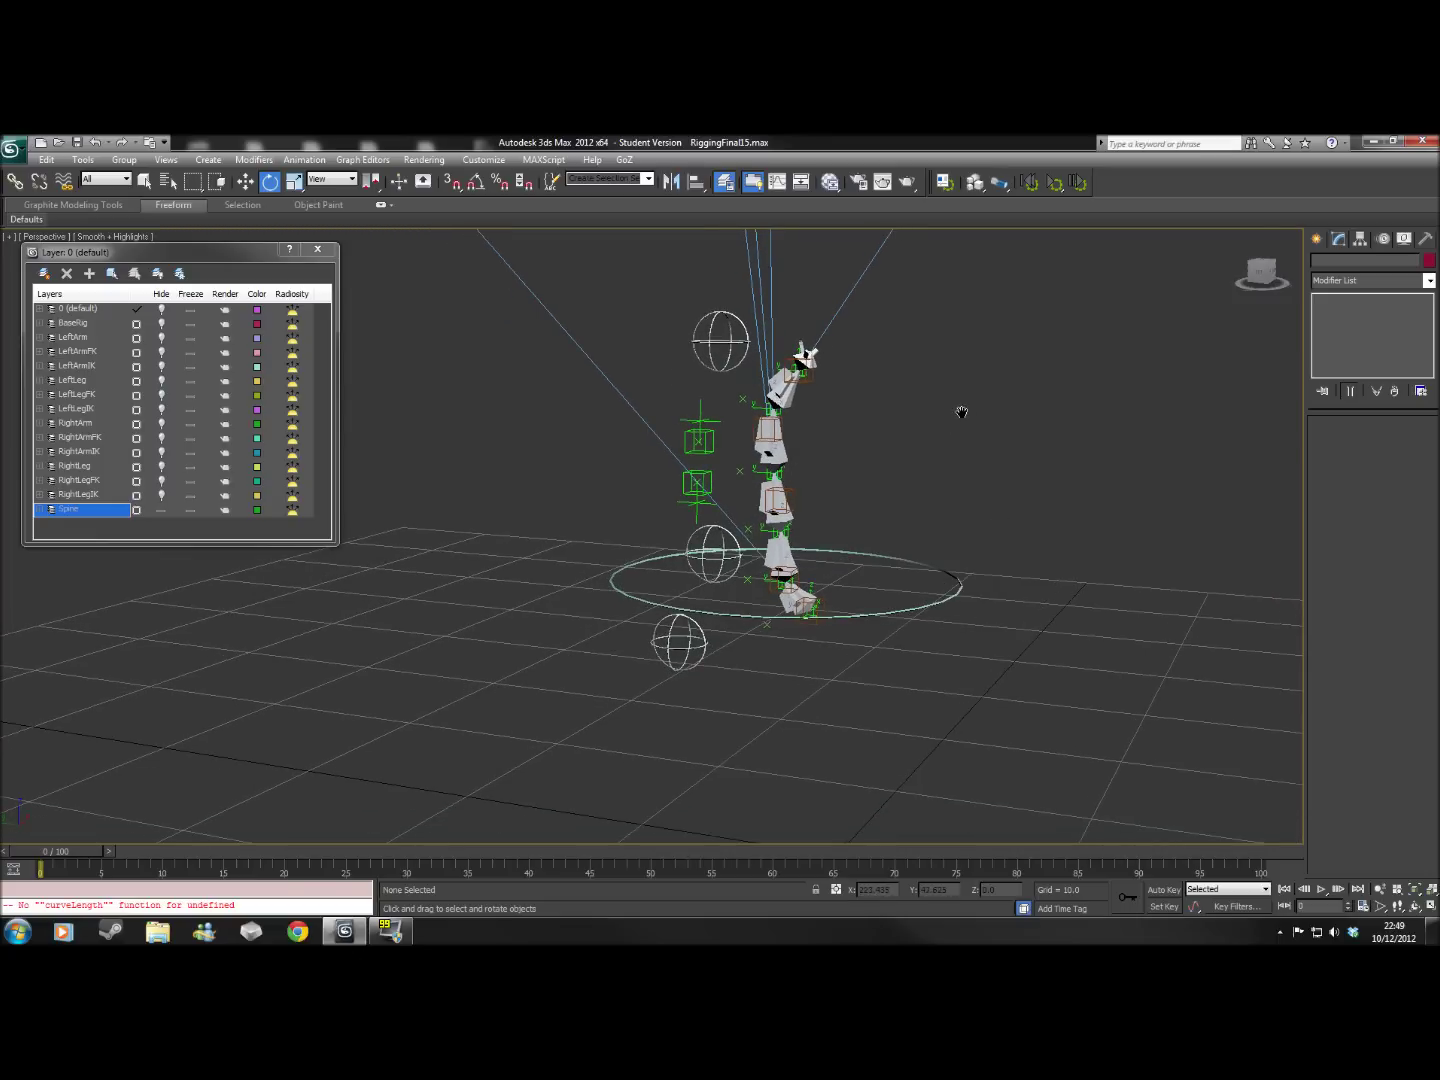
middle_click_drag(961, 412, 965, 437)
key("shift+h")
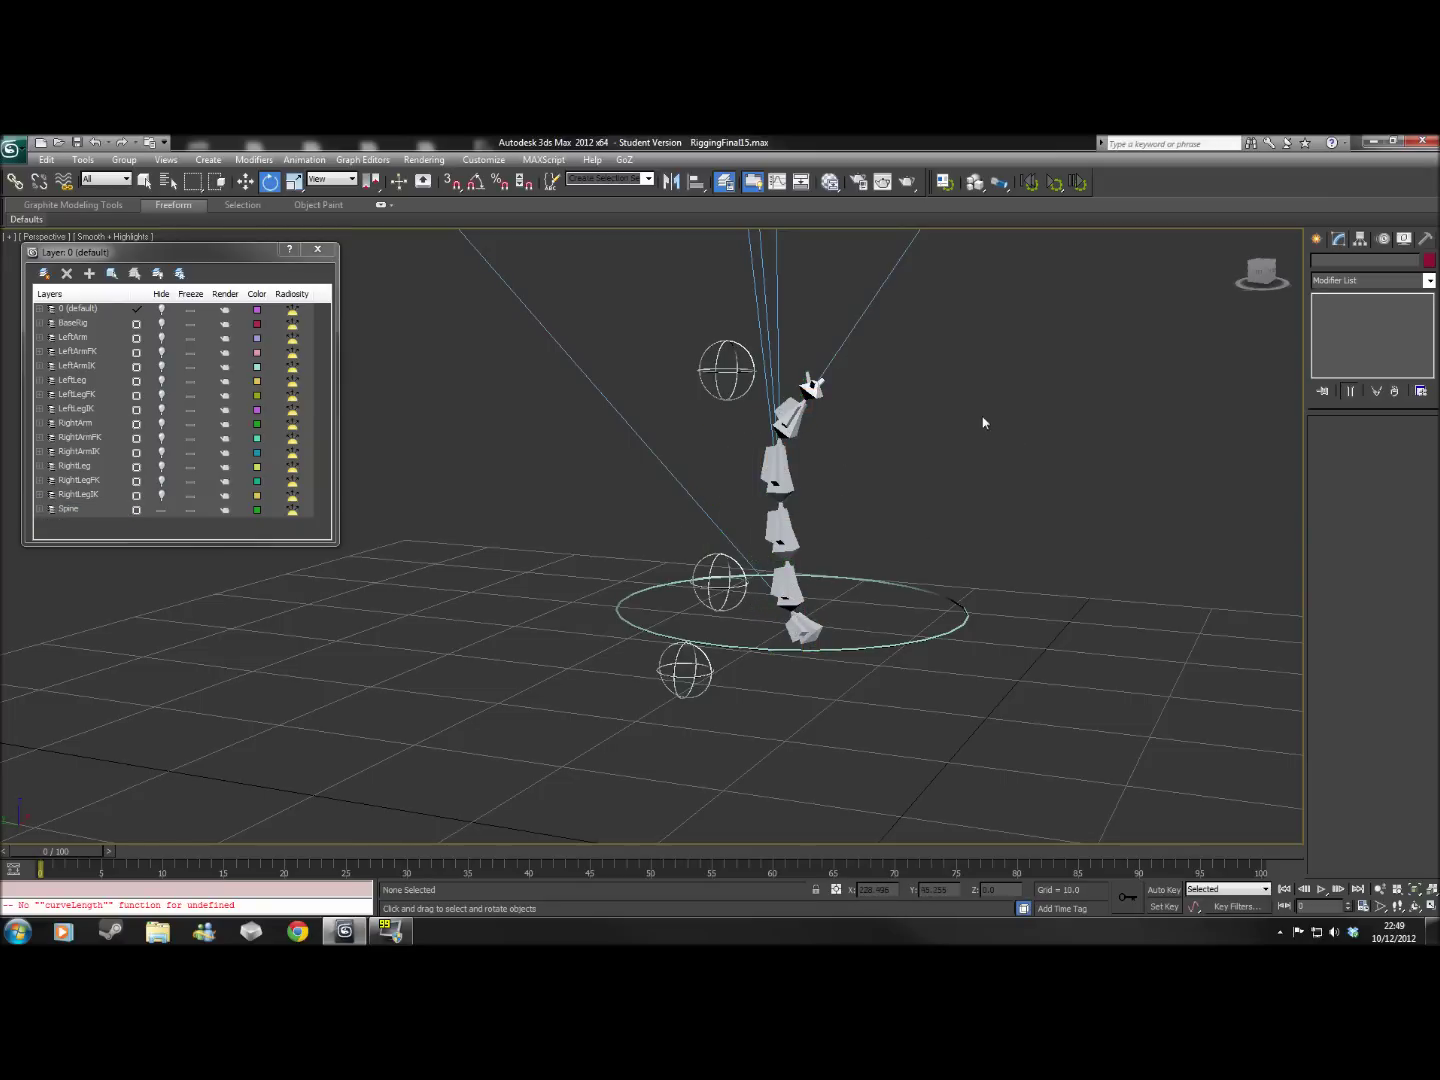
Test-rotate the WaistControl circle around the base of the spine and cancel the rotation
middle_click_drag(990, 427, 998, 446)
scroll(993, 497, "up", 2)
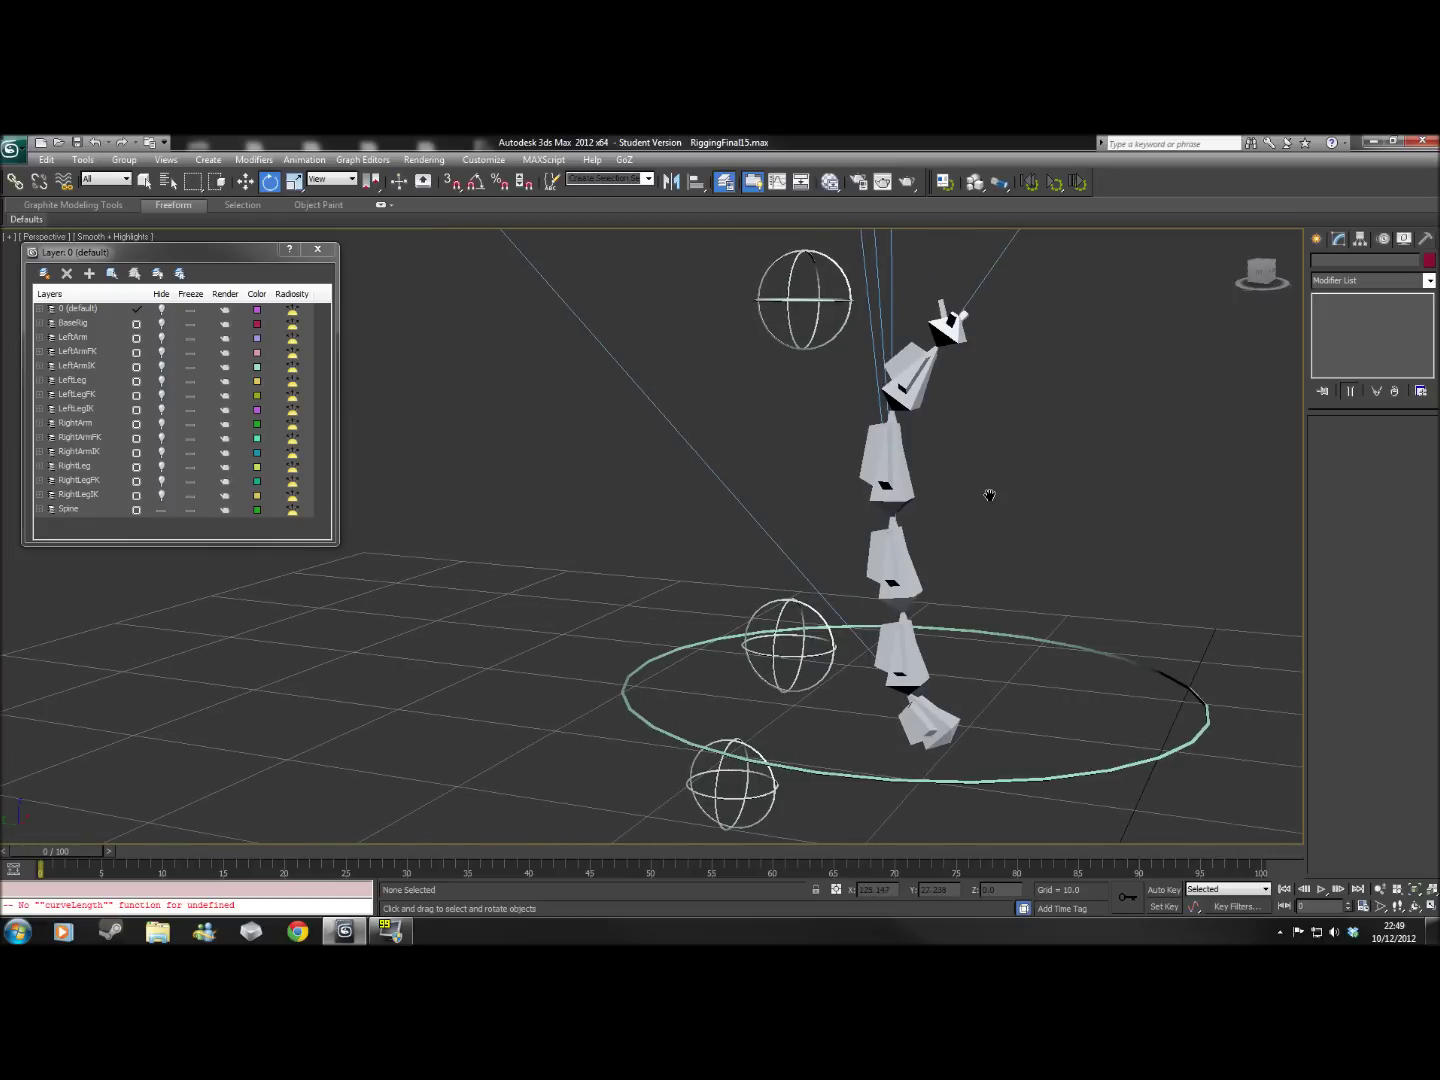
scroll(966, 482, "up", 2)
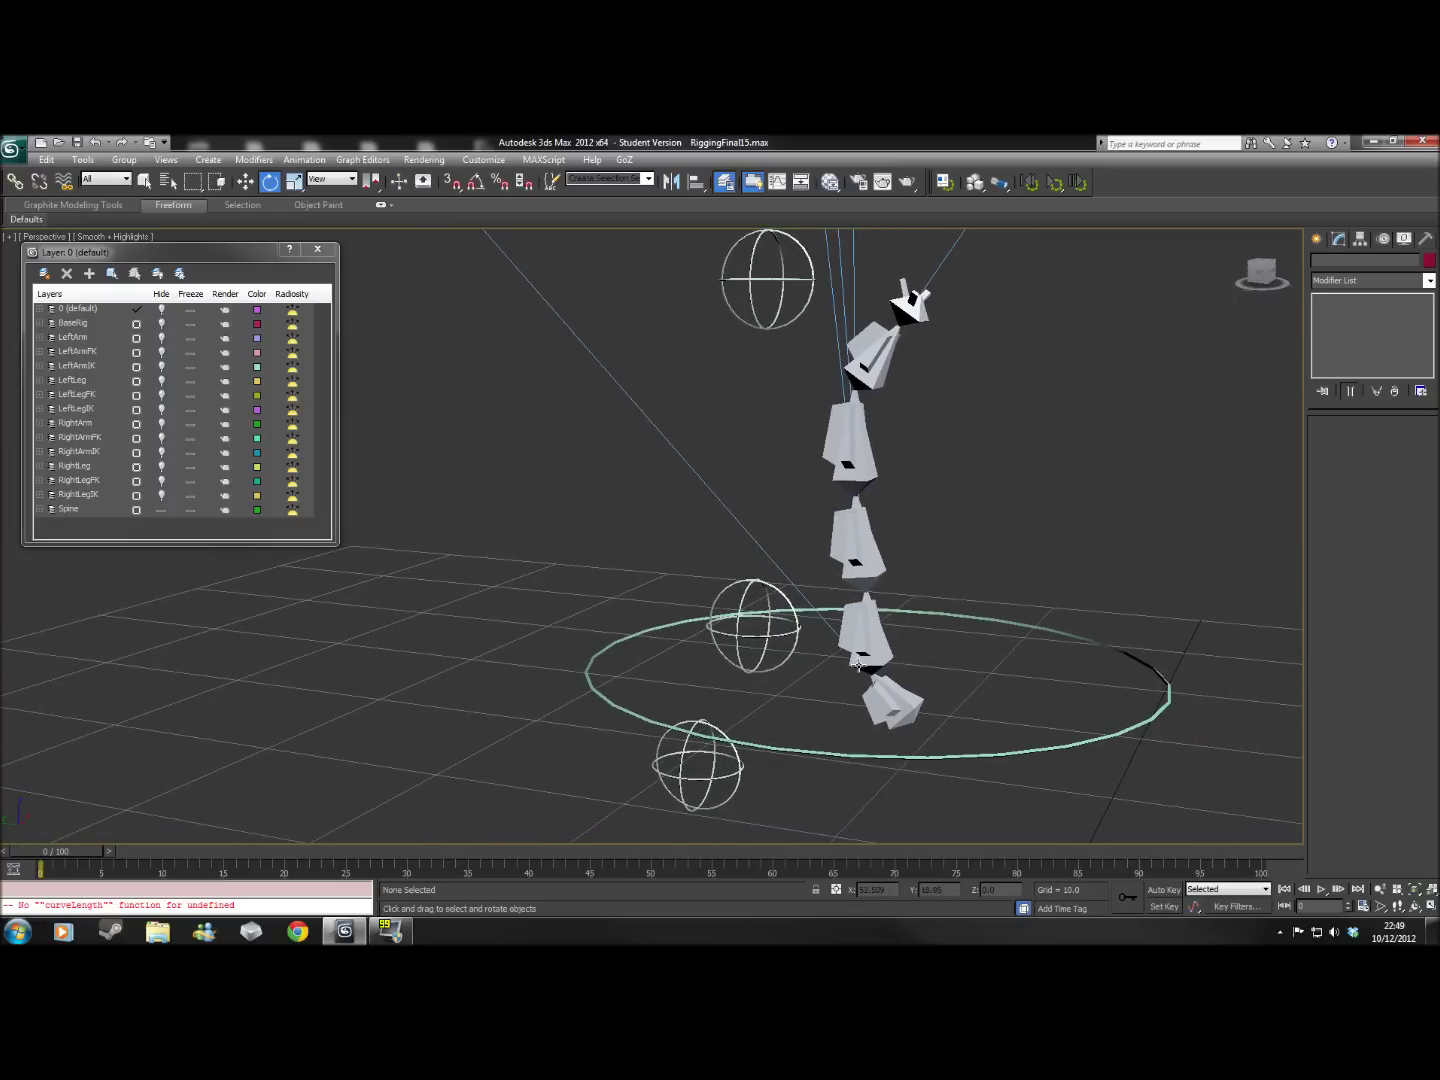
left_click(909, 754)
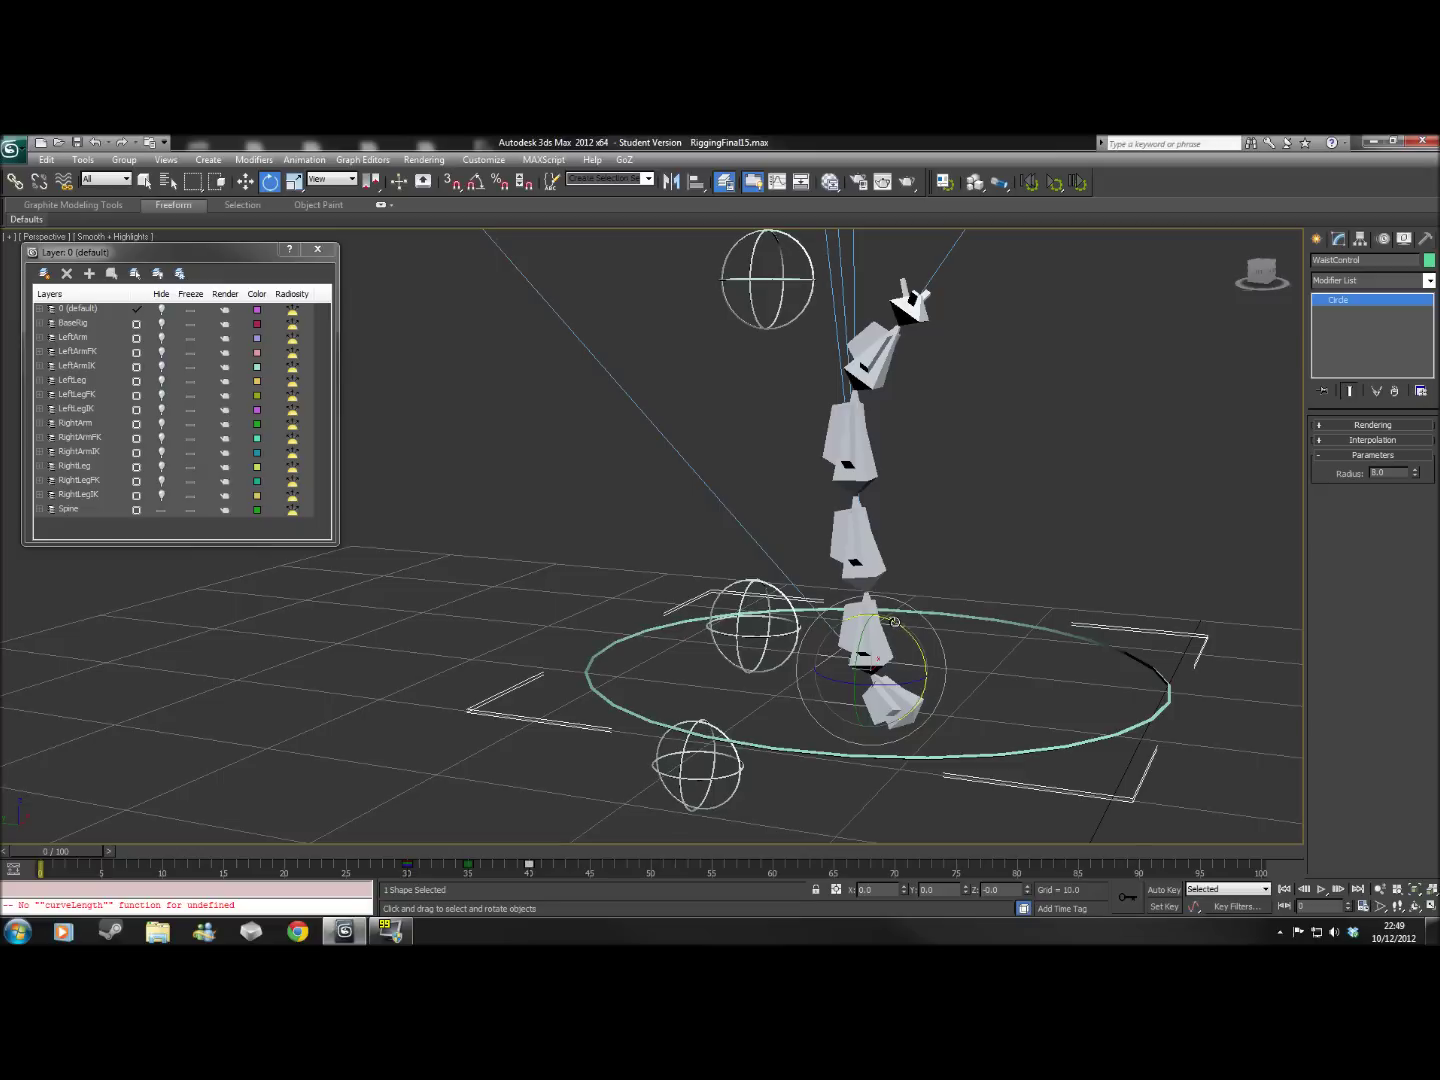
left_click_drag(895, 622, 886, 581)
right_click(886, 581)
Select the WaistController sphere behind the waist, test-move it and undo the move
left_click(740, 644)
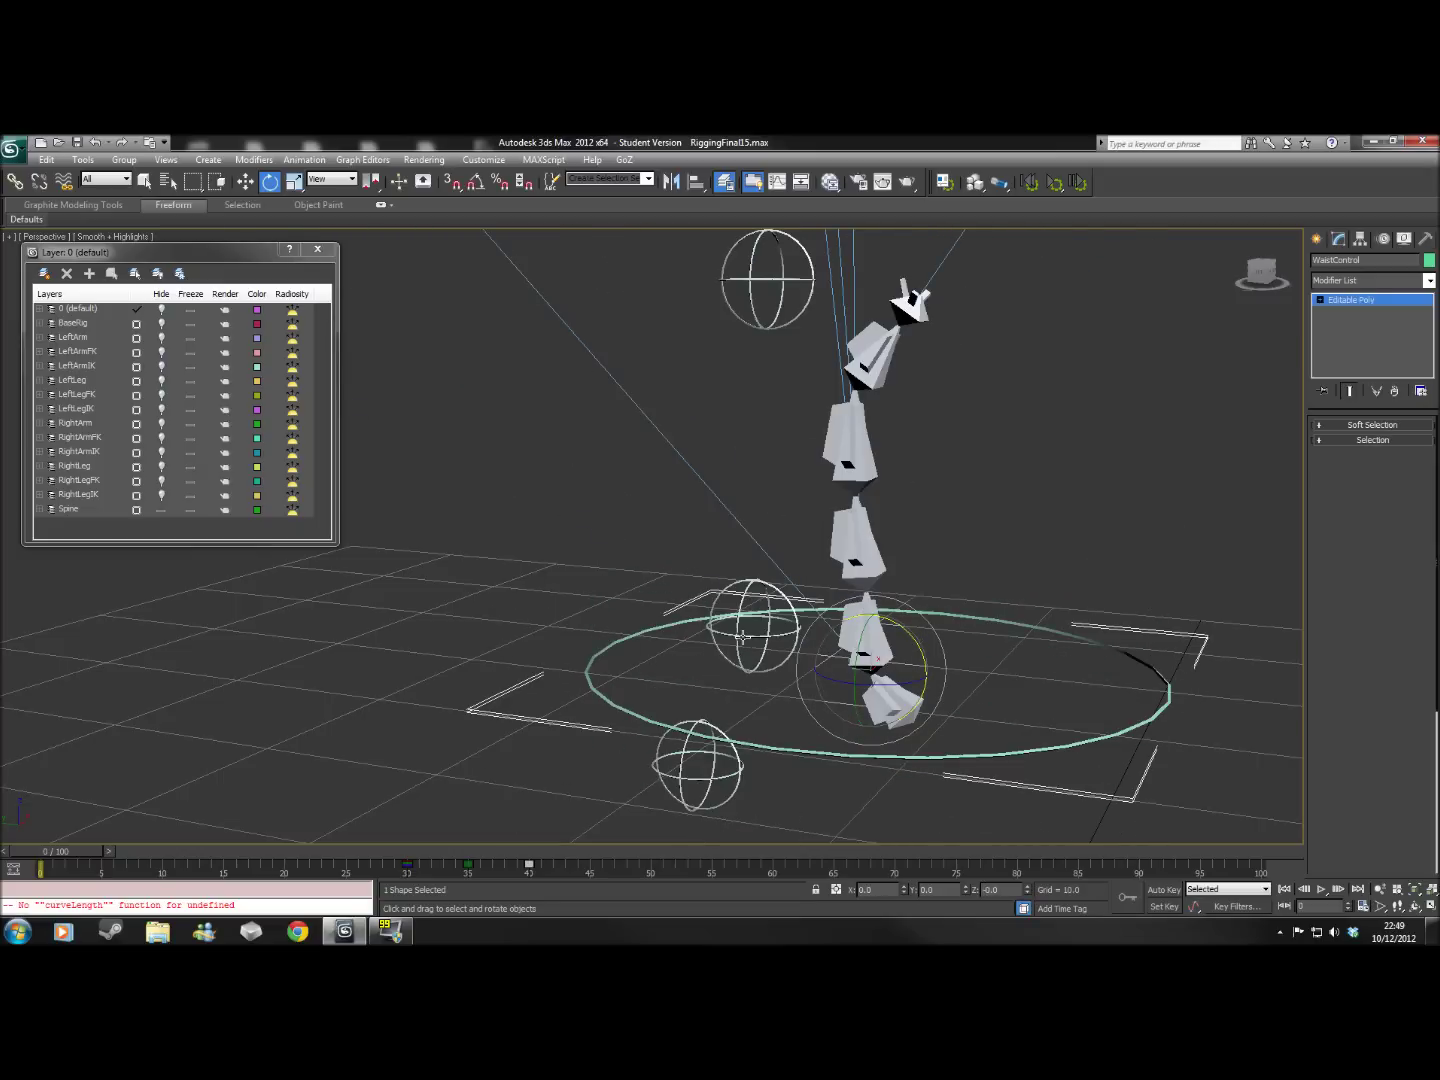
left_click(744, 636)
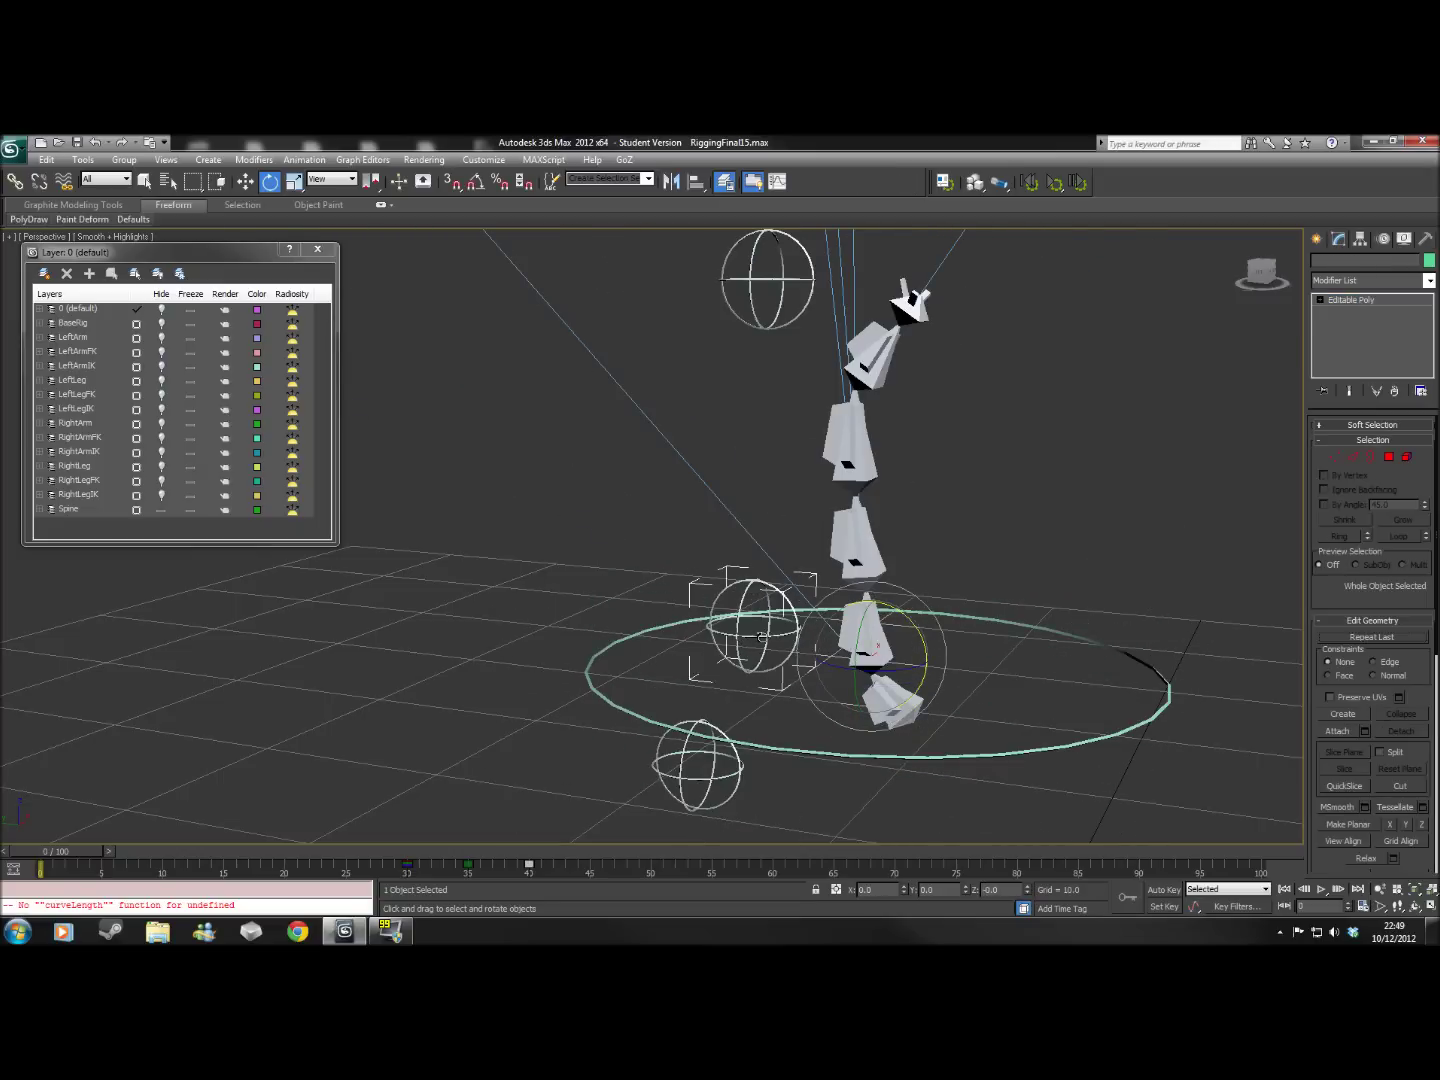
key("w")
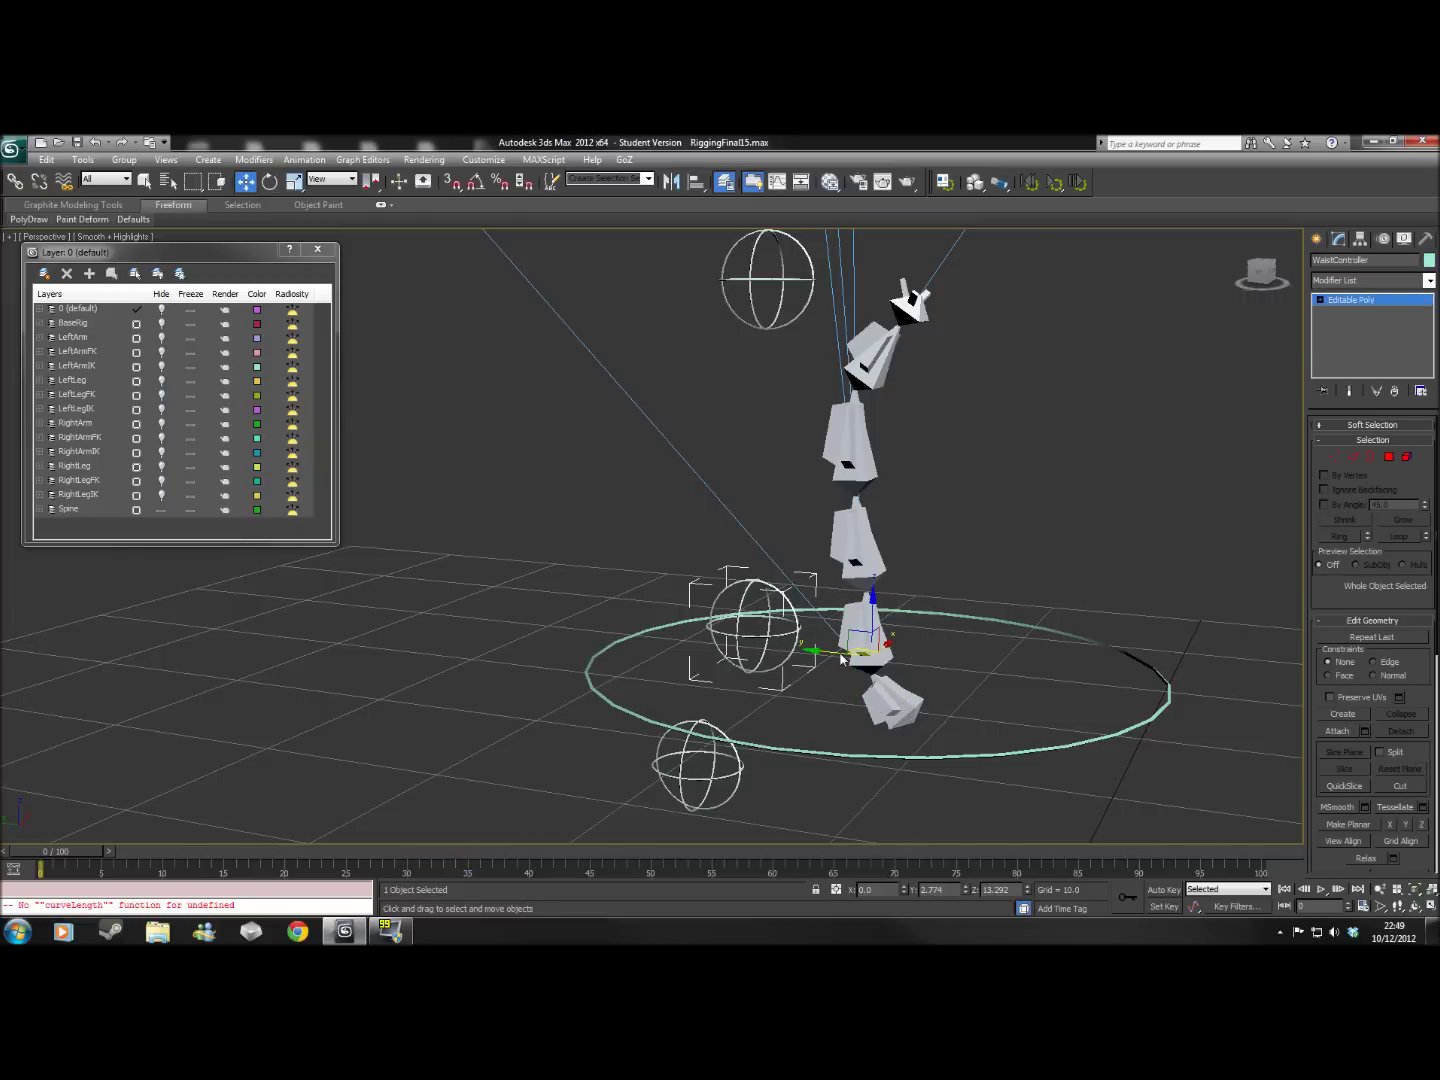
mouse_move(887, 645)
left_mouse_down()
mouse_move(871, 654)
mouse_move(896, 644)
left_mouse_up()
key("ctrl+z")
Test-move the LowerBackControl sphere at the bottom of the spine, undo the move and clear the selection
left_click(710, 778)
left_click(715, 776)
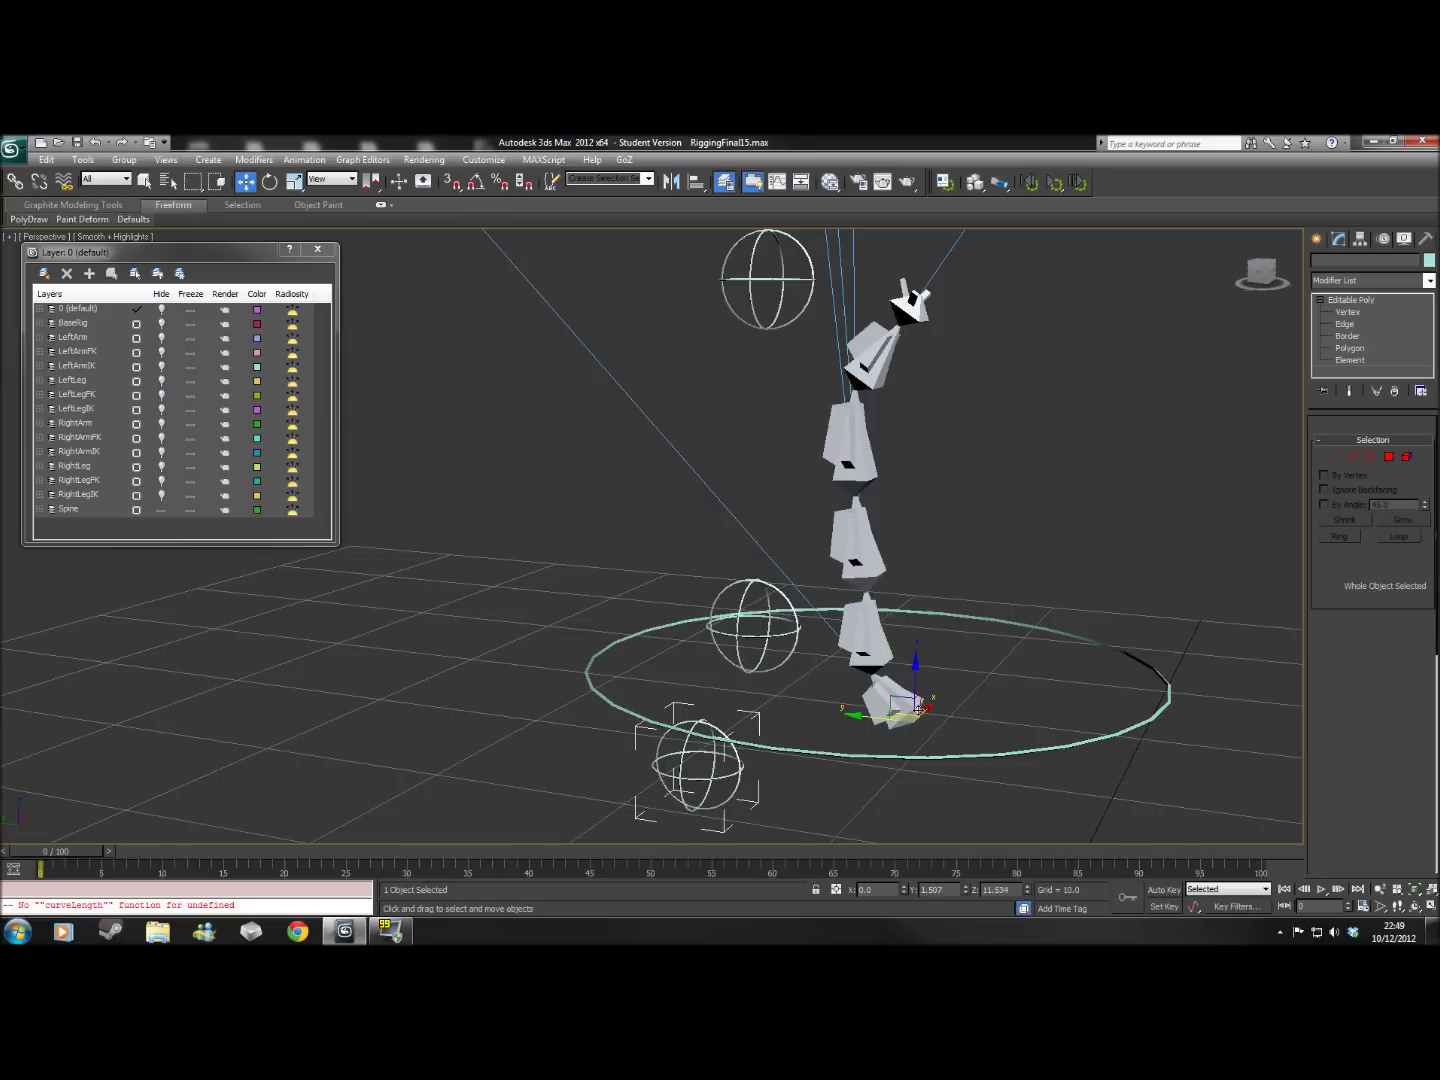
left_click_drag(928, 709, 925, 713)
key("ctrl+z")
scroll(1020, 677, "down", 4)
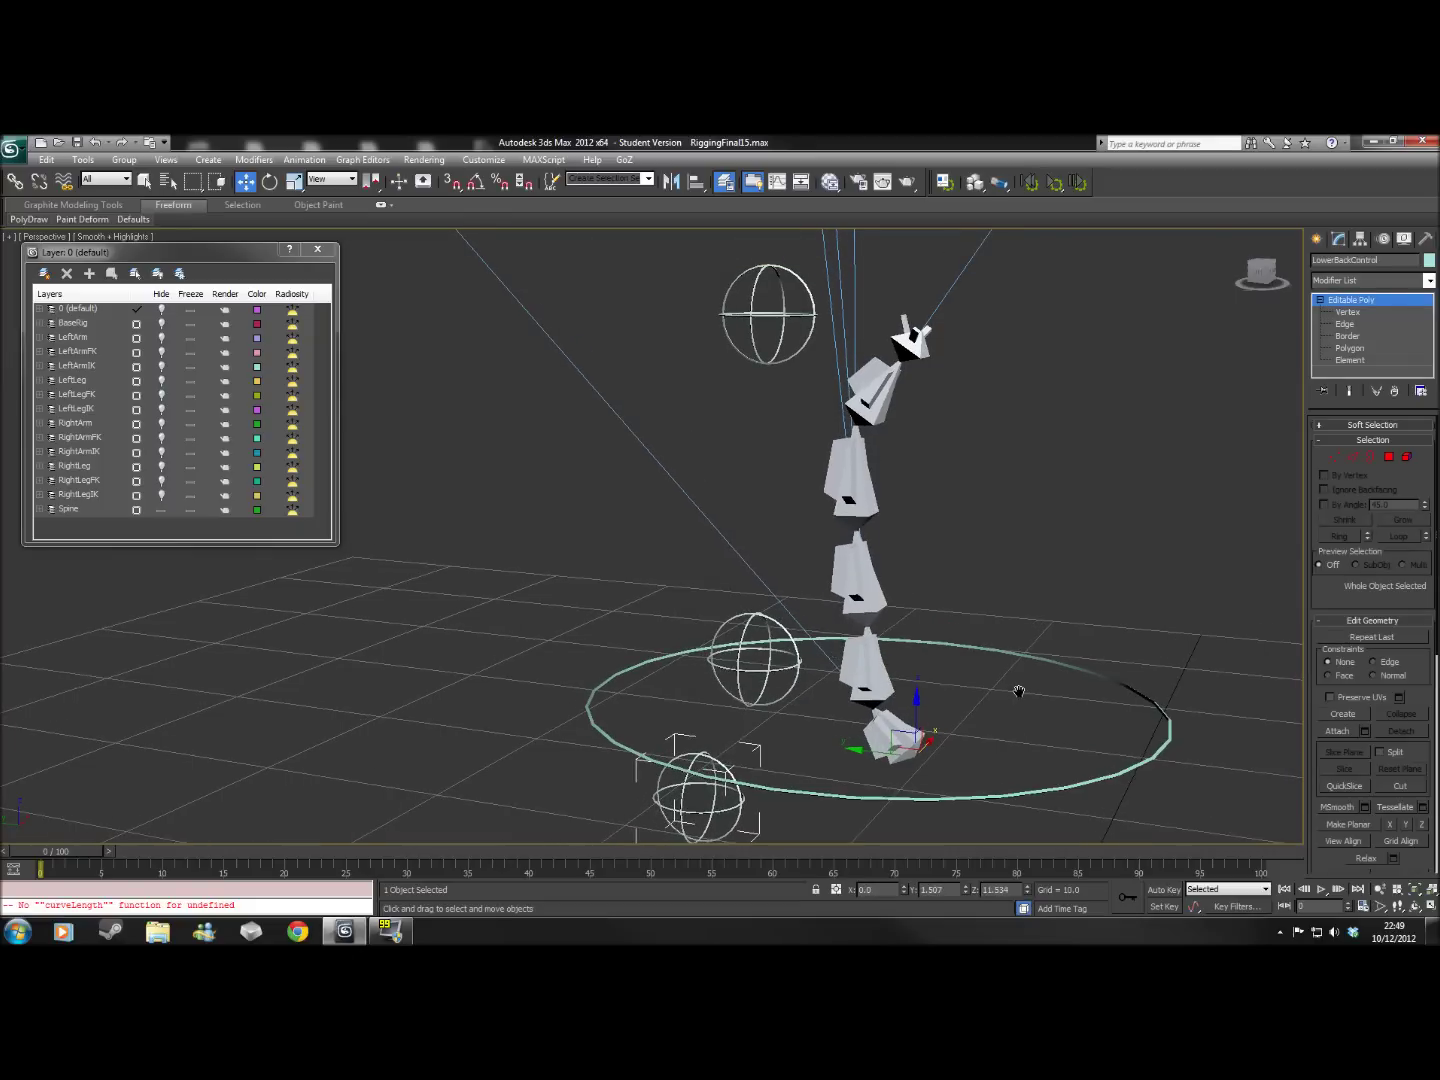
left_click(1030, 563)
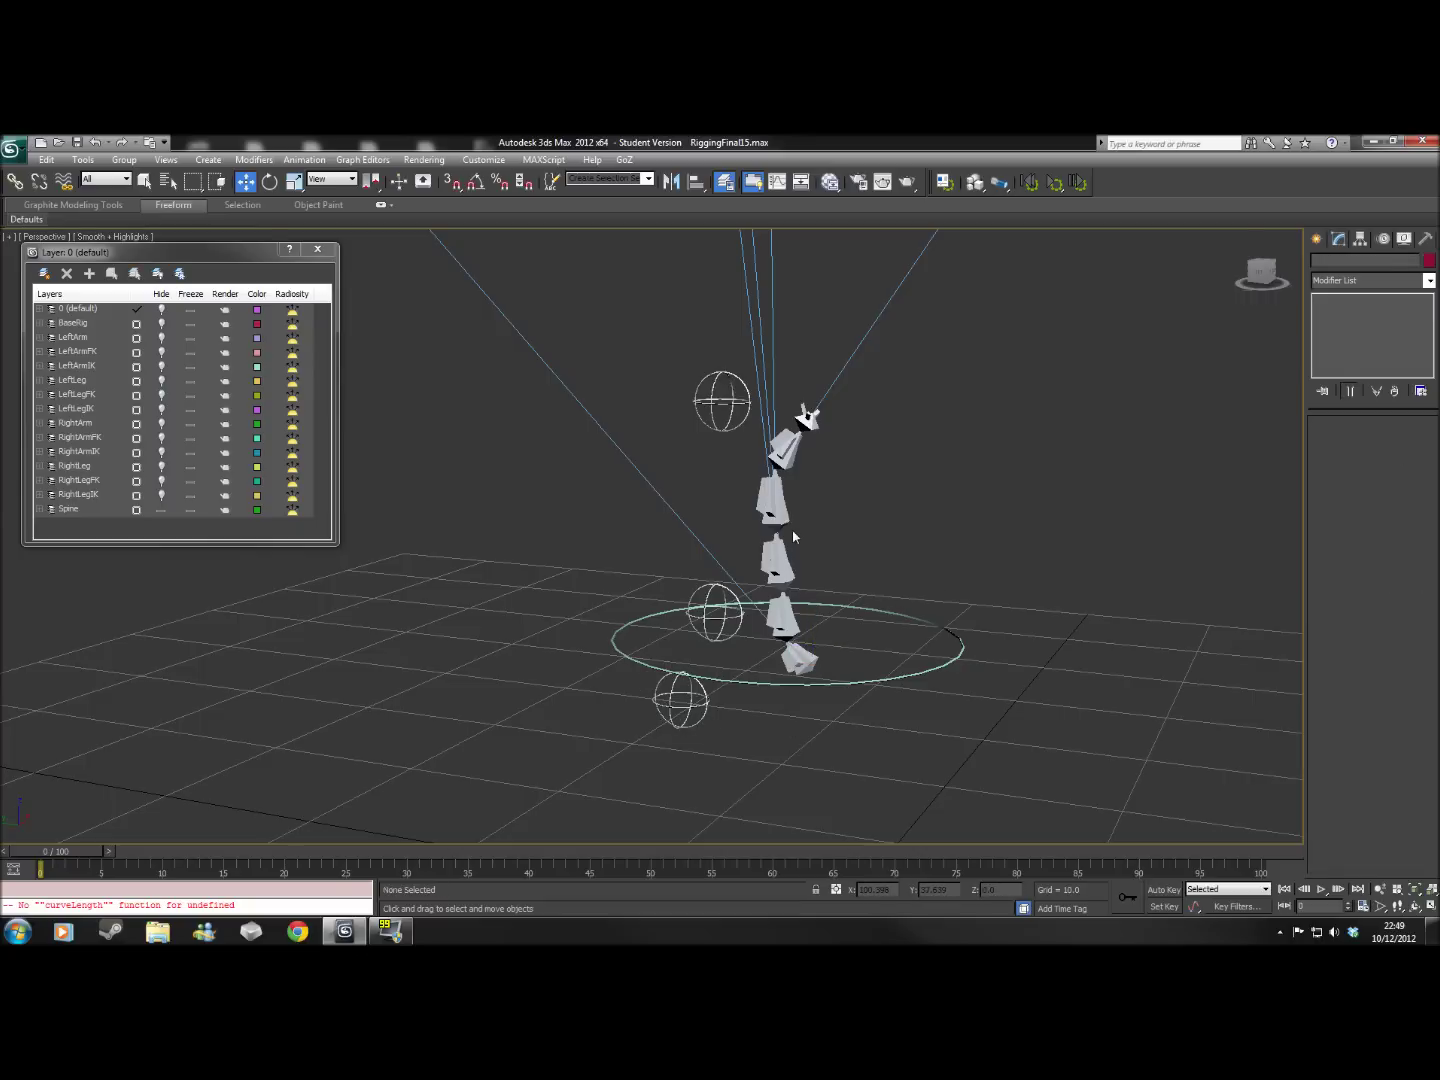
Unhide the 0 (default) layer and hide the Spine layer to show only the character mesh in a three-quarter front view
middle_click_drag(816, 535, 849, 530)
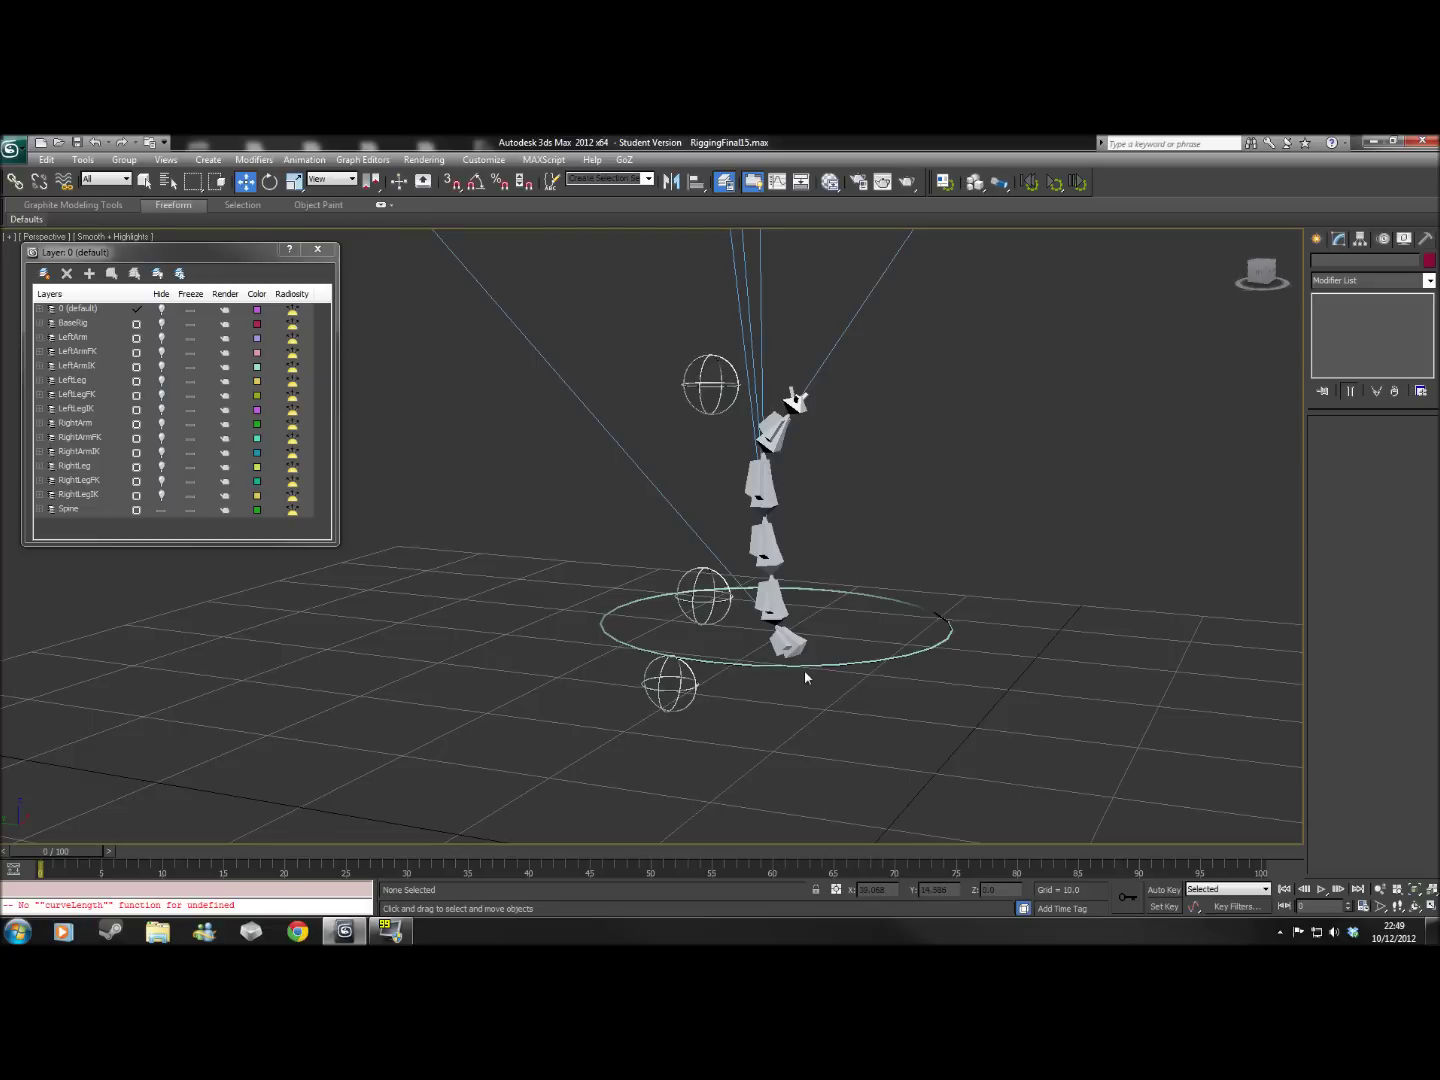
middle_click_drag(916, 498, 910, 500)
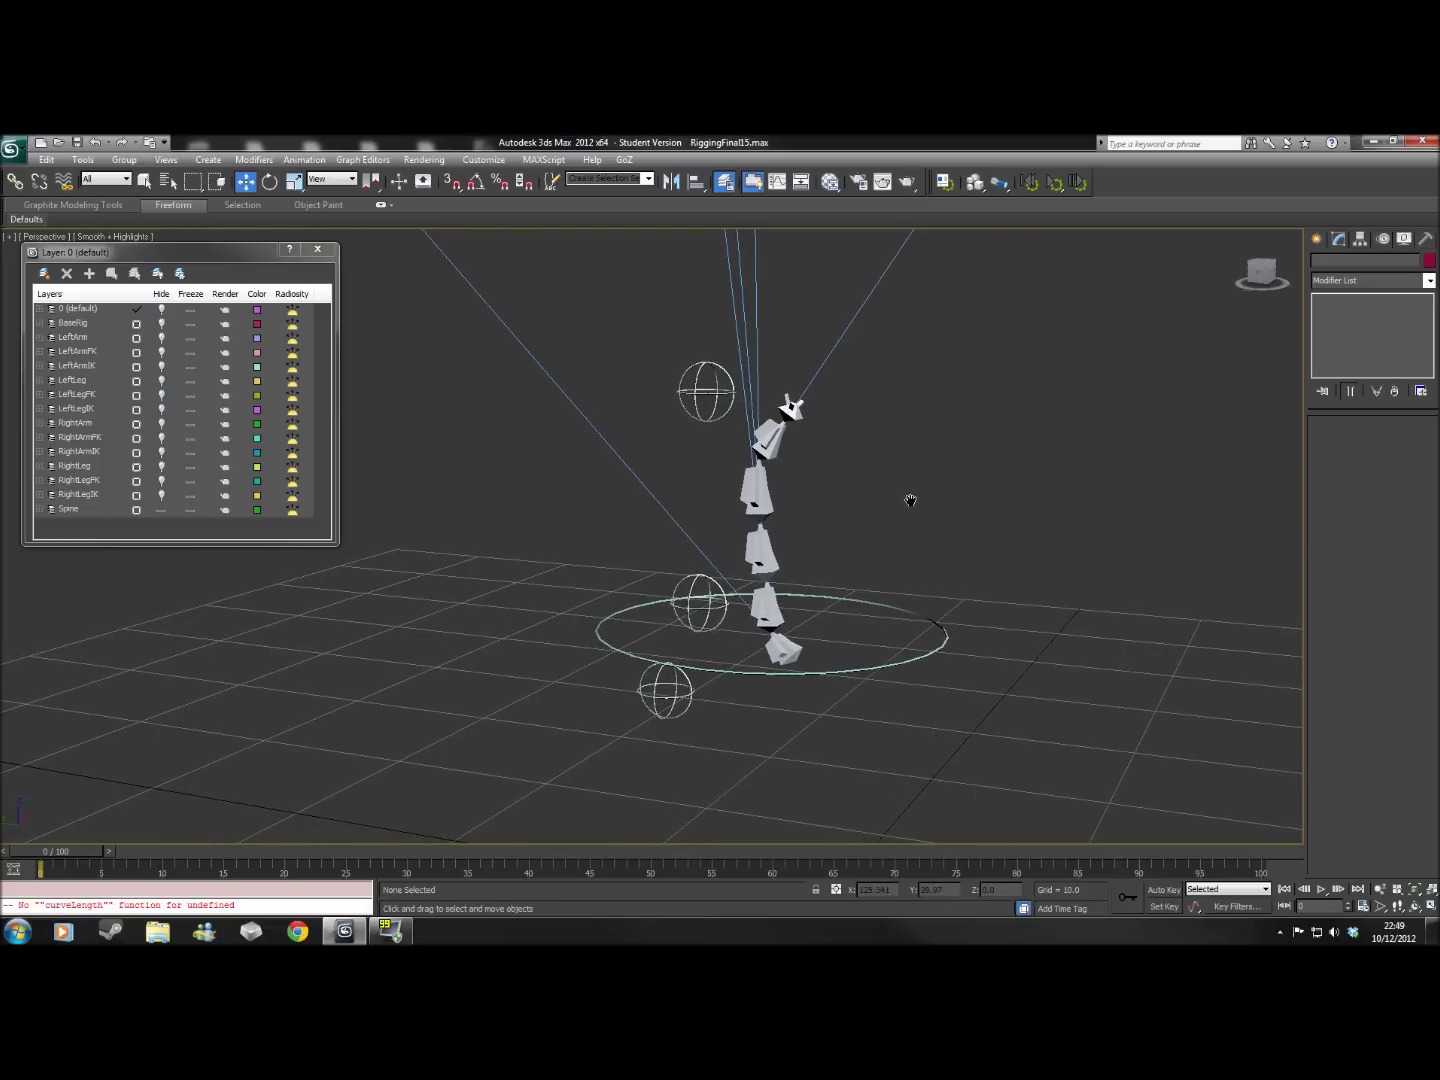
left_click(161, 311)
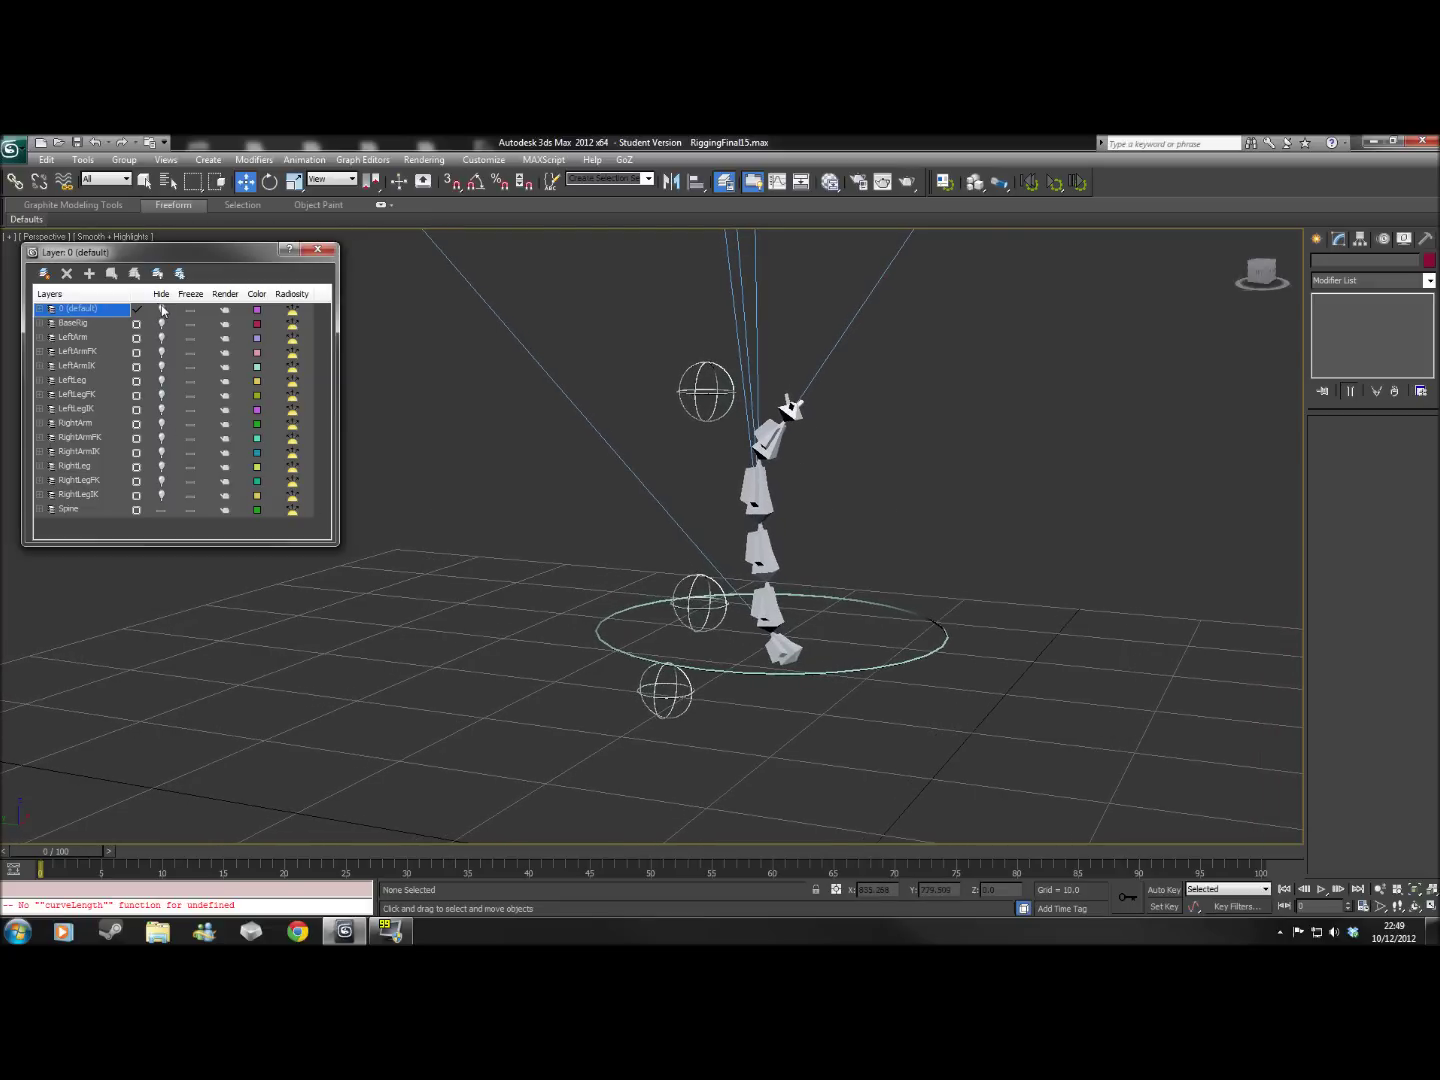
left_click(161, 510)
middle_click_drag(1203, 572, 1175, 535)
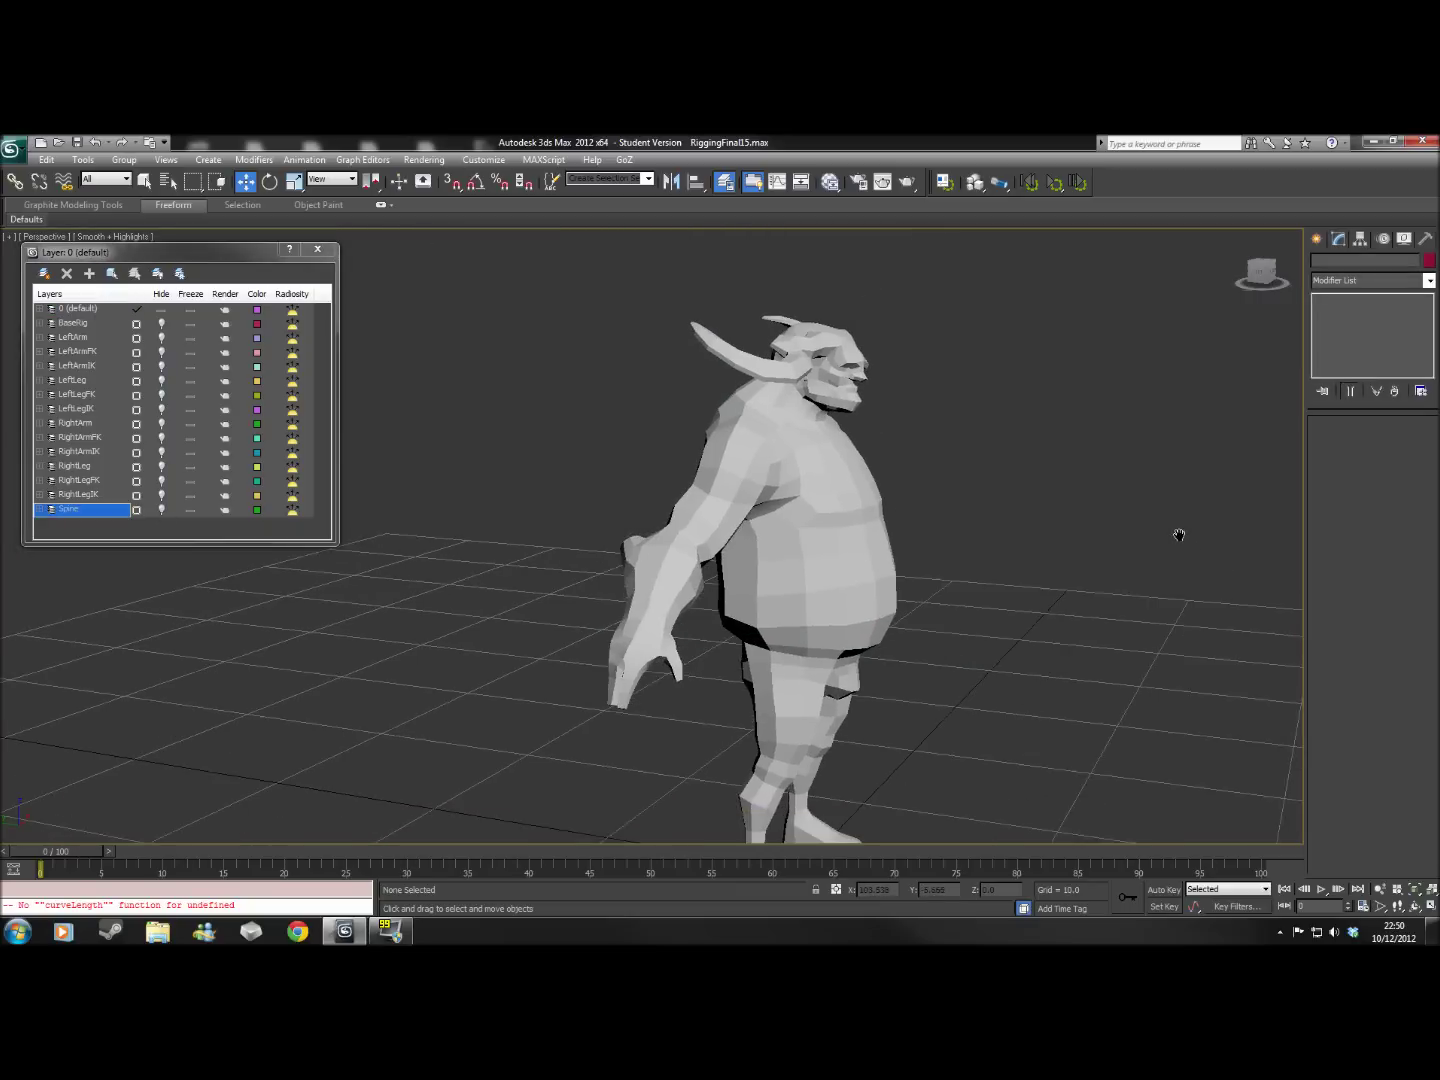
left_click(1260, 278)
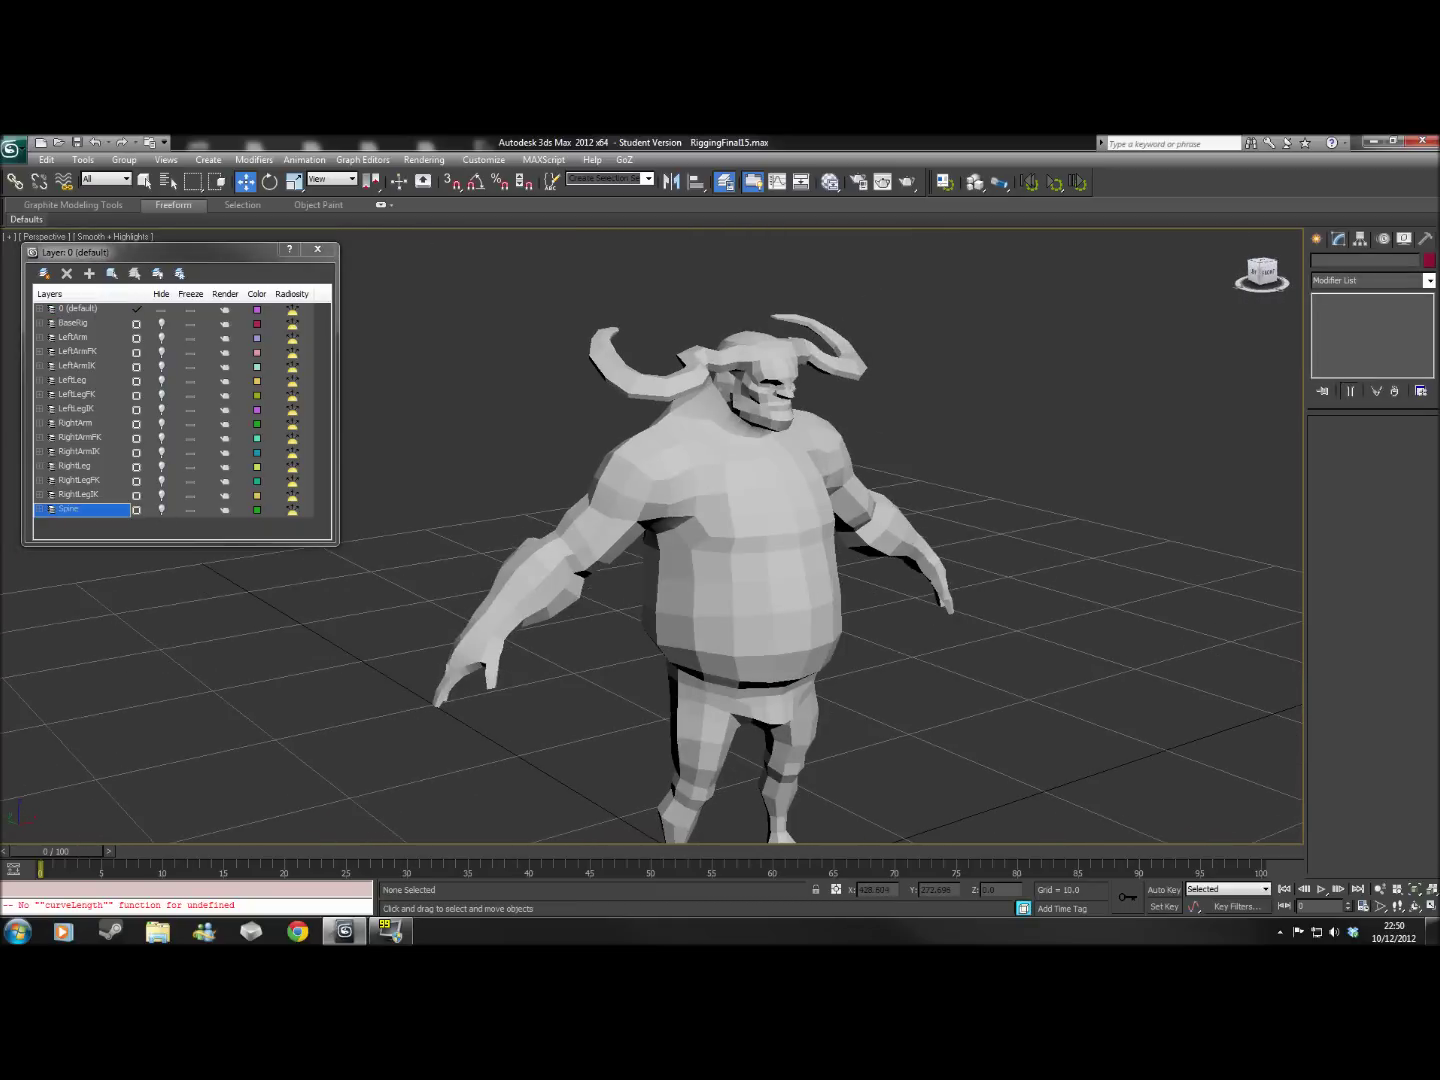
scroll(1181, 569, "up", 3)
middle_click_drag(1103, 492, 1087, 473)
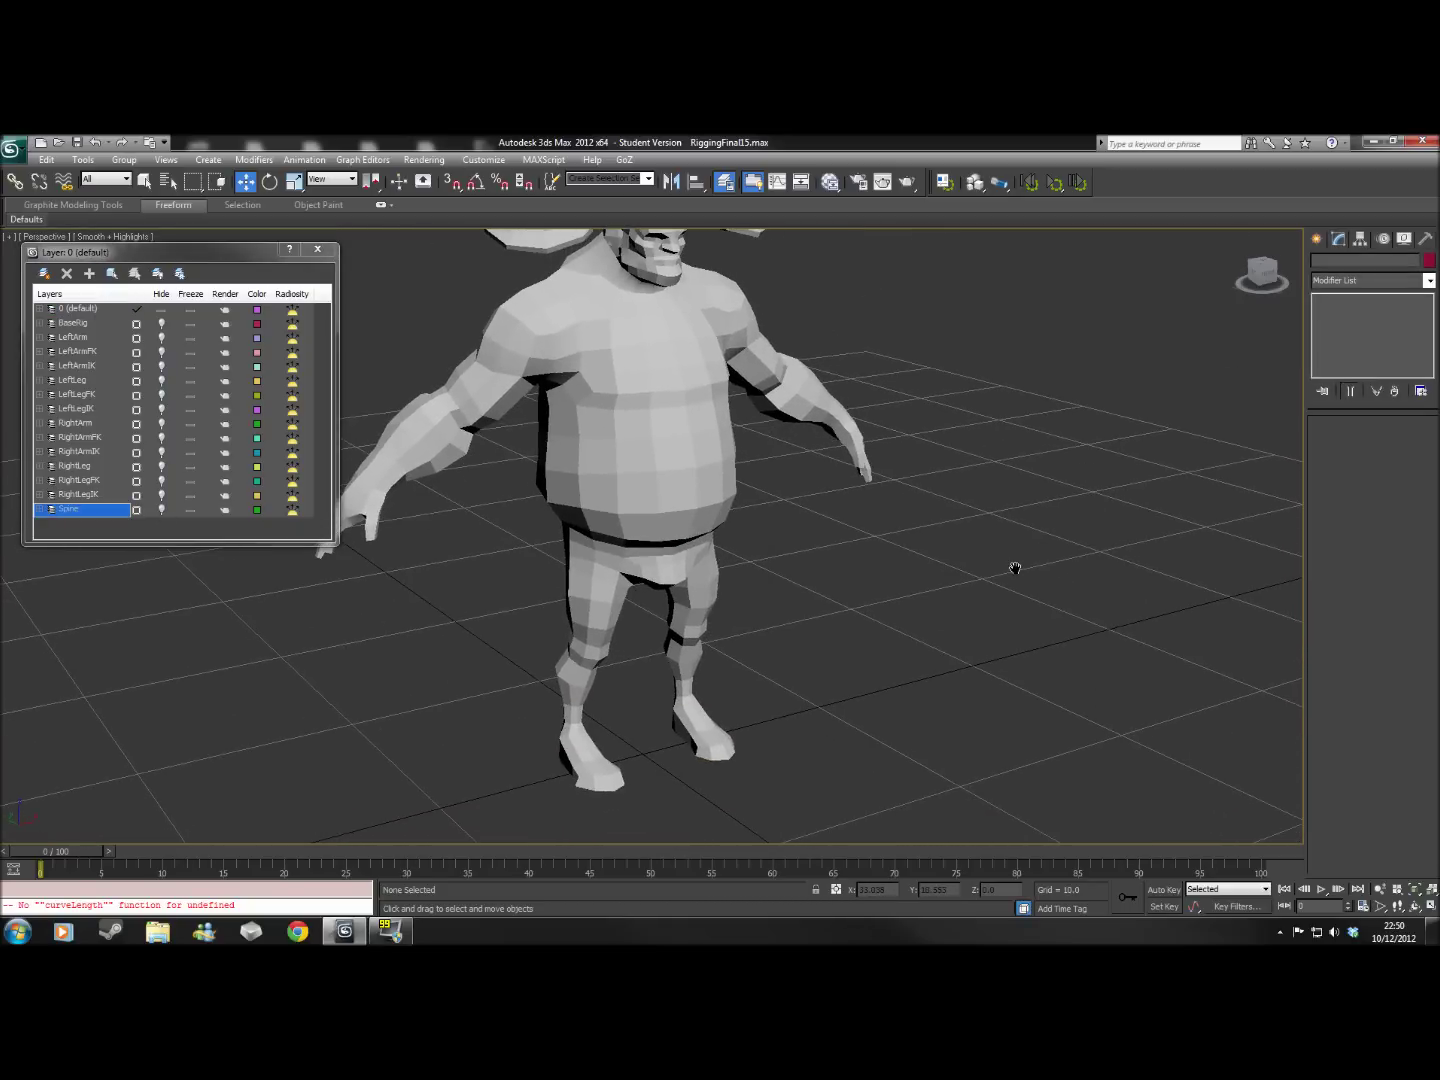
middle_click_drag(1015, 568, 1051, 586)
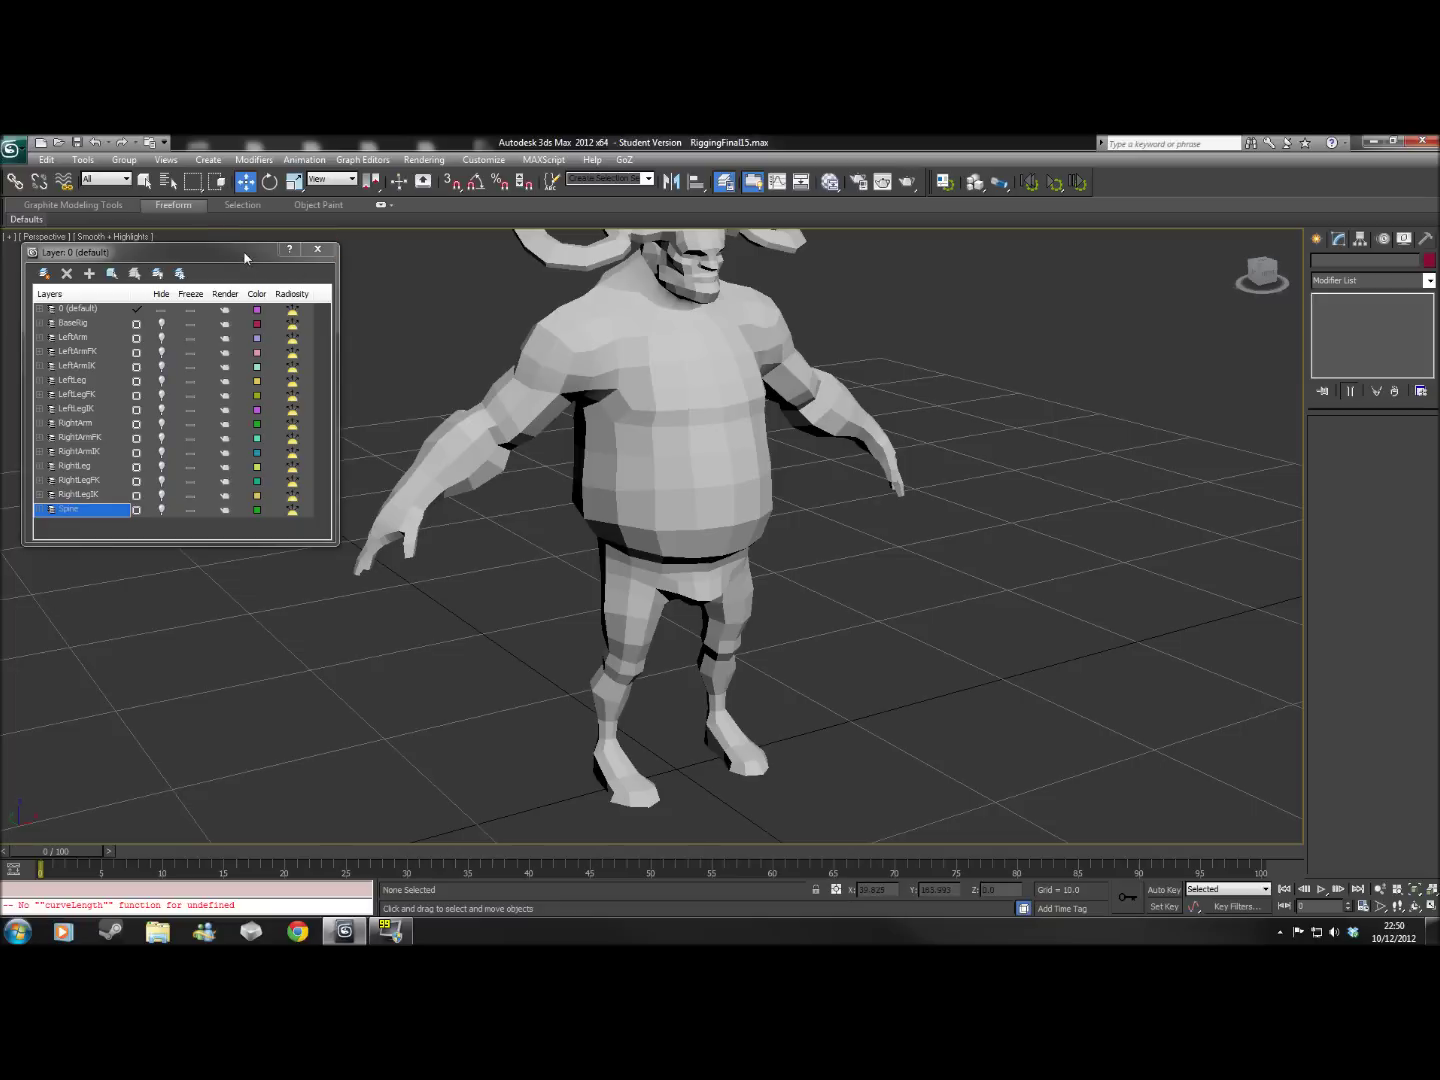
Move the layer window clear of the character and set the animation time to frame 73
left_click_drag(243, 252, 223, 238)
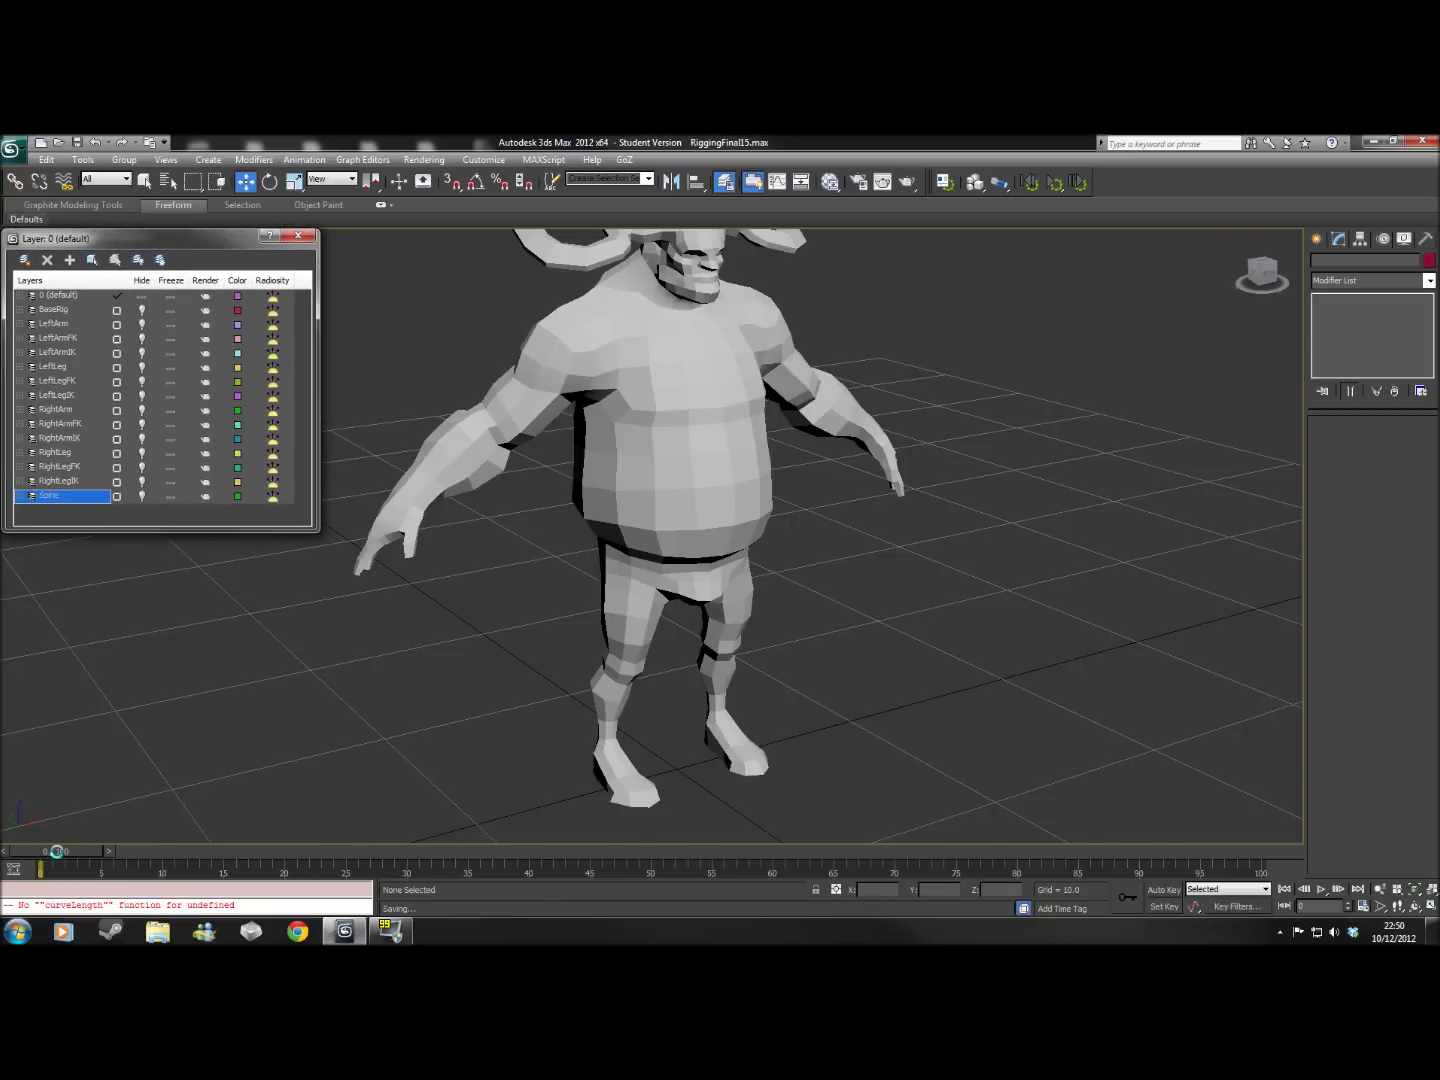
middle_click_drag(193, 764, 234, 790)
left_click_drag(125, 850, 928, 867)
key("w")
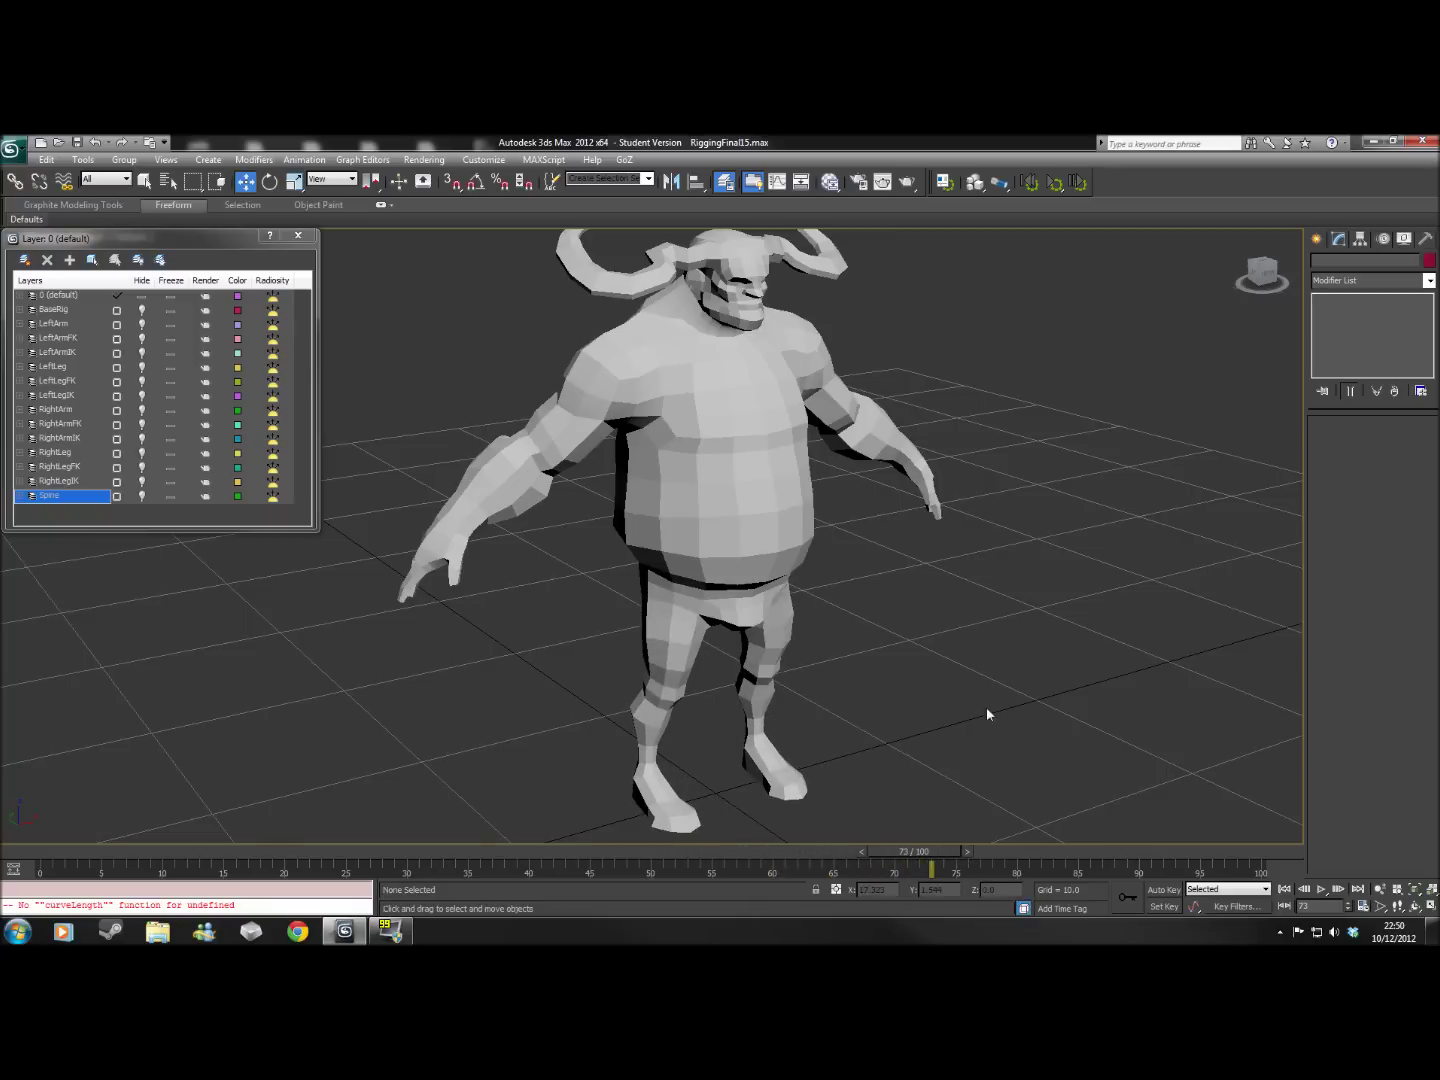
Scrub the animation back to frame 9 and on to frame 2, examining how the mesh deforms as the arms raise
middle_click_drag(987, 713, 1001, 731)
middle_click_drag(1060, 545, 1070, 545)
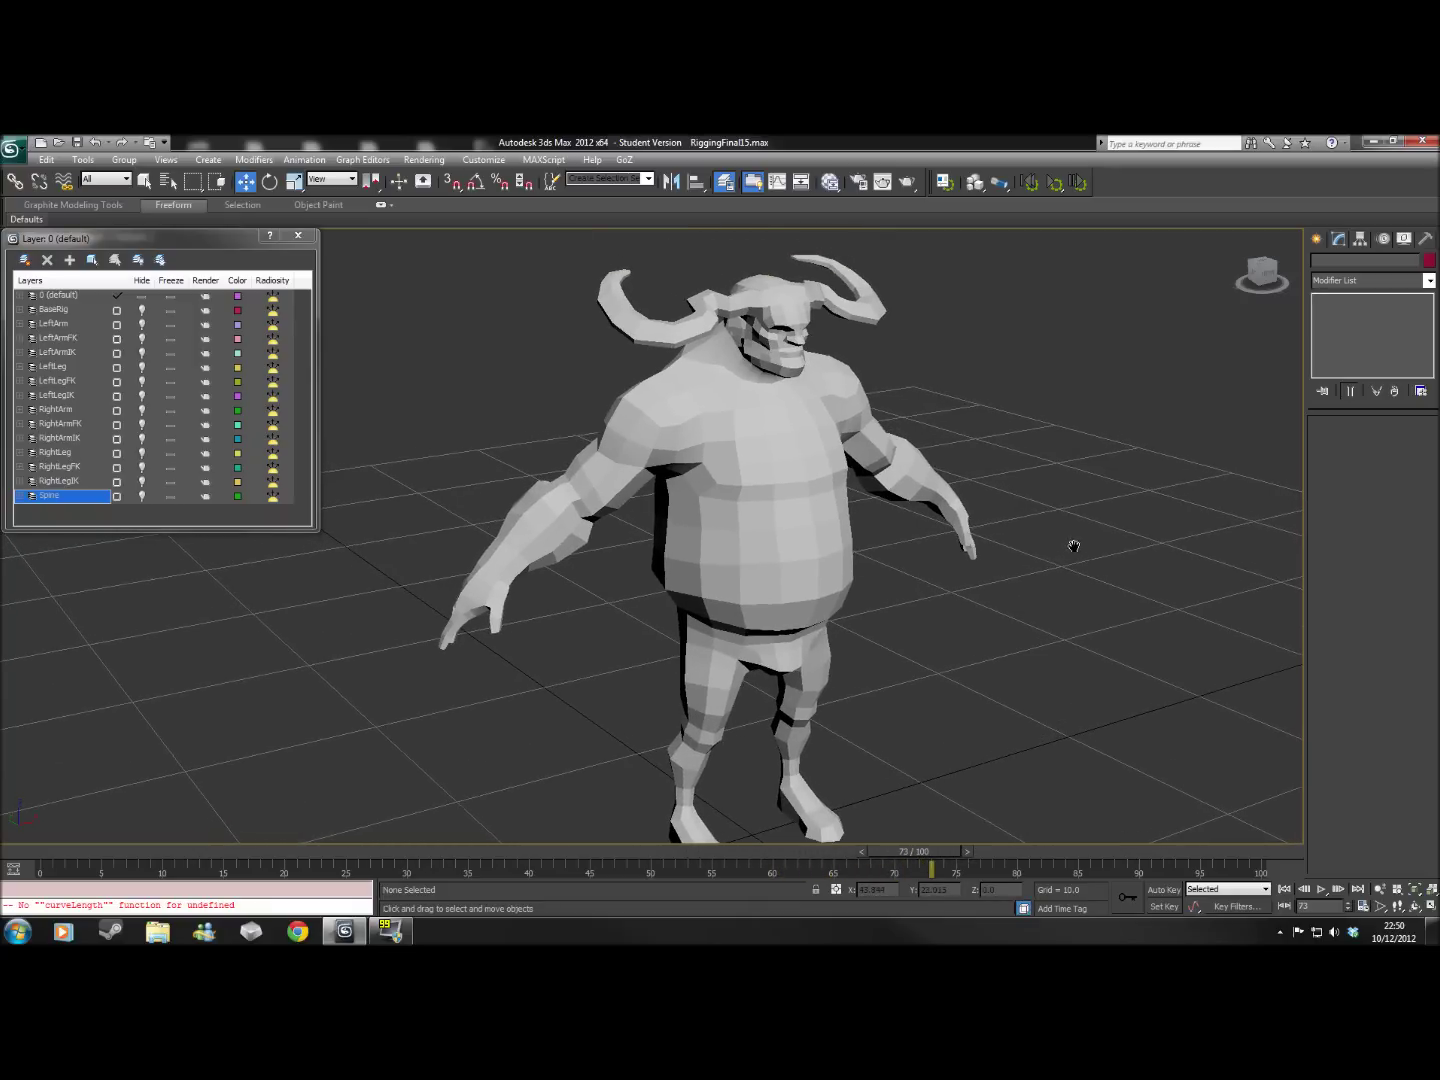
left_click_drag(913, 852, 172, 847)
key("w")
scroll(508, 644, "up", 6)
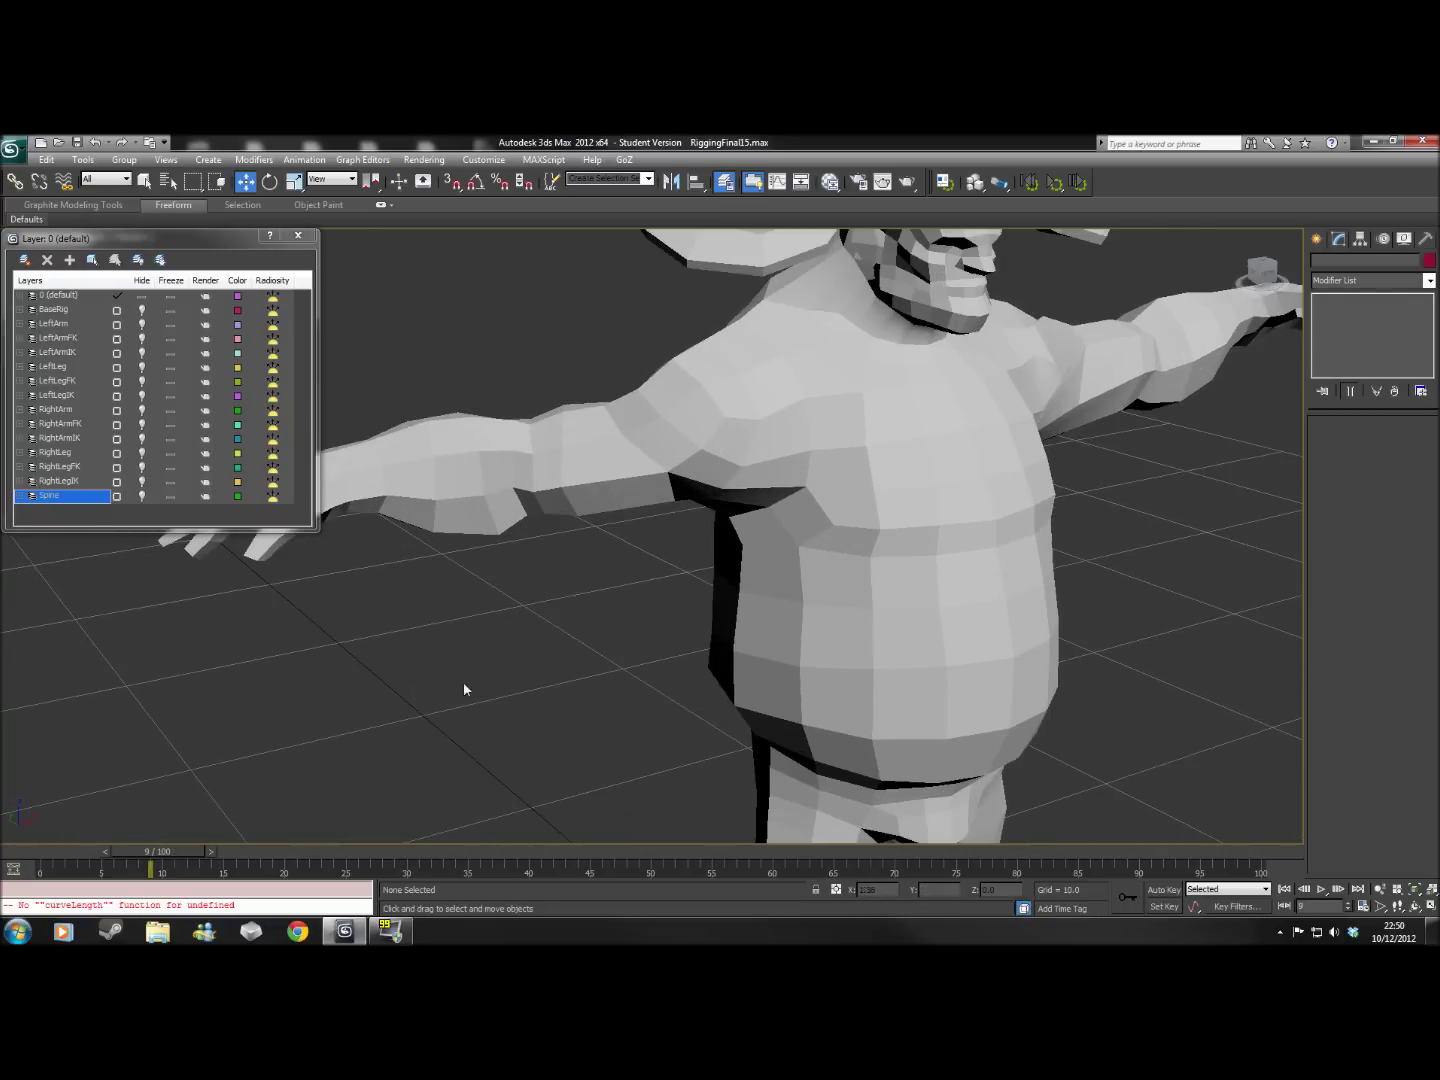
left_click_drag(163, 851, 82, 845)
scroll(589, 721, "down", 3)
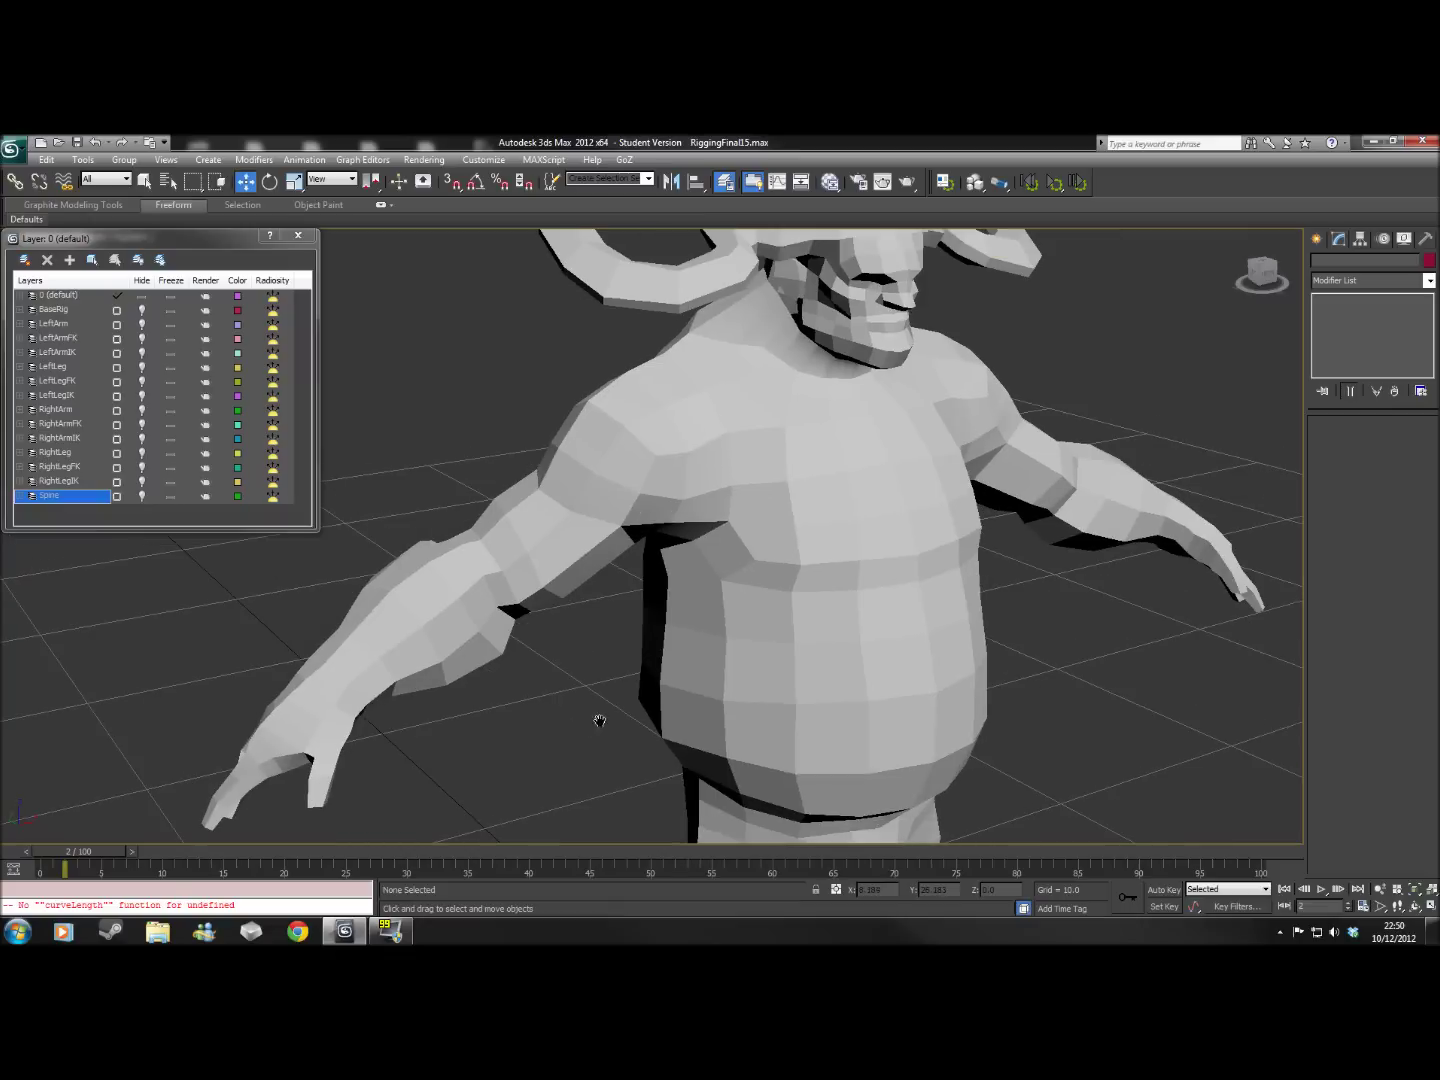
Set the animation time to frame 7 and examine the raised arms and shoulders from the character's left side
left_click_drag(1244, 291, 1185, 294)
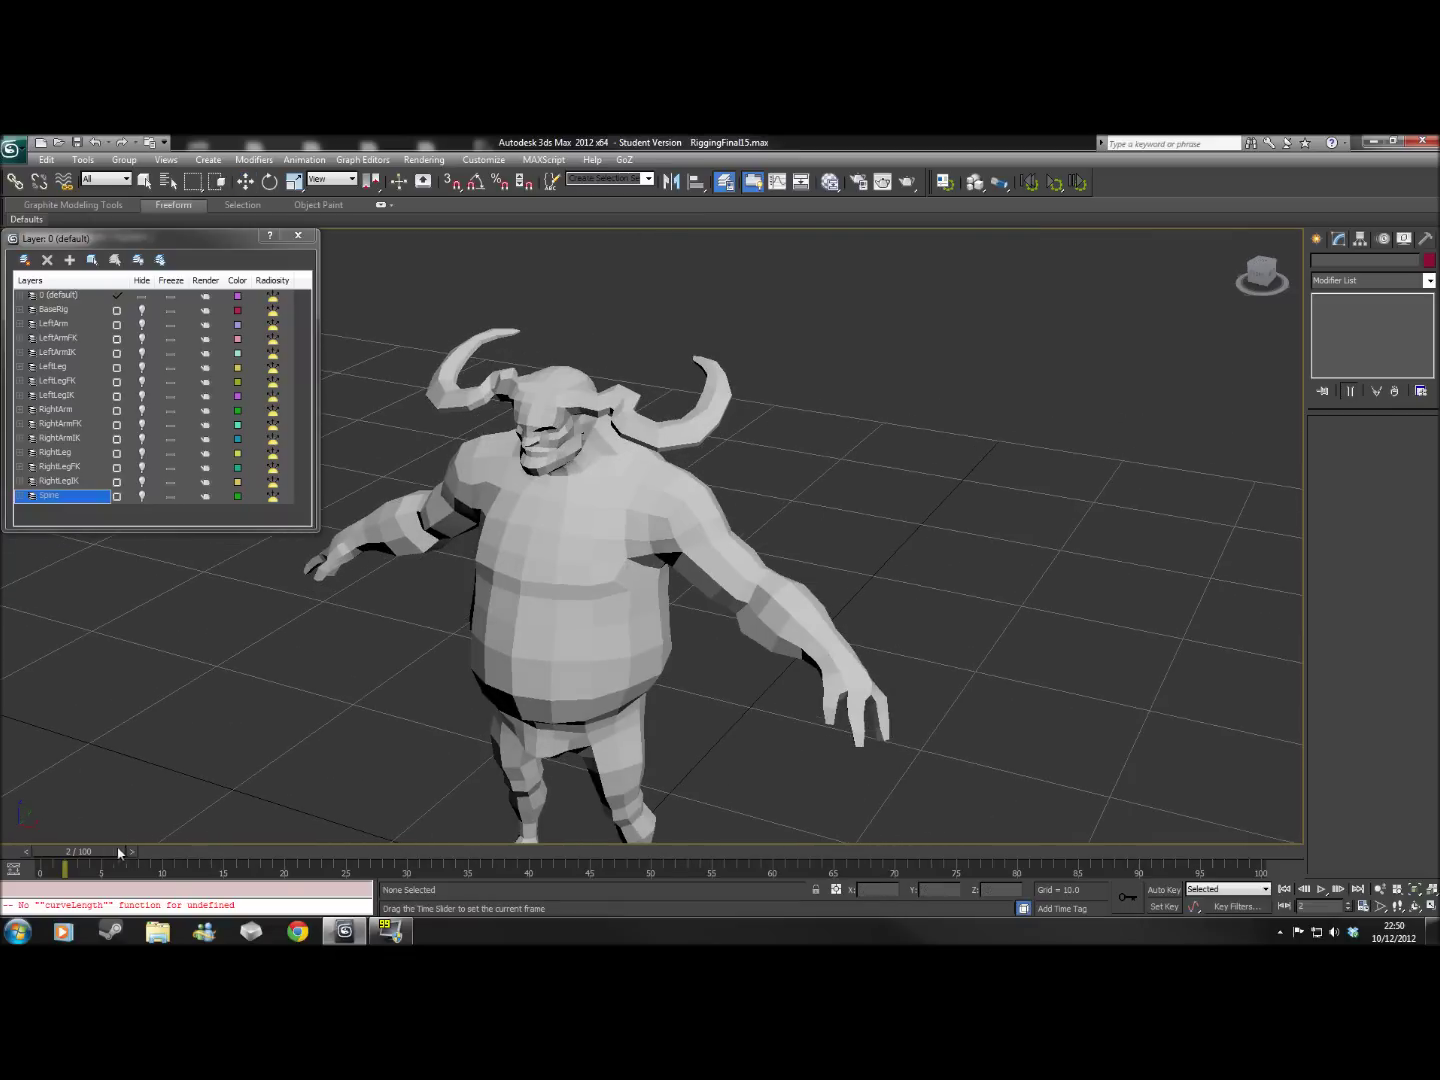
left_click_drag(107, 845, 176, 848)
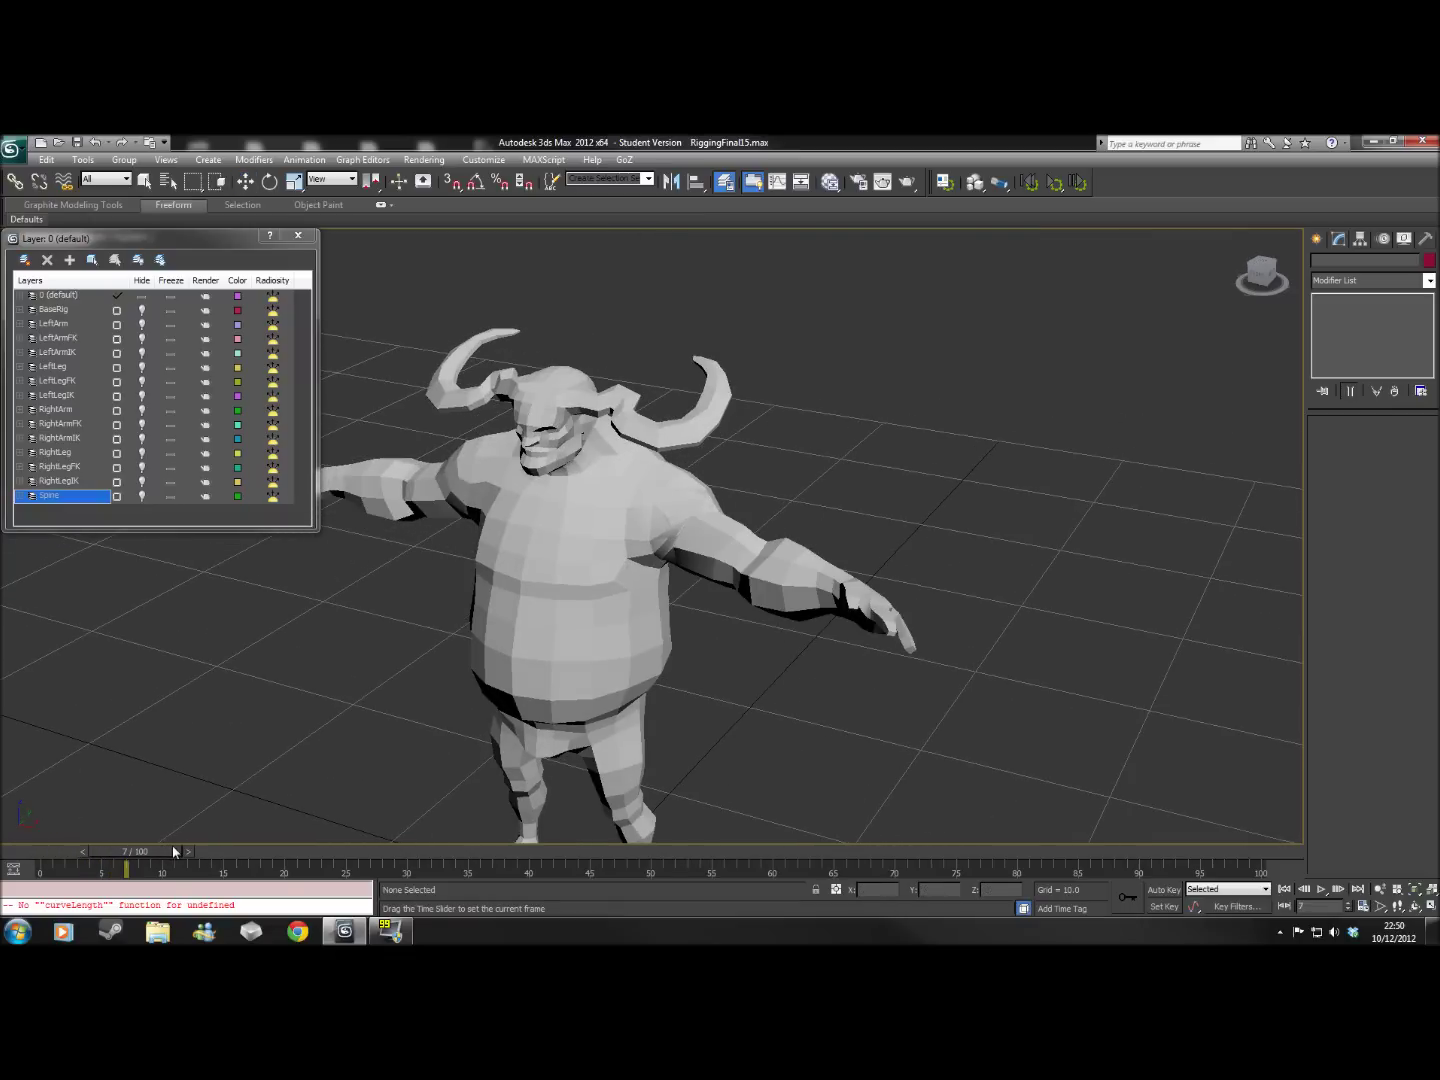
key("w")
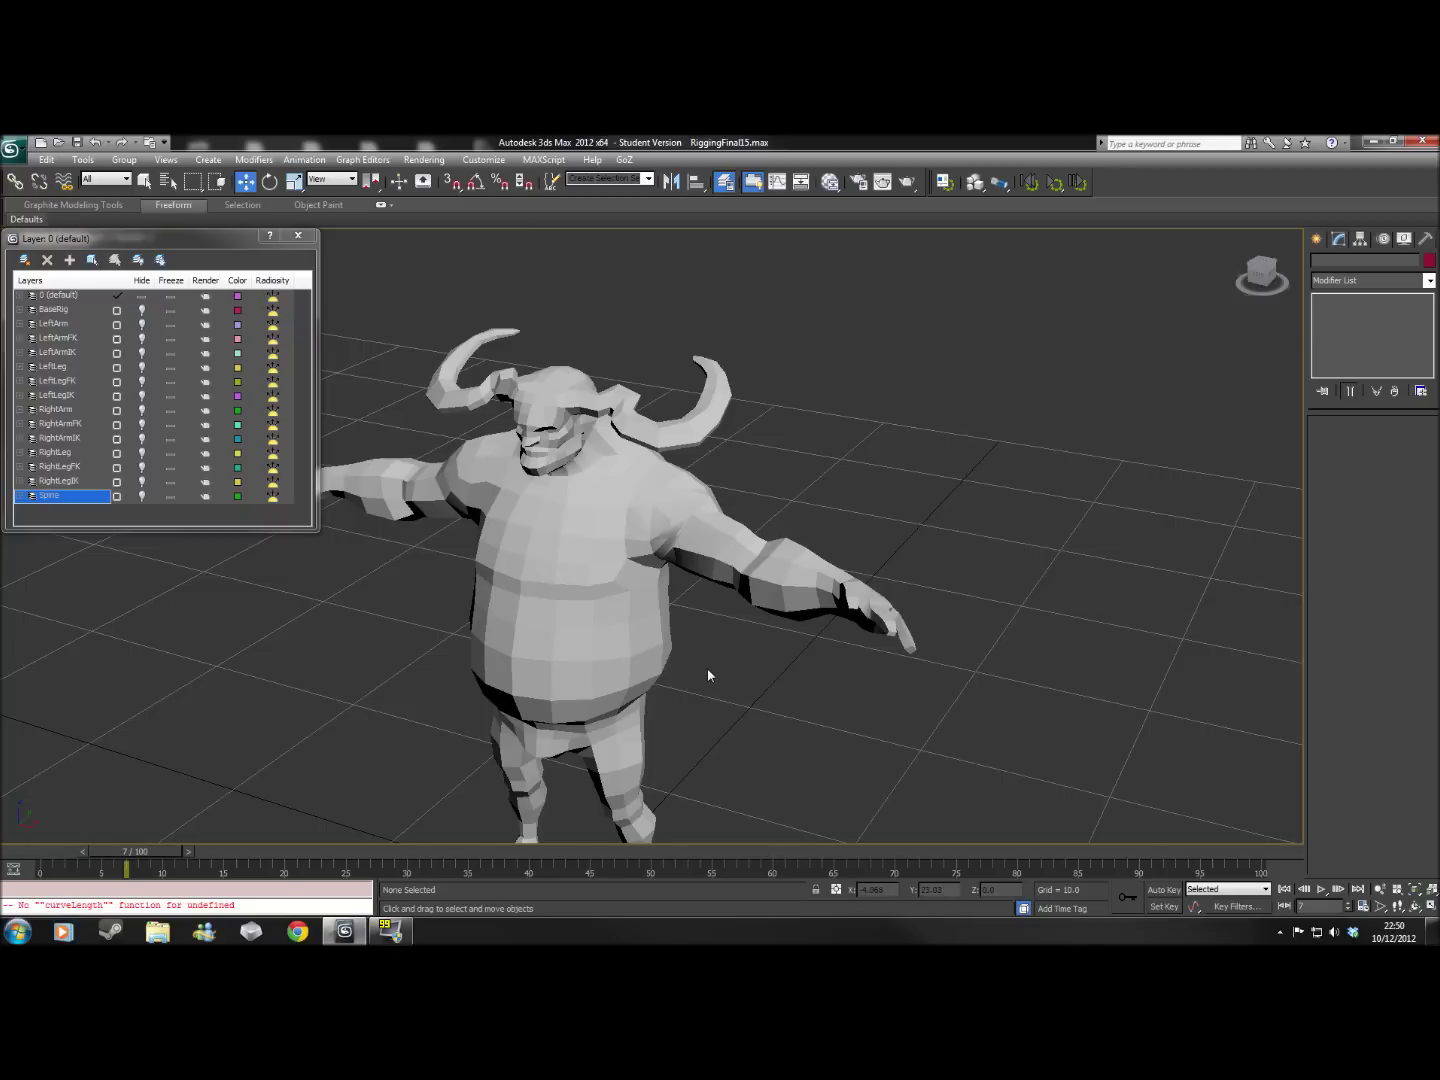
middle_click_drag(708, 676, 788, 591, "alt")
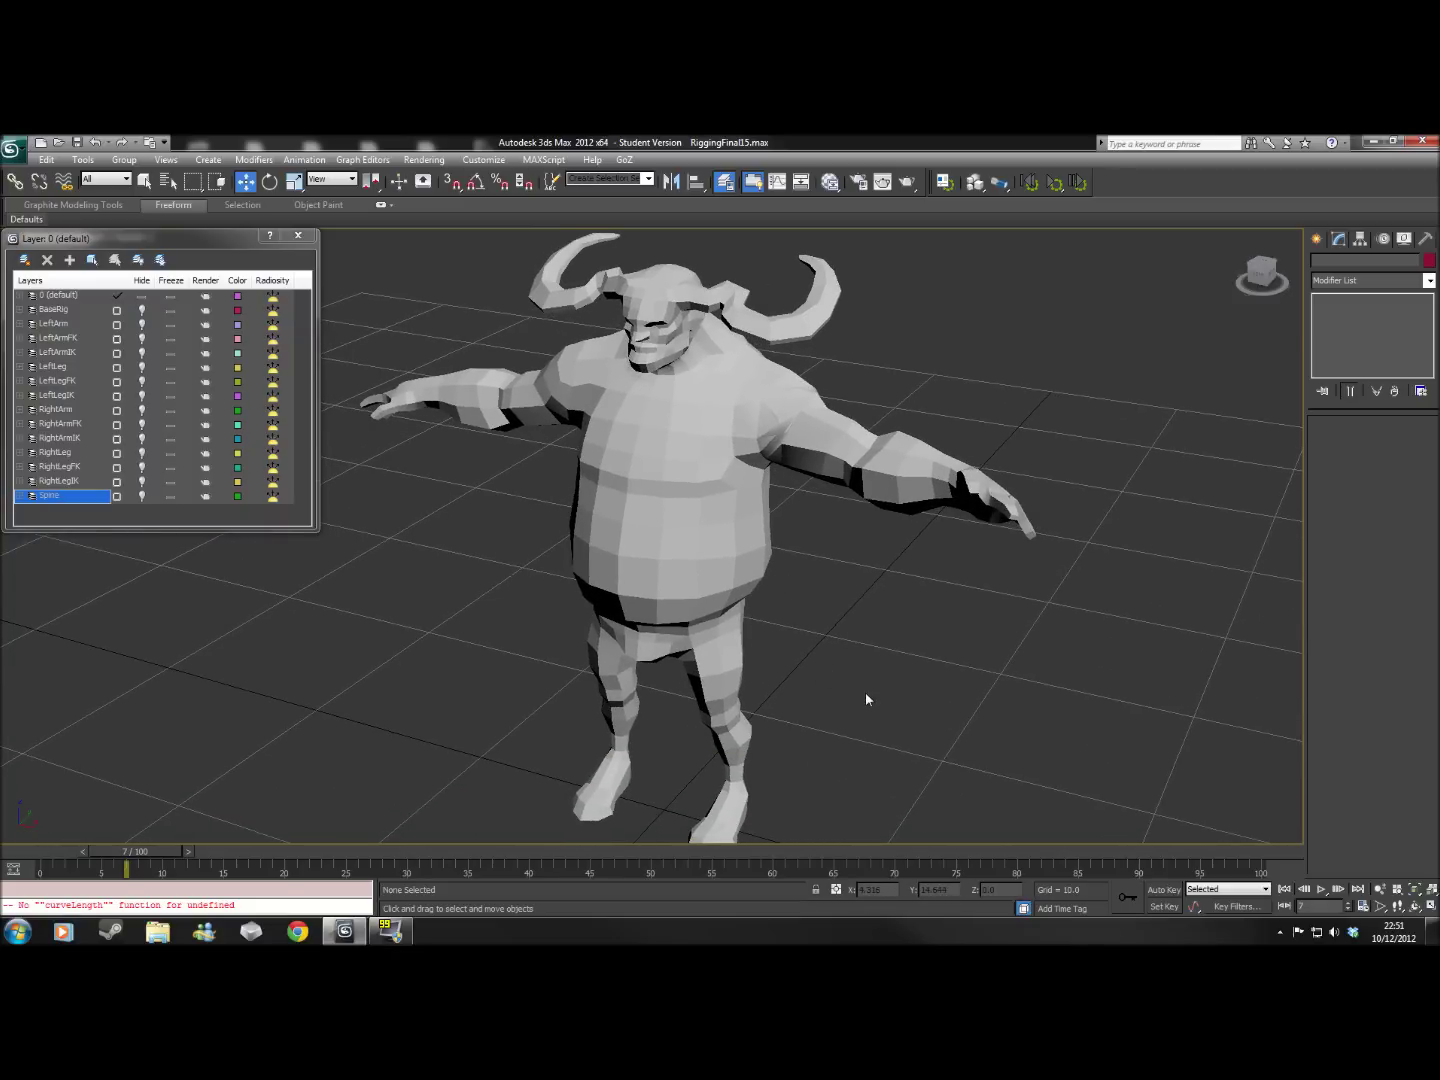
Set the animation time to frame 34 and examine the bent, twisted torso
left_click_drag(143, 853, 468, 853)
key("w")
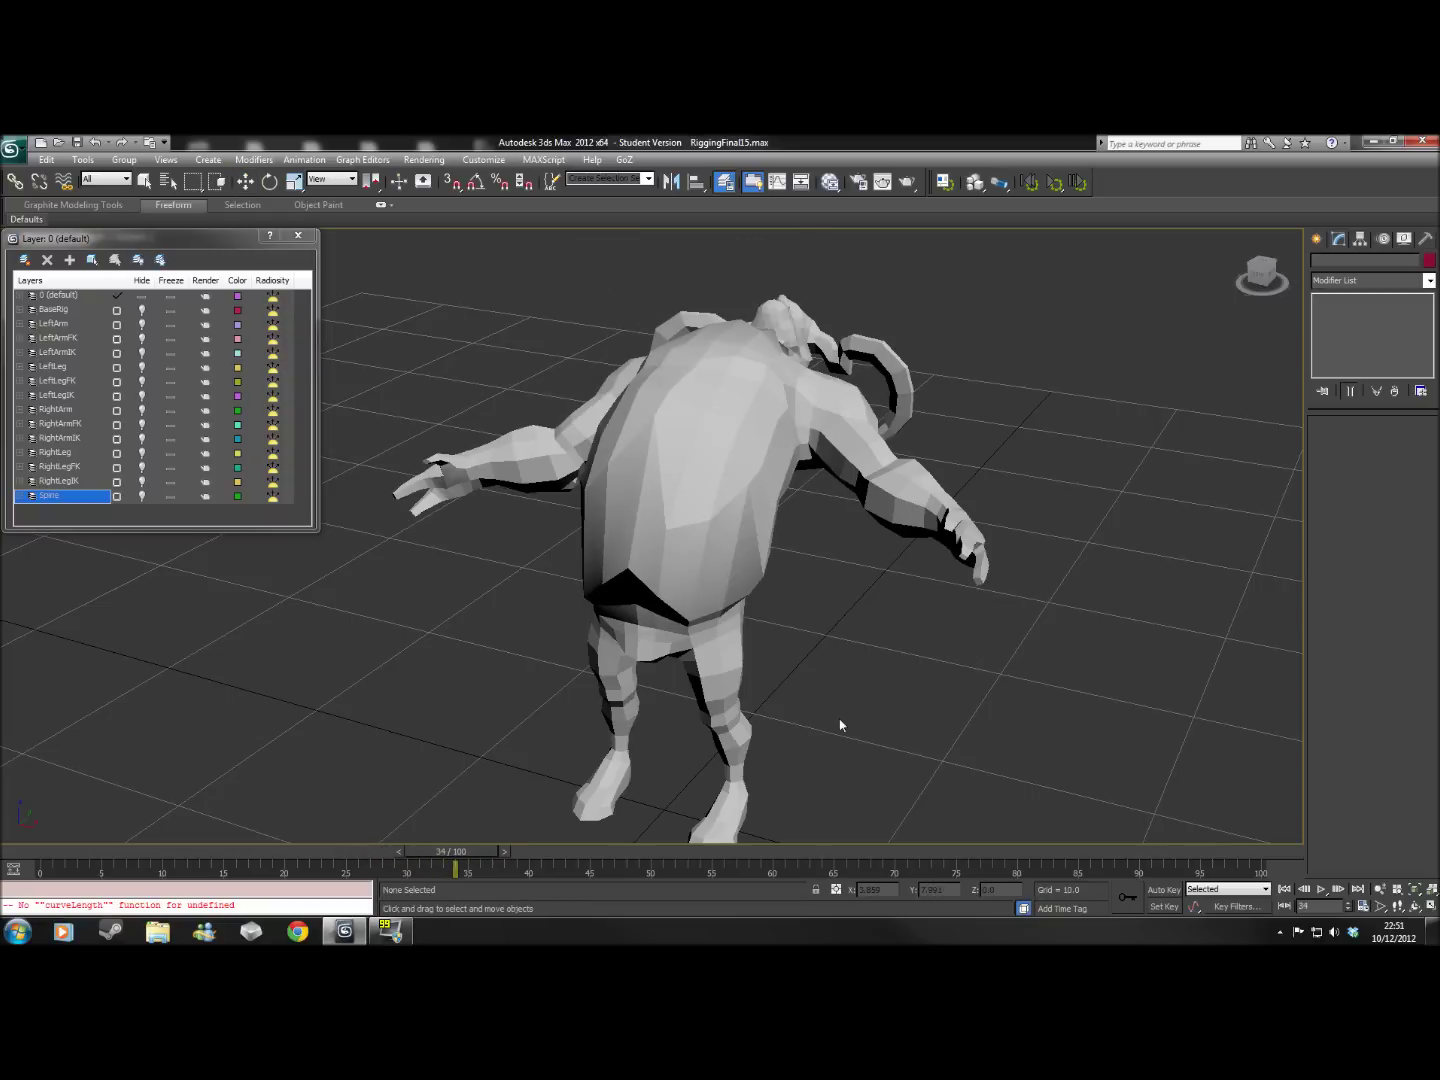
middle_click_drag(892, 707, 860, 755)
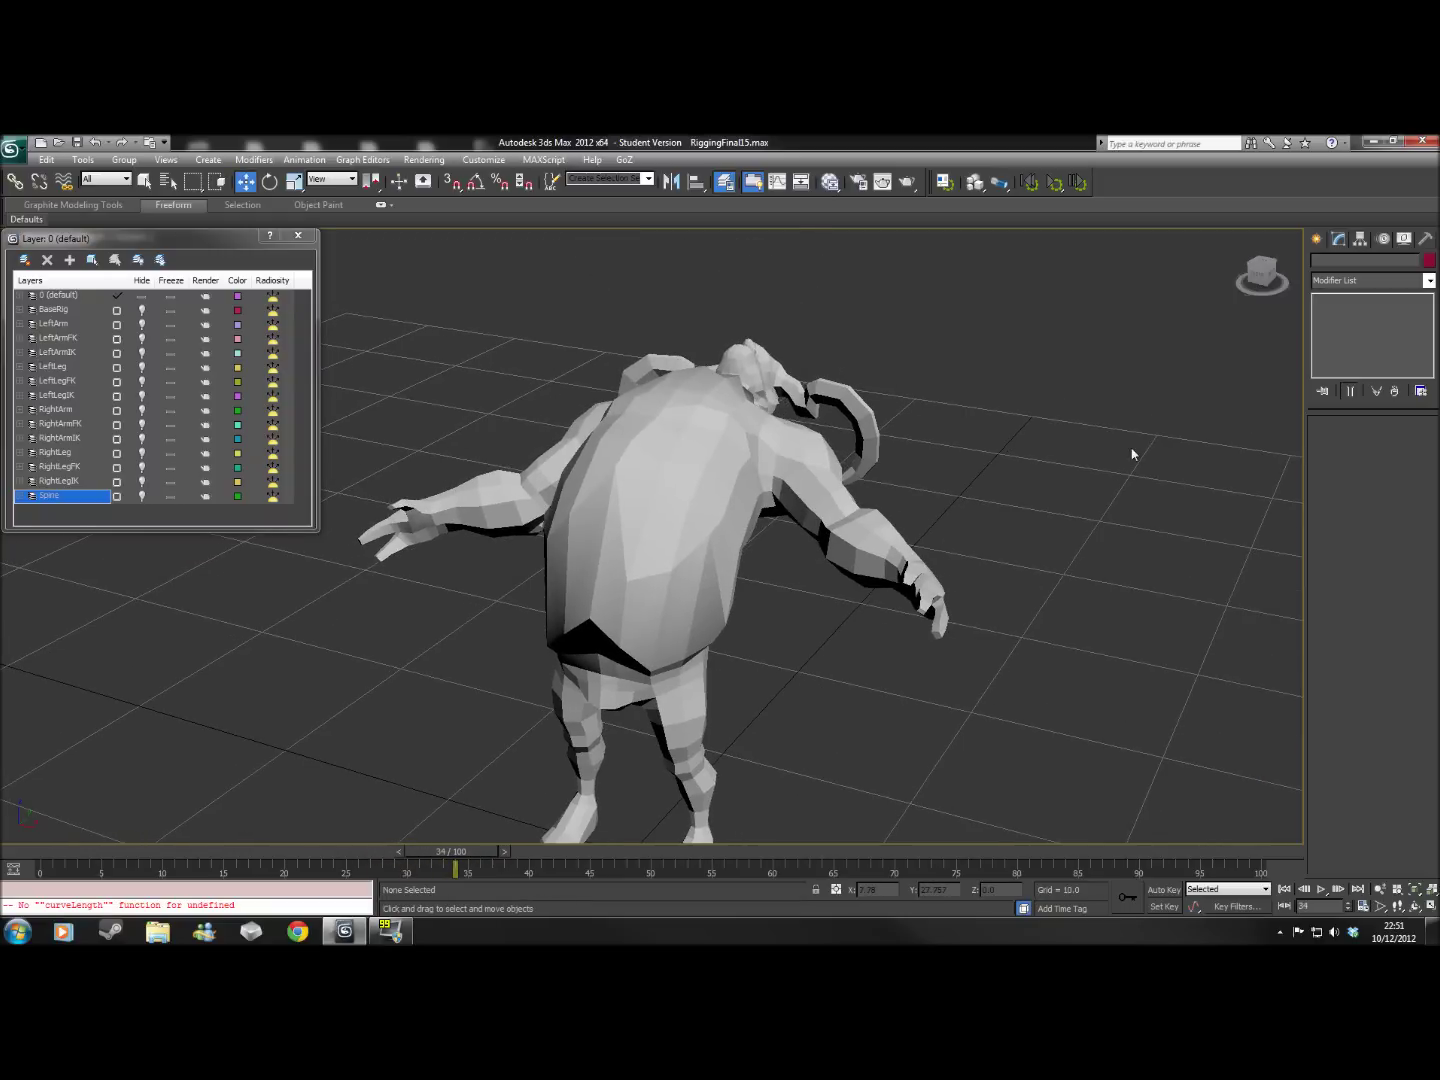
Select the character mesh and turn on Edit Envelopes in its Skin modifier
scroll(698, 470, "up", 3)
left_click(697, 471)
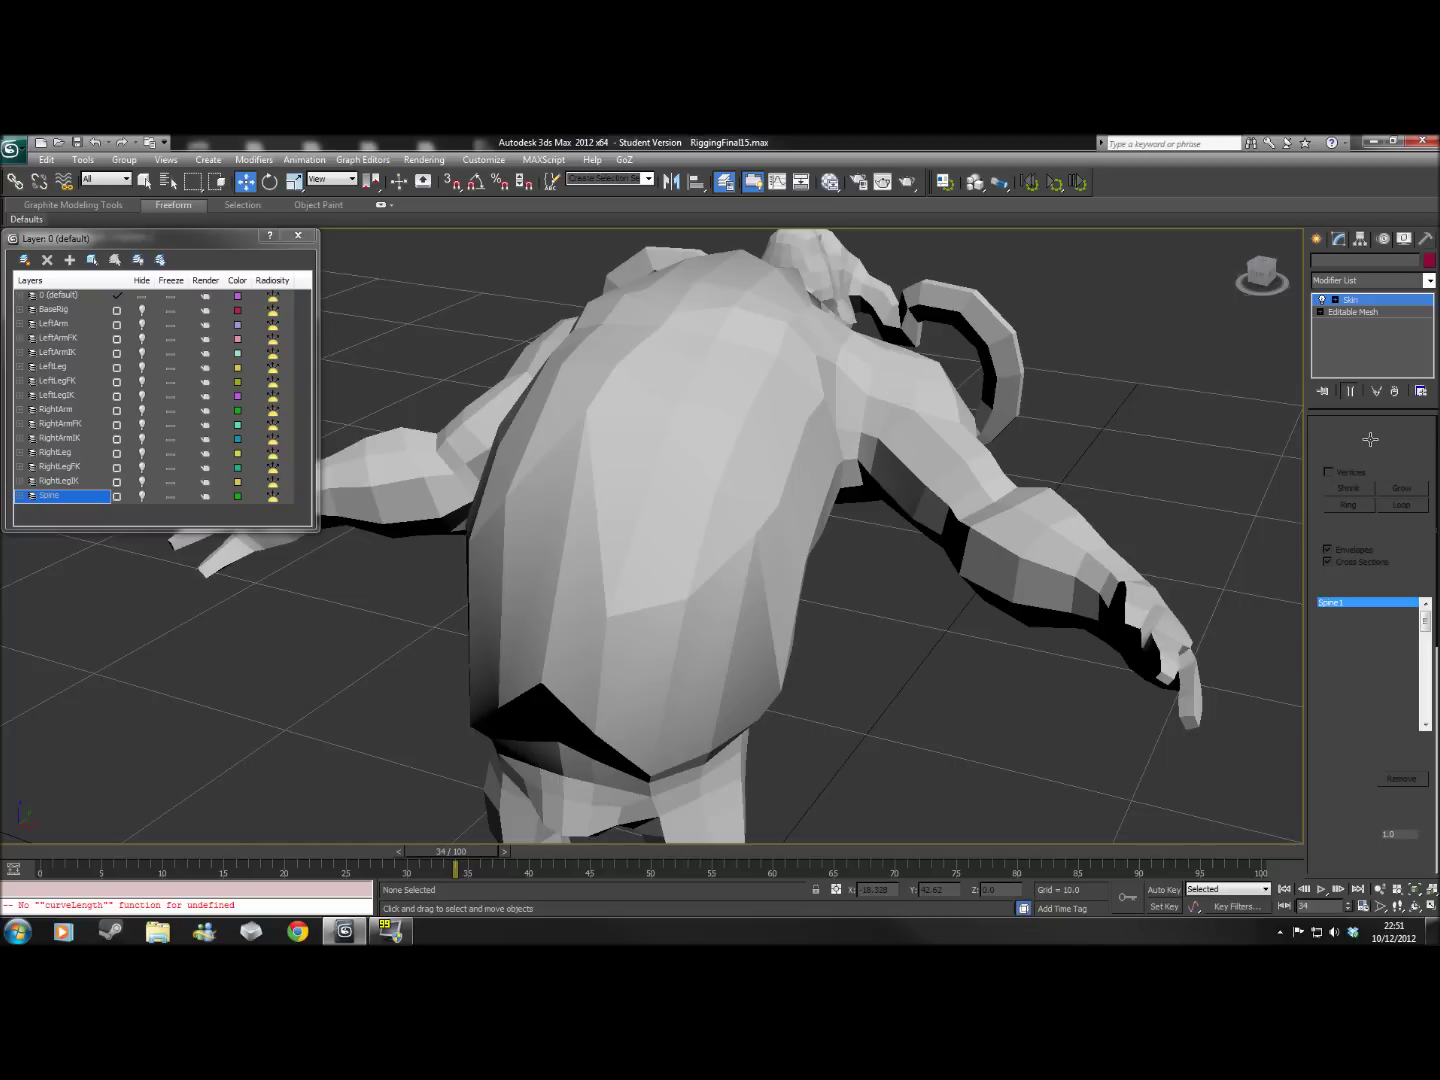
left_click(1364, 444)
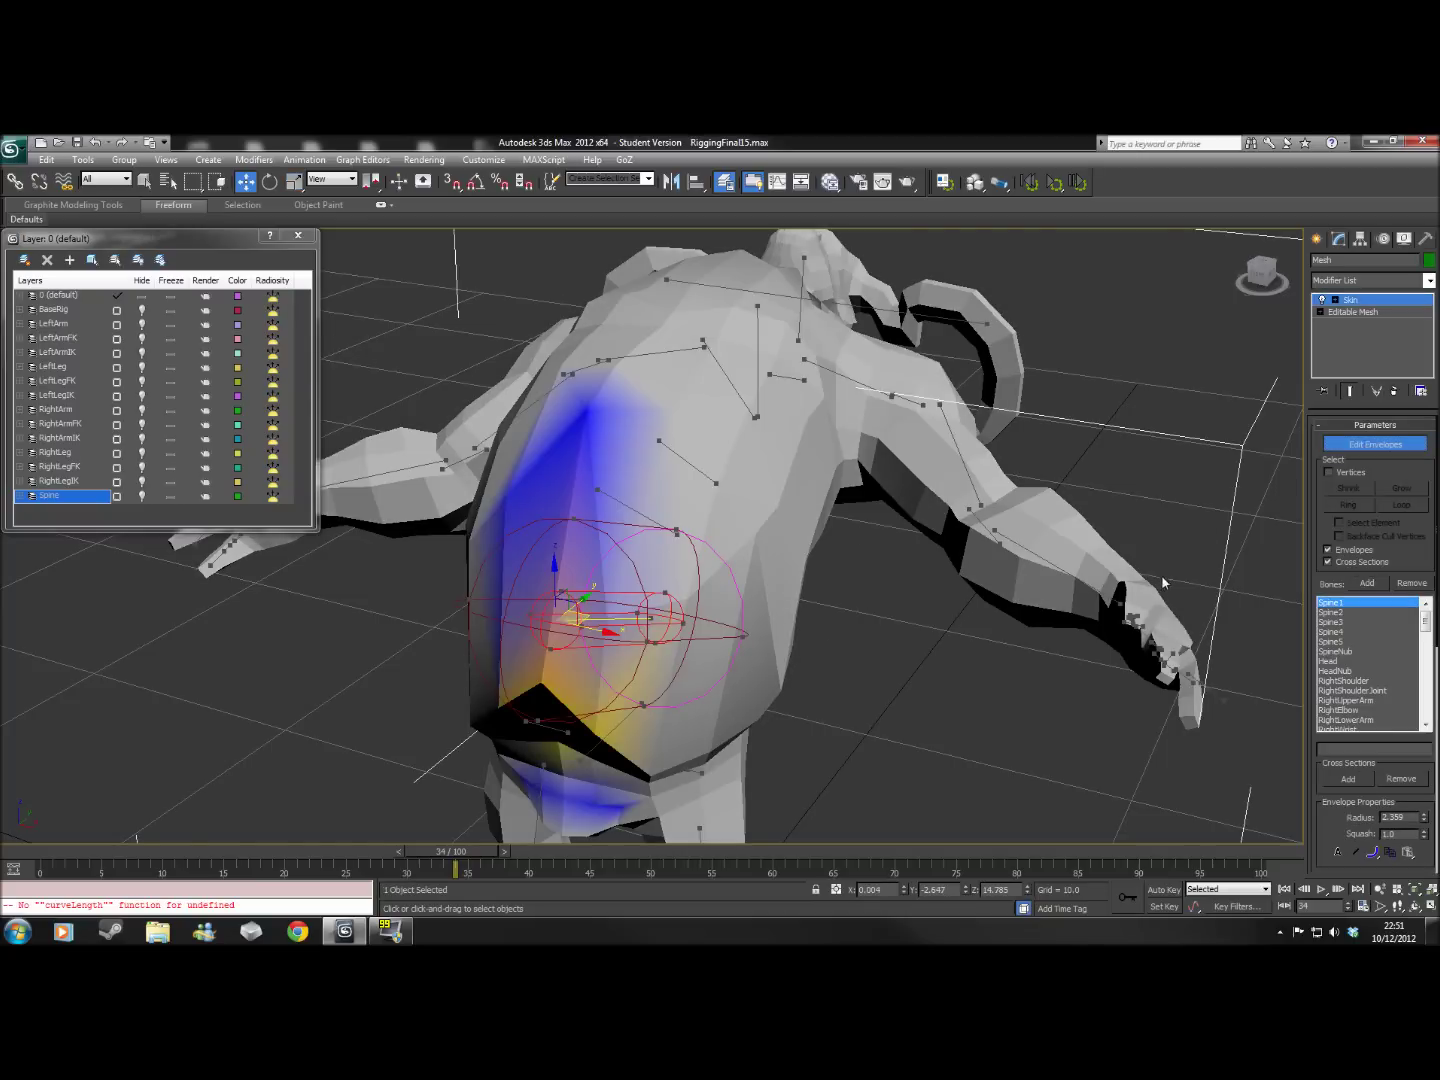
Examine the torso deformation and the Spine1 envelope's weights around the lower back from behind and from the side
middle_click_drag(1164, 582, 1128, 640, "alt")
scroll(1130, 543, "down", 3)
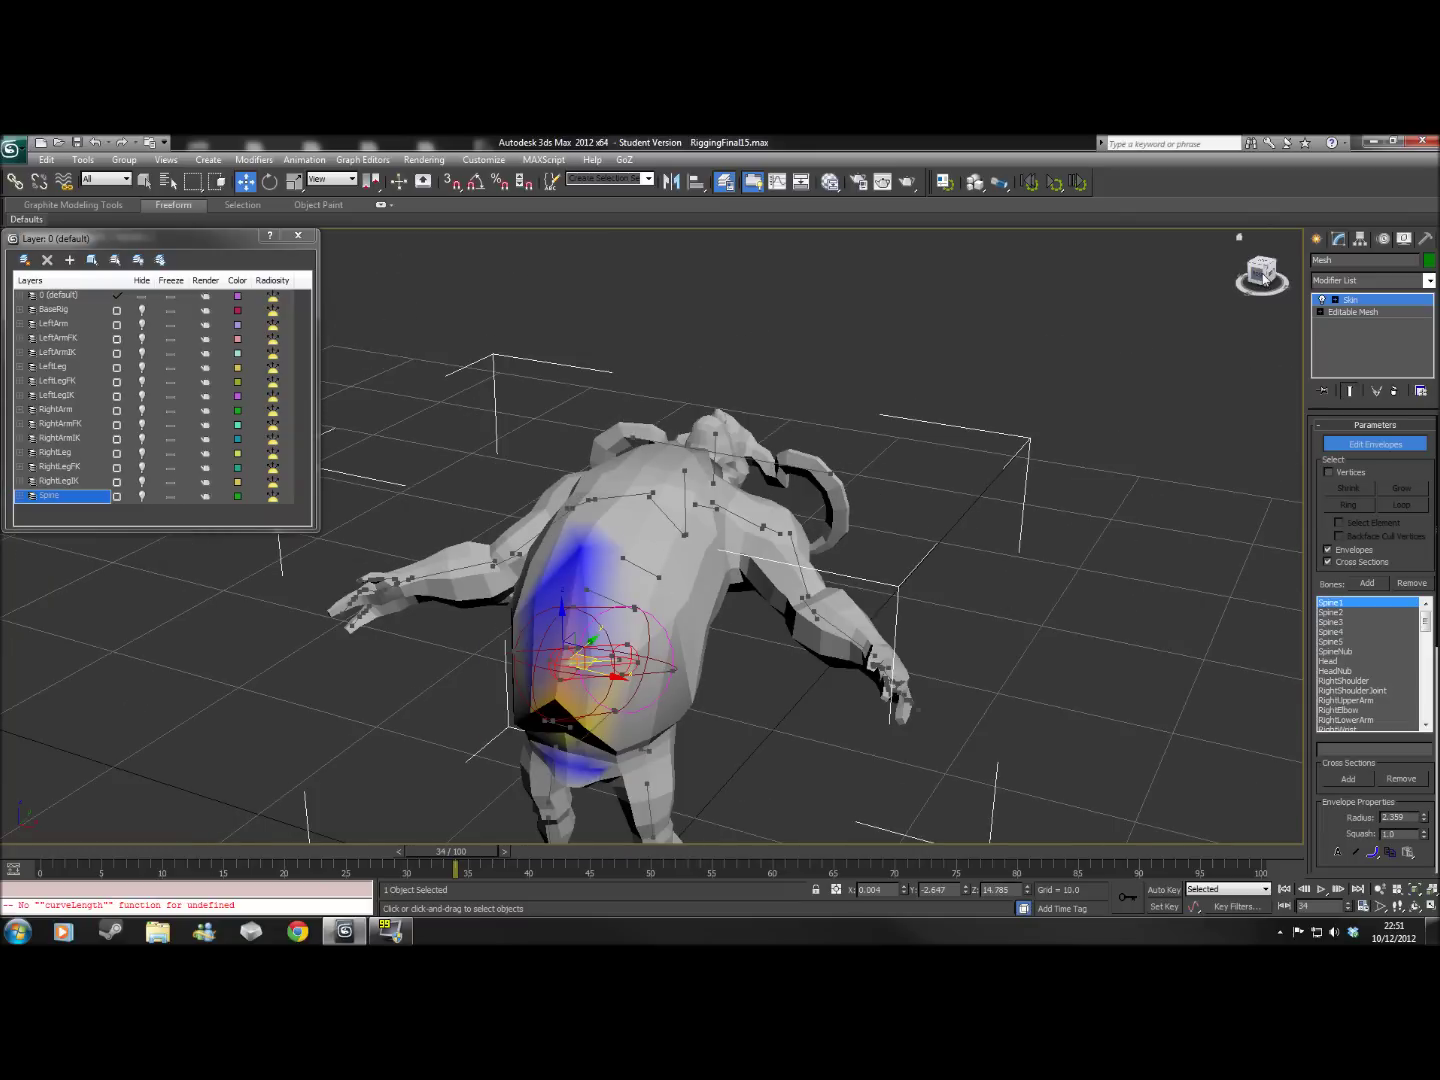
middle_click_drag(1130, 544, 995, 470, "alt")
middle_click_drag(1049, 561, 661, 731, "alt")
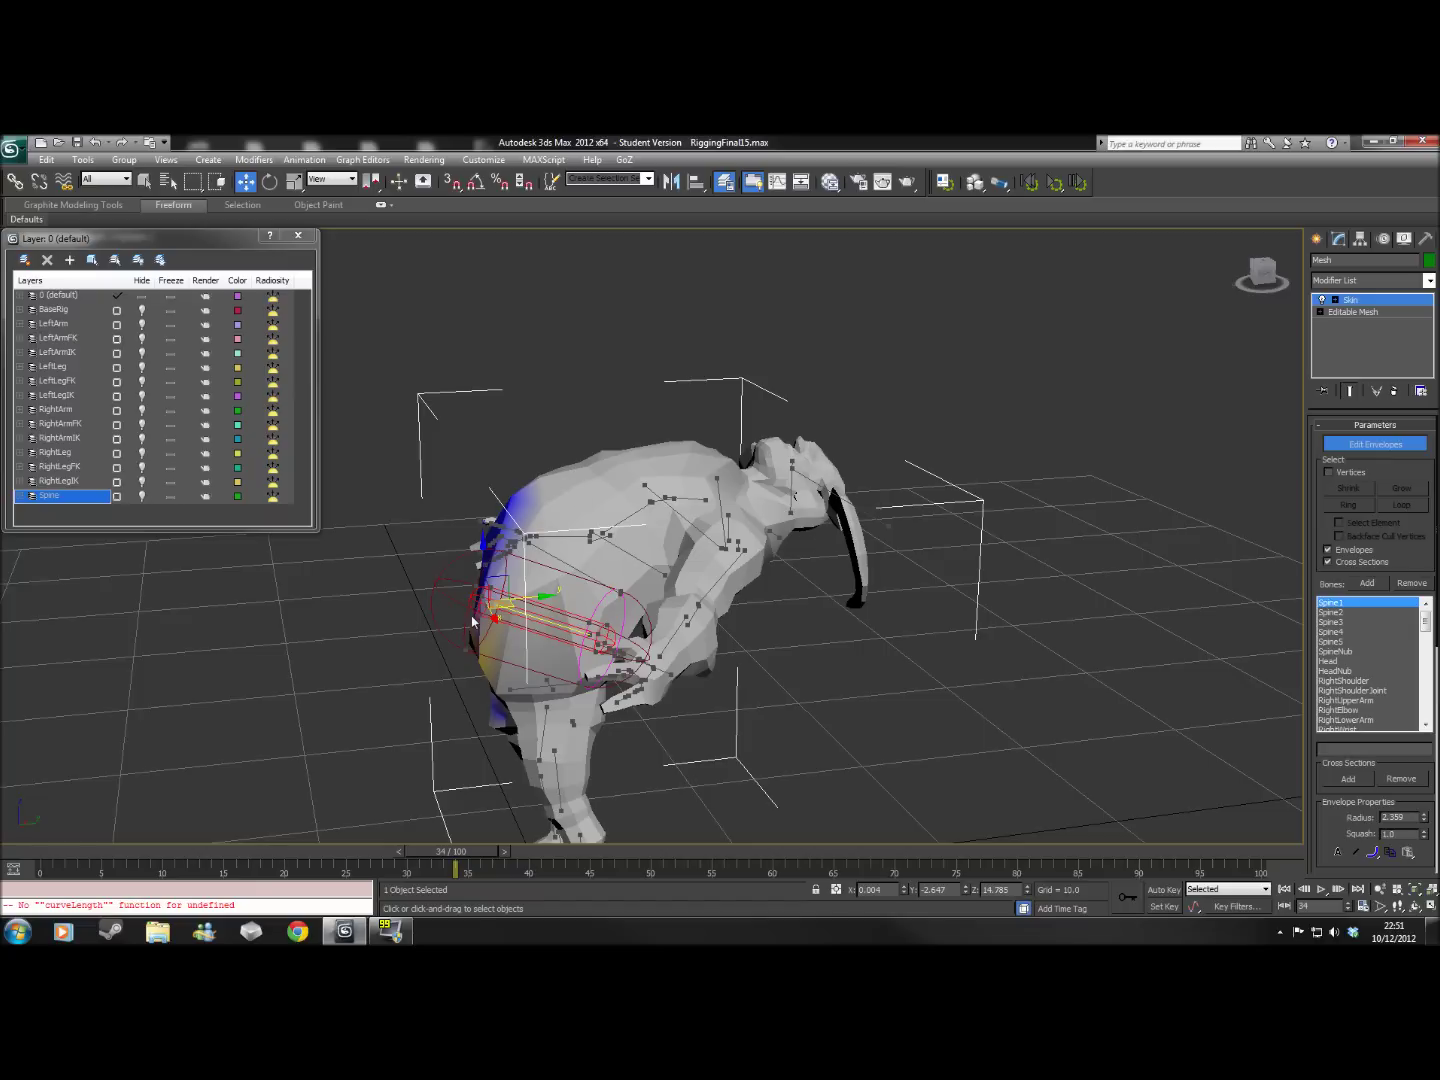
middle_click_drag(849, 647, 1061, 571)
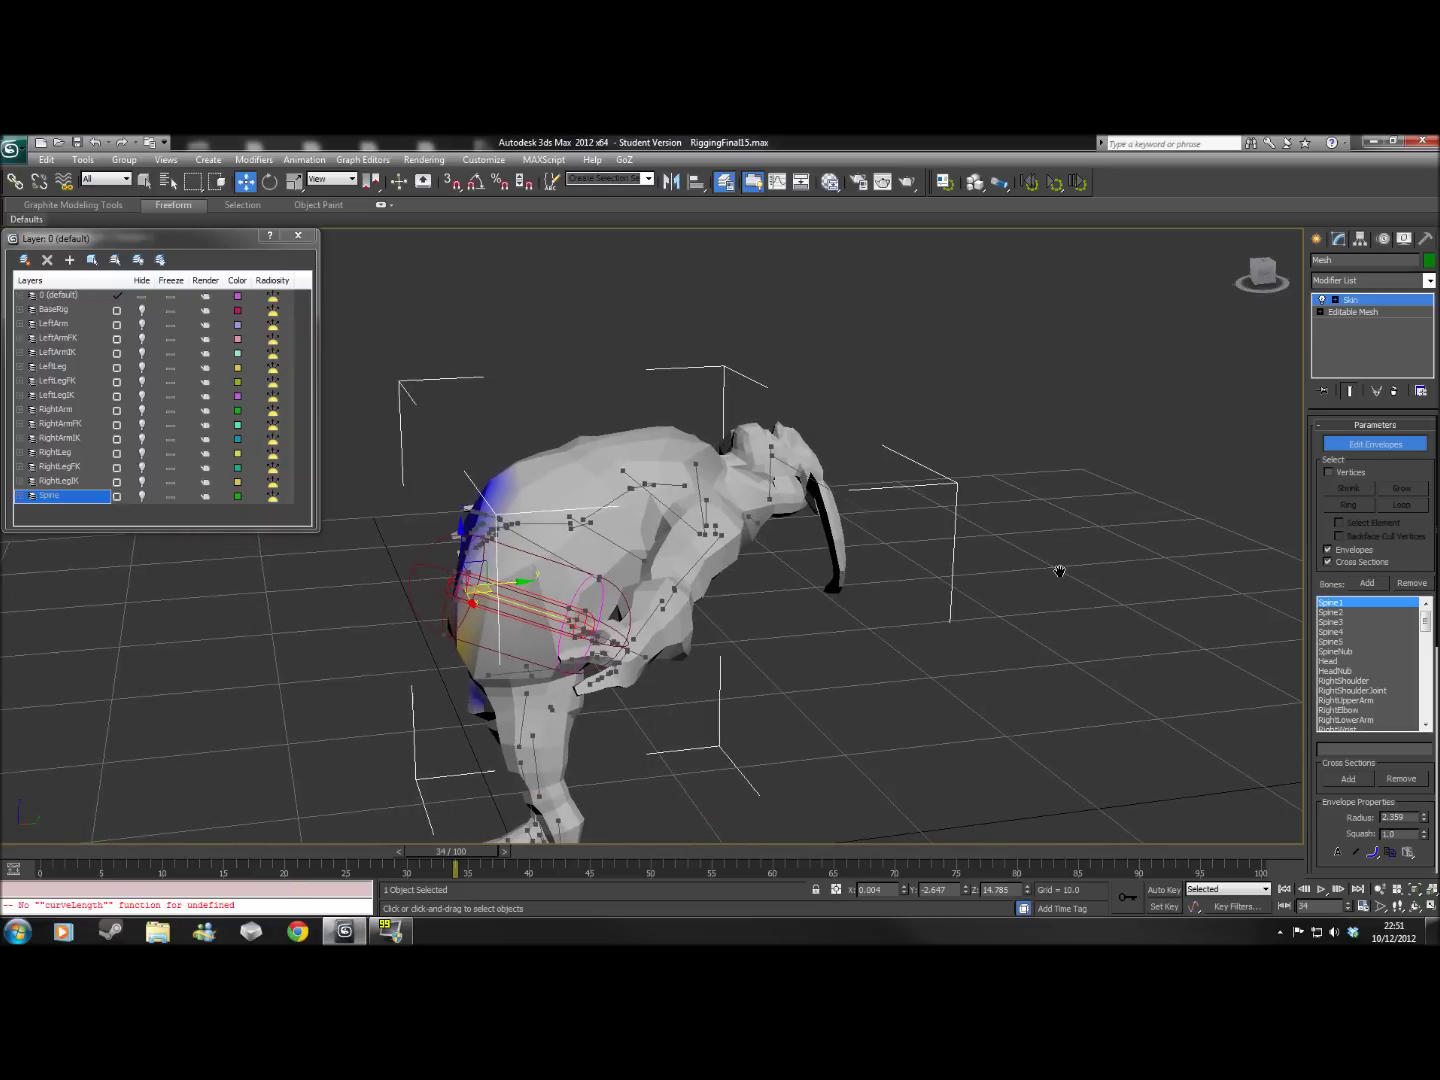
left_click_drag(1264, 275, 1258, 274)
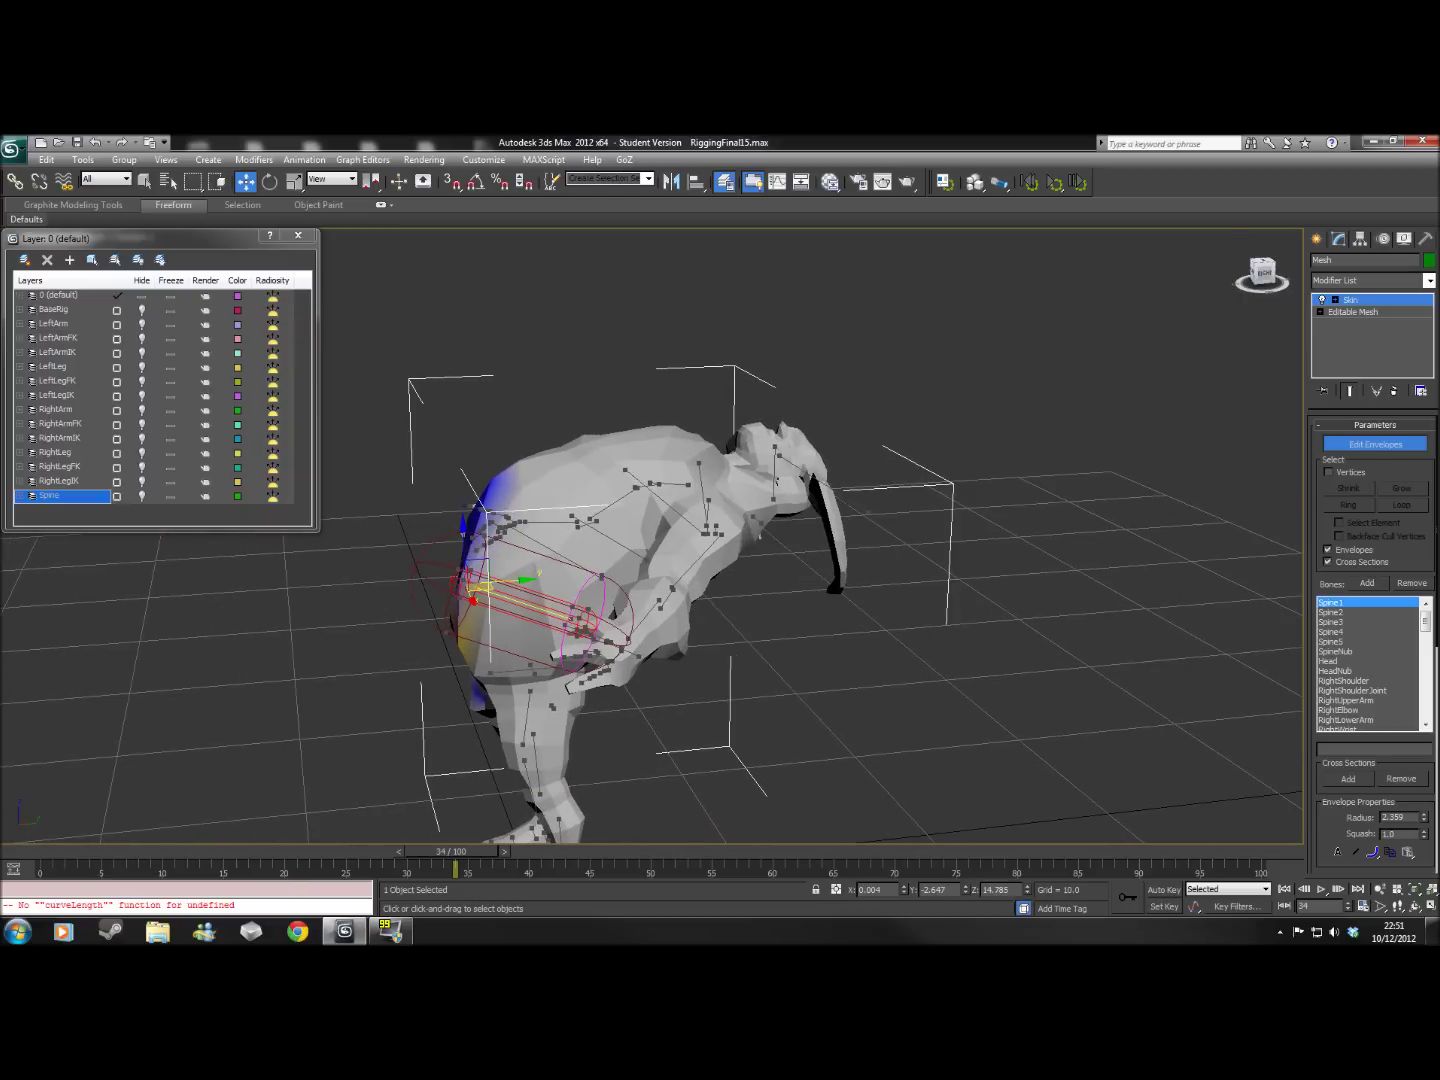
middle_click_drag(1061, 572, 606, 544, "alt")
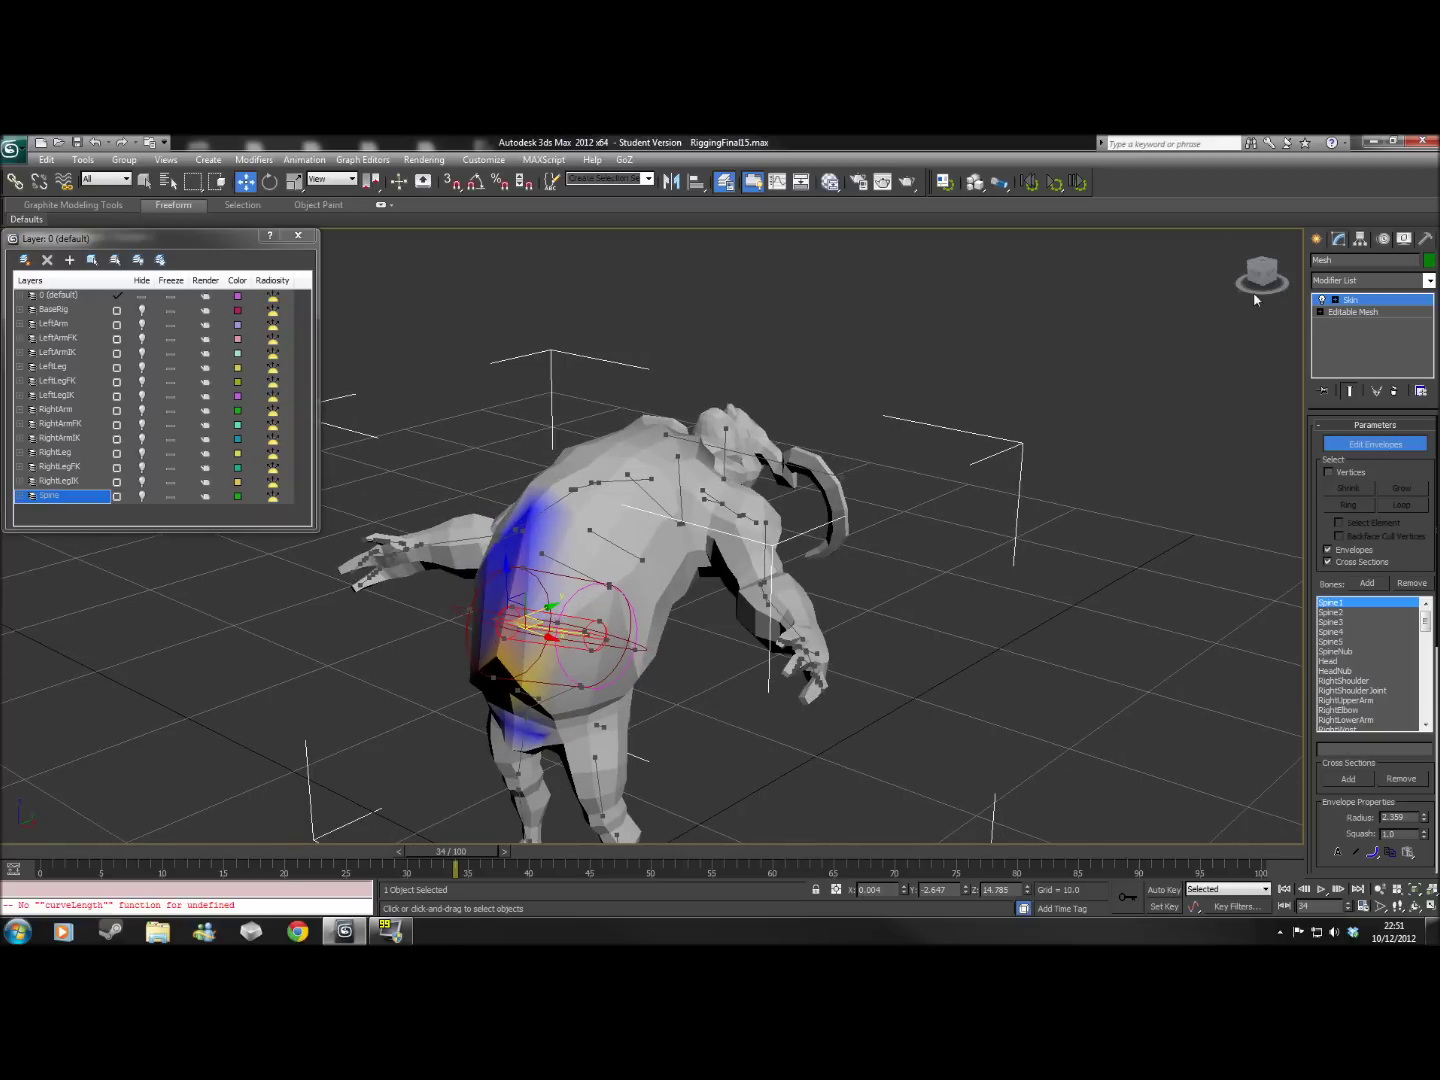
left_click(1275, 283)
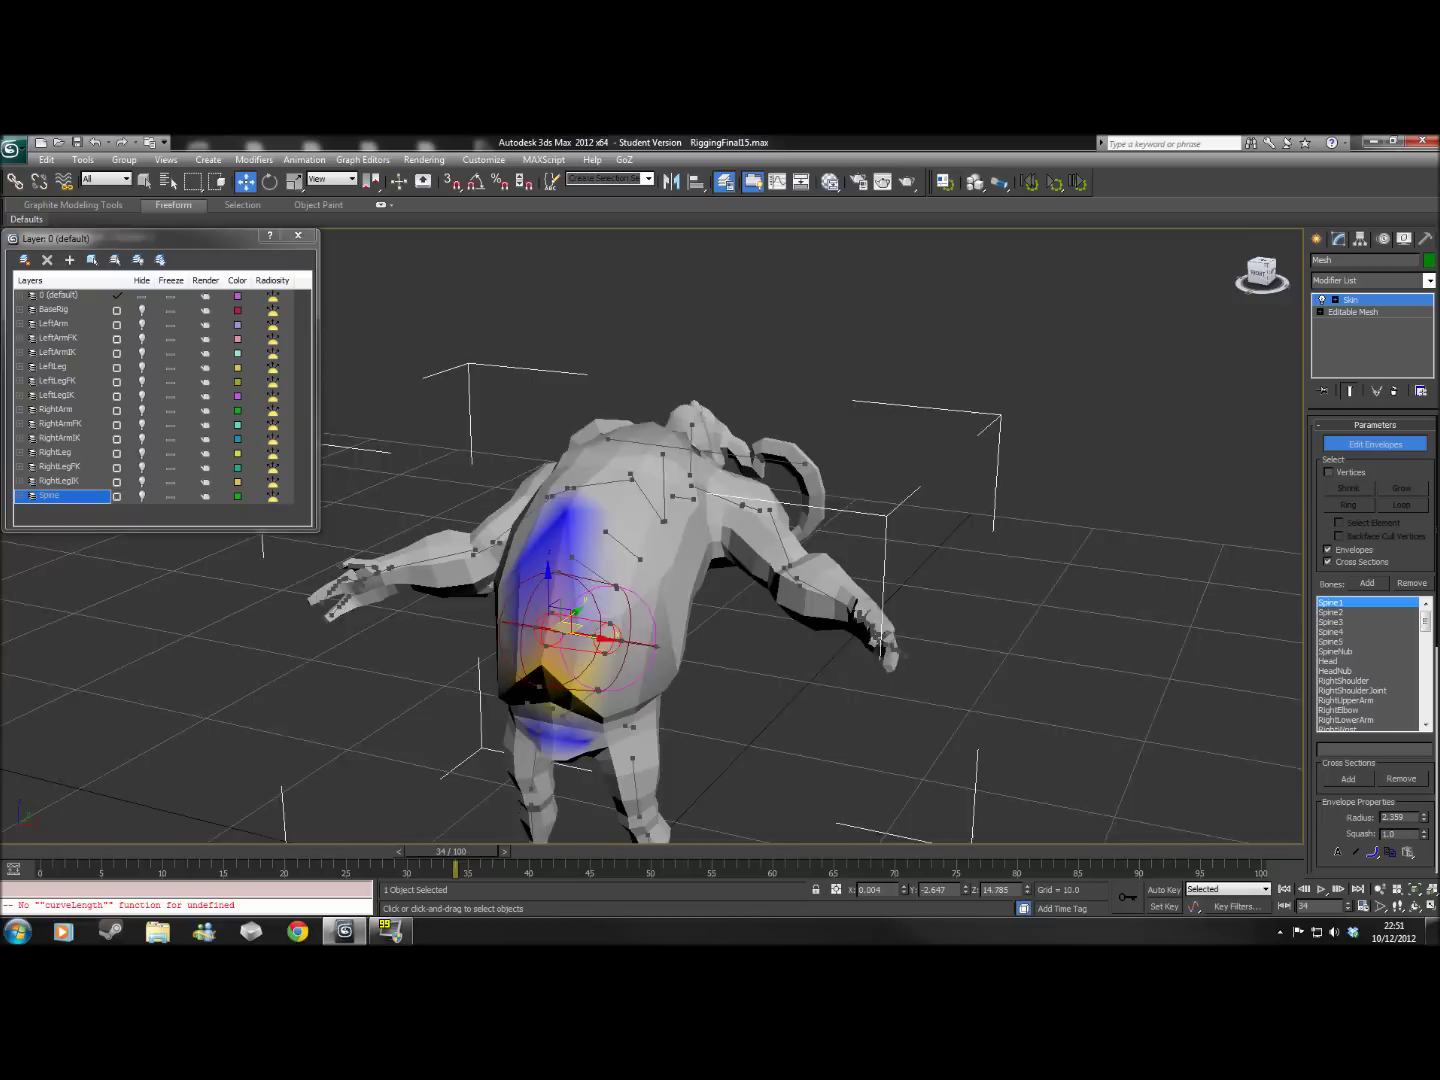
middle_click_drag(950, 560, 890, 517, "alt")
left_click_drag(1216, 283, 1206, 291)
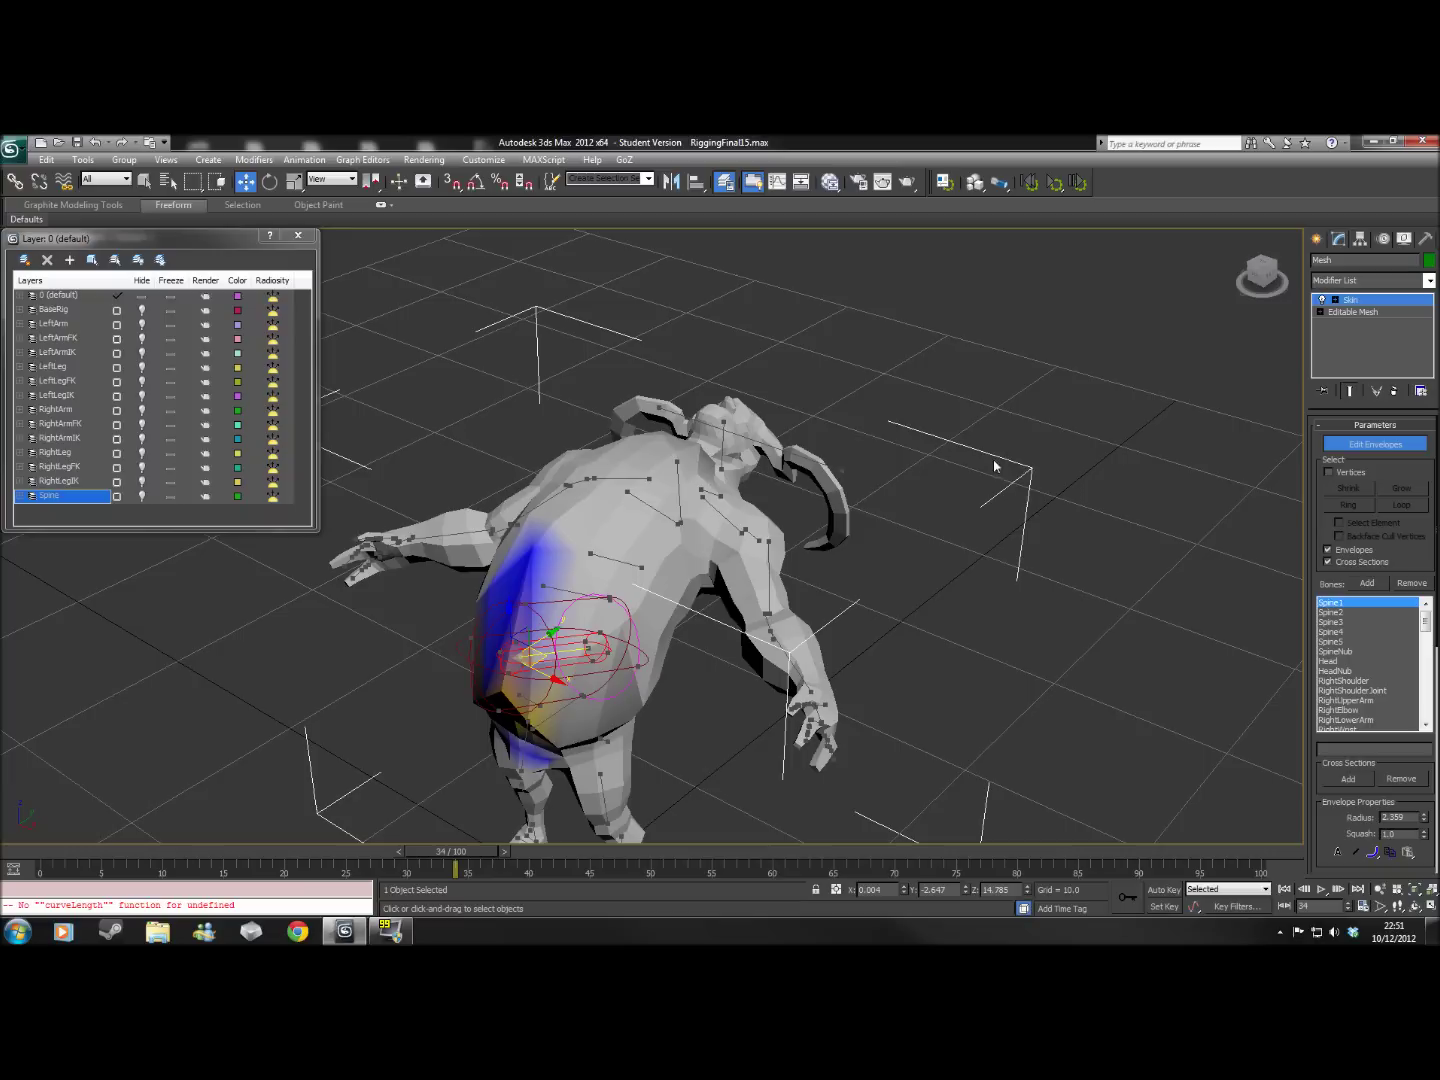
Set the animation time to frame 47 and bring the whole body down to the feet into view
left_click_drag(427, 867, 602, 860)
key("w")
middle_click_drag(964, 743, 1036, 595)
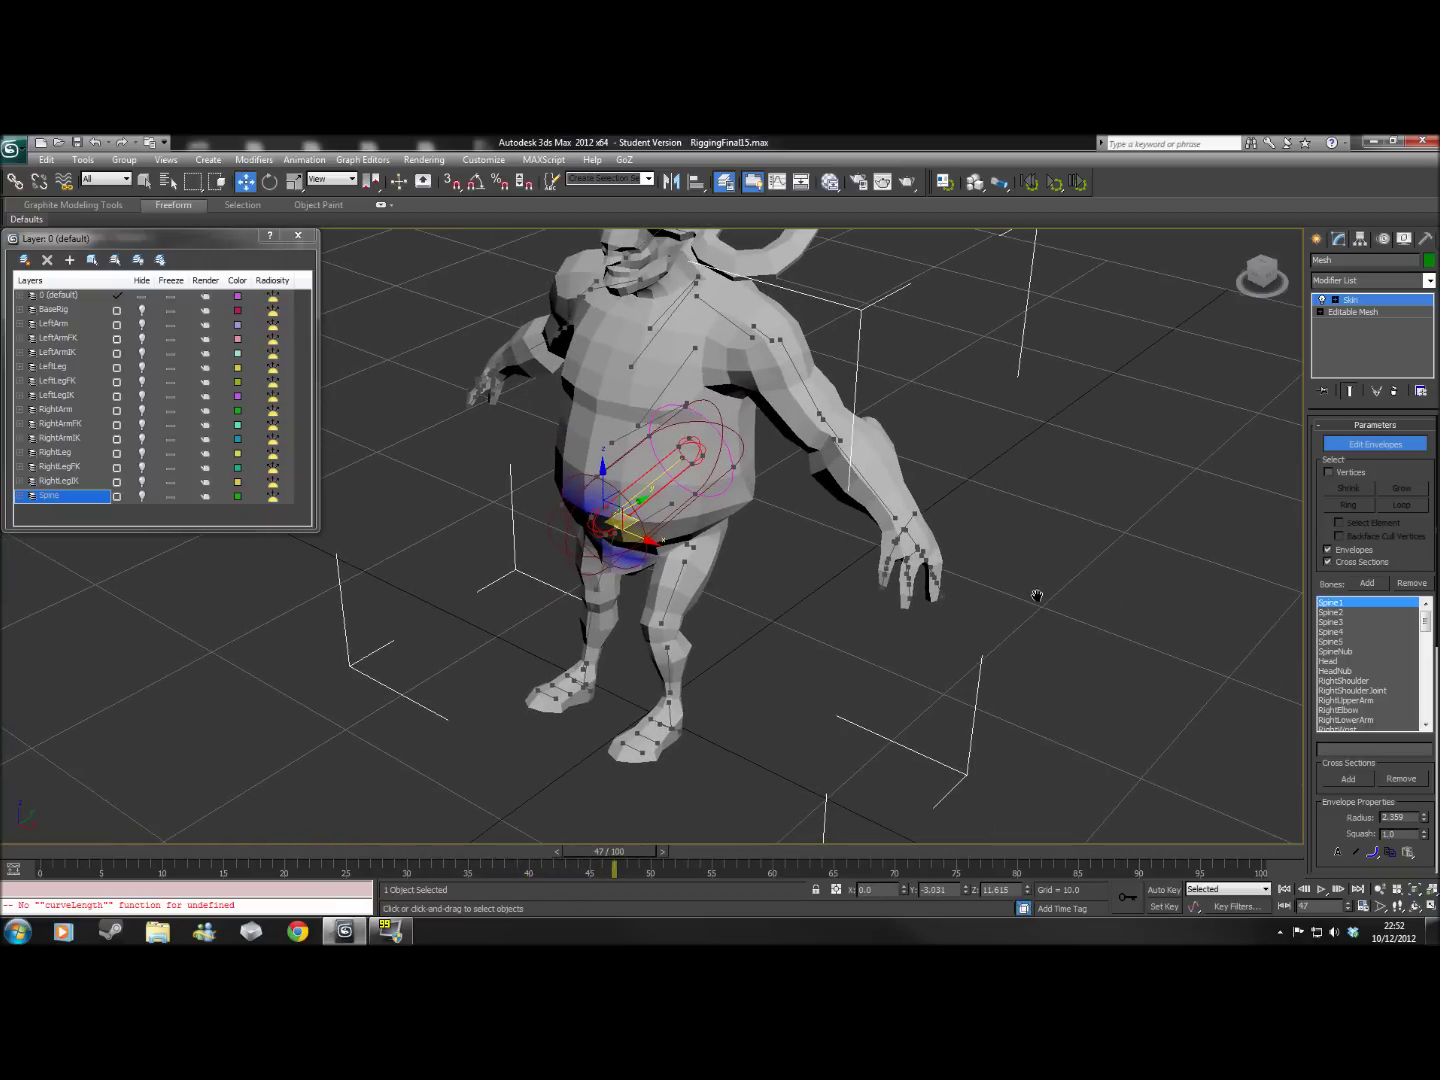
Set the animation time to frame 51 and examine the bent knees and feet close up from the front and side
left_click_drag(621, 860, 674, 854)
middle_click_drag(731, 721, 730, 704)
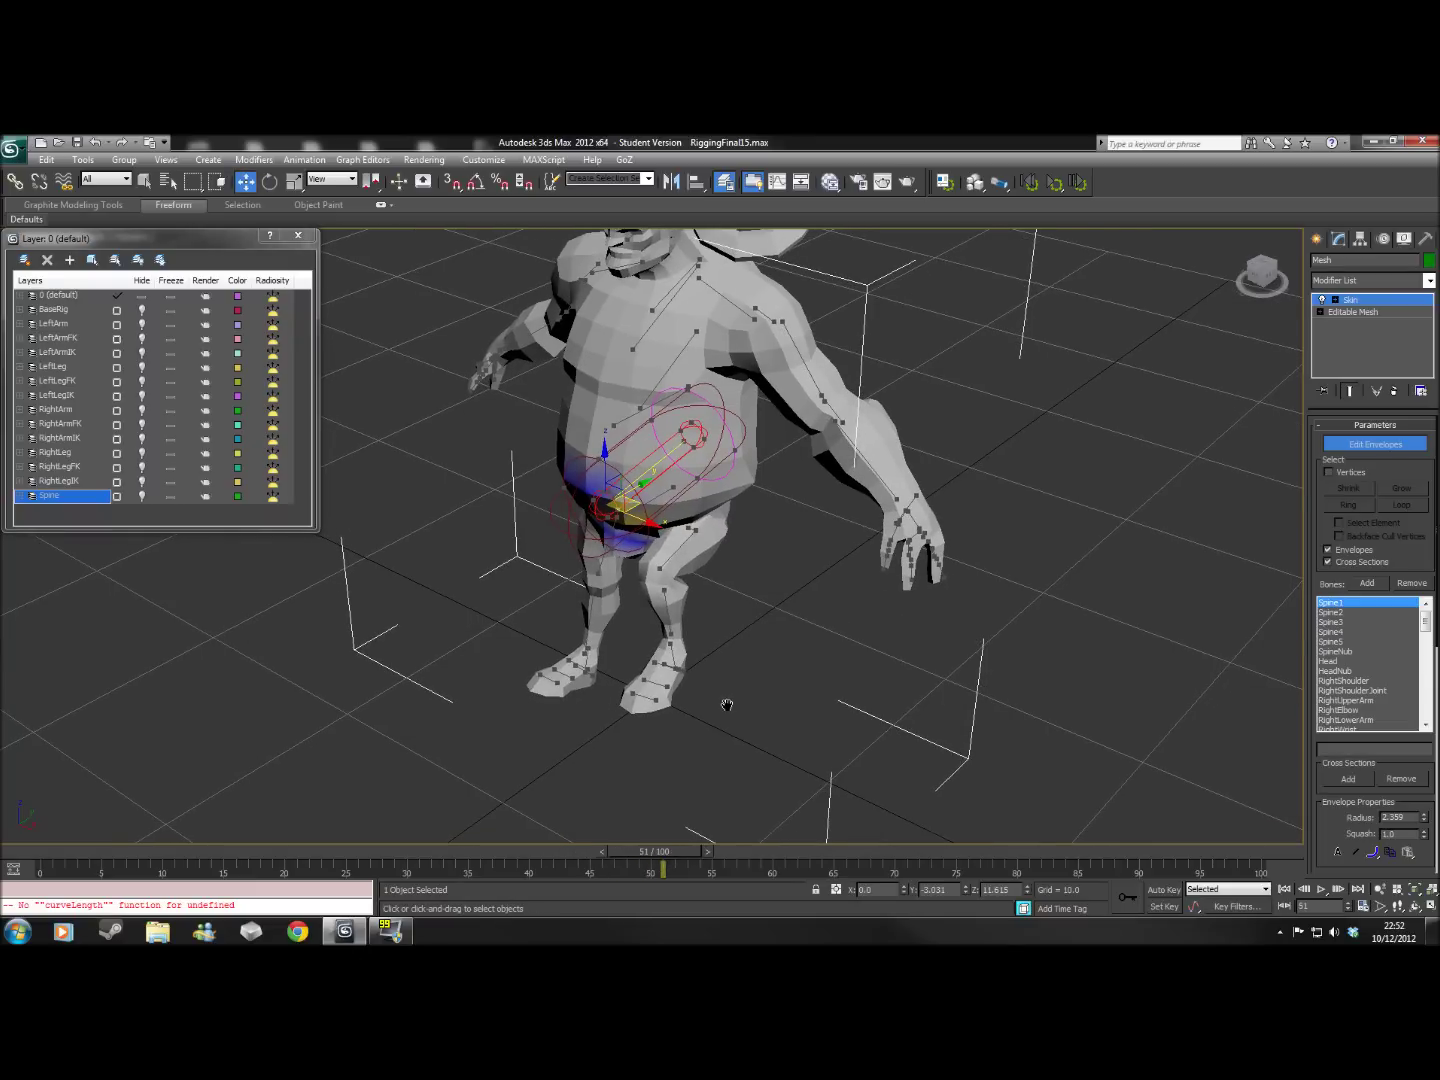
scroll(760, 650, "up", 5)
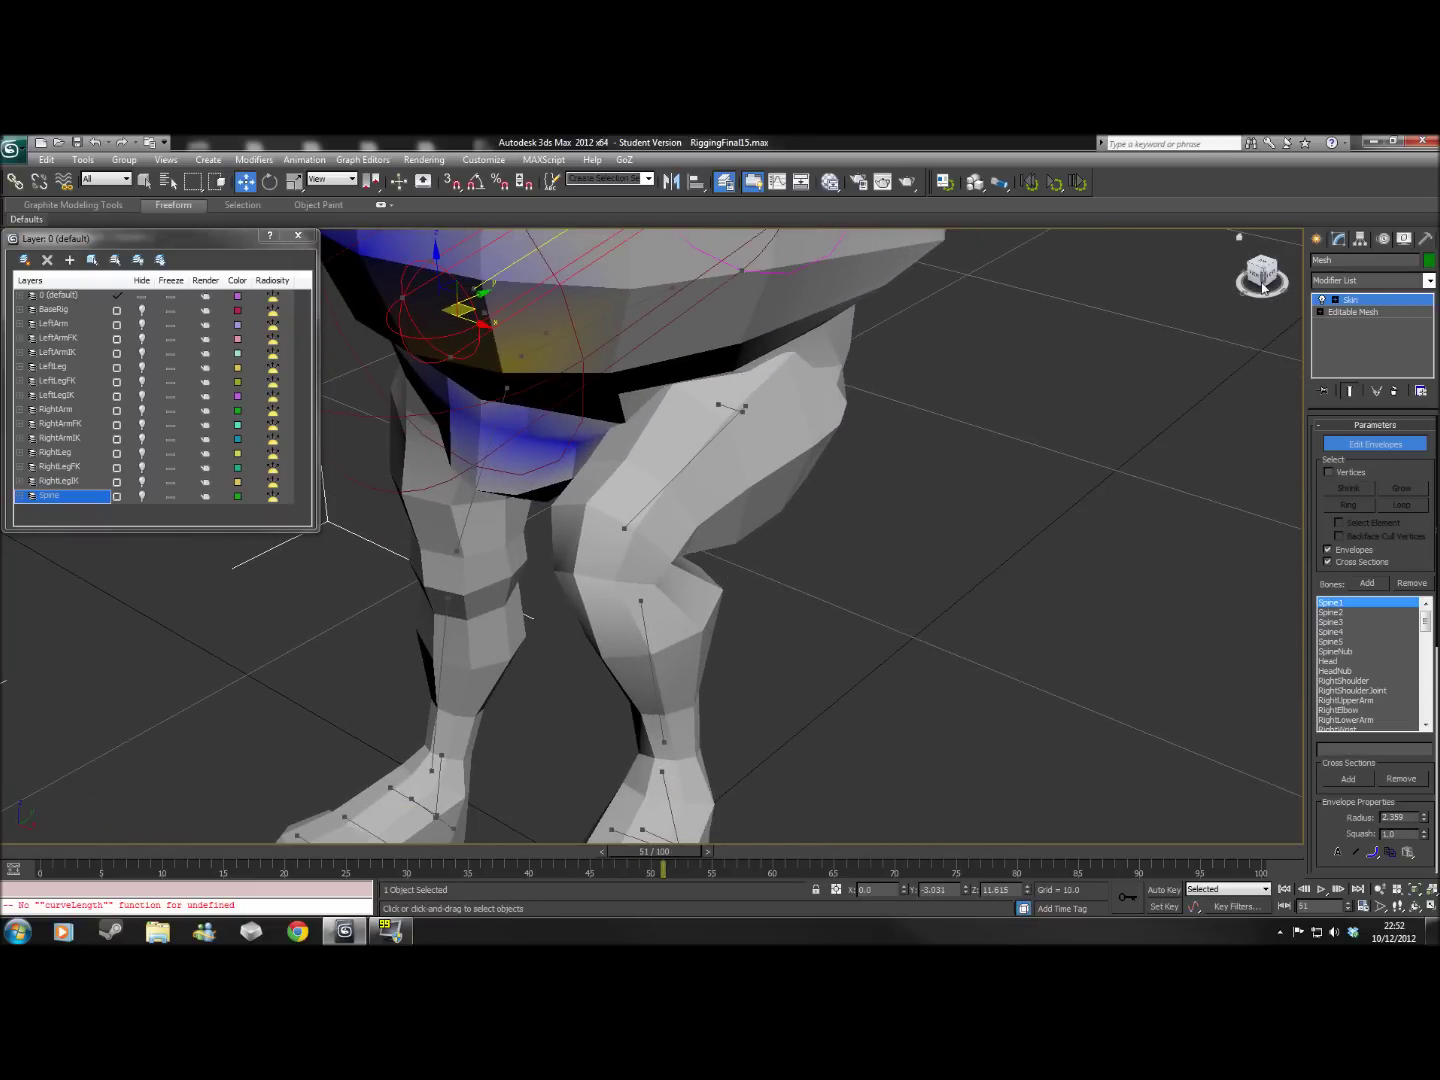
left_click_drag(1264, 286, 1188, 262)
middle_click_drag(1191, 267, 1215, 480)
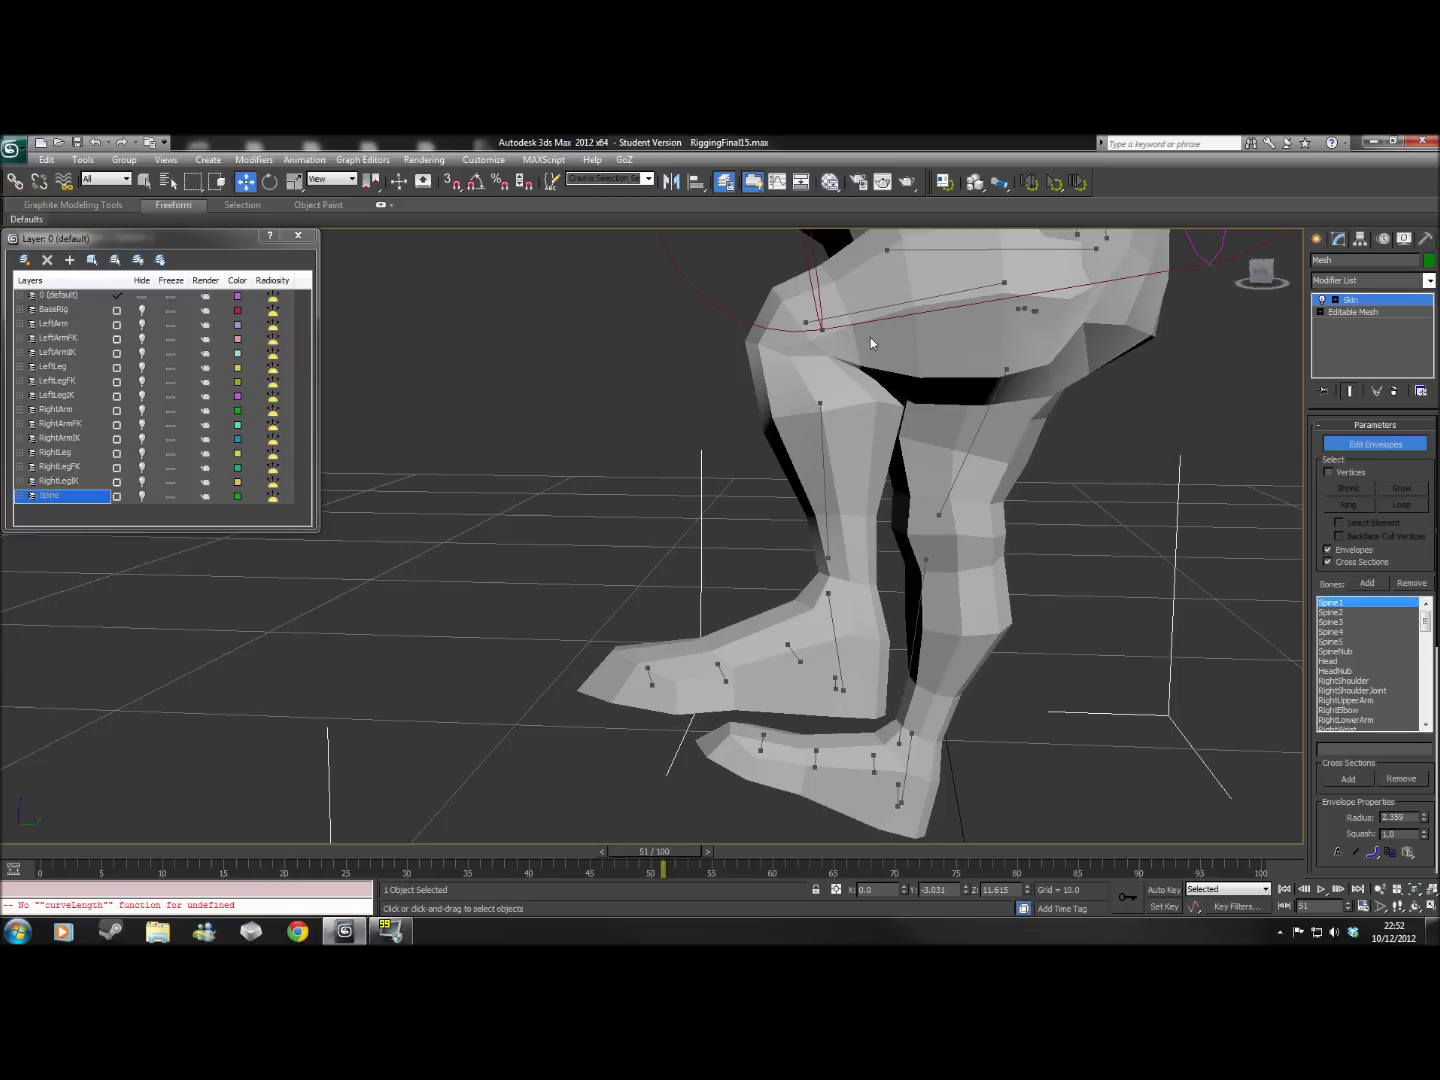
middle_click_drag(1062, 470, 994, 462)
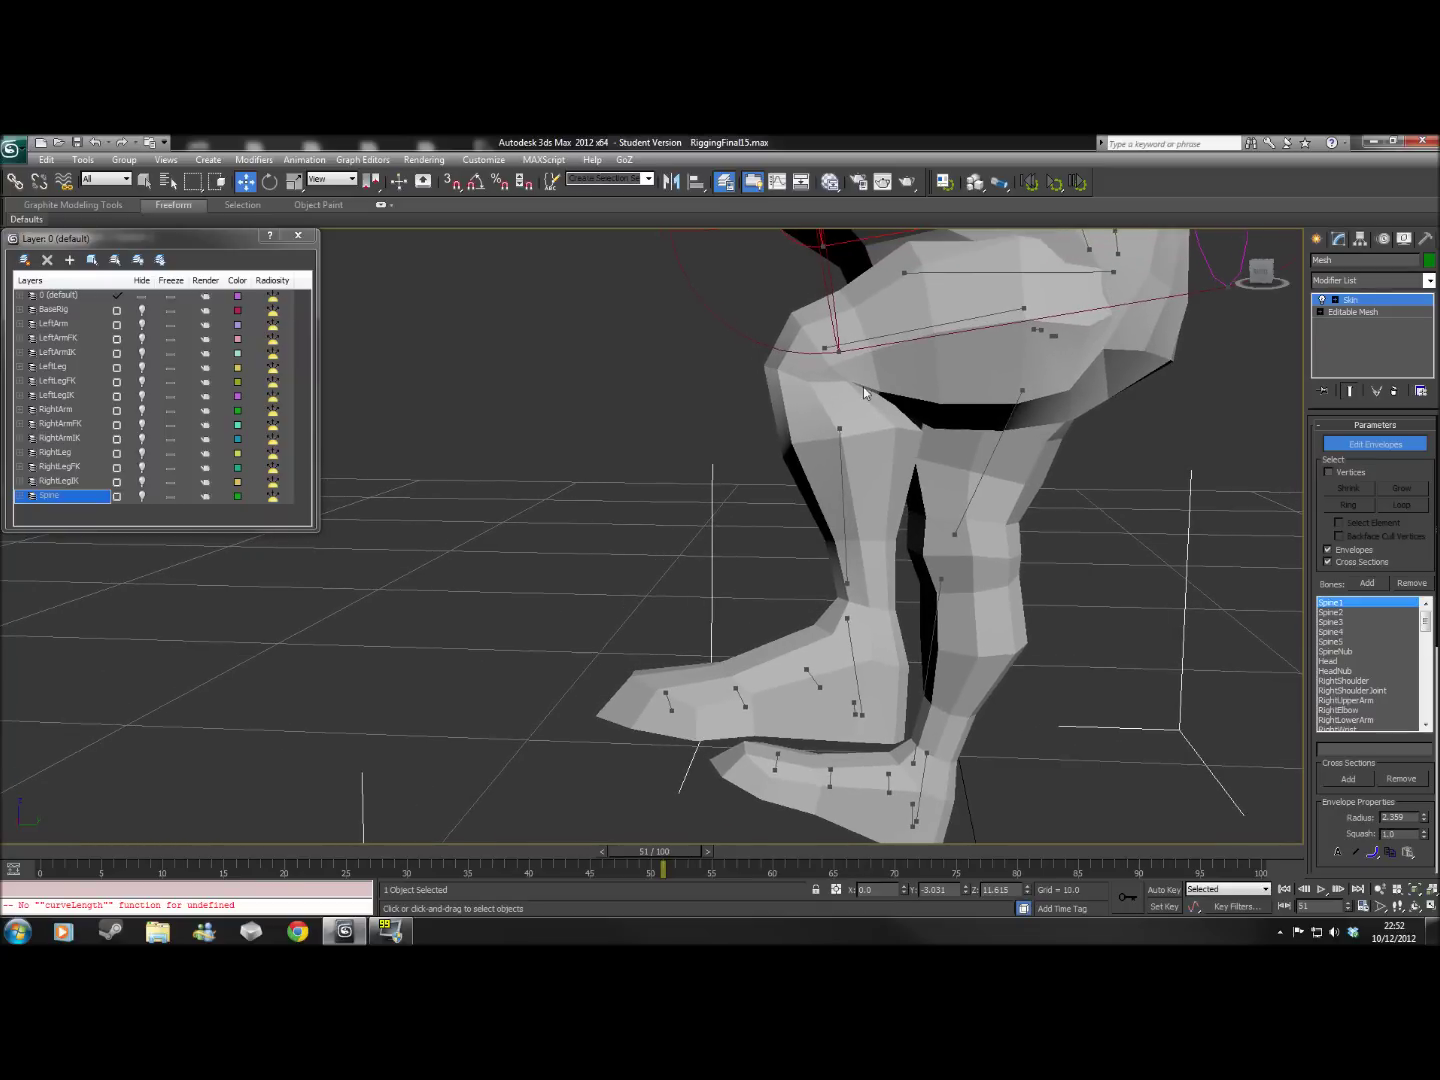
mouse_move(1263, 271)
left_mouse_down()
mouse_move(1237, 260)
mouse_move(1272, 277)
left_mouse_up()
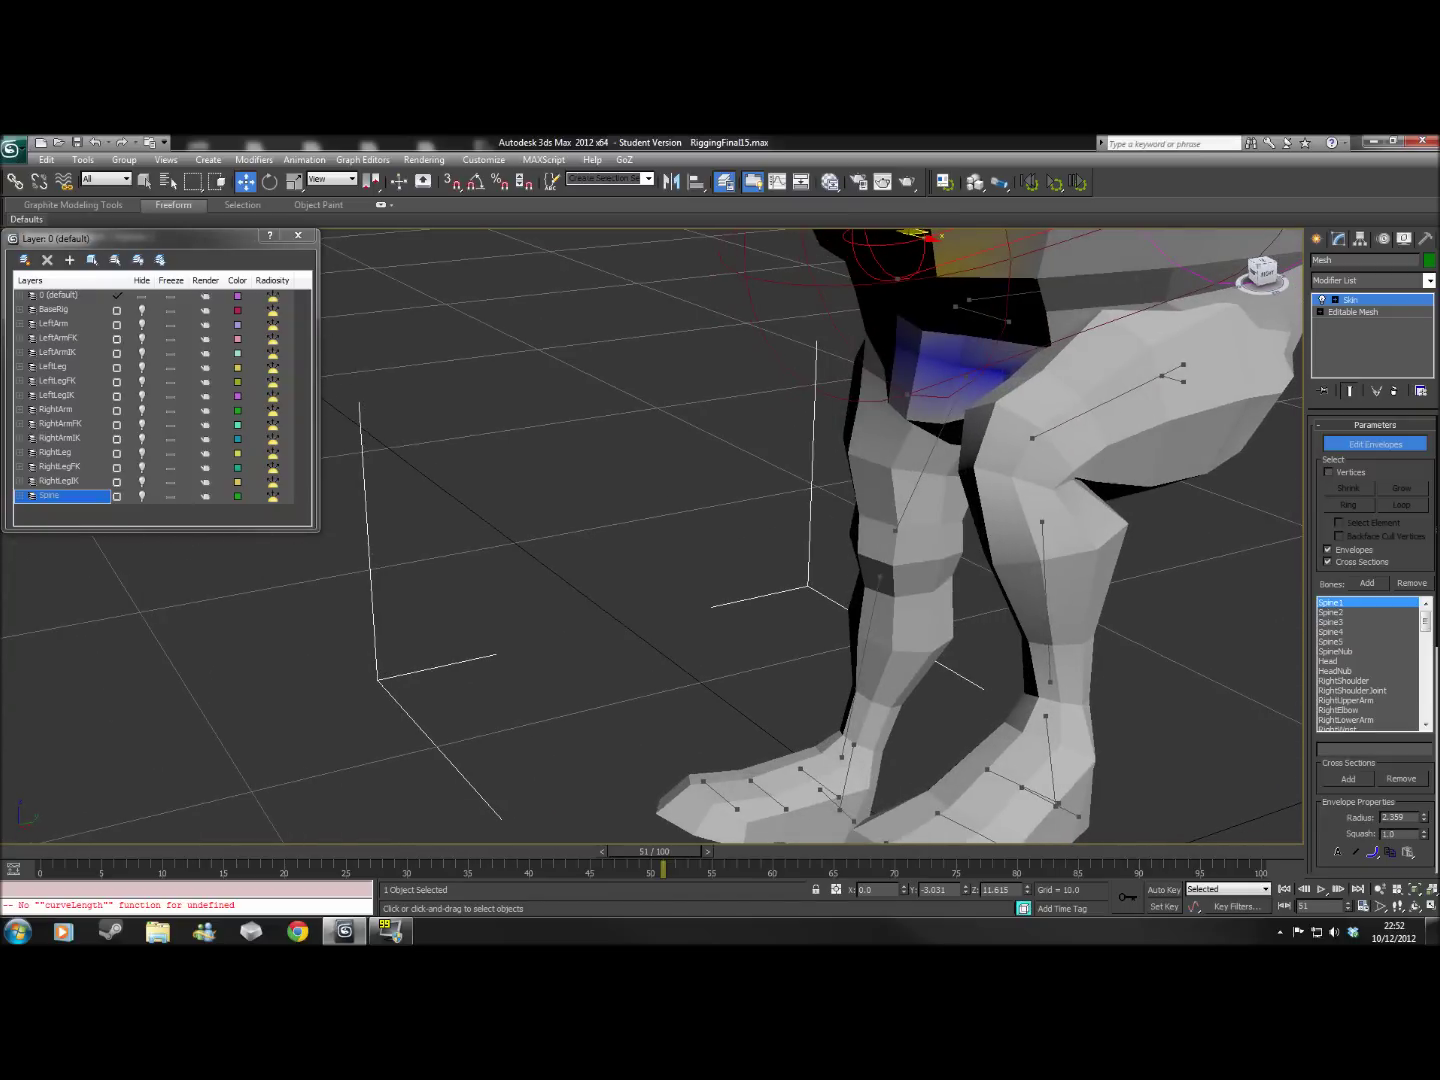
middle_click_drag(1124, 506, 1056, 470)
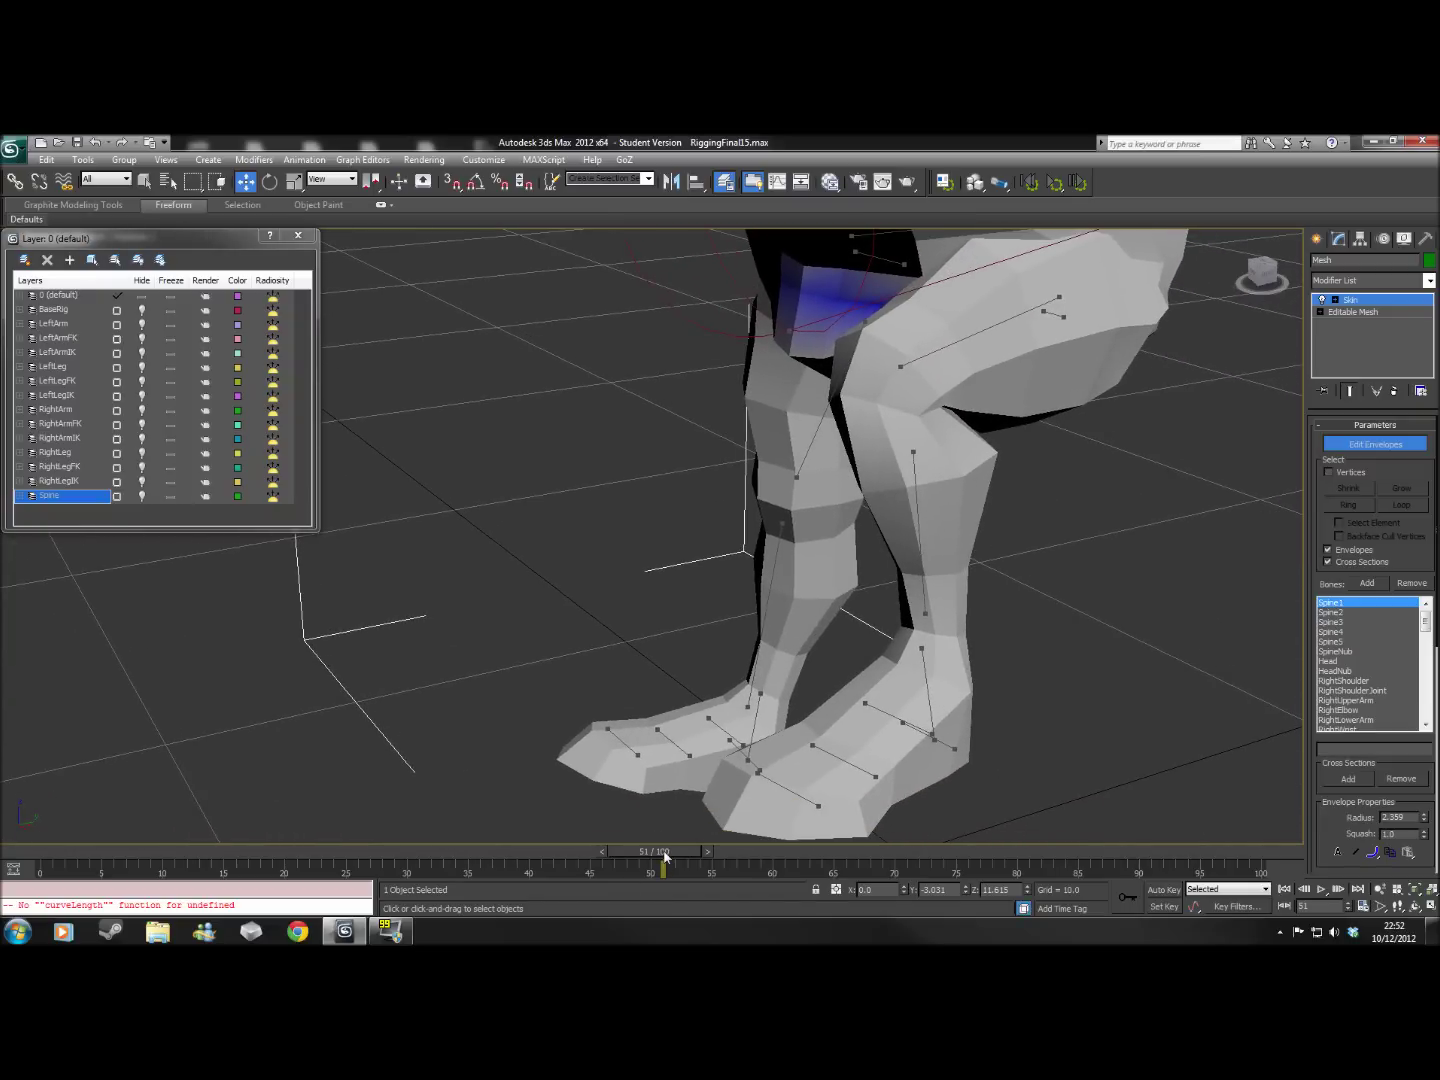
Set the animation time to frame 55 and examine how the foot nearest the view deforms
left_click_drag(664, 856, 724, 855)
key("w")
middle_click_drag(993, 715, 1002, 665)
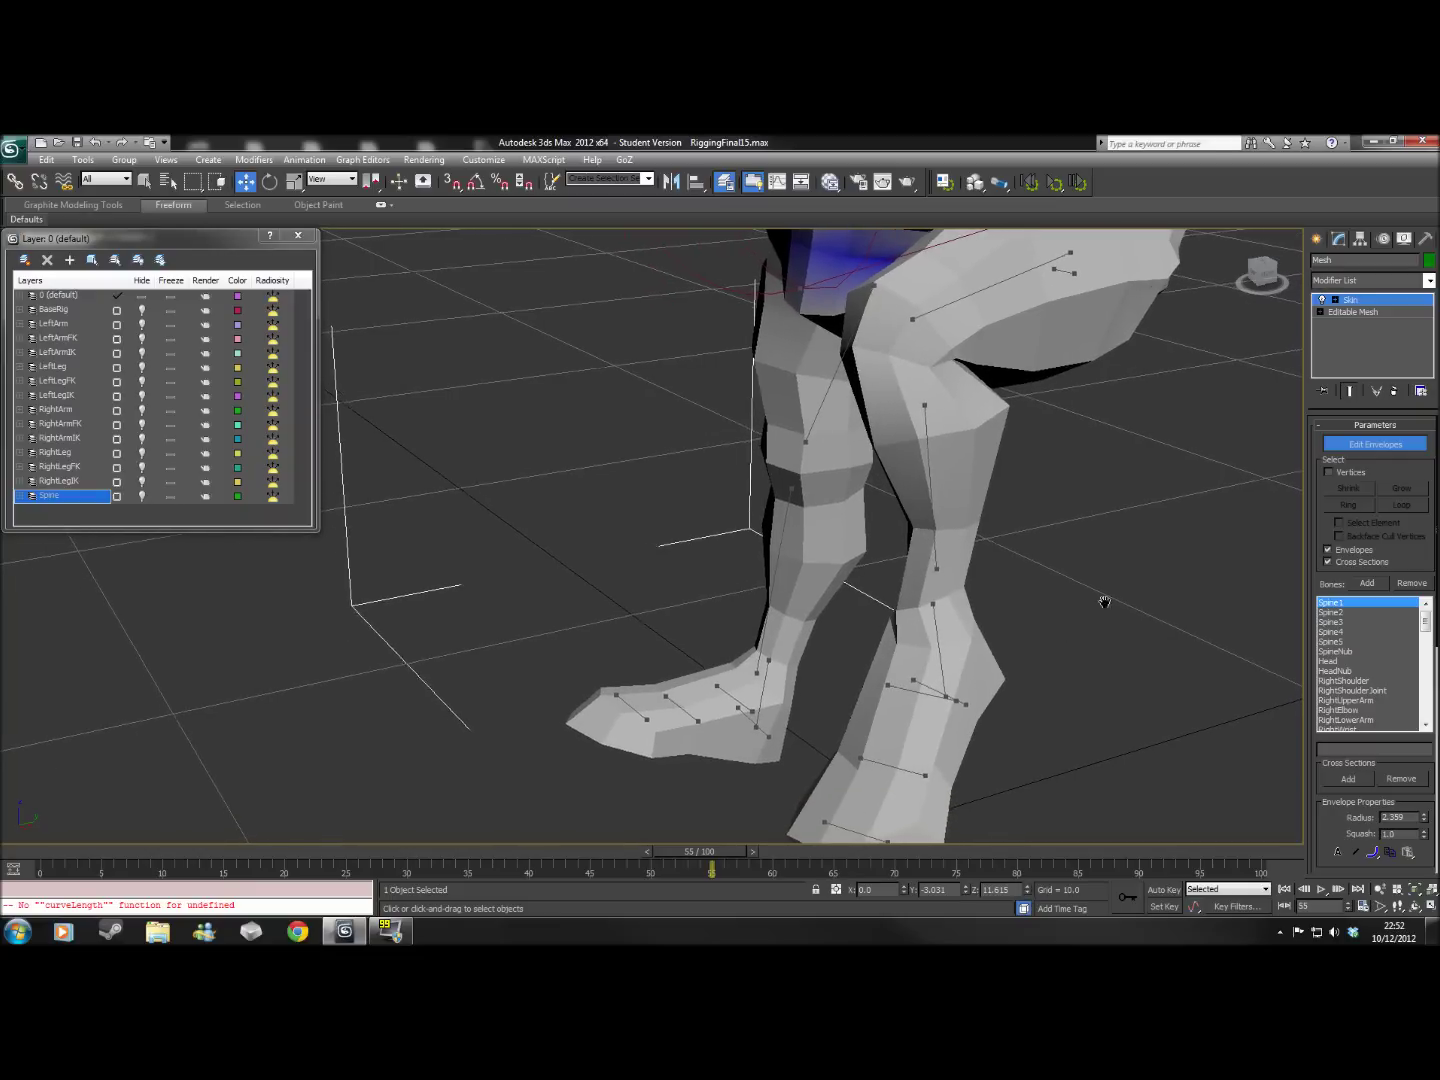
middle_click_drag(1103, 601, 1103, 553)
left_click_drag(704, 857, 881, 854)
right_click(881, 854)
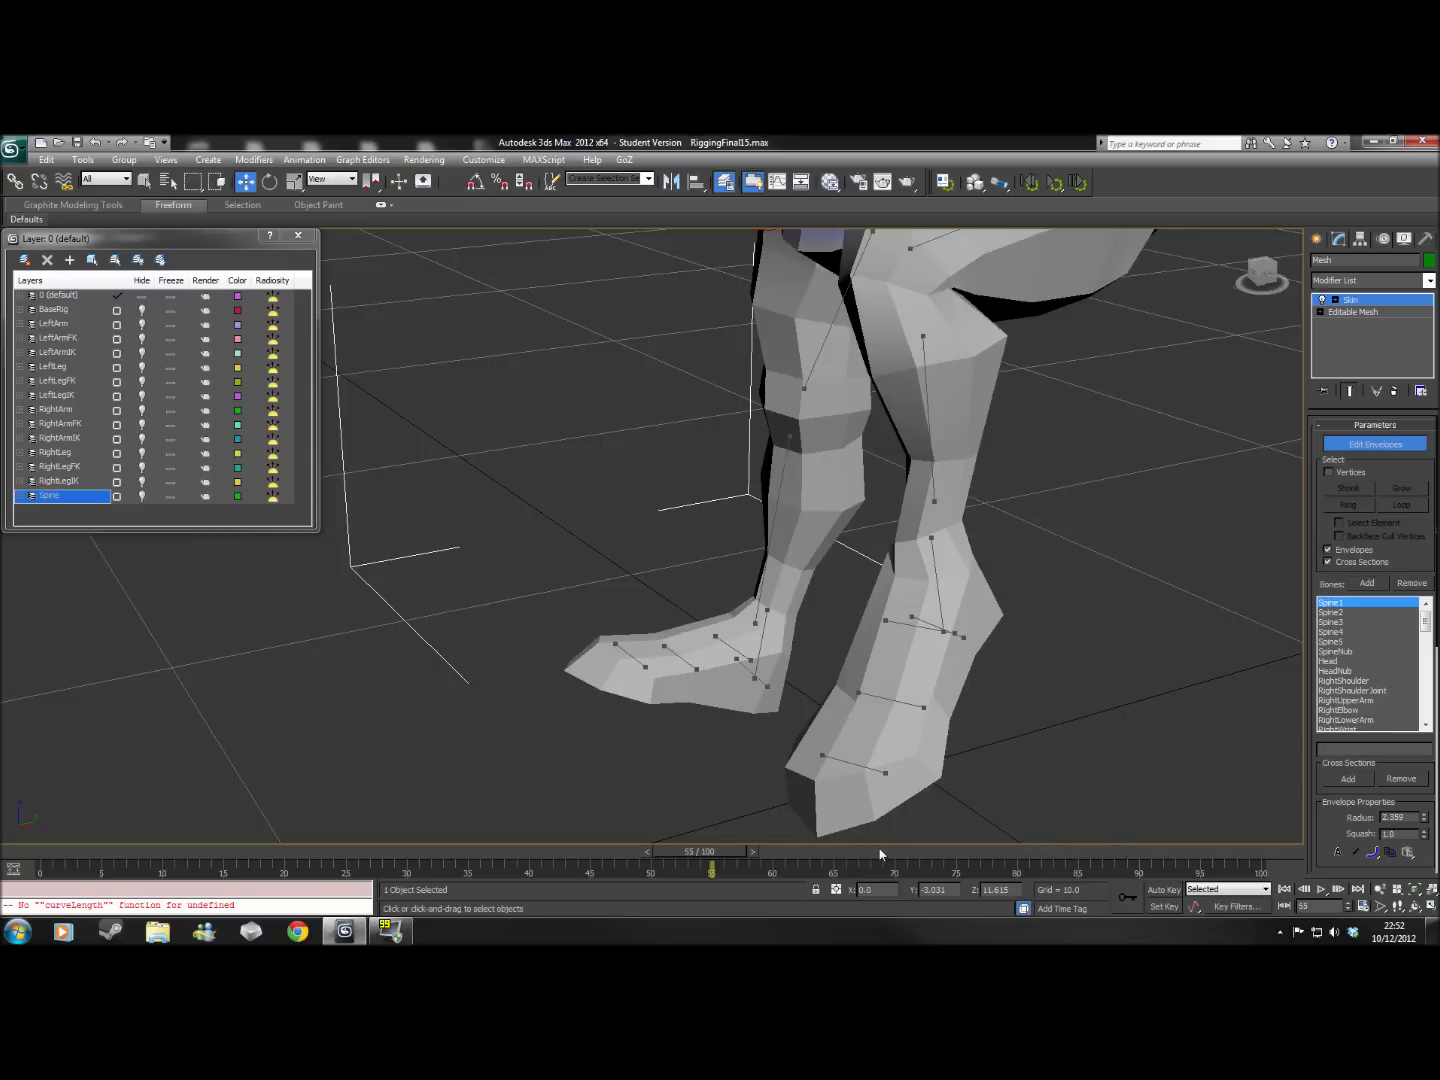
Return the animation to frame 0, turn off Edit Envelopes and frame the whole character
left_click_drag(741, 857, 44, 858)
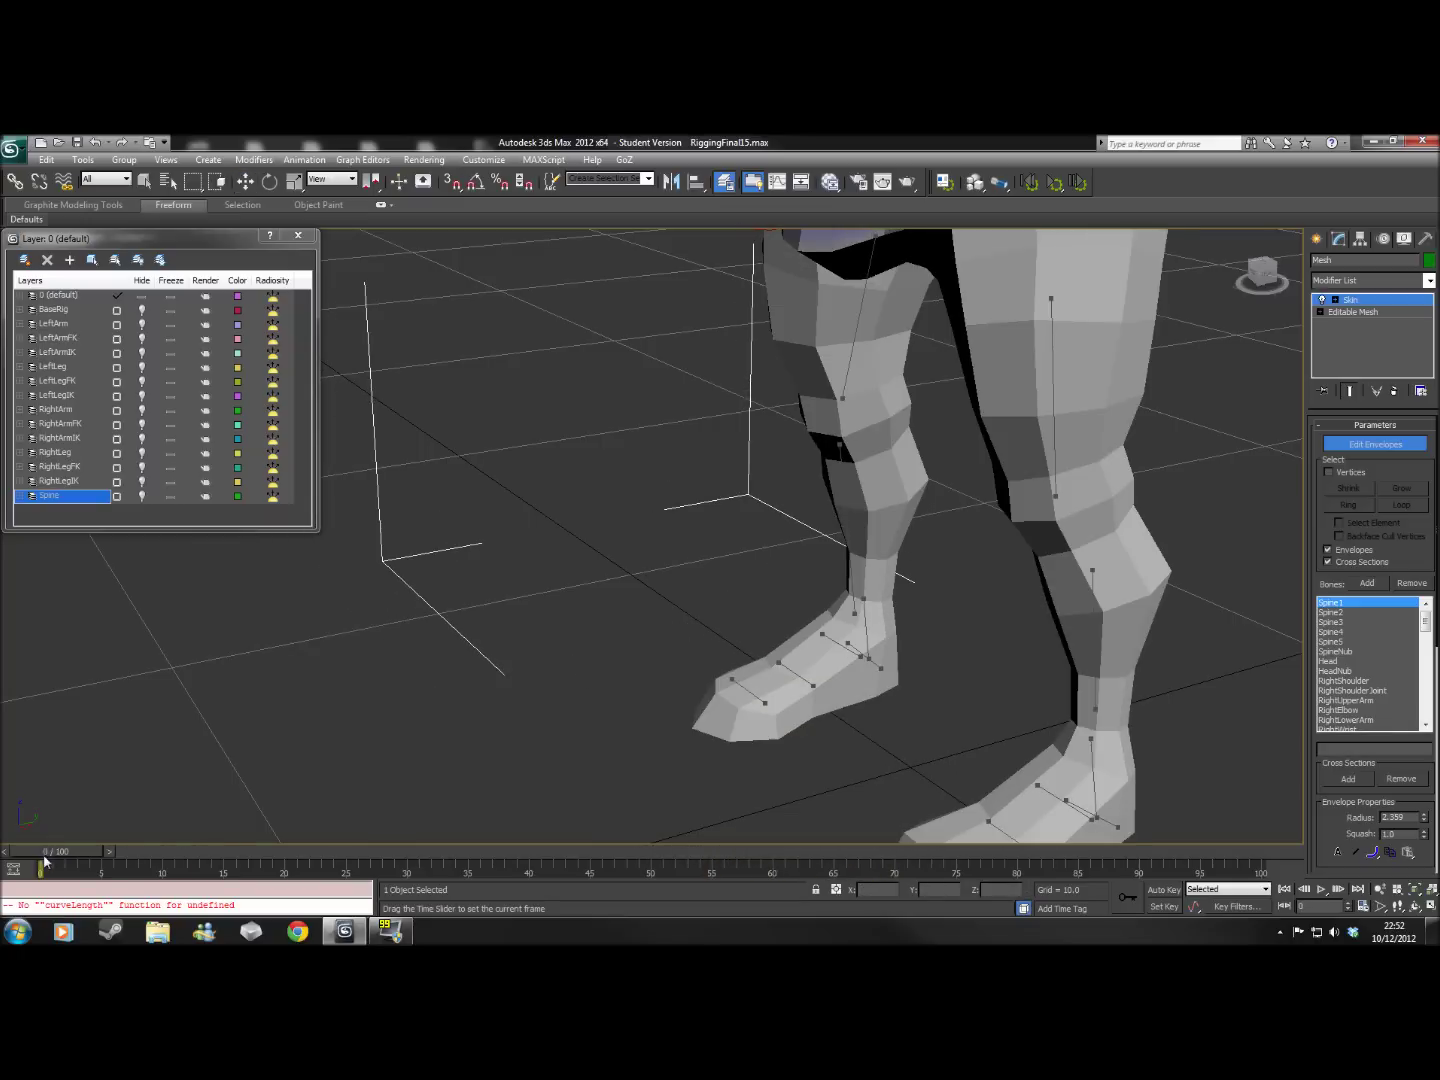
scroll(644, 682, "down", 10)
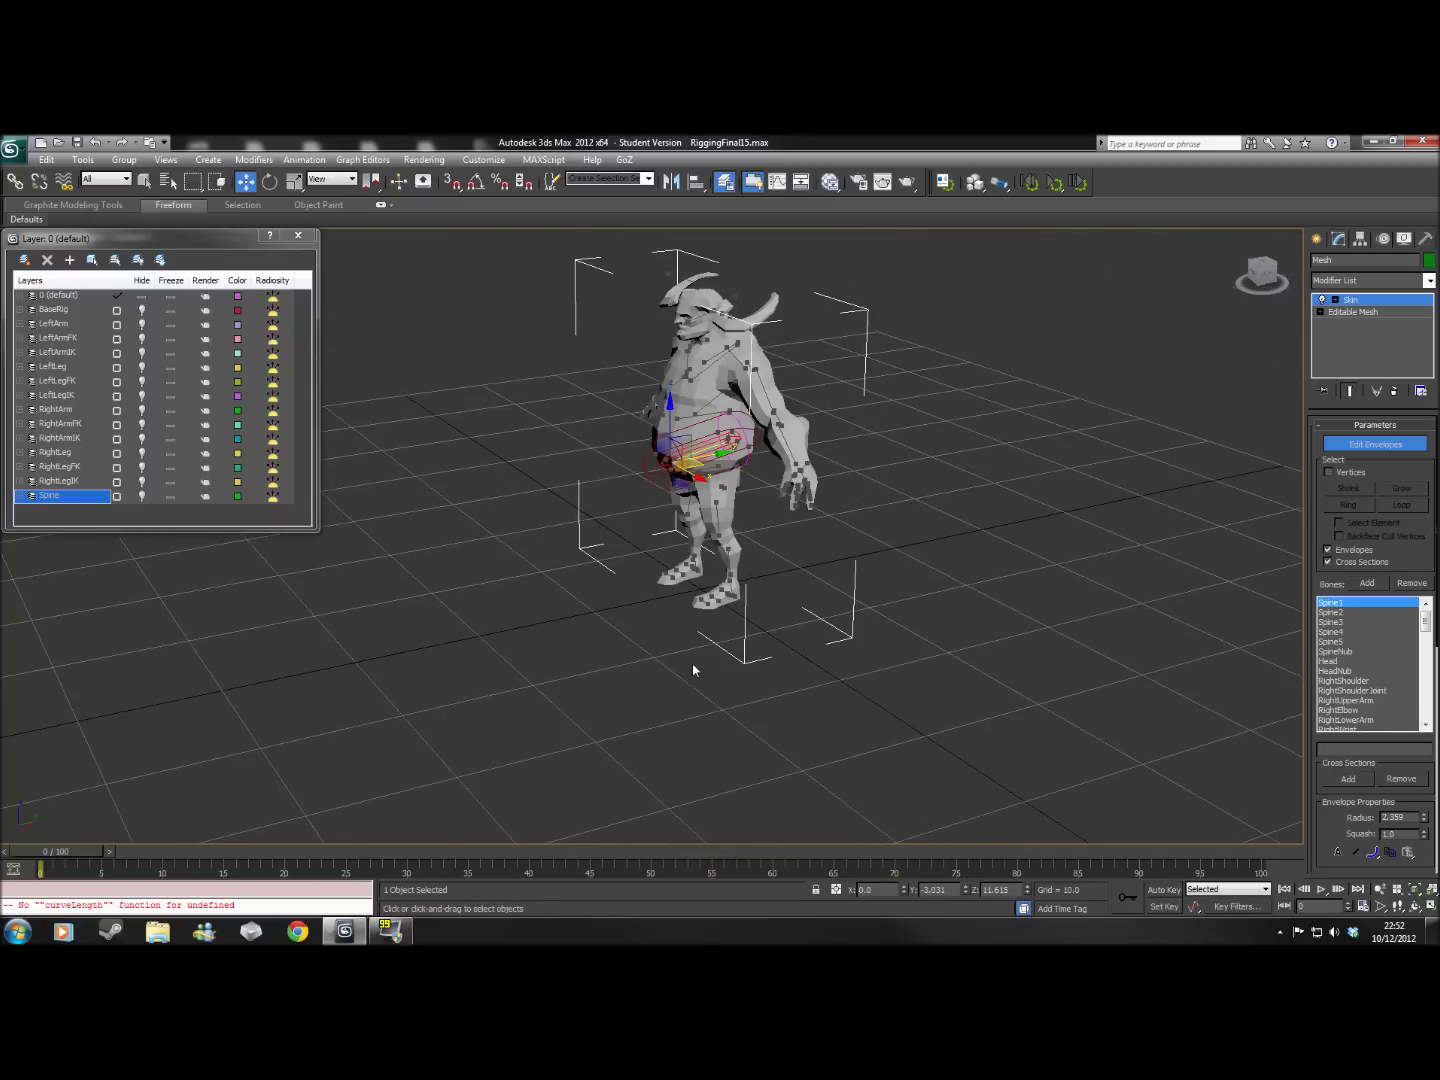
middle_click_drag(694, 669, 726, 697)
scroll(727, 694, "up", 3)
left_click(1399, 445)
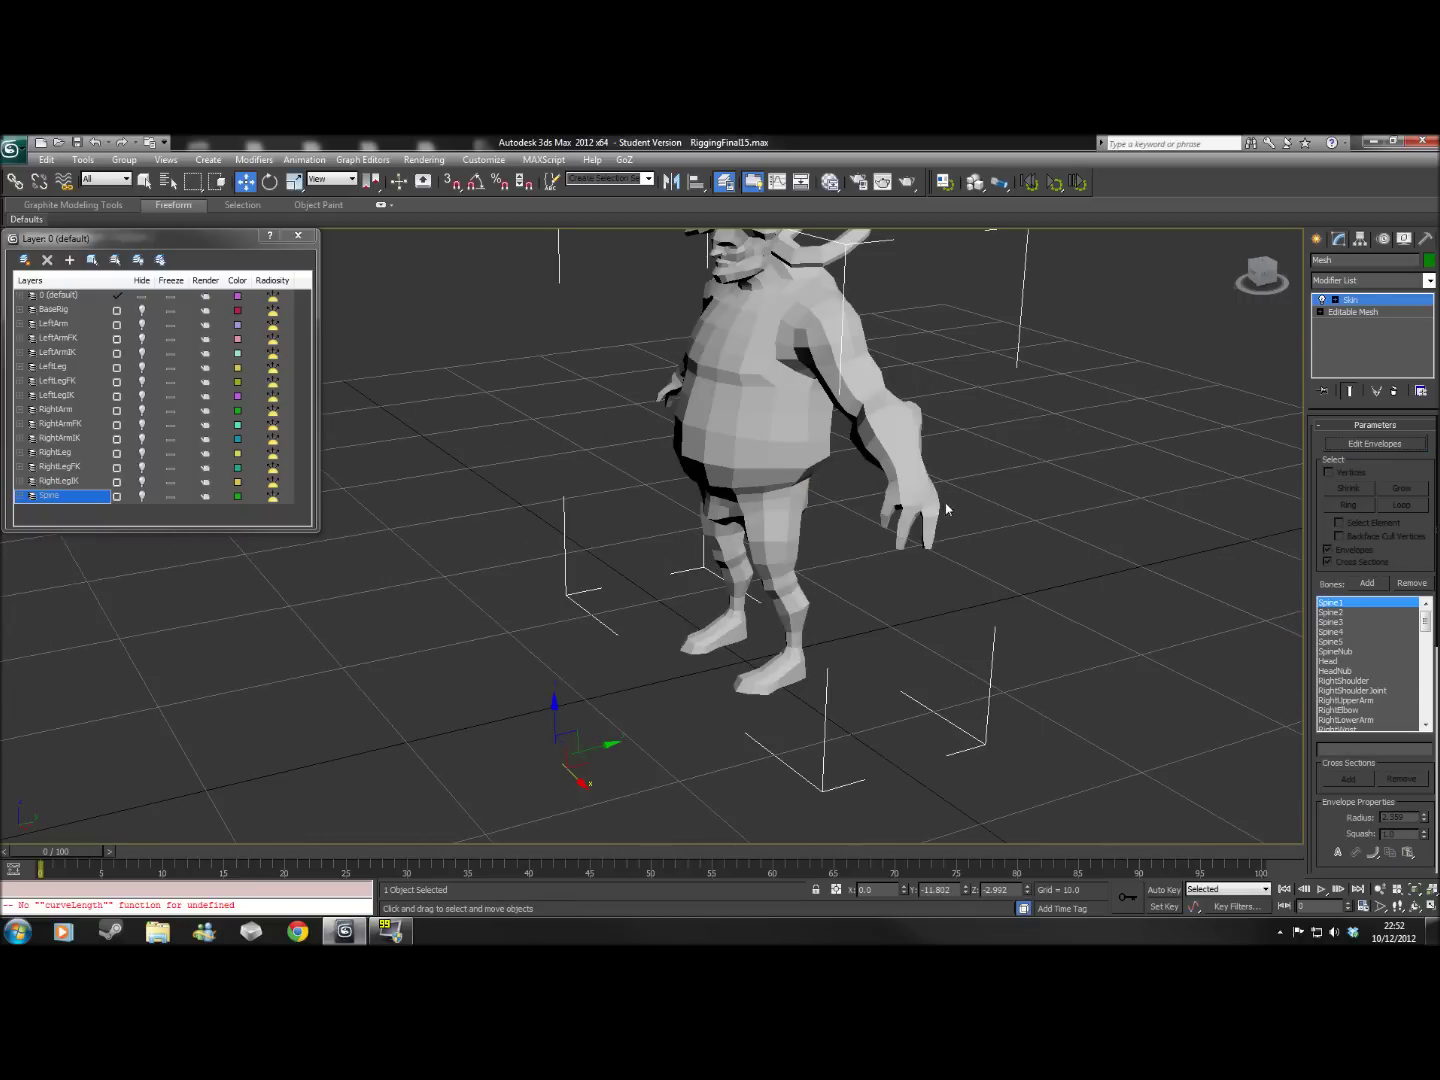
middle_click_drag(946, 508, 919, 594)
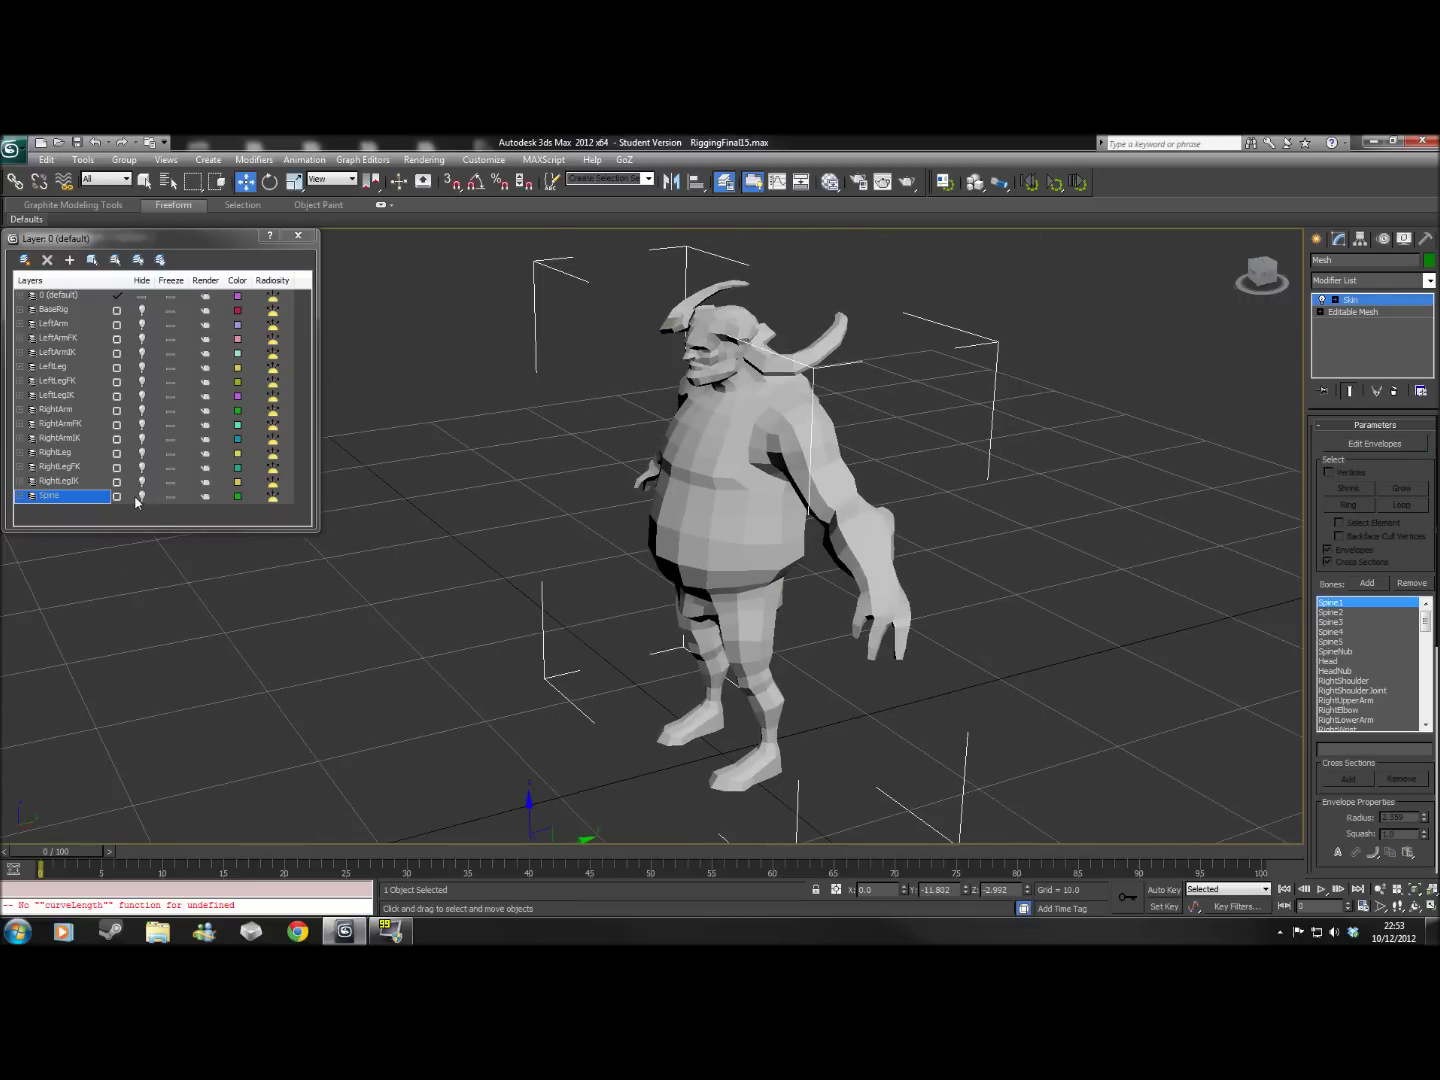
Hide the 0 (default) layer and unhide the Spine layer to show only the spine bones and their controls
left_click(145, 297)
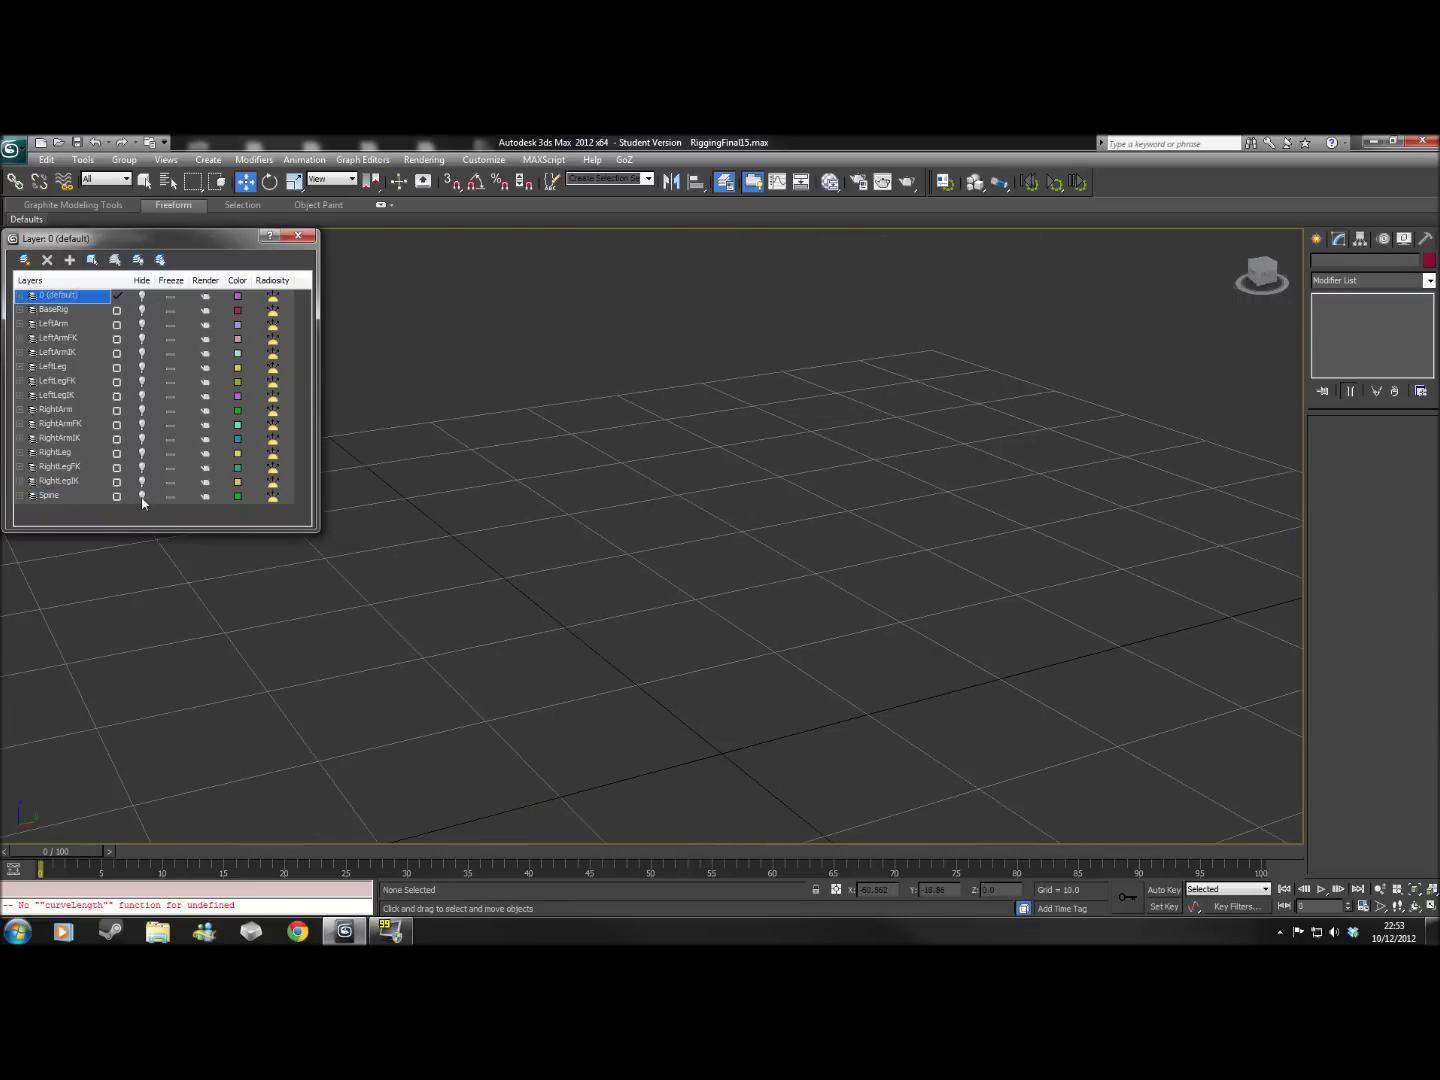
left_click(142, 496)
scroll(943, 585, "up", 6)
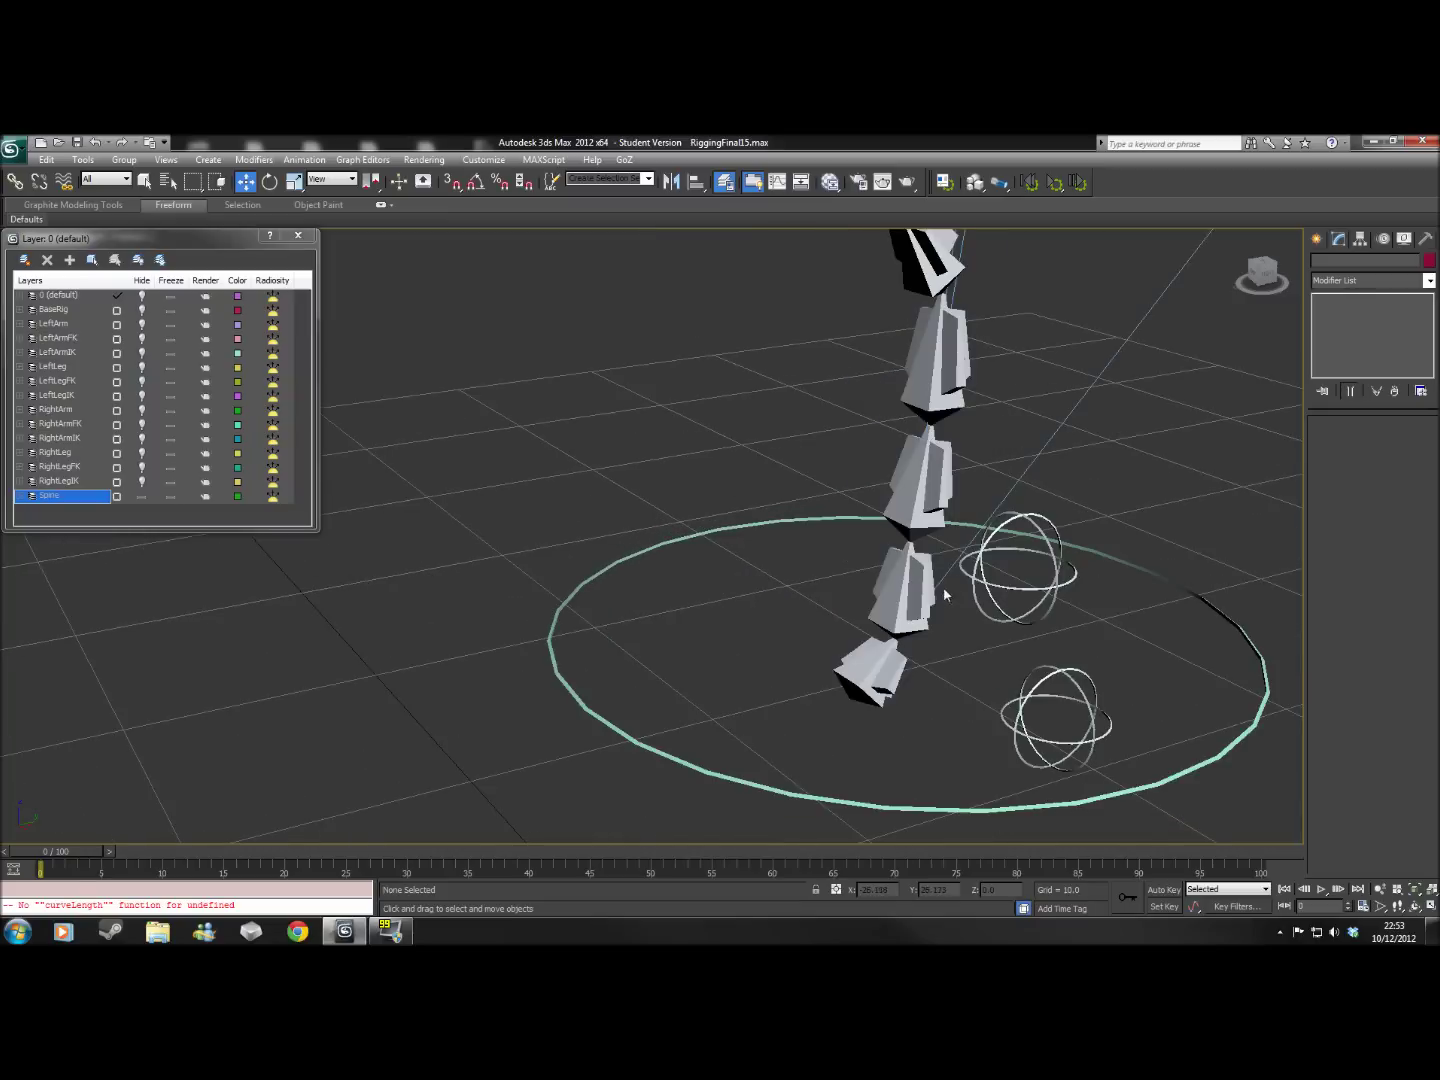
scroll(943, 587, "down", 5)
middle_click_drag(1029, 514, 859, 588)
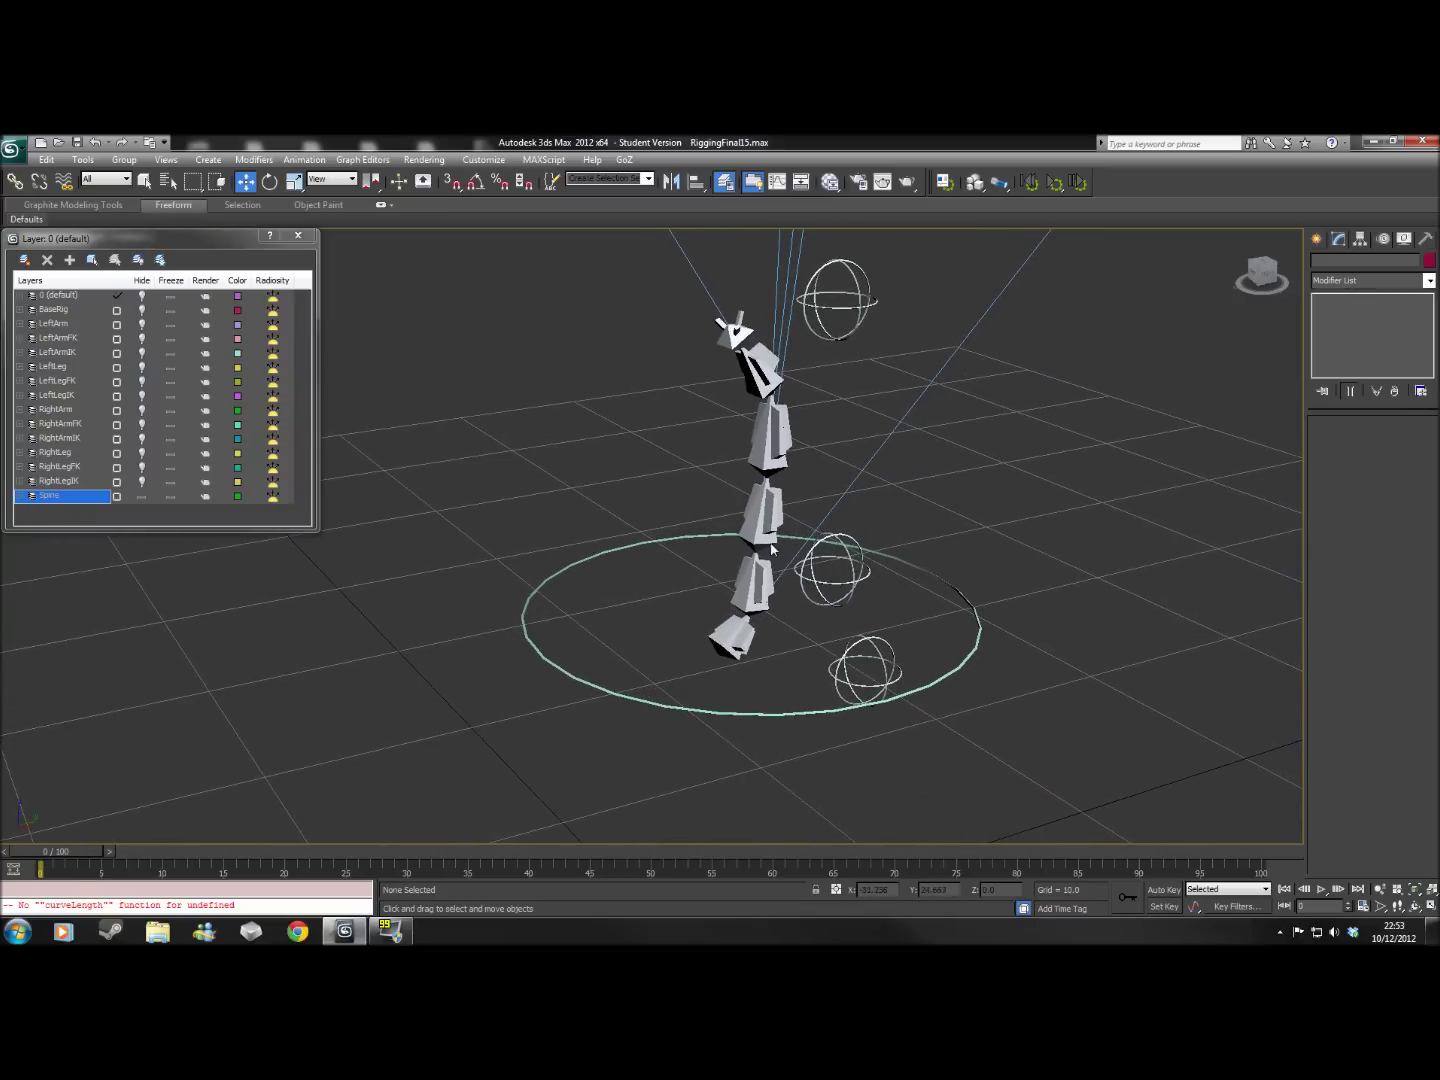
Move the upper-back control upward, forward and back to test how the spine bones follow and stretch
left_click(839, 268)
middle_click_drag(923, 311, 896, 397)
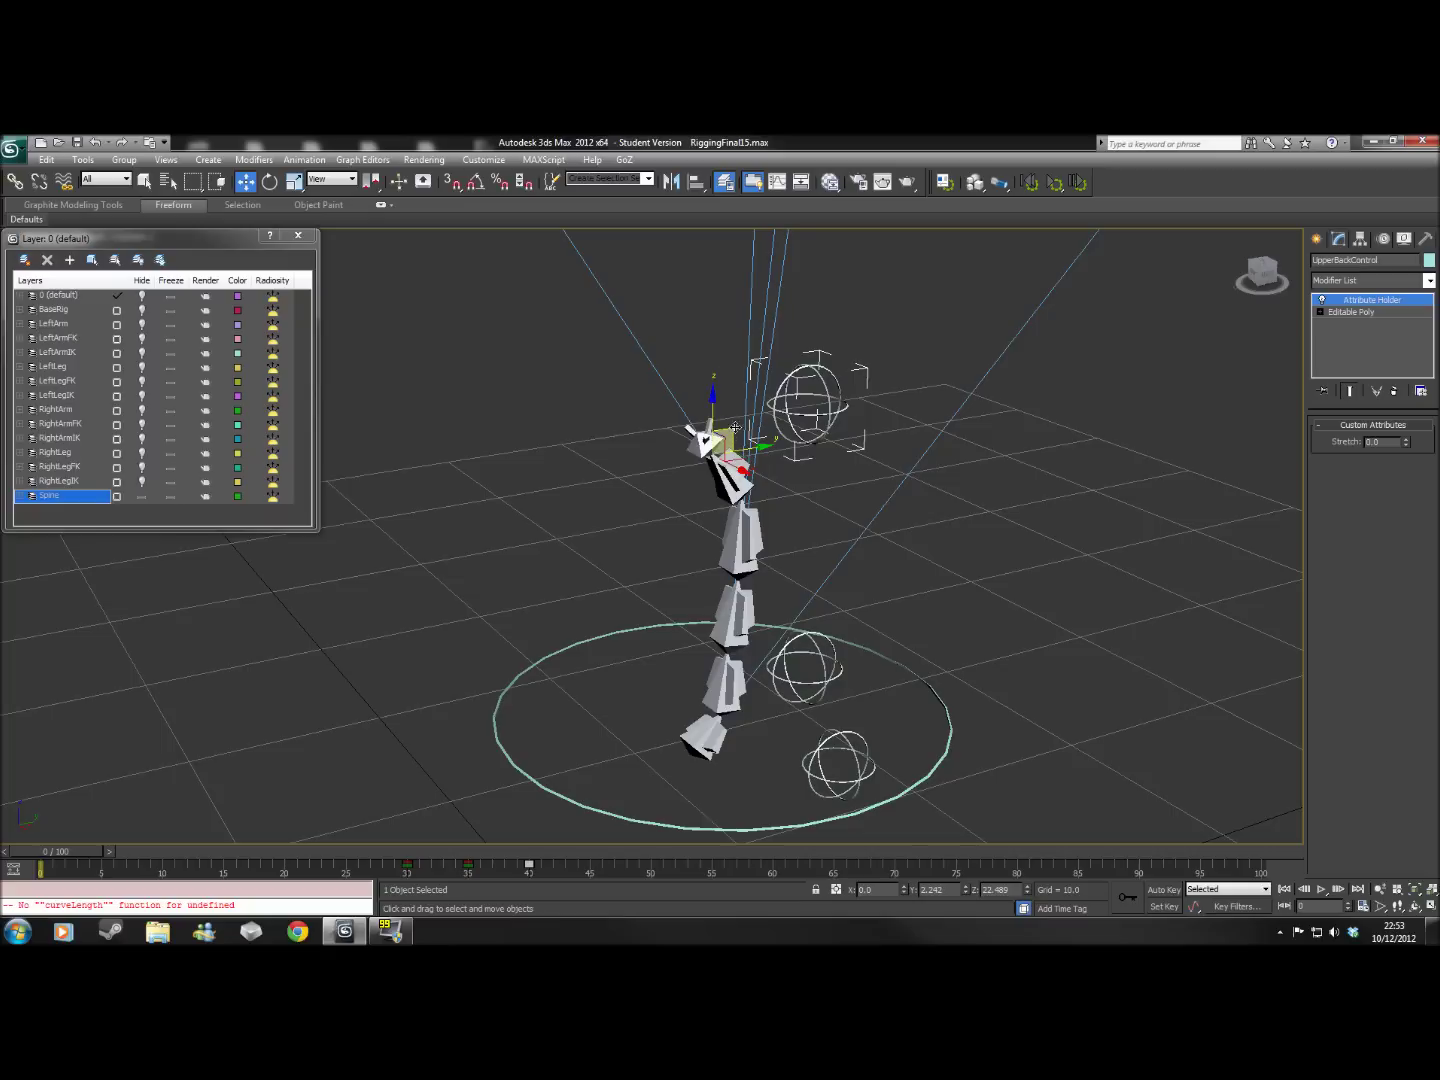
left_click_drag(734, 427, 811, 307)
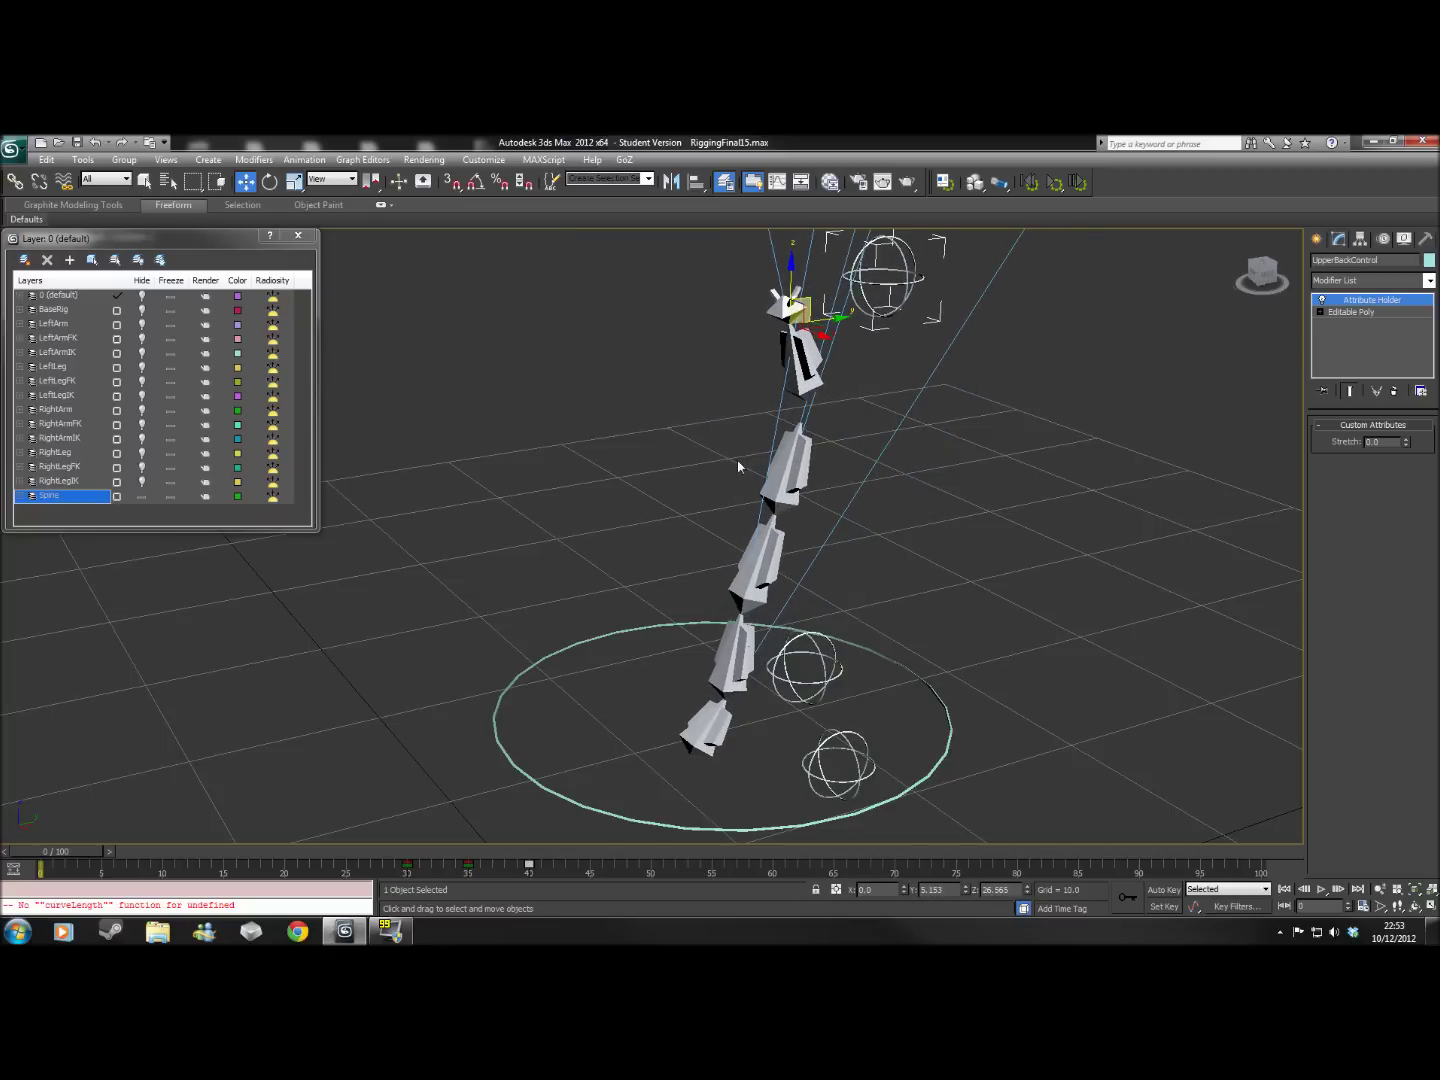
middle_click_drag(823, 399, 819, 491)
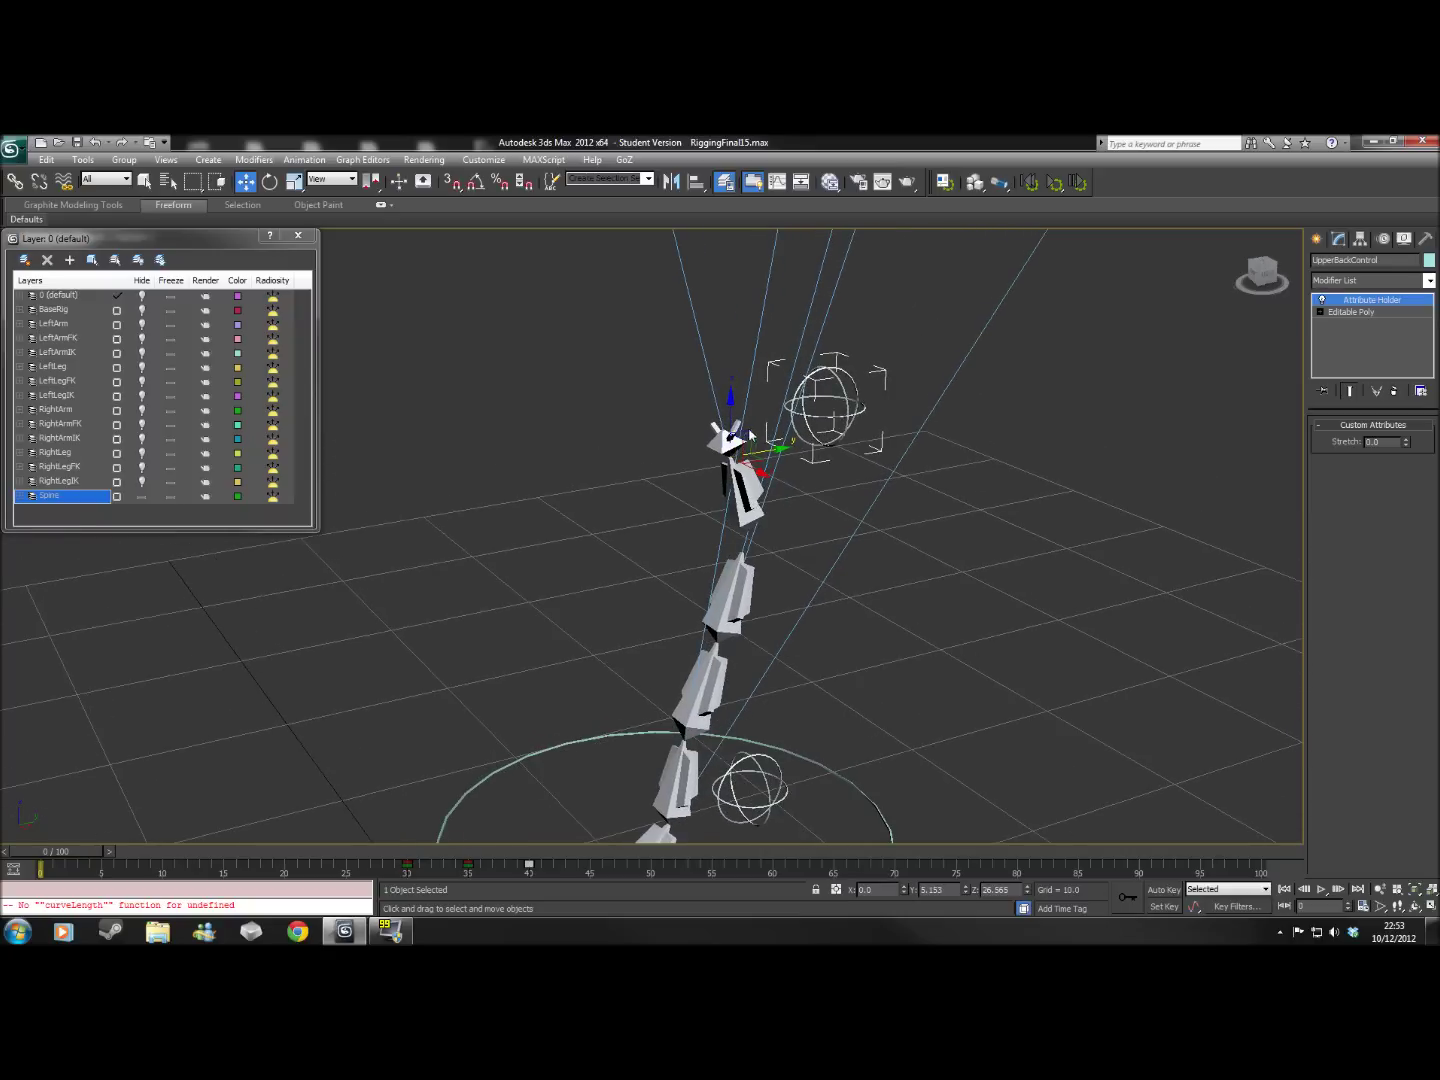
left_click_drag(748, 436, 651, 289)
middle_click_drag(716, 587, 726, 530)
middle_click_drag(729, 444, 736, 546)
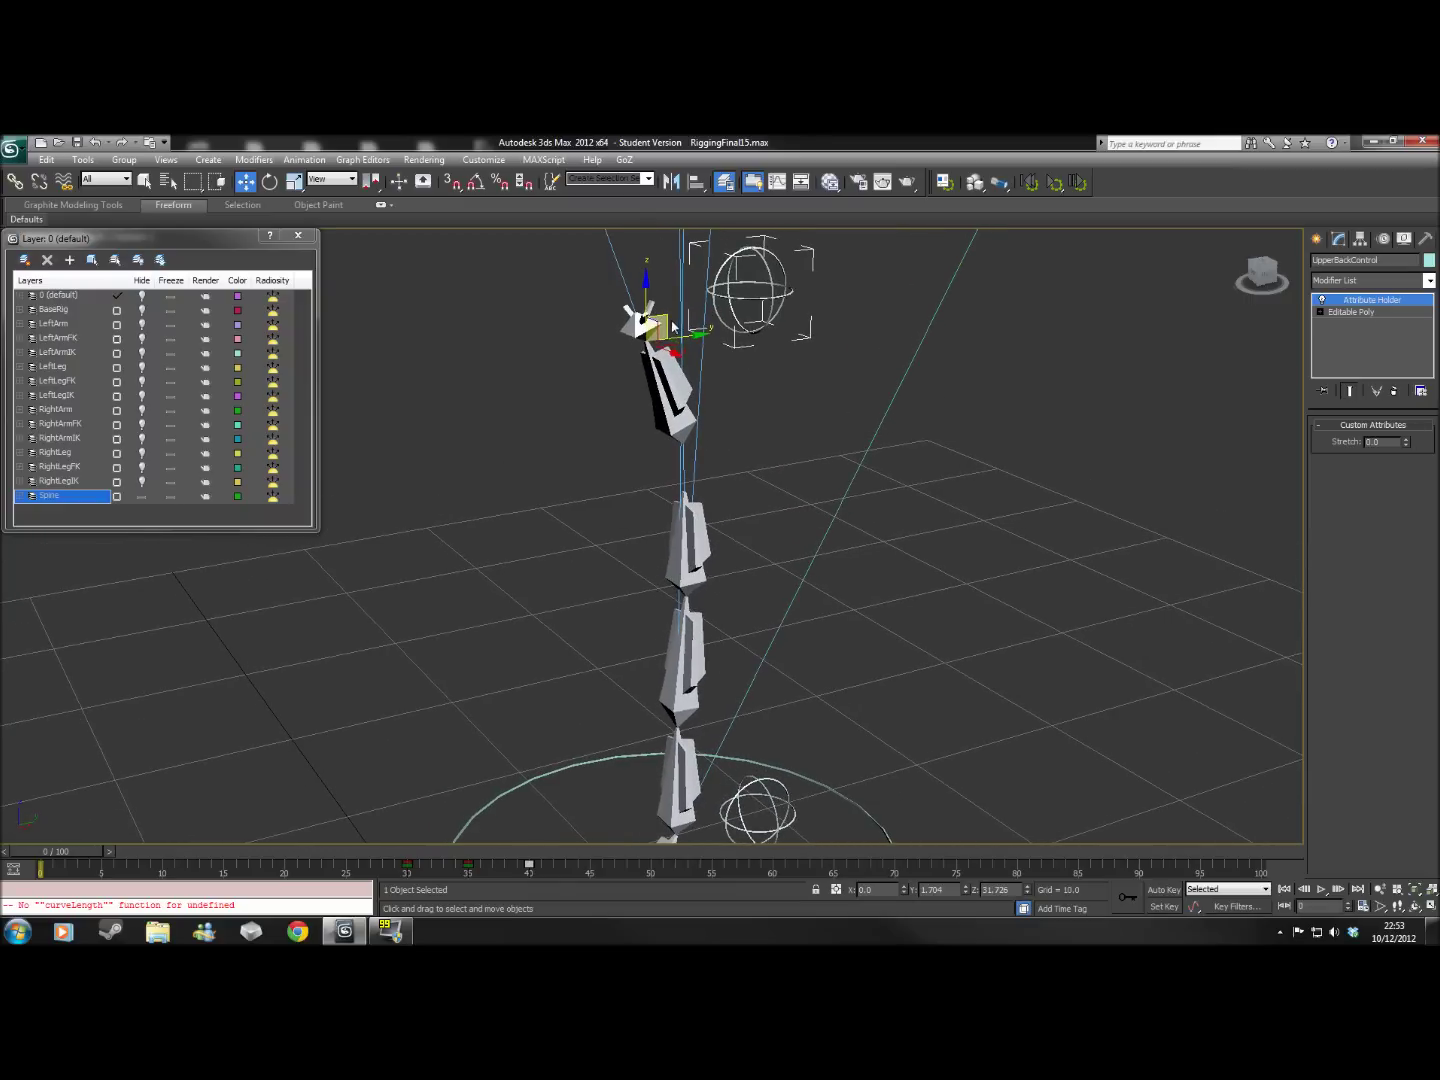
left_click_drag(760, 318, 760, 506)
left_click_drag(665, 510, 673, 606)
Undo the test moves of the upper-back control
key("ctrl+z")
key("ctrl+z")
key("ctrl+z")
Open the Float Script controller on the Spine2 bone's X Position track, examine its stretch expression and close the script
middle_click_drag(896, 737, 851, 610)
left_click(668, 642)
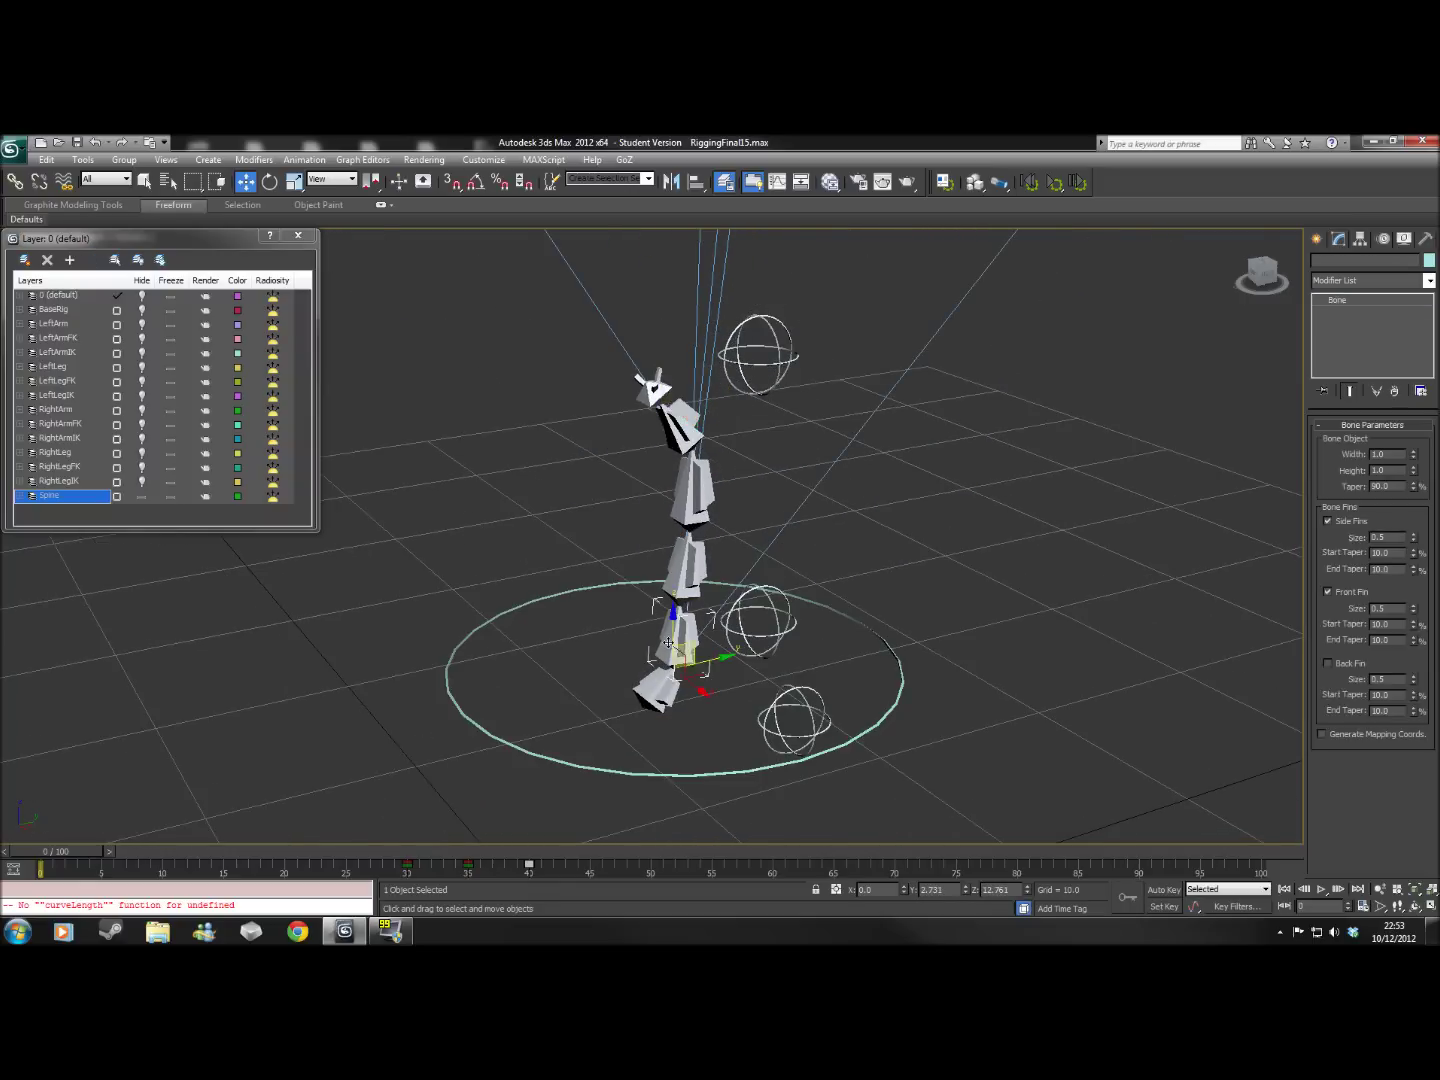
left_click(1384, 240)
left_click(1375, 409)
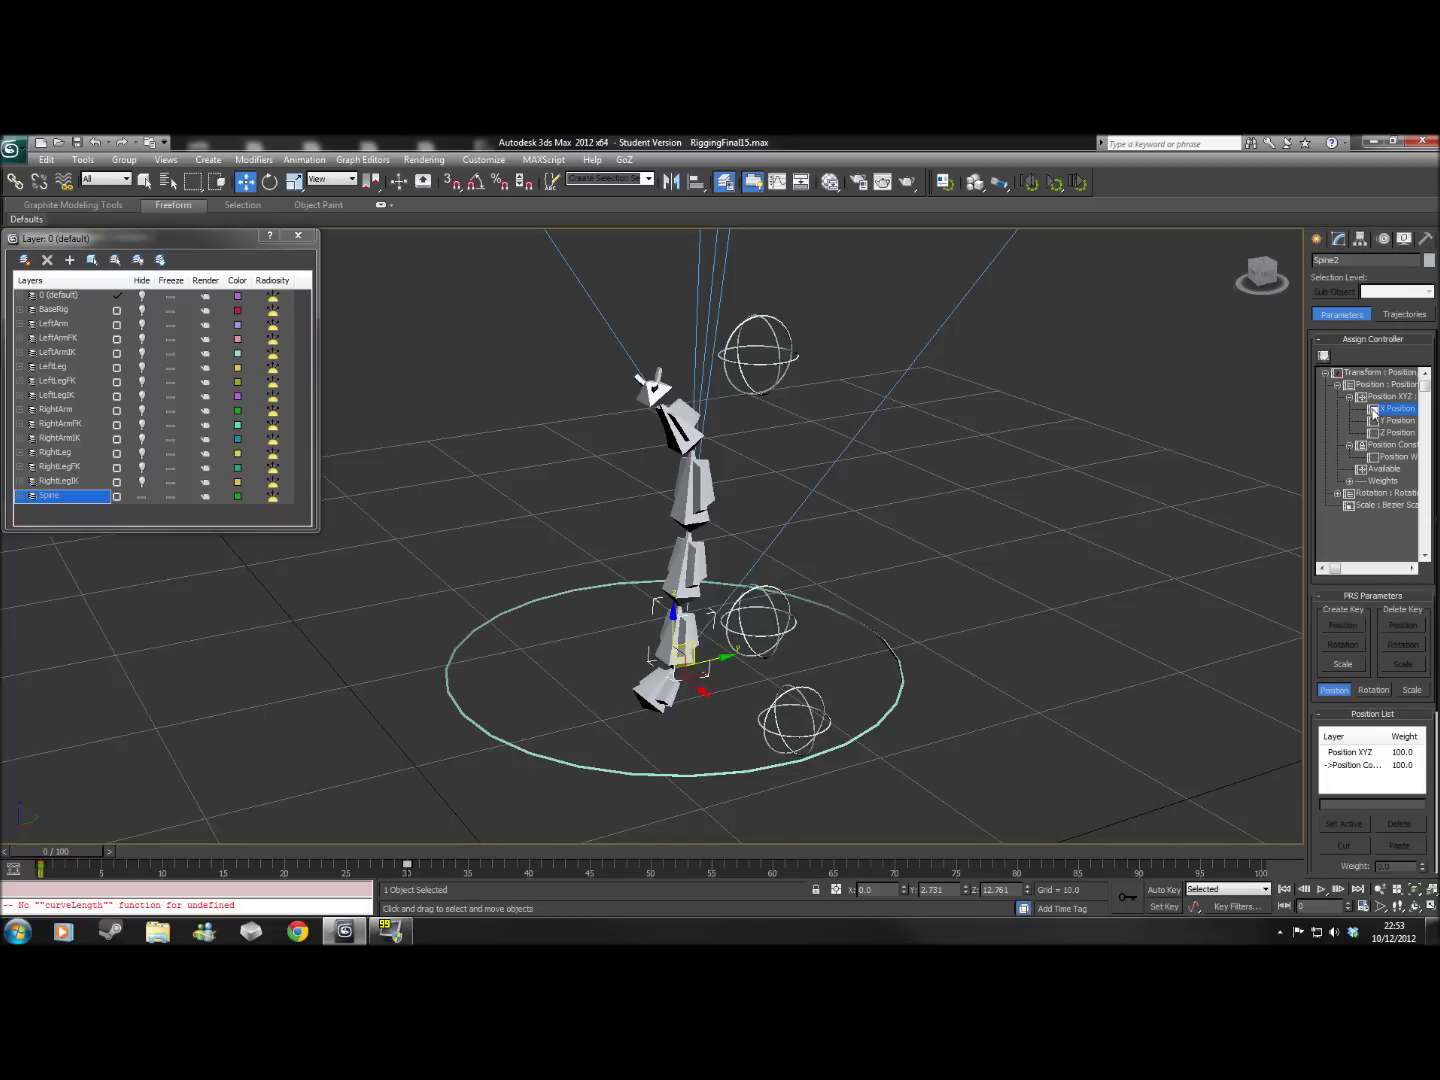
left_click(1325, 356)
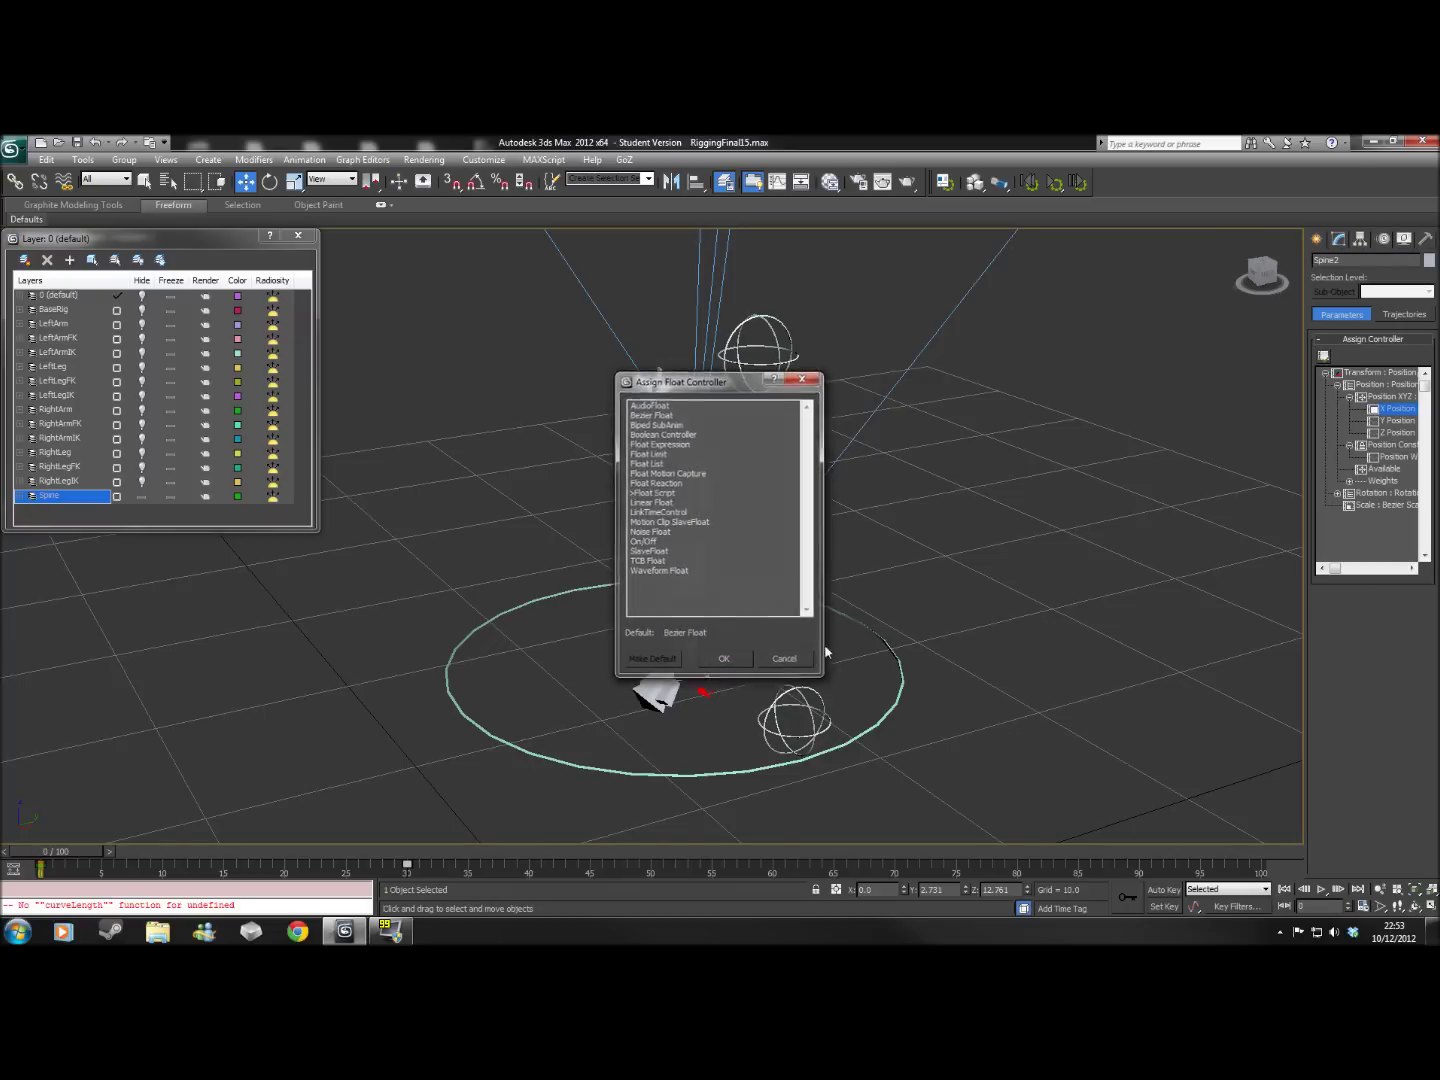
left_click(725, 659)
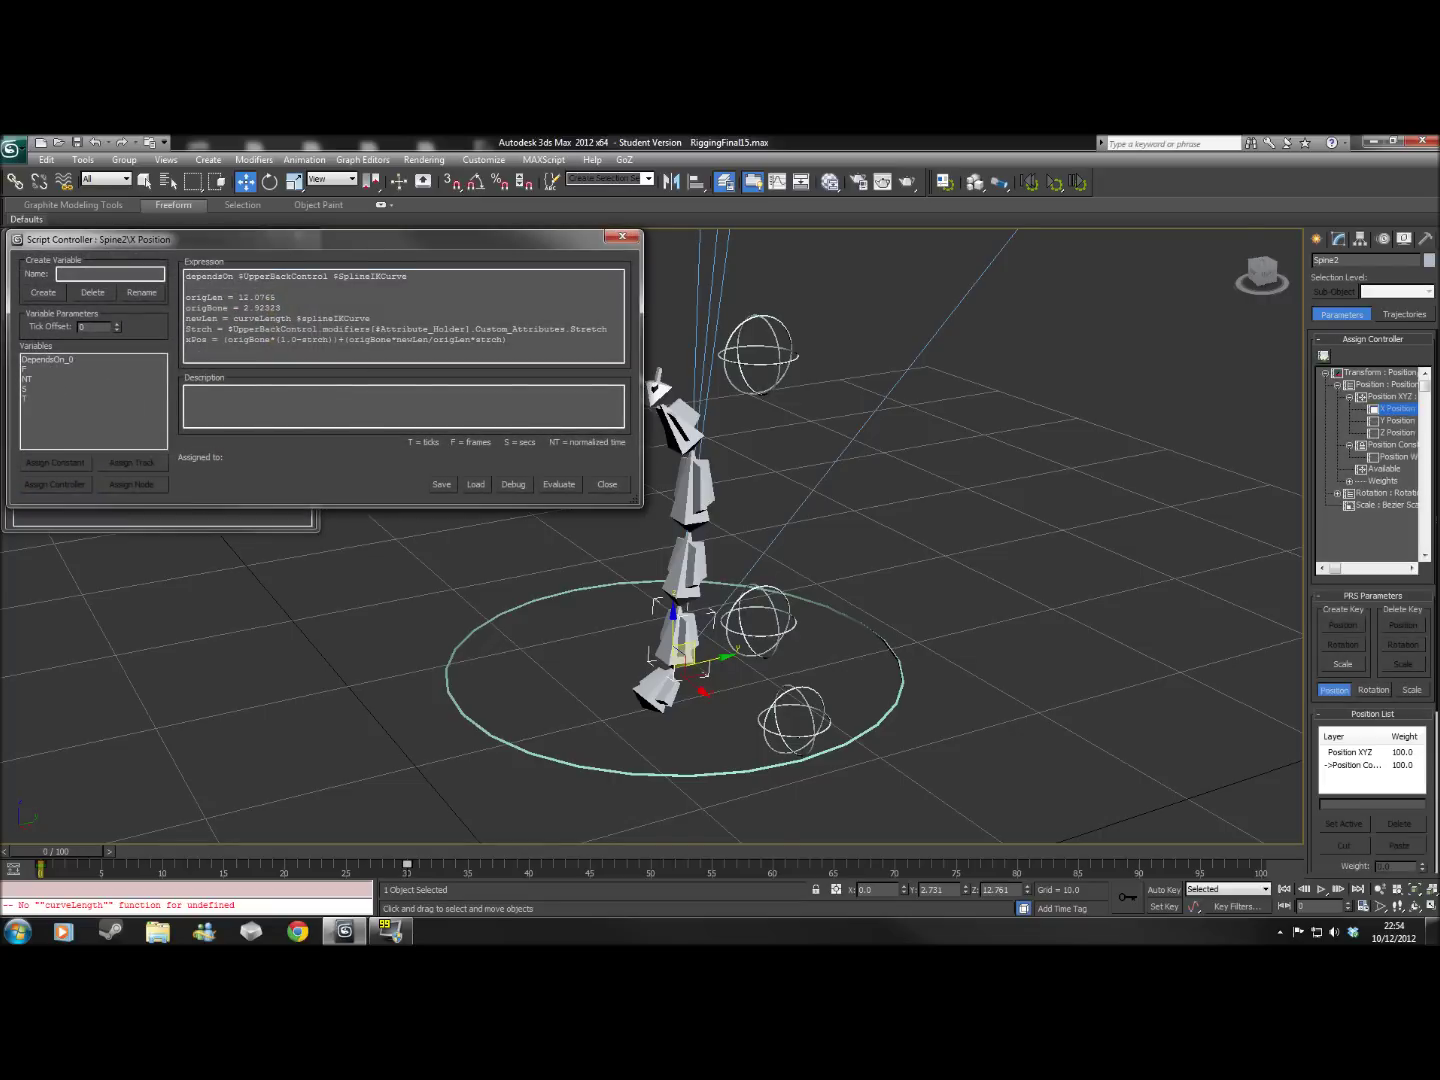
middle_click_drag(920, 586, 965, 584)
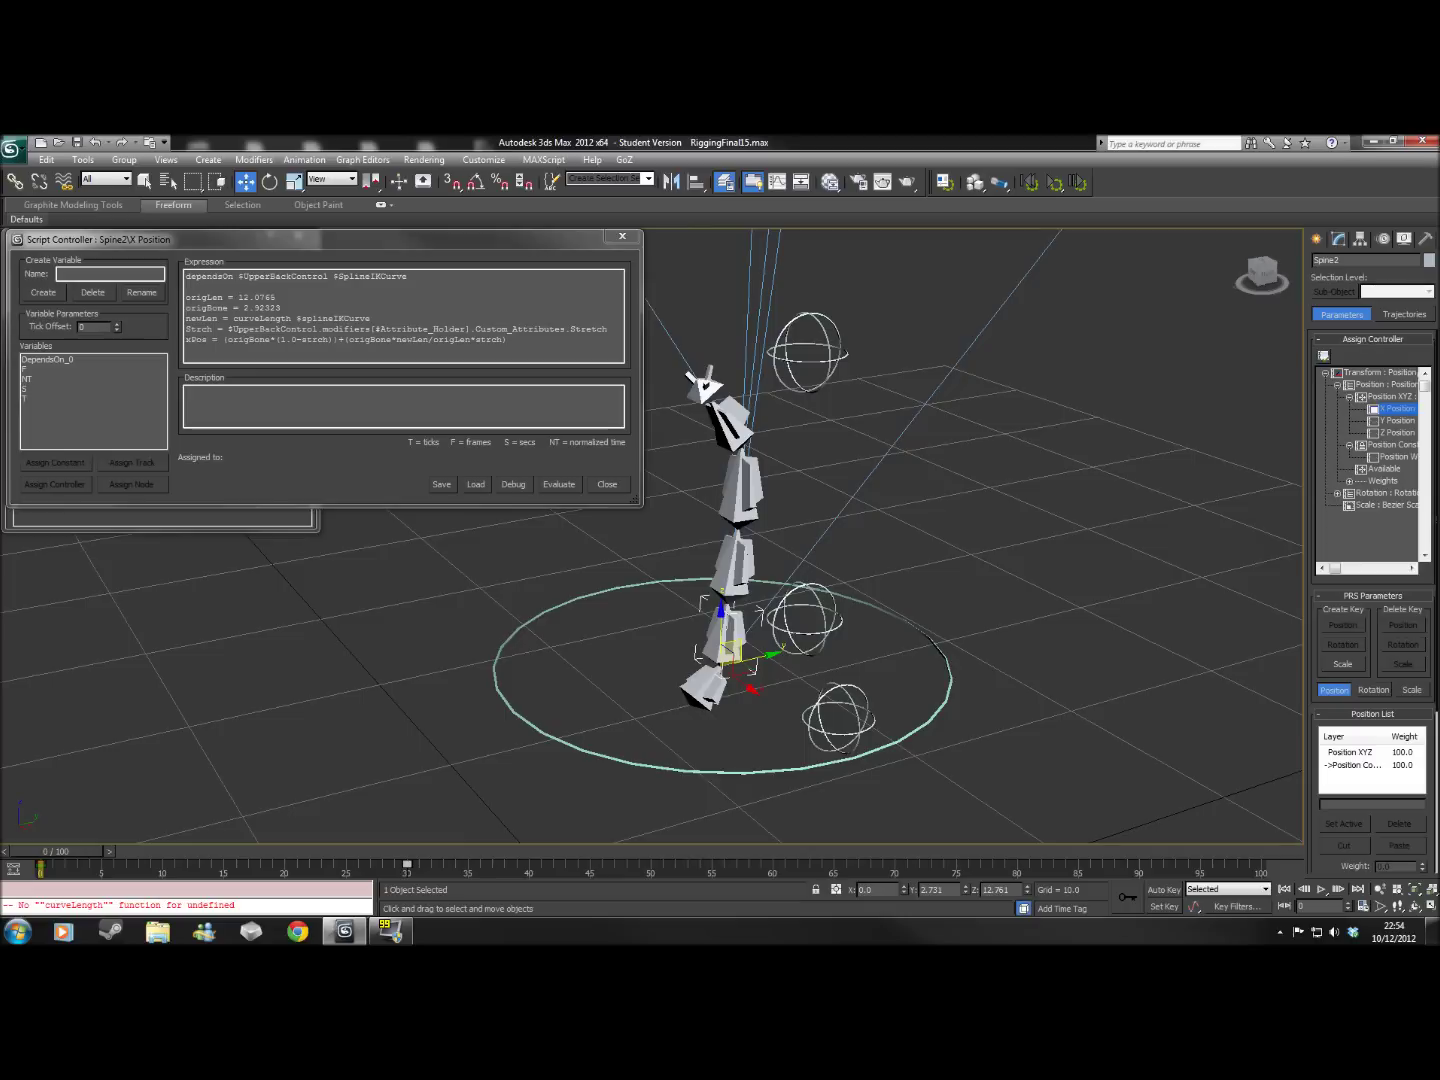
left_click(292, 340)
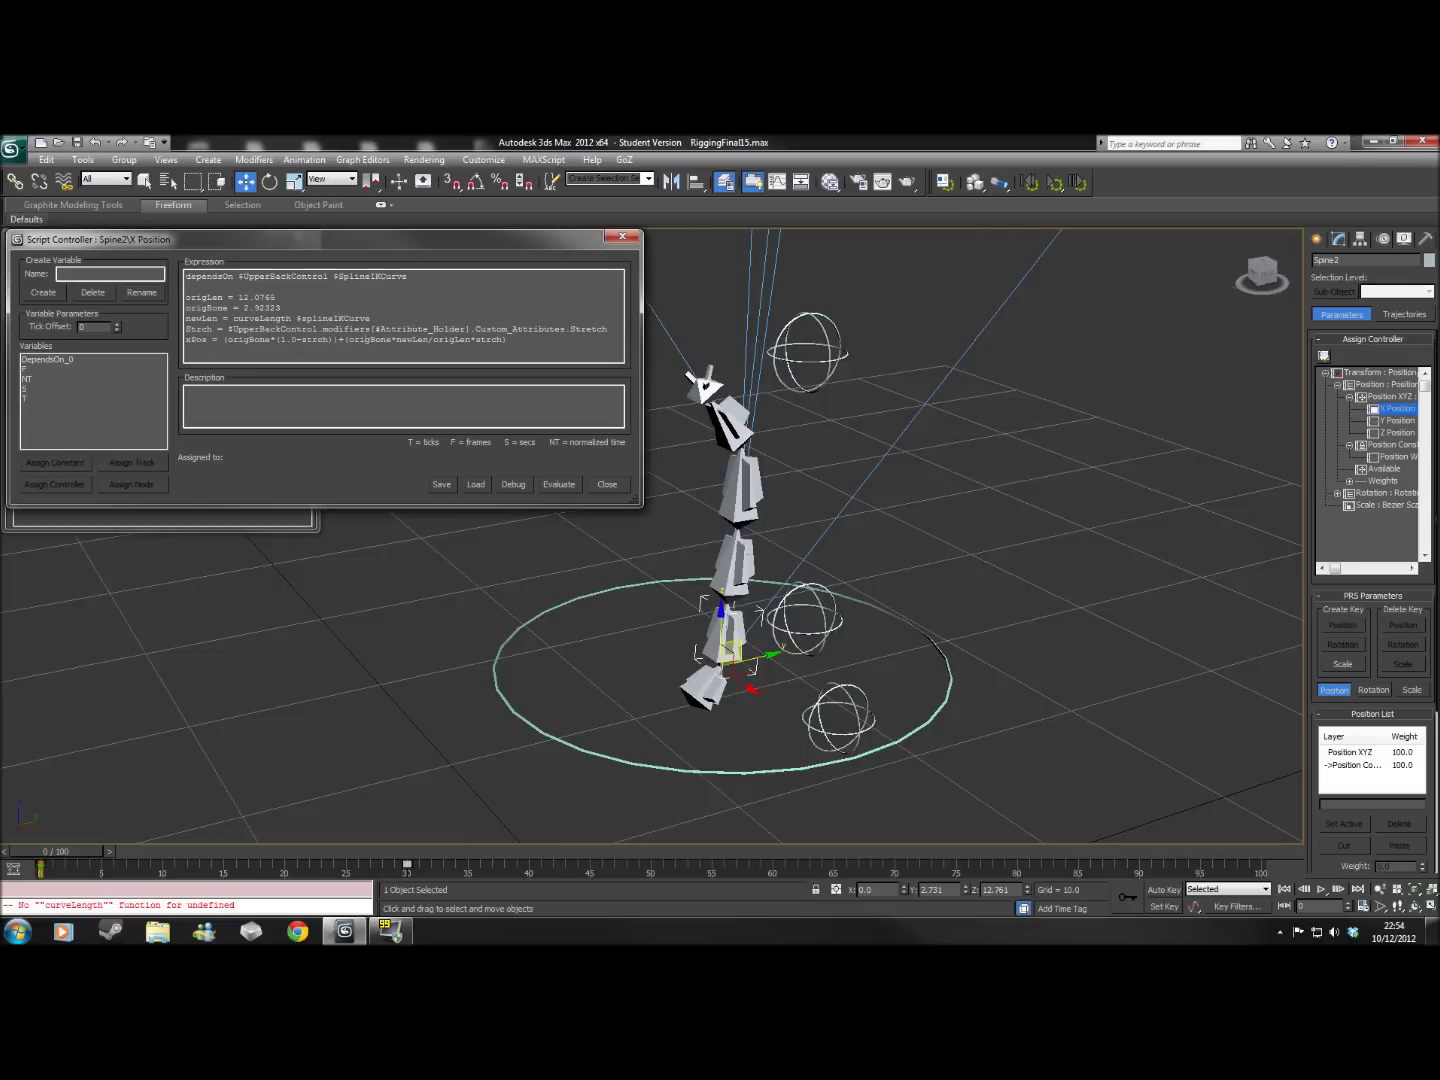
left_click(622, 237)
Unhide the 0 (default) layer to show the character mesh together with the spine controls
middle_click_drag(962, 518, 976, 535)
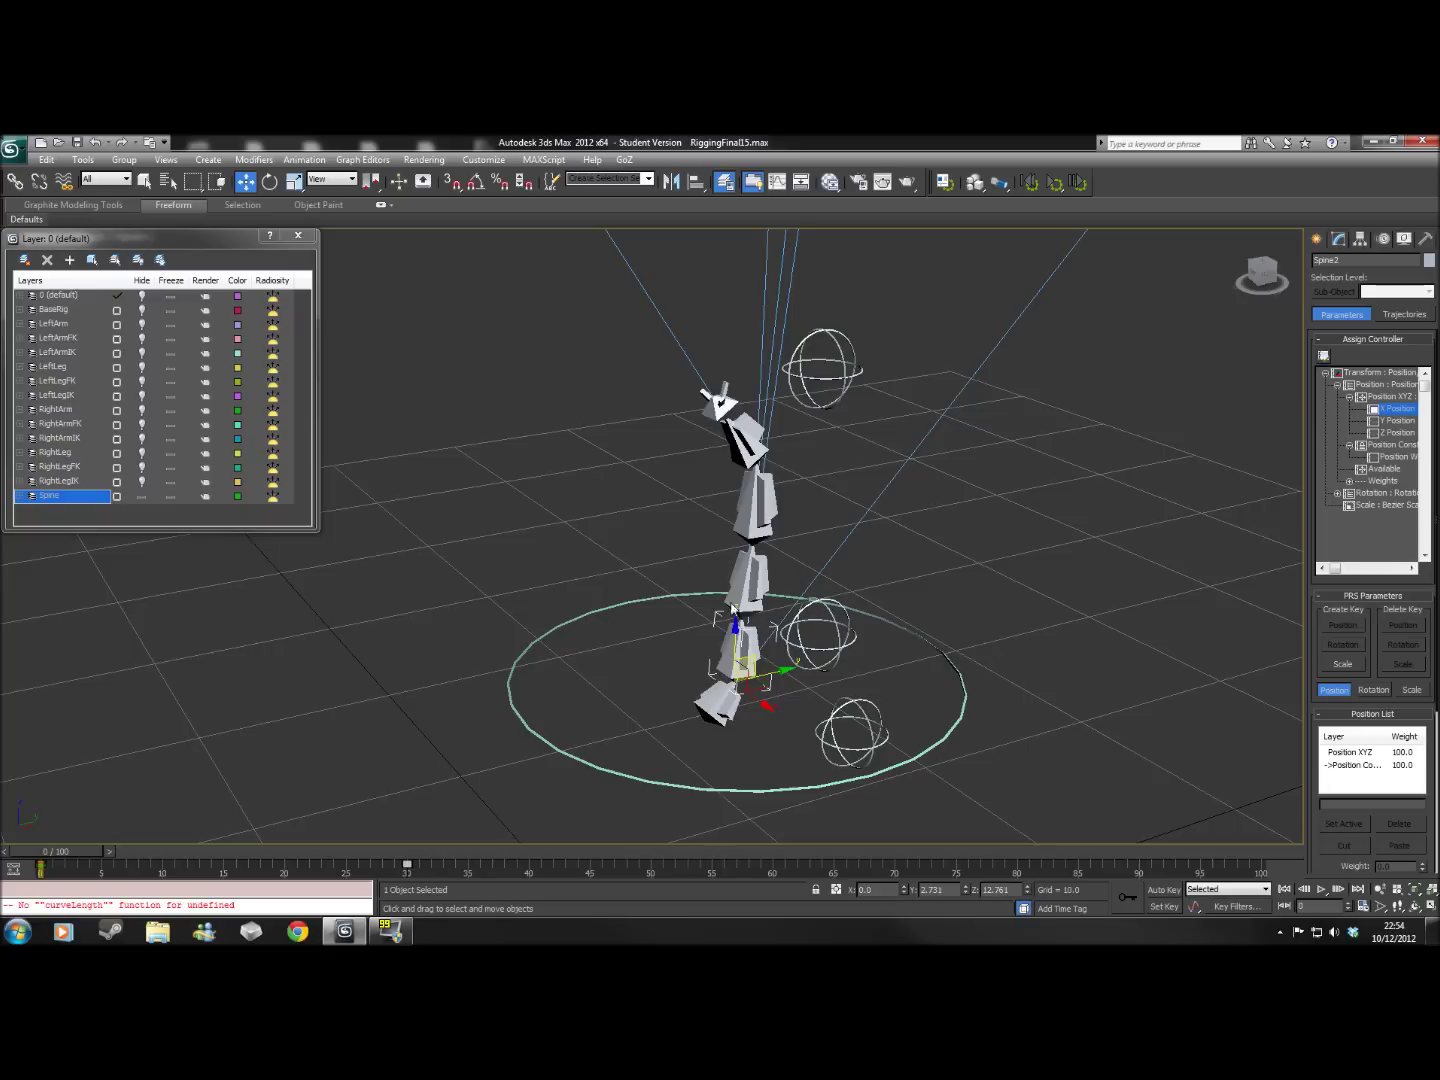
left_click(298, 235)
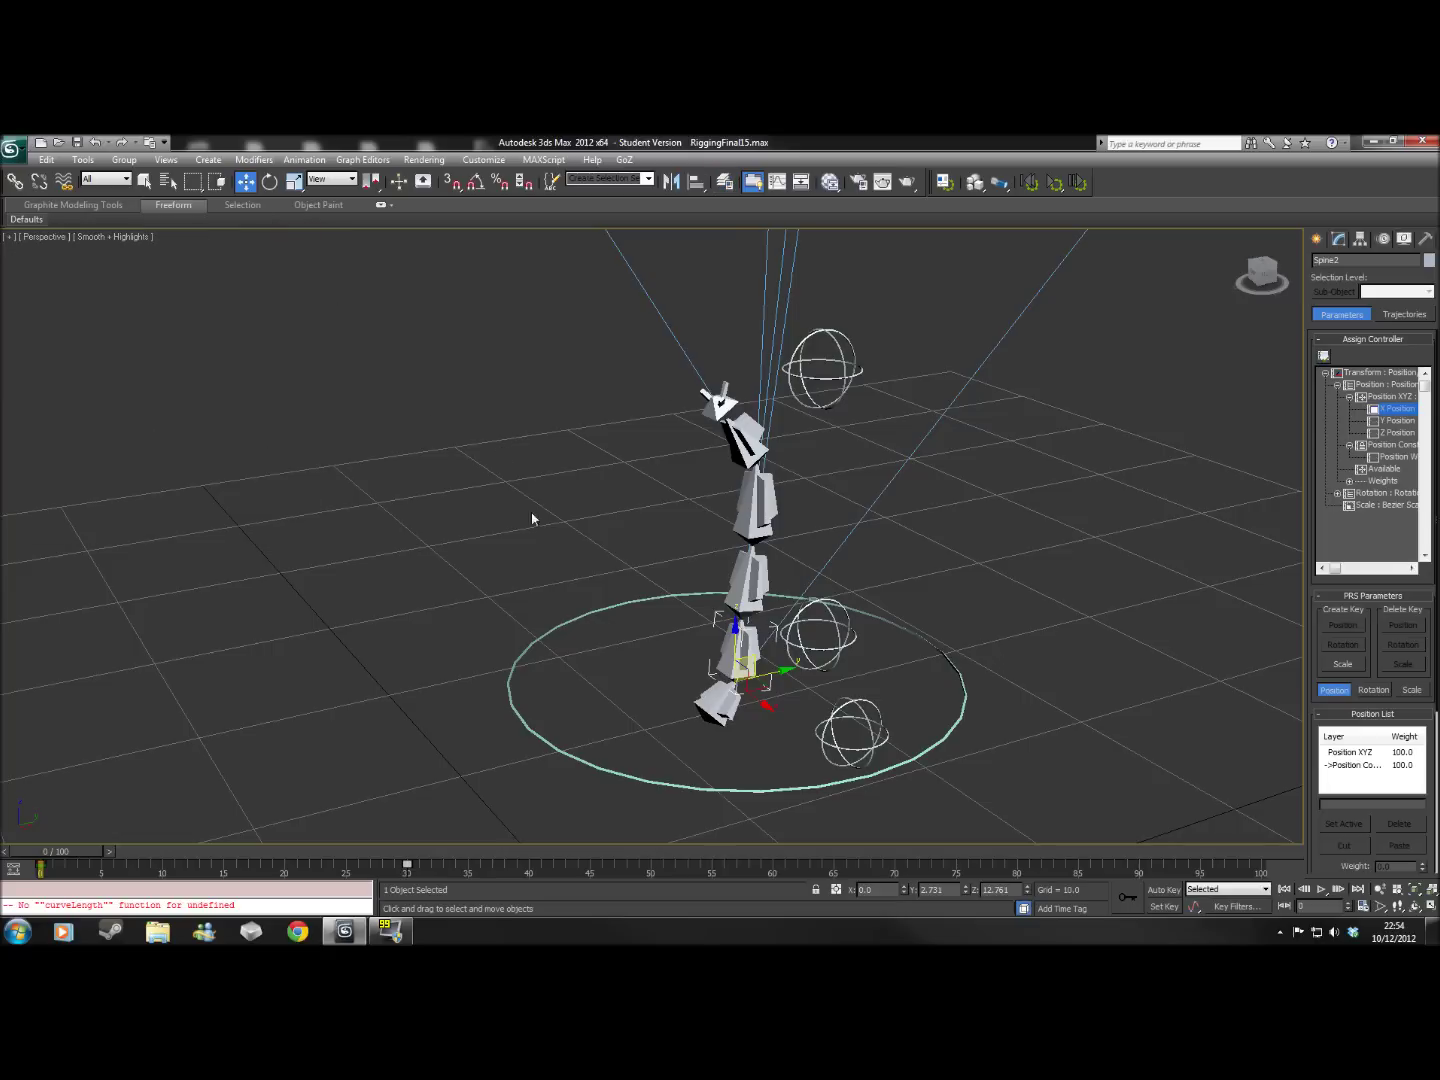
scroll(535, 540, "down", 3)
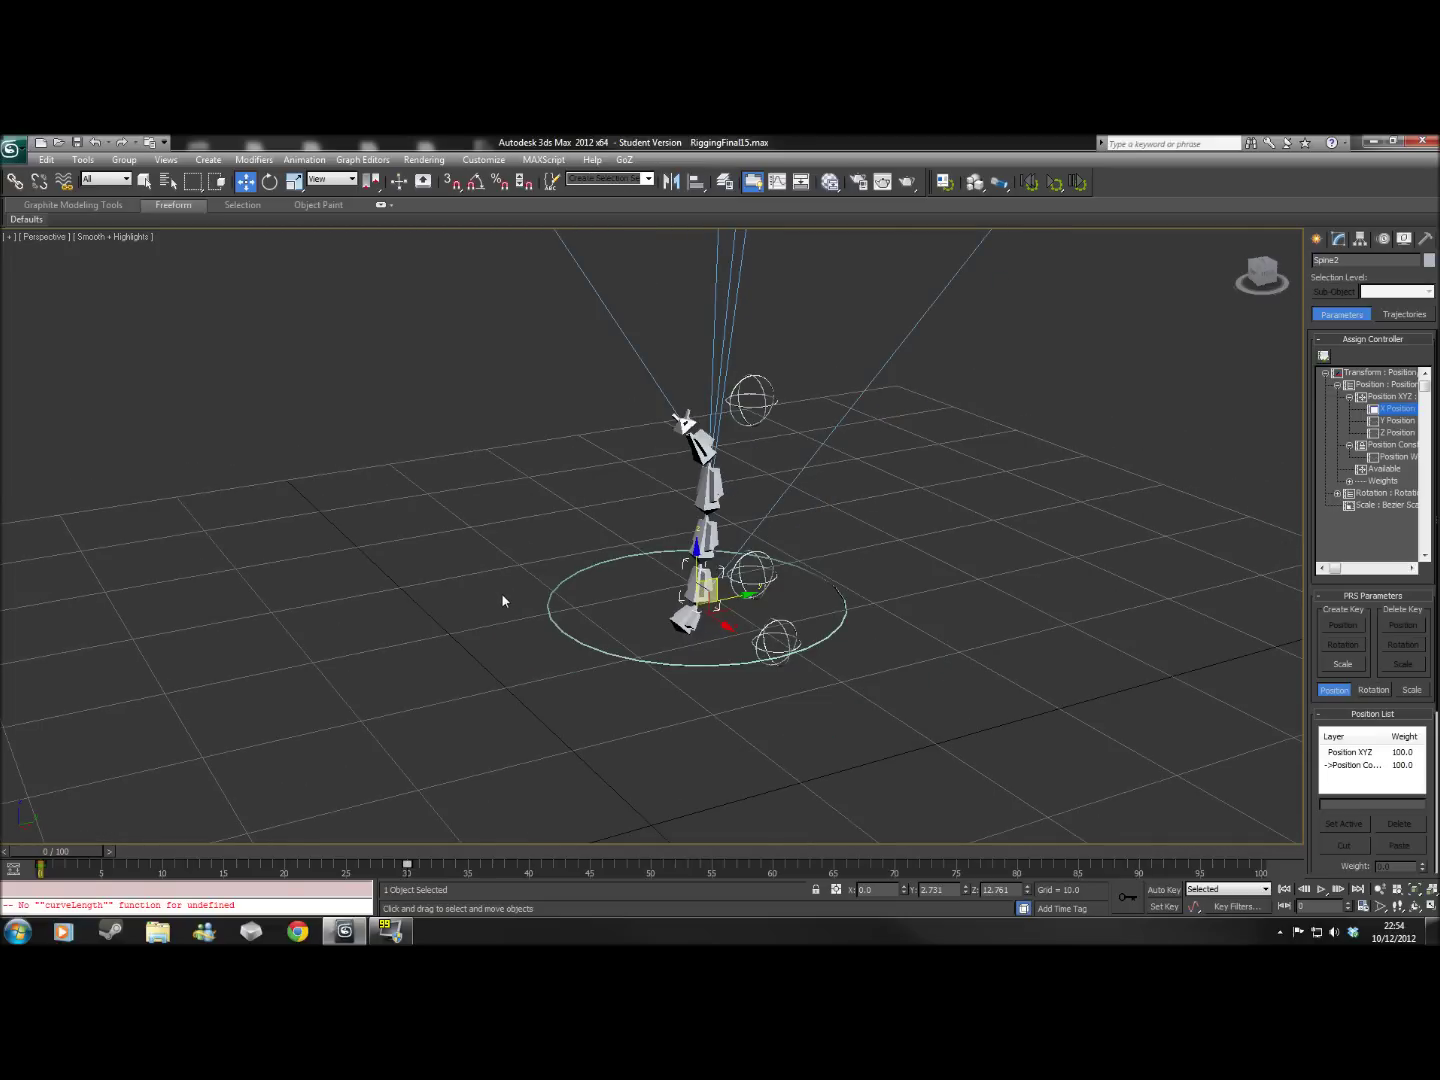
left_click(725, 183)
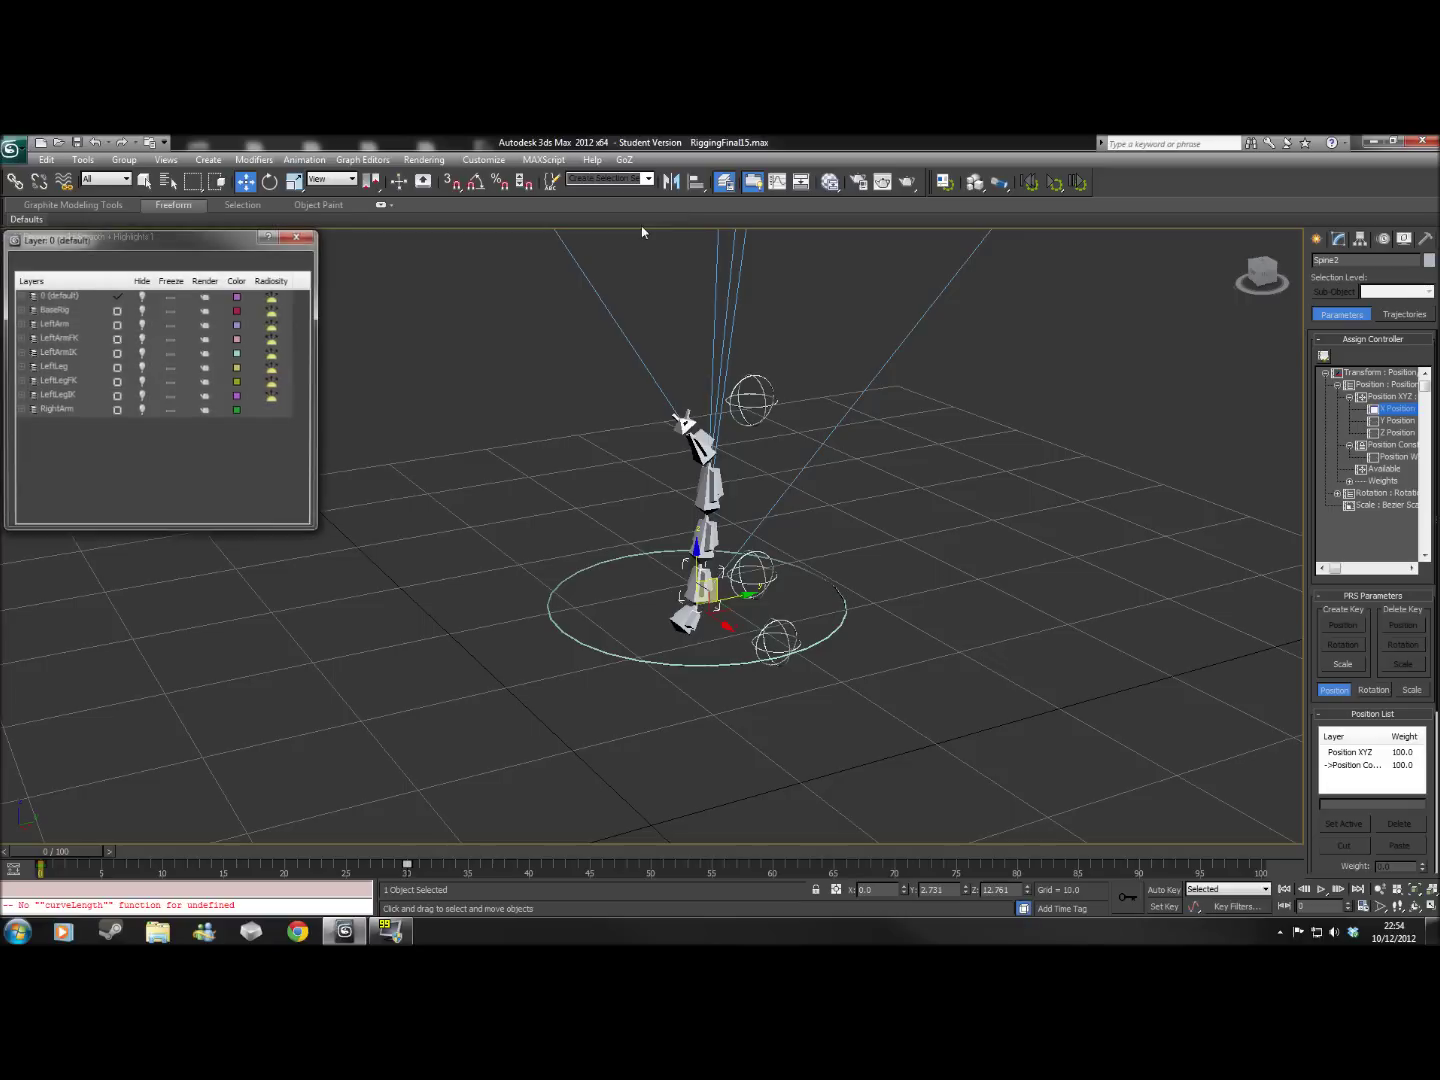
left_click(143, 298)
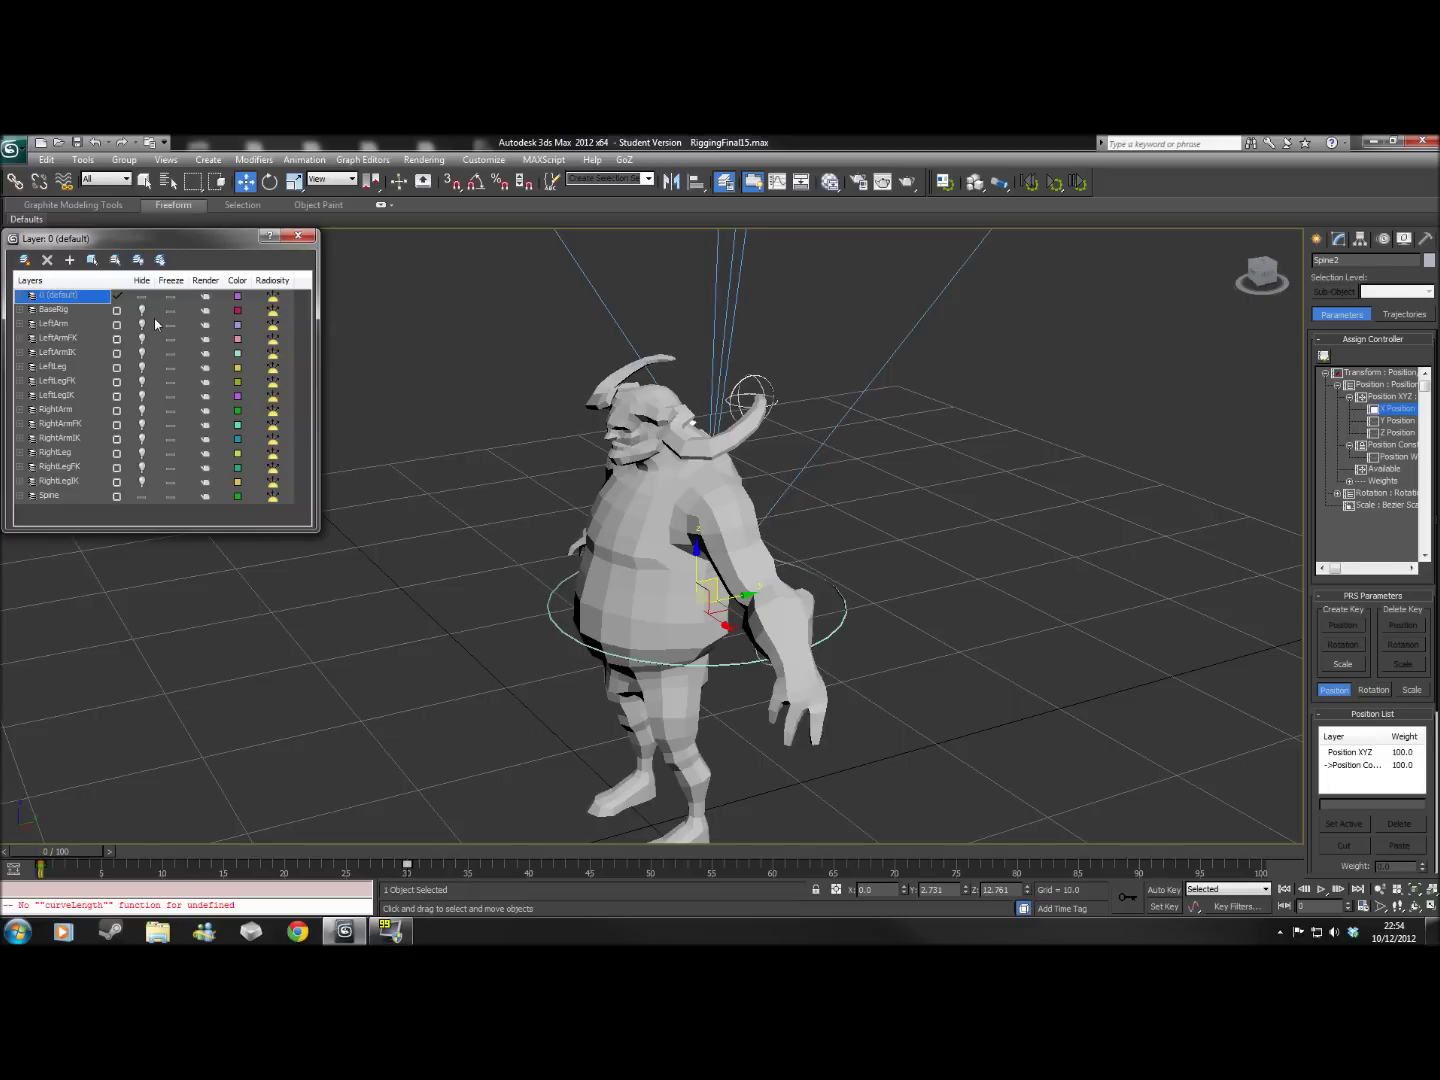
Examine the whole character mesh and its spine controls from the side, from above and from a front three-quarter angle
middle_click_drag(431, 554, 441, 528)
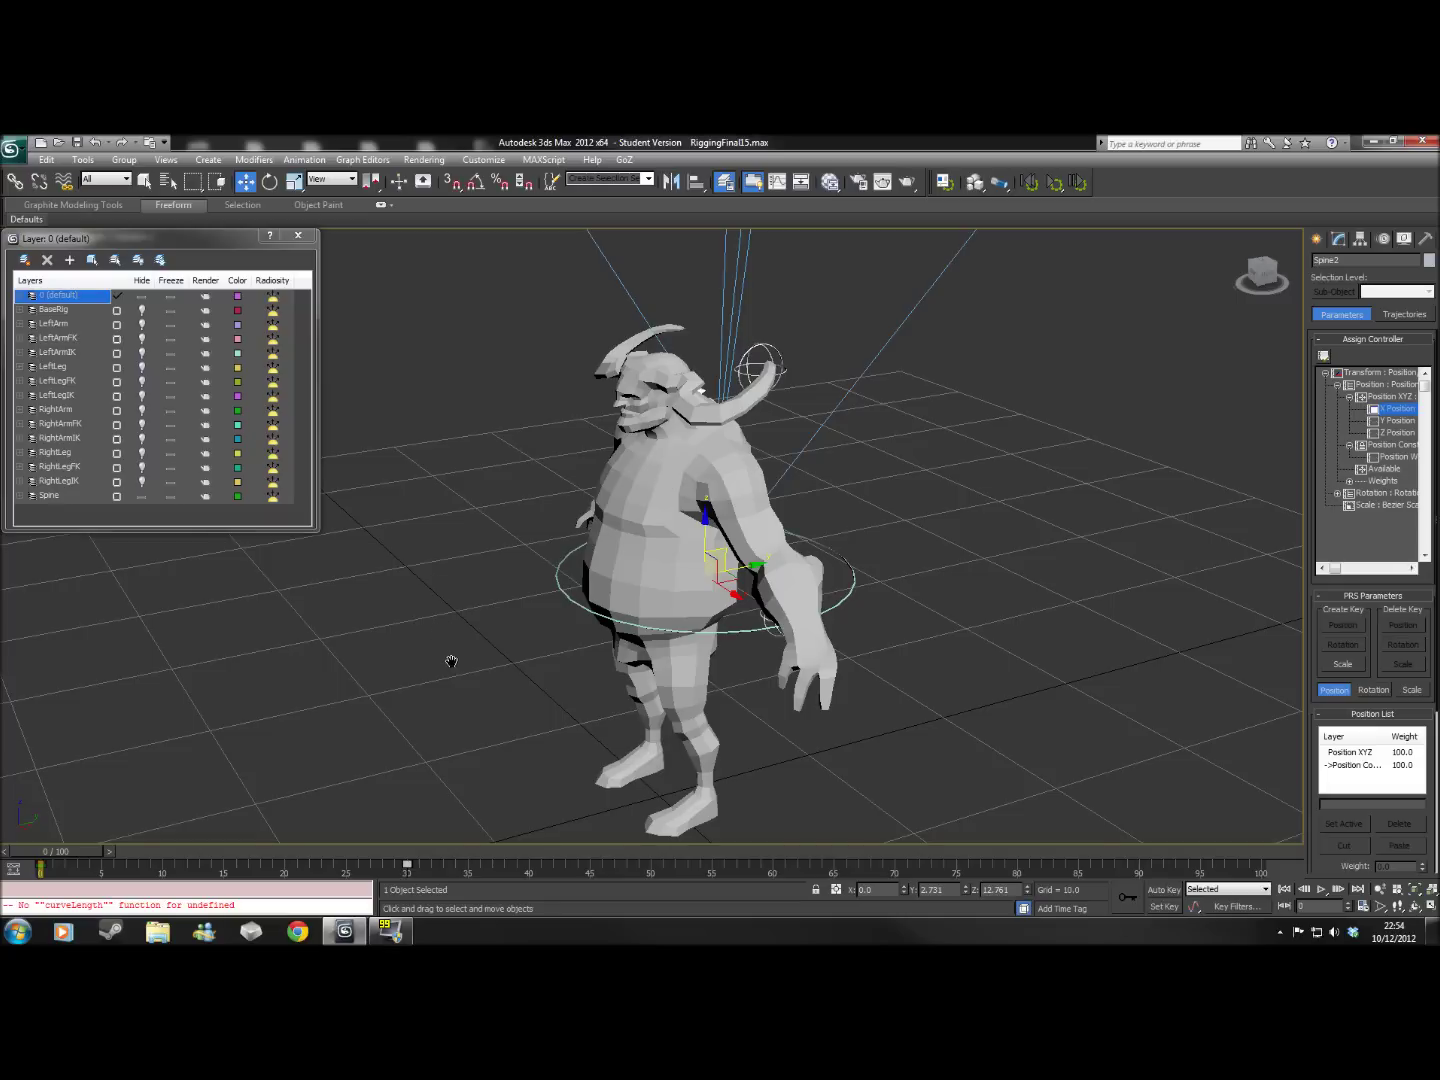
middle_click_drag(450, 660, 476, 660, "alt")
left_click(1259, 283)
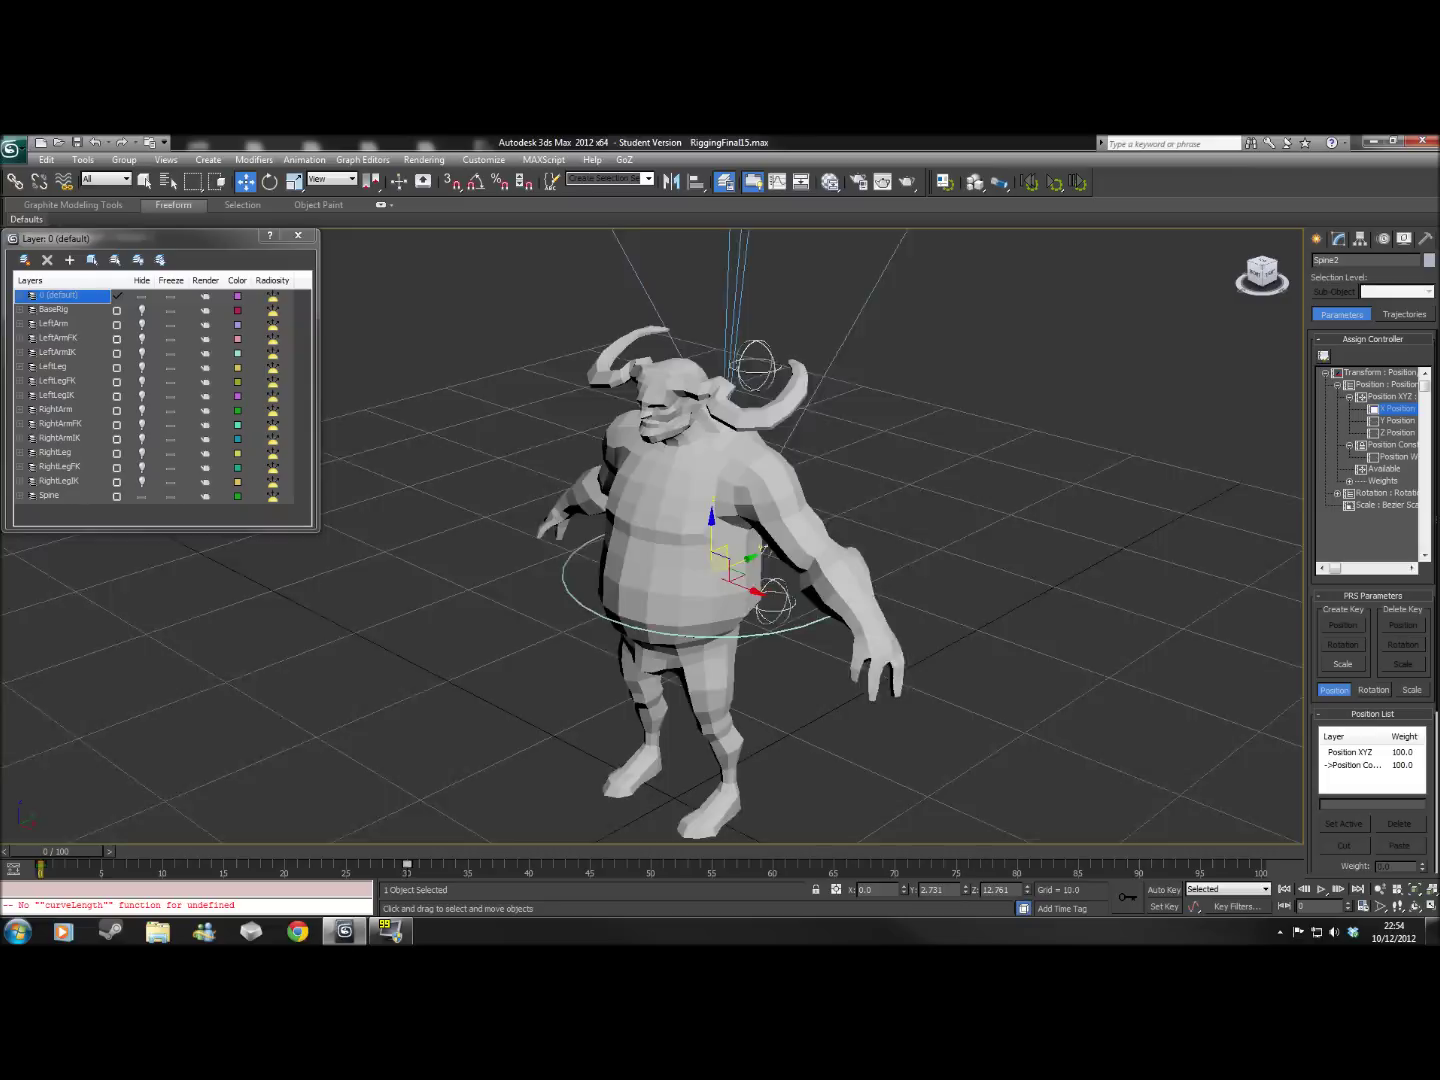
left_click_drag(1259, 284, 1218, 284)
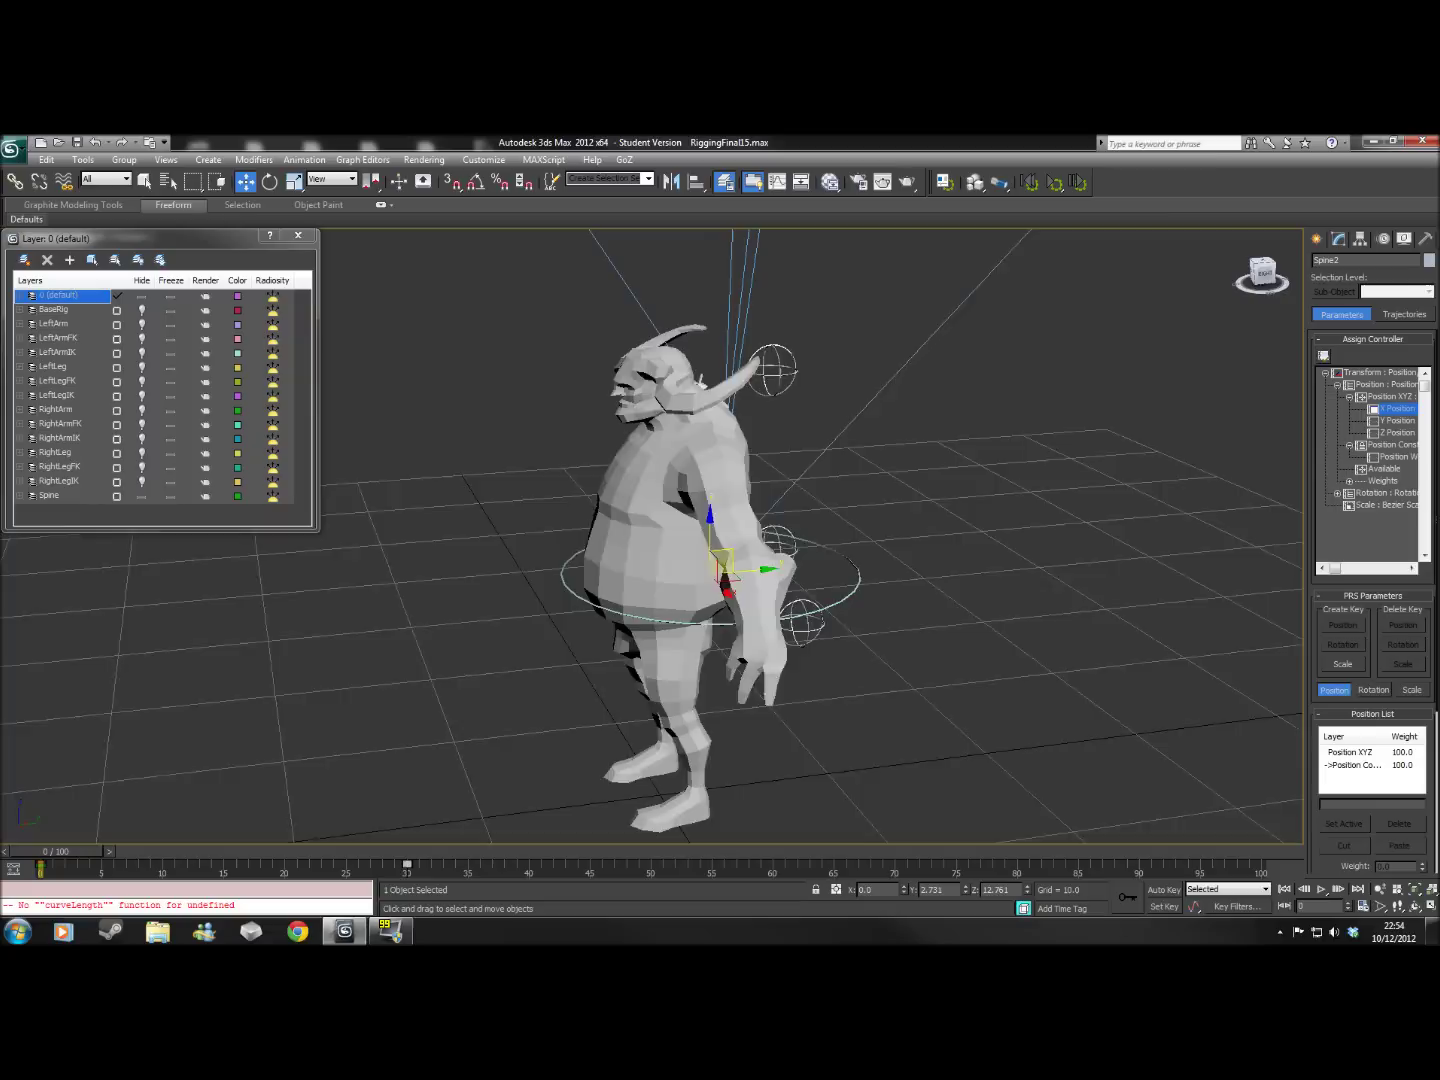
middle_click_drag(600, 570, 790, 570, "alt")
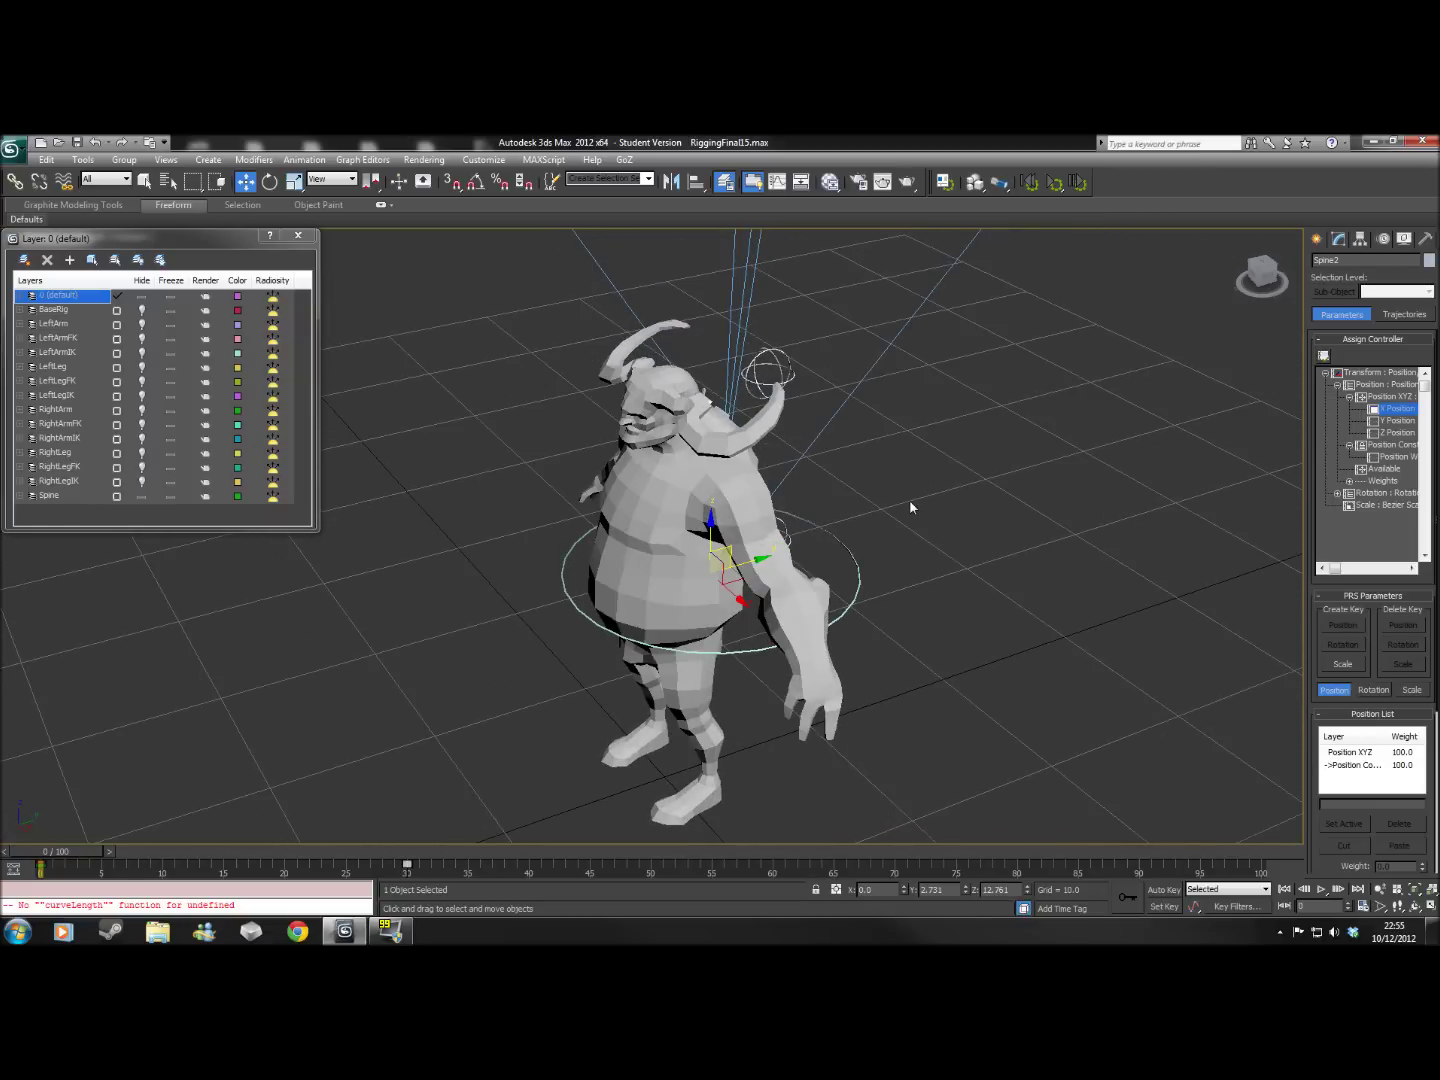
scroll(1025, 509, "down", 3)
middle_click_drag(1039, 512, 991, 515)
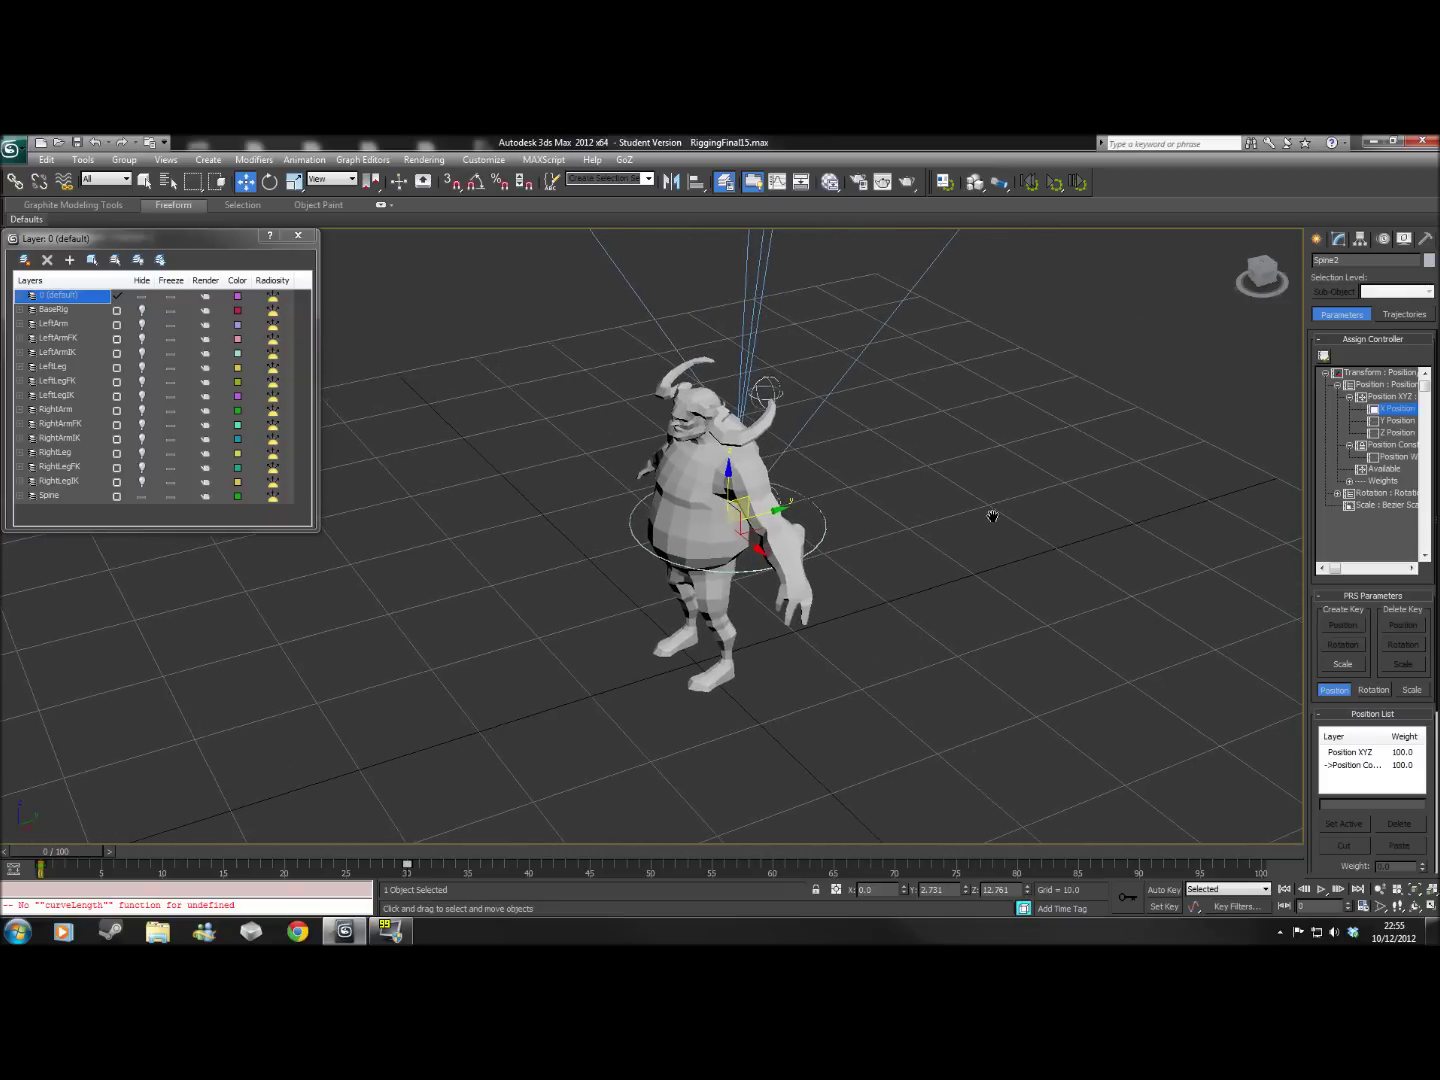
left_click(1258, 276)
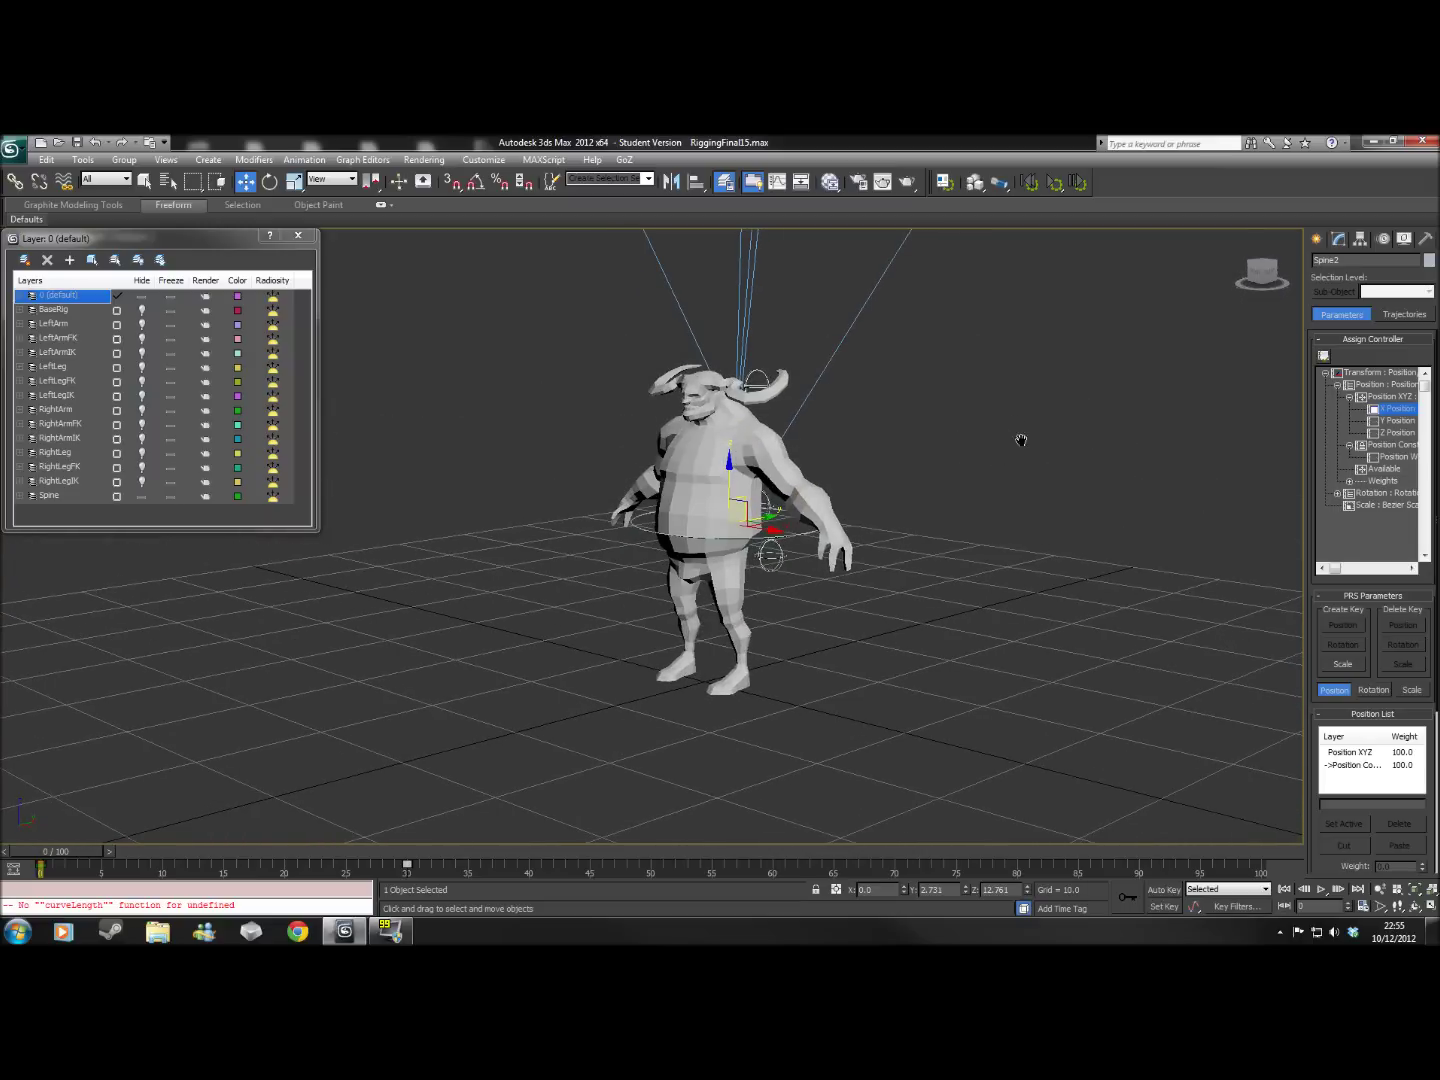
middle_click_drag(1022, 440, 1040, 454)
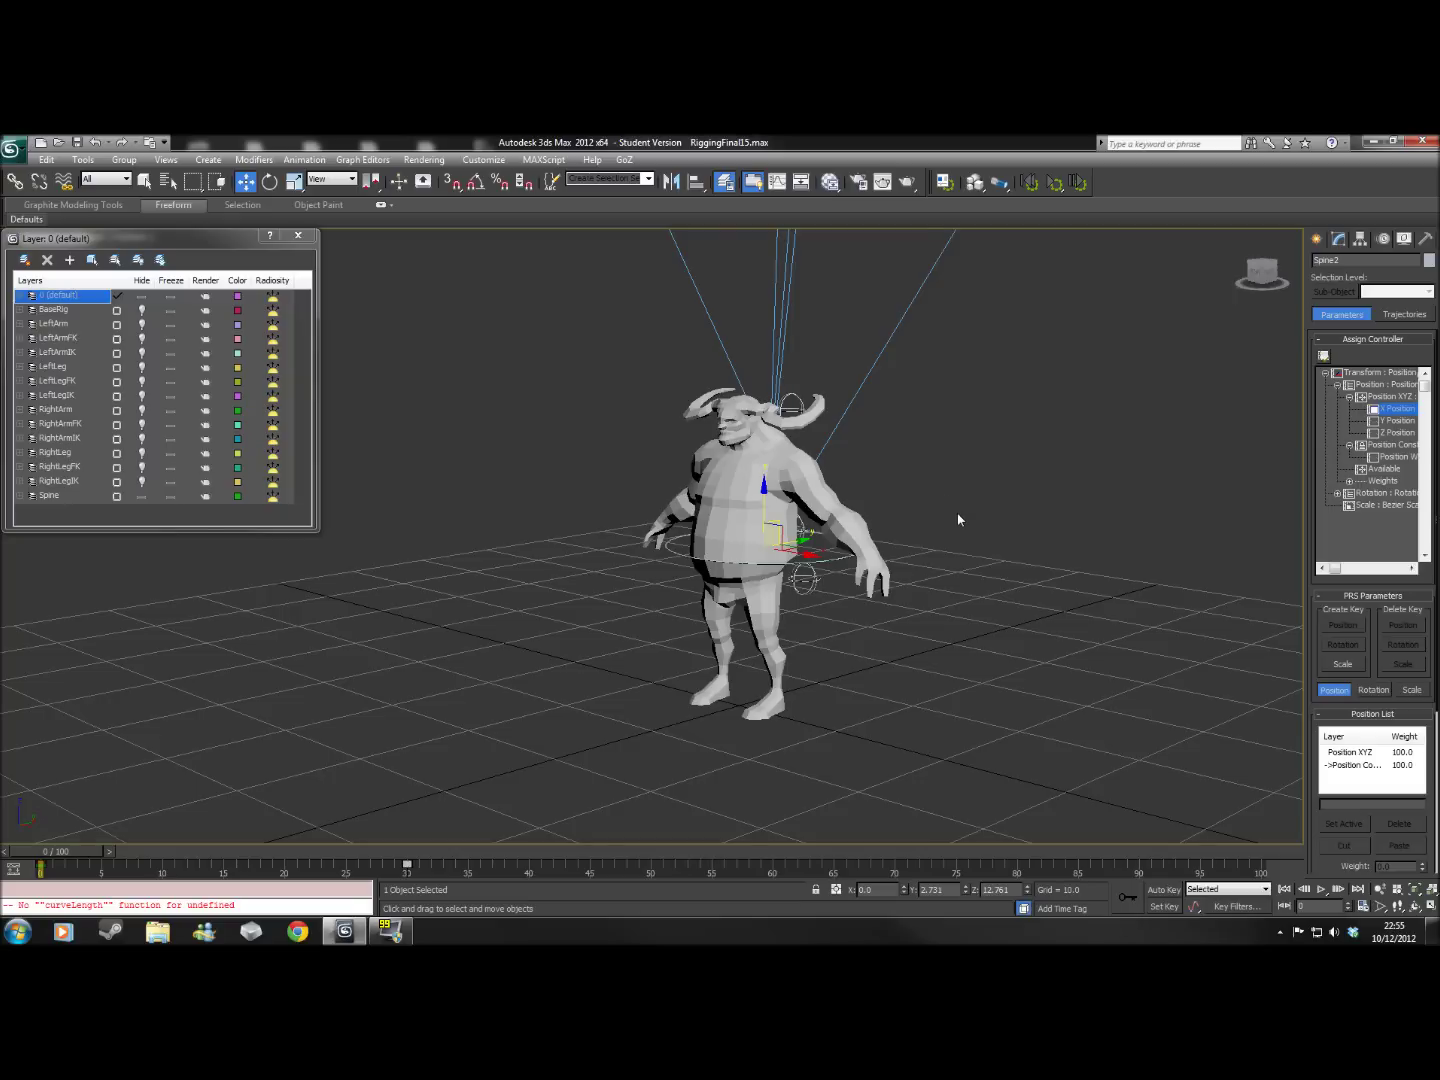
middle_click_drag(975, 533, 977, 547)
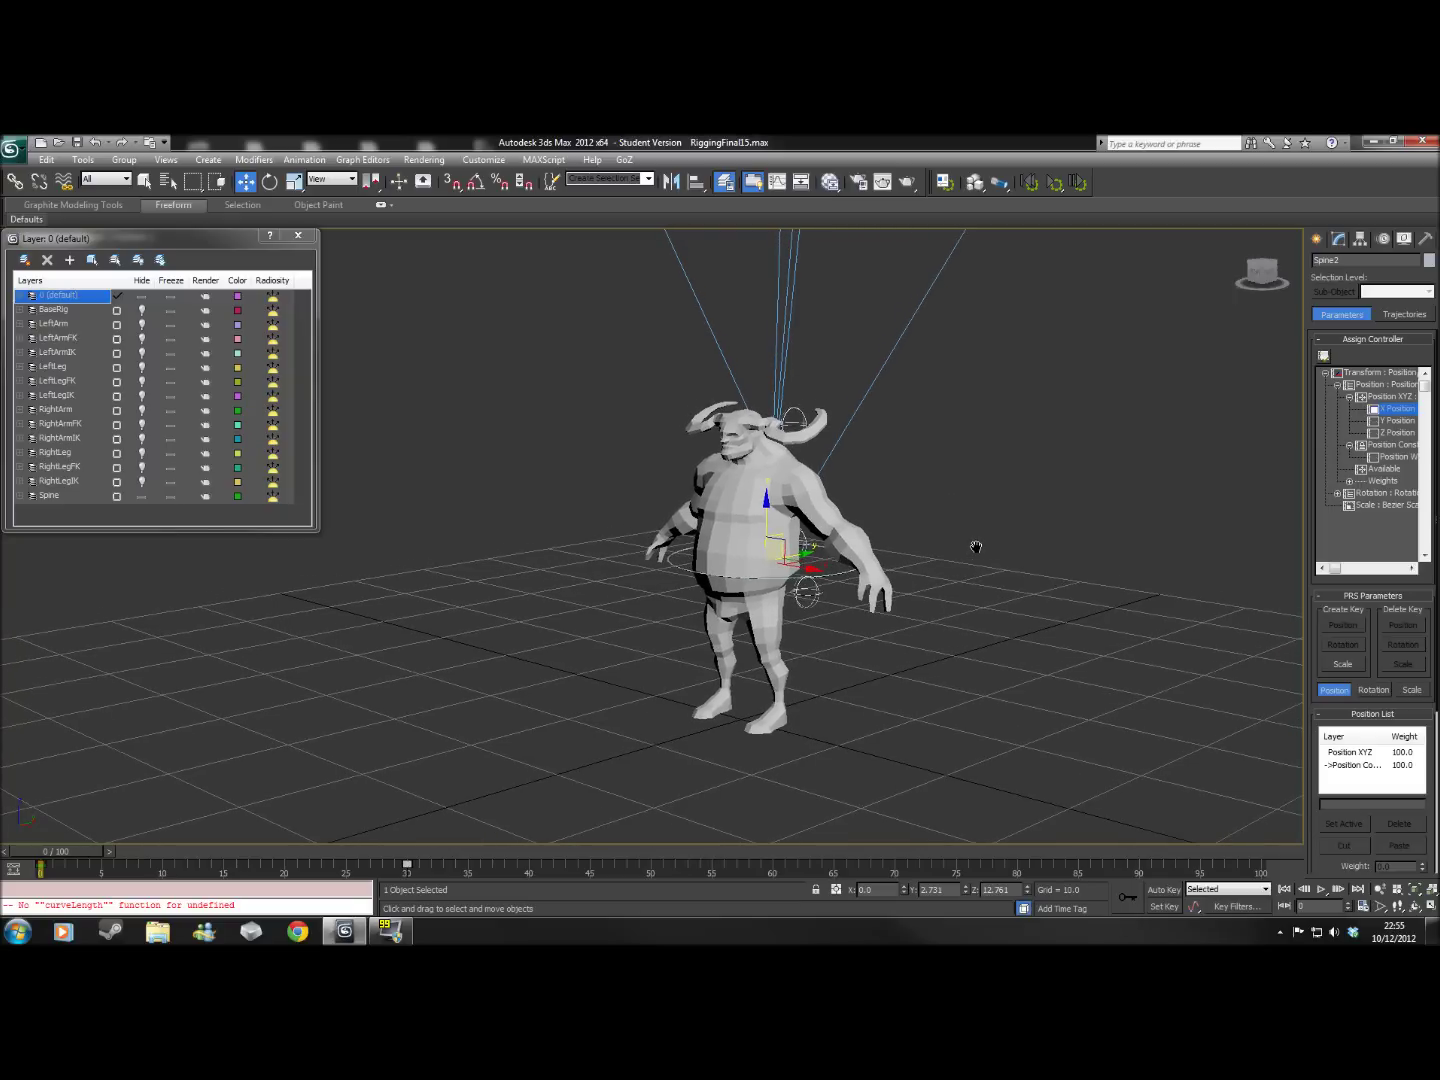